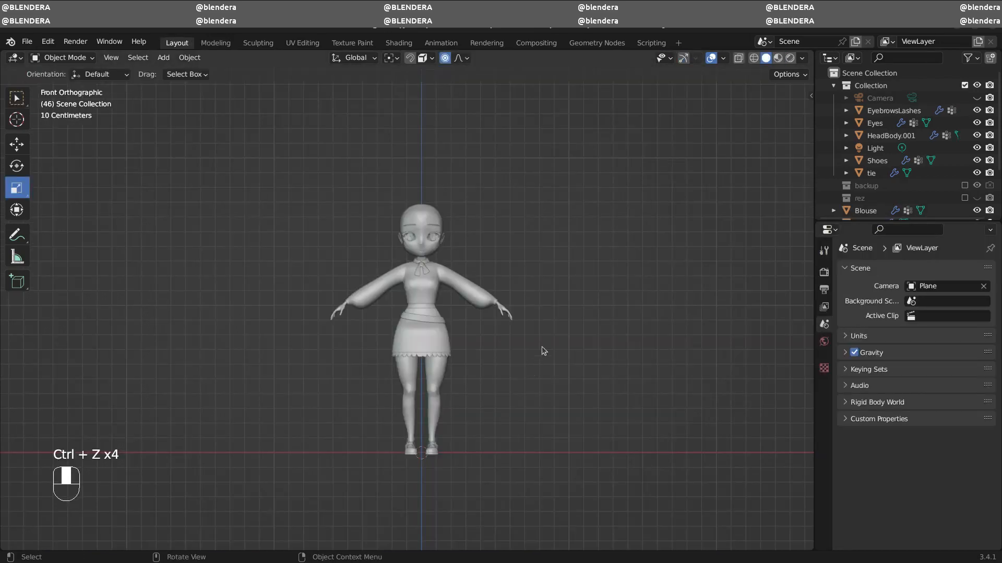
- Add a NURBS path curve to the scene at the character's feet, working in front view
{"action": "middle_click_drag", "start_coordinate": [542, 346], "coordinate": [545, 375]}
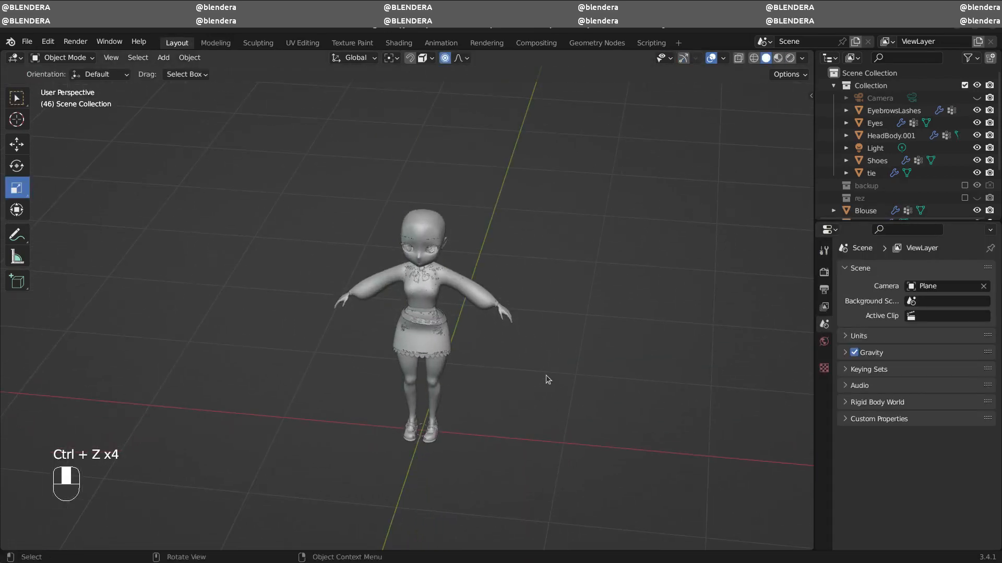
{"action": "key", "text": "KP_4"}
{"action": "key", "text": "KP_1"}
{"action": "middle_click_drag", "start_coordinate": [578, 305], "coordinate": [656, 261], "text": "ctrl"}
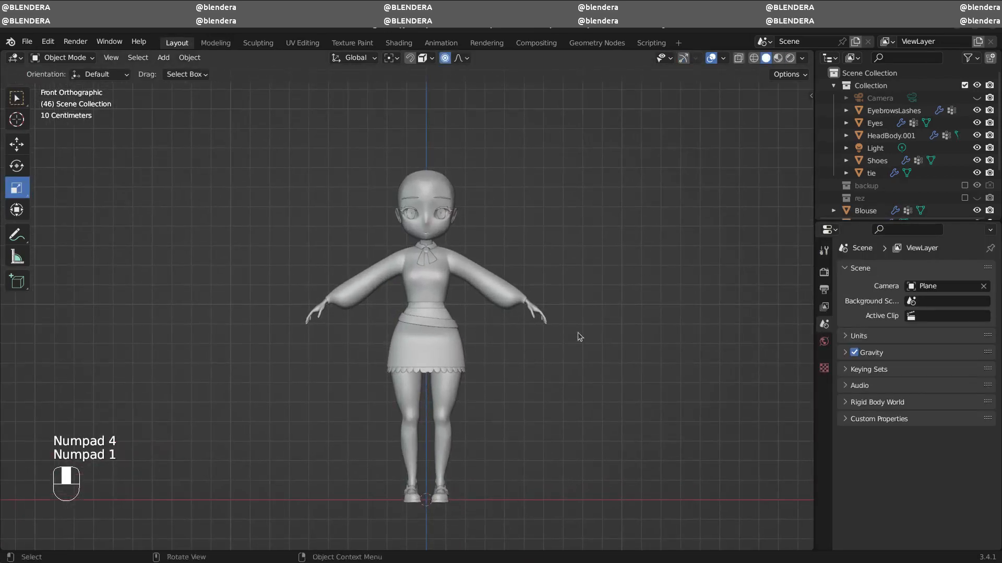
{"action": "scroll", "coordinate": [625, 323], "scroll_direction": "up", "scroll_amount": 1}
{"action": "middle_click_drag", "start_coordinate": [625, 322], "coordinate": [555, 315]}
{"action": "key", "text": "KP_1"}
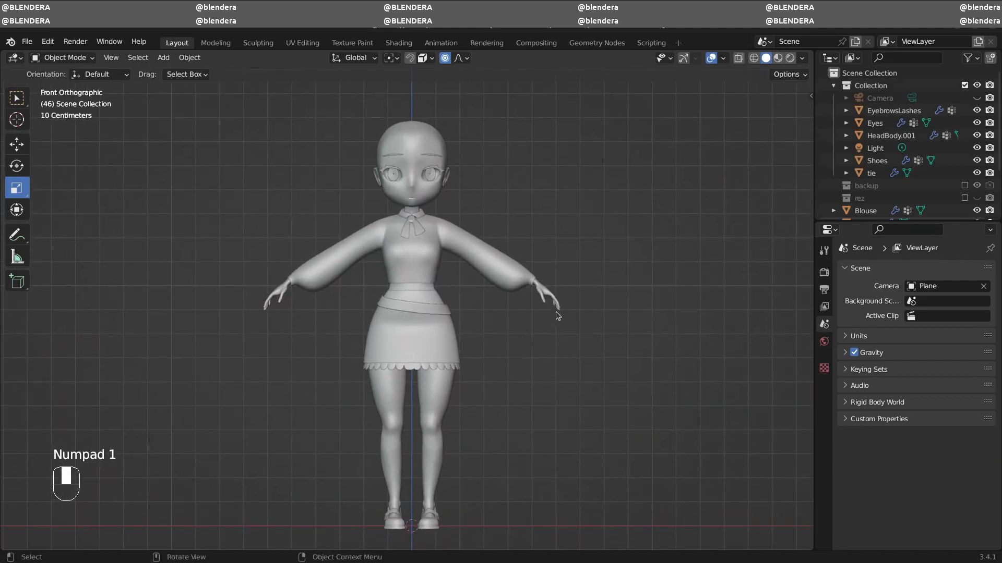
{"action": "key", "text": "shift+a"}
{"action": "mouse_move", "coordinate": [573, 311]}
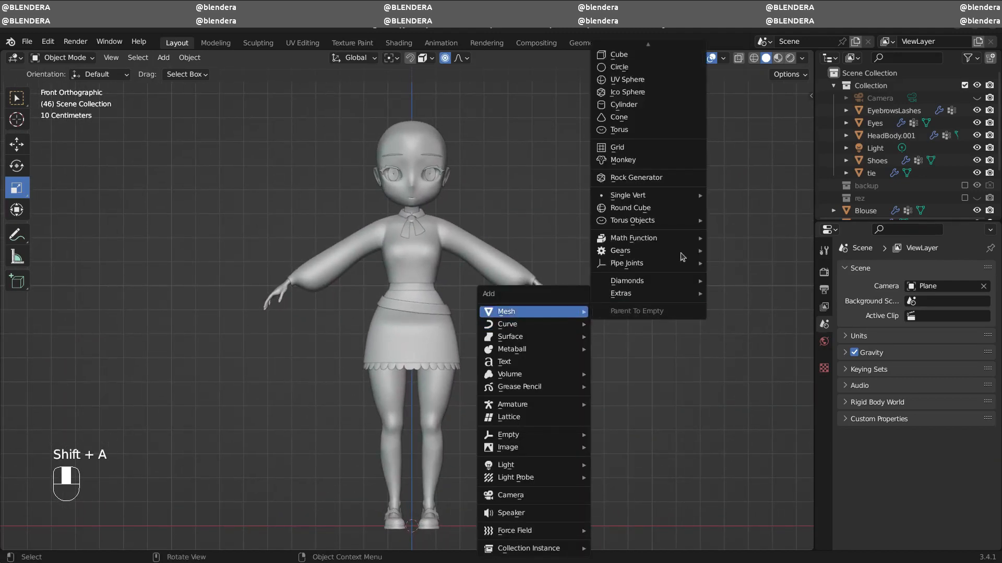
{"action": "mouse_move", "coordinate": [548, 324]}
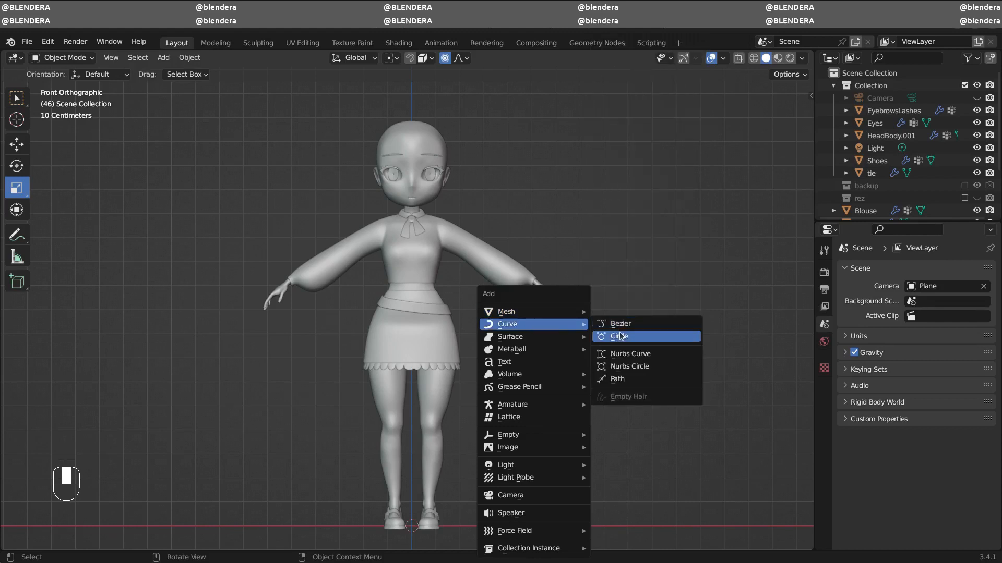
{"action": "left_click", "coordinate": [620, 380]}
- Scale the path down and move it up along Z by about 1.45 m to the character's head
{"action": "middle_click_drag", "start_coordinate": [665, 484], "coordinate": [683, 392], "text": "shift"}
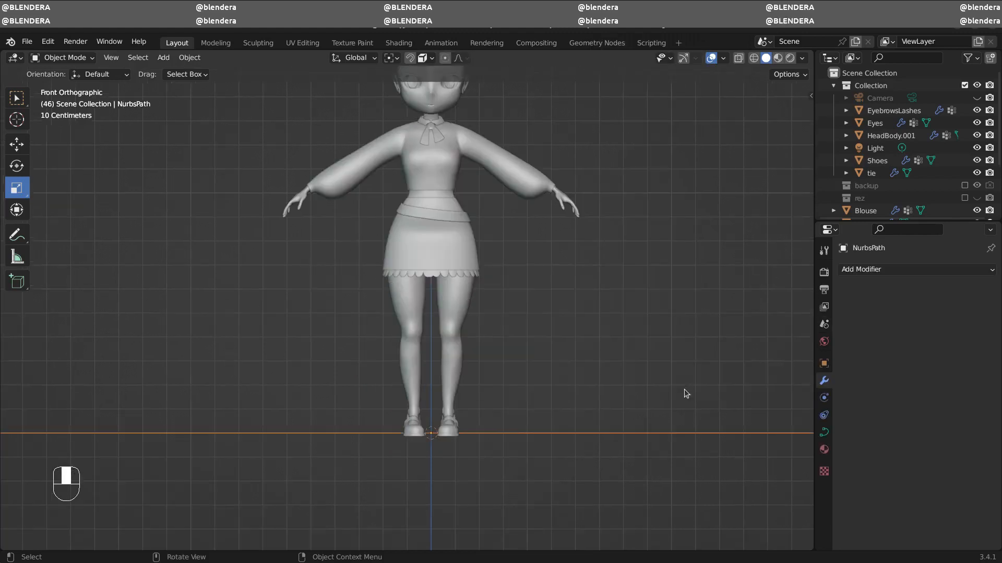
{"action": "key", "text": "s"}
{"action": "left_click", "coordinate": [441, 432]}
{"action": "key", "text": "g"}
{"action": "key", "text": "z"}
{"action": "left_click", "coordinate": [496, 85]}
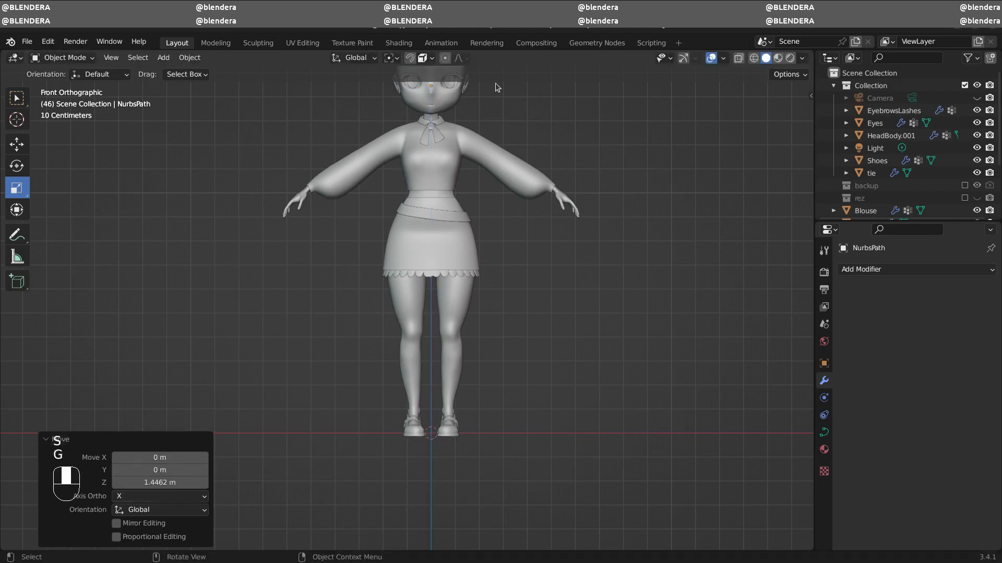
- Place the path in front of the forehead, shifting it about -0.18 m along Y, and rotate it upright around the Y axis
{"action": "middle_click_drag", "start_coordinate": [524, 178], "coordinate": [547, 328], "text": "shift"}
{"action": "key", "text": "g"}
{"action": "left_click", "coordinate": [505, 274]}
{"action": "key", "text": "KP_3"}
{"action": "key", "text": "g"}
{"action": "left_click", "coordinate": [457, 290]}
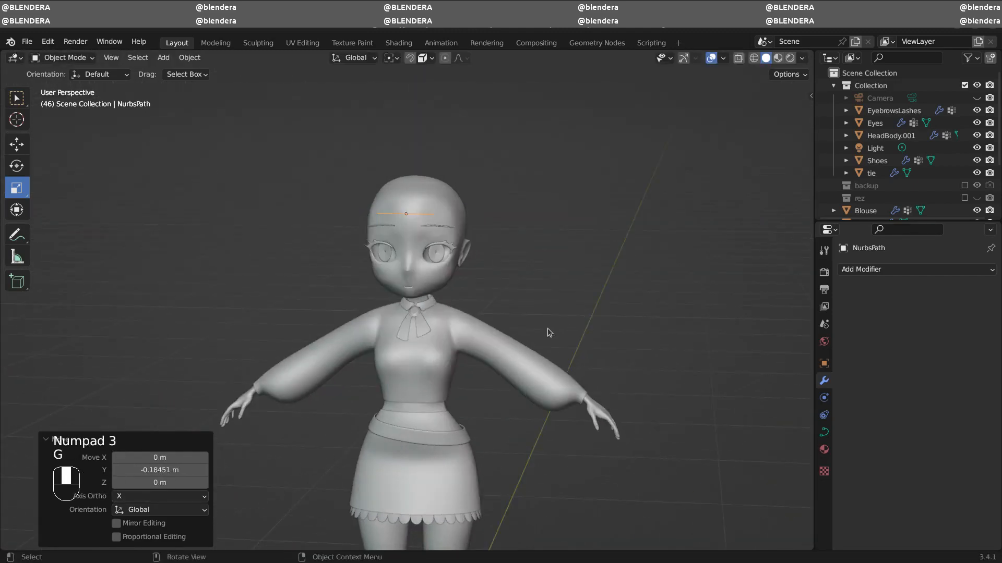
{"action": "key", "text": "r"}
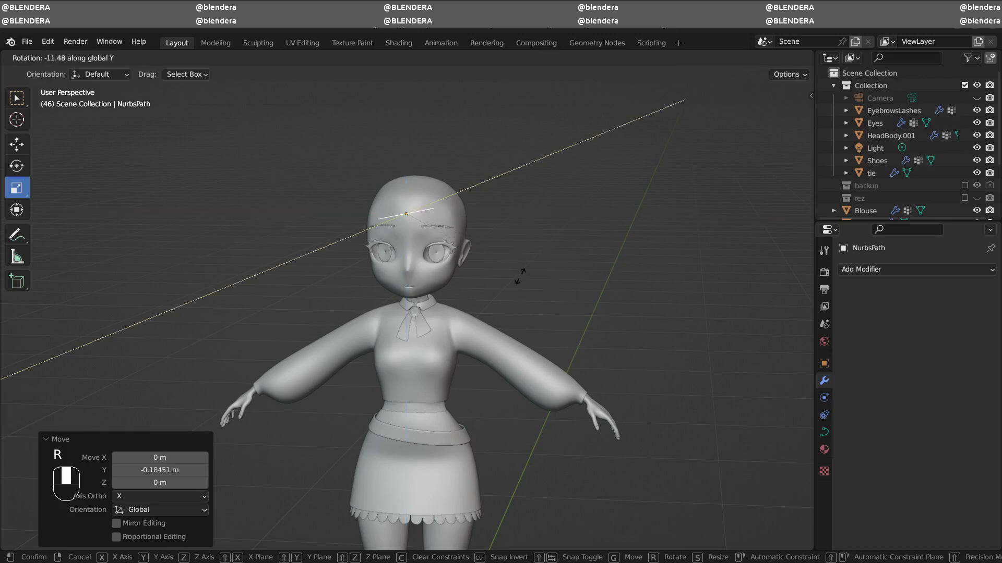
{"action": "left_click", "coordinate": [521, 282]}
- In side view, shift the path's second-lowest and middle control points slightly away from the forehead
{"action": "key", "text": "KP_3"}
{"action": "key", "text": "Tab"}
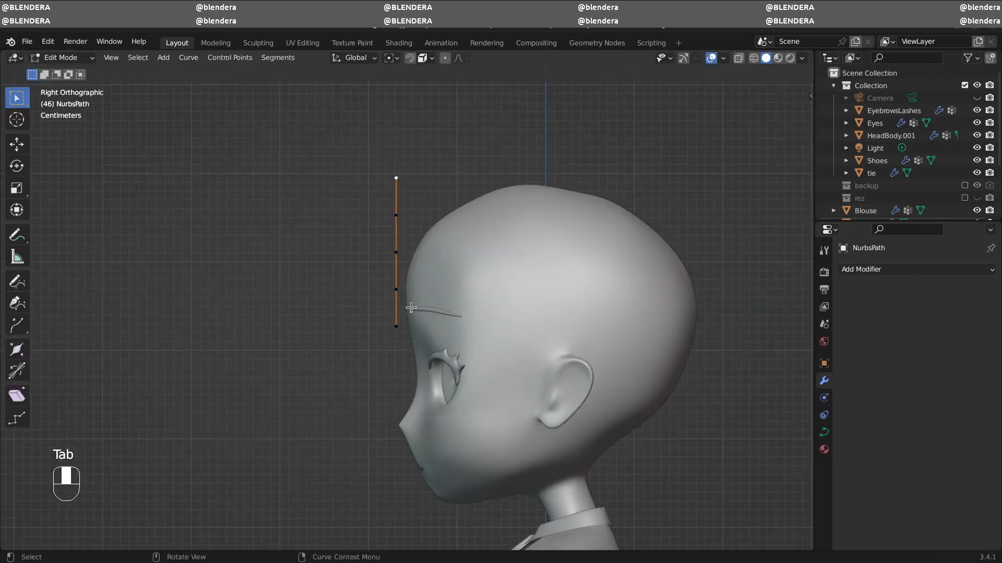
{"action": "key", "text": "g"}
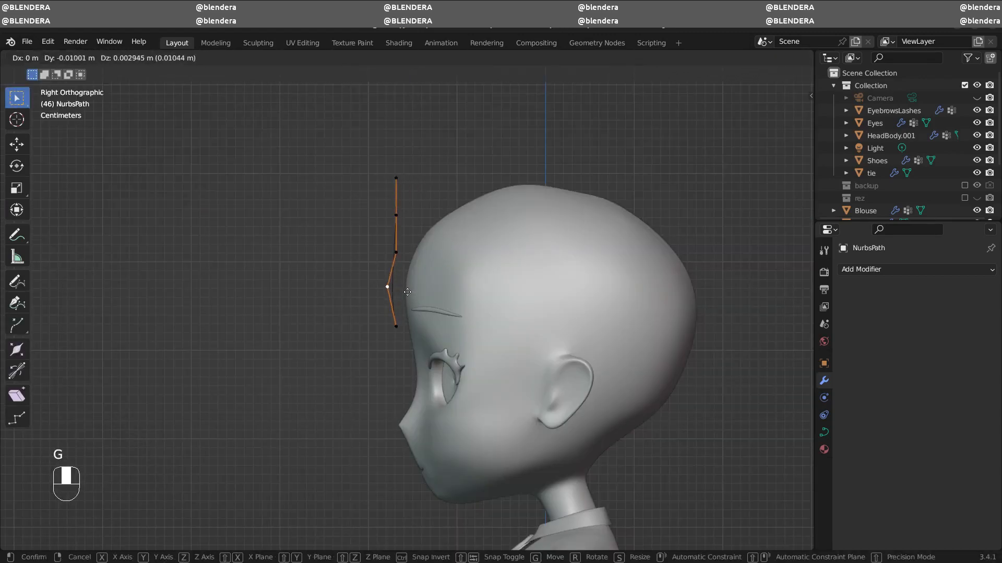
{"action": "left_click", "coordinate": [408, 291]}
{"action": "left_click", "coordinate": [398, 247]}
{"action": "key", "text": "g"}
{"action": "left_click", "coordinate": [397, 245]}
- Pull the path's two upper control points back over the forehead so the curve arches up to the scalp
{"action": "left_click", "coordinate": [401, 212]}
{"action": "key", "text": "g"}
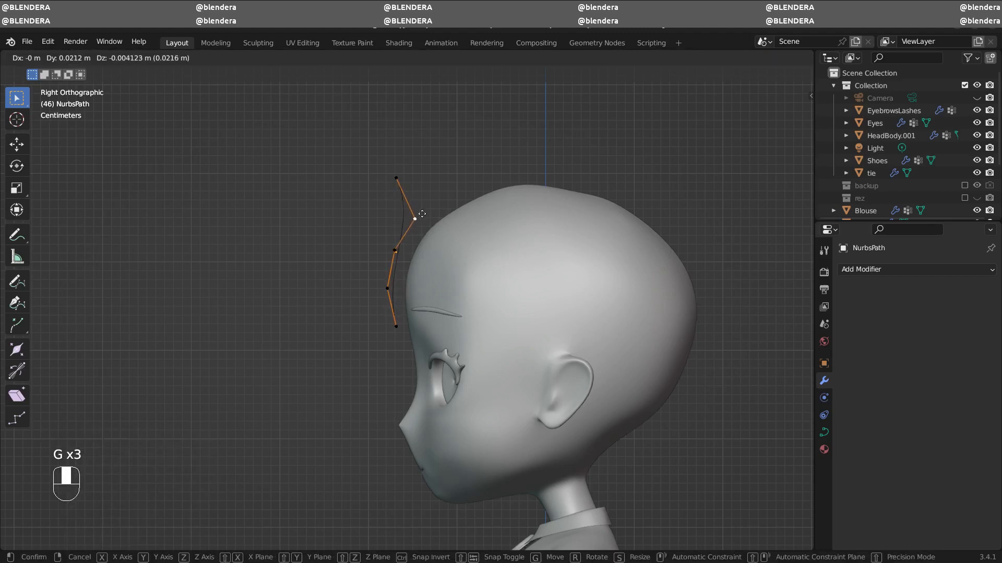
{"action": "left_click", "coordinate": [422, 214]}
{"action": "left_click", "coordinate": [404, 175]}
{"action": "key", "text": "g"}
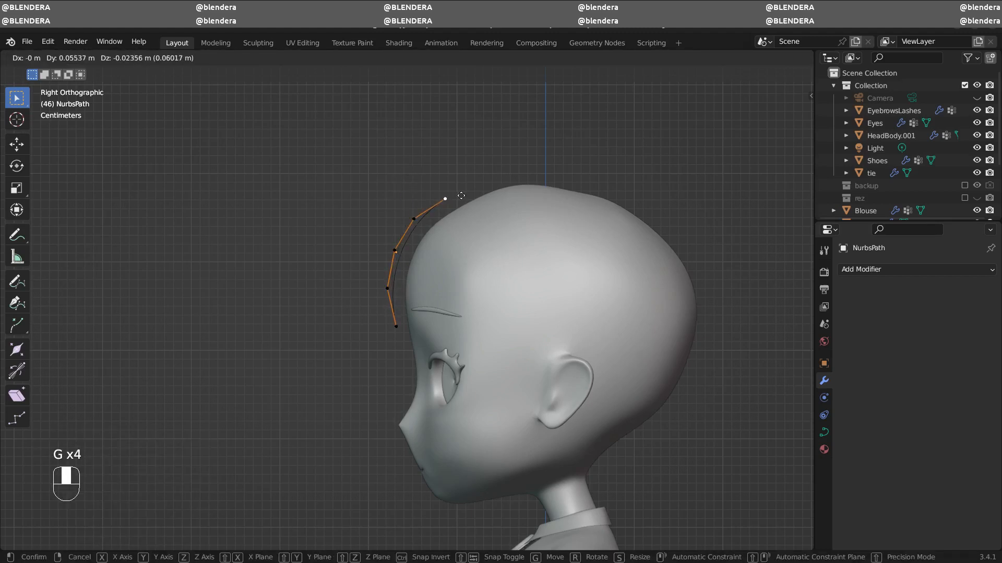
{"action": "left_click", "coordinate": [461, 197]}
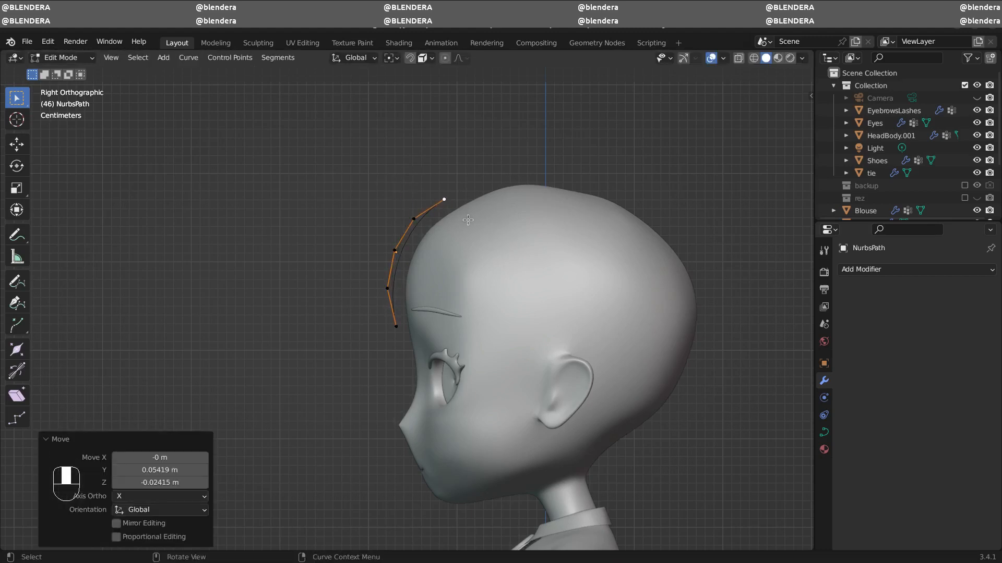
{"action": "left_click", "coordinate": [503, 226]}
{"action": "key", "text": "Tab"}
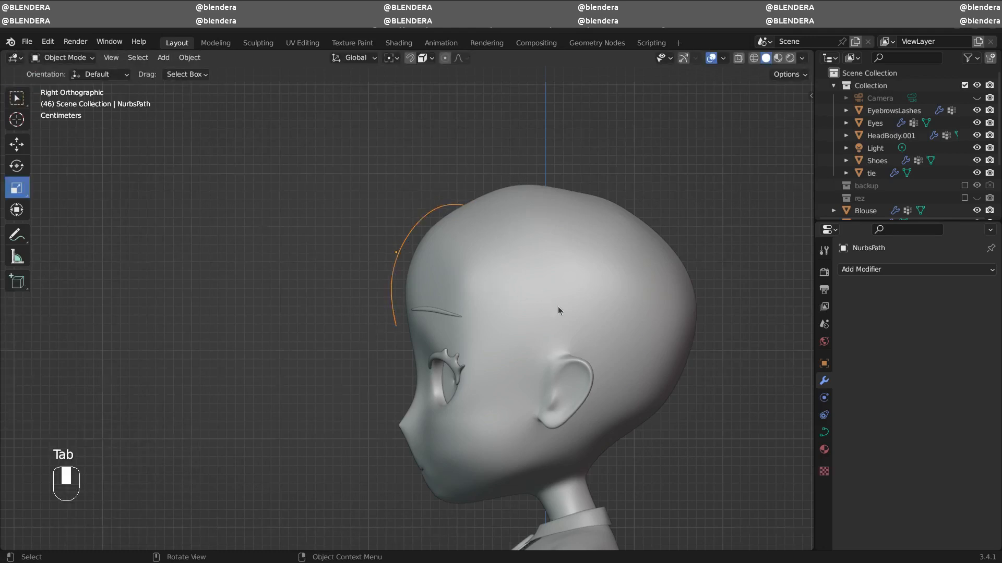
- Show the path's curve data settings and add a Bezier circle to the scene
{"action": "key", "text": "KP_1"}
{"action": "left_click", "coordinate": [825, 434]}
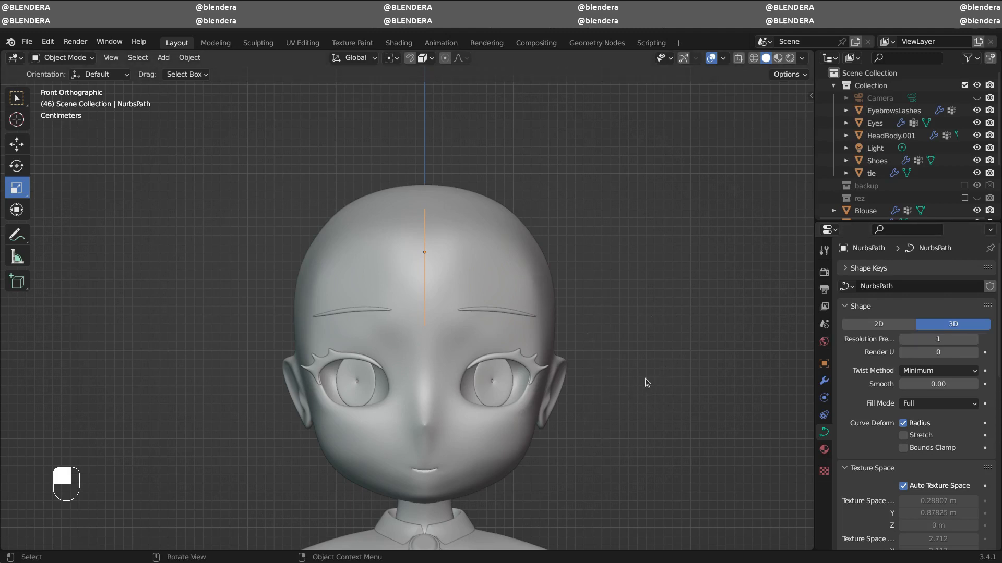
{"action": "middle_click_drag", "start_coordinate": [633, 400], "coordinate": [616, 387], "text": "ctrl"}
{"action": "key", "text": "shift+a"}
{"action": "mouse_move", "coordinate": [542, 326]}
{"action": "left_click", "coordinate": [600, 341]}
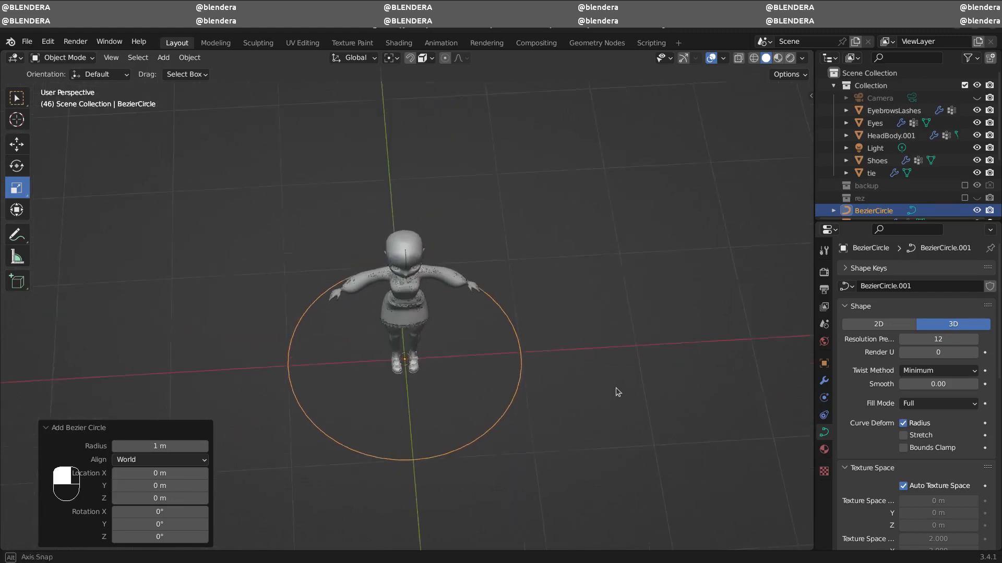
- Scale the Bezier circle down and move it along the X axis to stand beside the character
{"action": "key", "text": "s"}
{"action": "left_click", "coordinate": [506, 379]}
{"action": "key", "text": "g"}
{"action": "middle_click", "coordinate": [508, 377]}
{"action": "left_click", "coordinate": [673, 373]}
- Subdivide all segments of the Bezier circle with 1 cut
{"action": "middle_click_drag", "start_coordinate": [647, 341], "coordinate": [560, 360], "text": "shift"}
{"action": "key", "text": "Tab"}
{"action": "right_click", "coordinate": [509, 372]}
{"action": "left_click", "coordinate": [475, 222]}
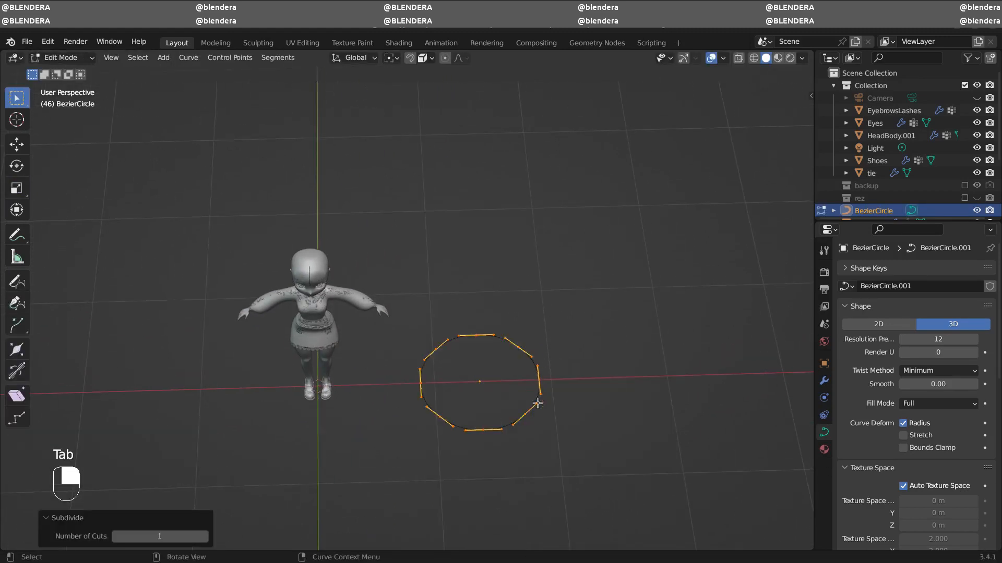
{"action": "key", "text": "Tab"}
- Set the hair path's bevel type to Object and use BezierCircle as its bevel object
{"action": "middle_click_drag", "start_coordinate": [320, 265], "coordinate": [312, 239]}
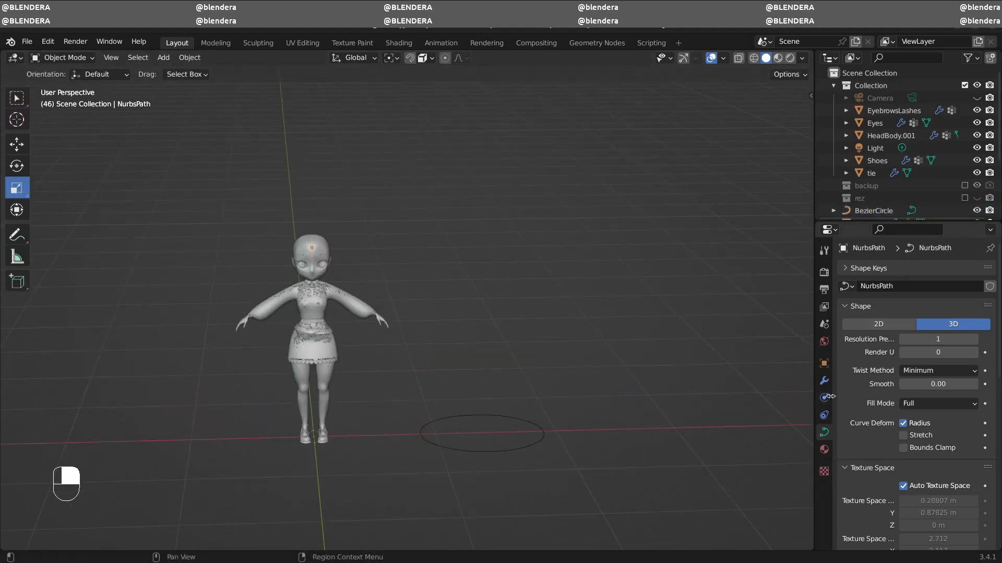
{"action": "left_click", "coordinate": [824, 381]}
{"action": "left_click", "coordinate": [824, 432]}
{"action": "scroll", "coordinate": [981, 418], "scroll_direction": "down", "scroll_amount": 12}
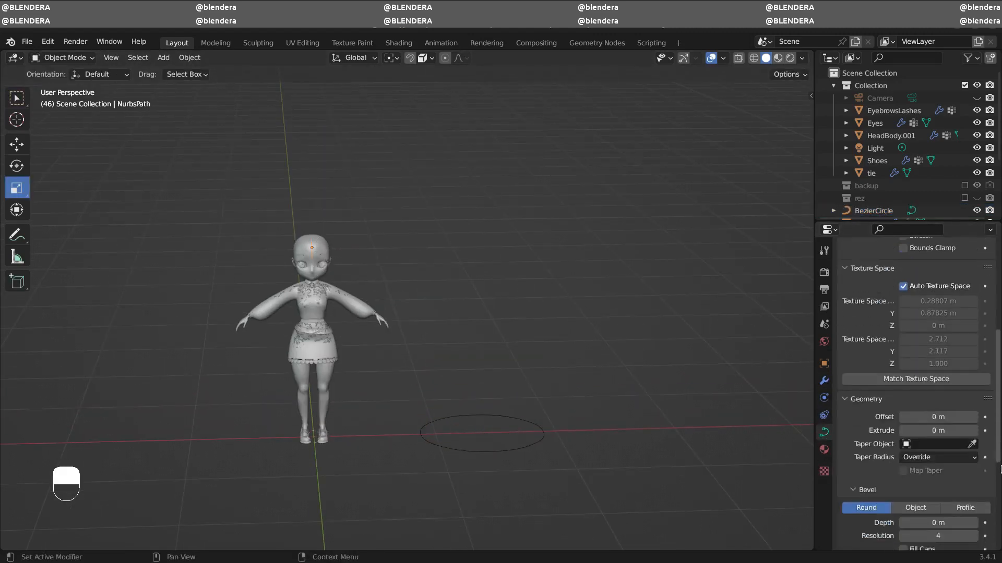
{"action": "left_click", "coordinate": [921, 392]}
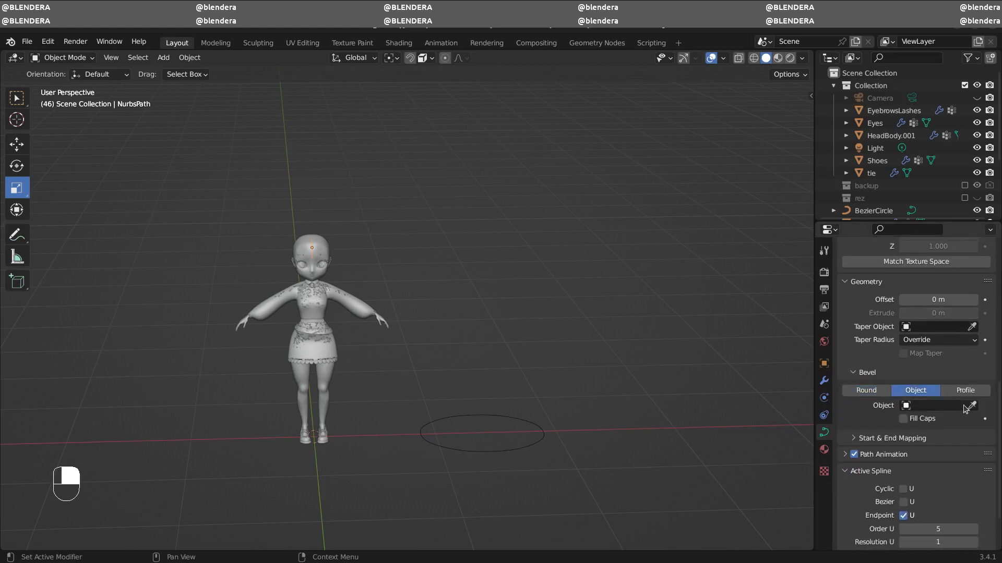
{"action": "middle_click_drag", "start_coordinate": [520, 405], "coordinate": [675, 352], "text": "ctrl"}
- Set the Bezier circle's preview resolution to 1
{"action": "left_click", "coordinate": [571, 537]}
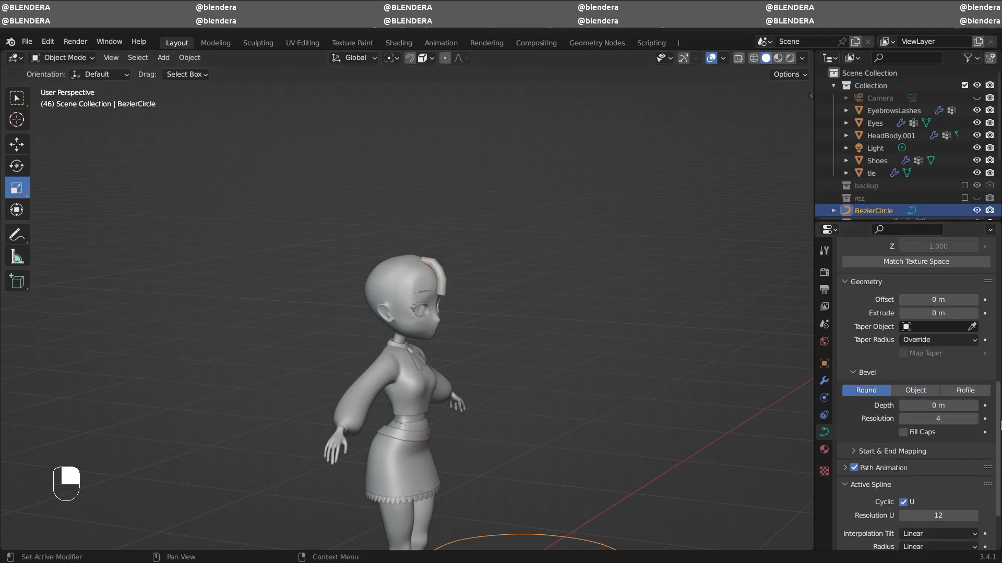
{"action": "scroll", "coordinate": [999, 250], "scroll_direction": "up", "scroll_amount": 12}
{"action": "middle_click_drag", "start_coordinate": [652, 383], "coordinate": [590, 305], "text": "shift"}
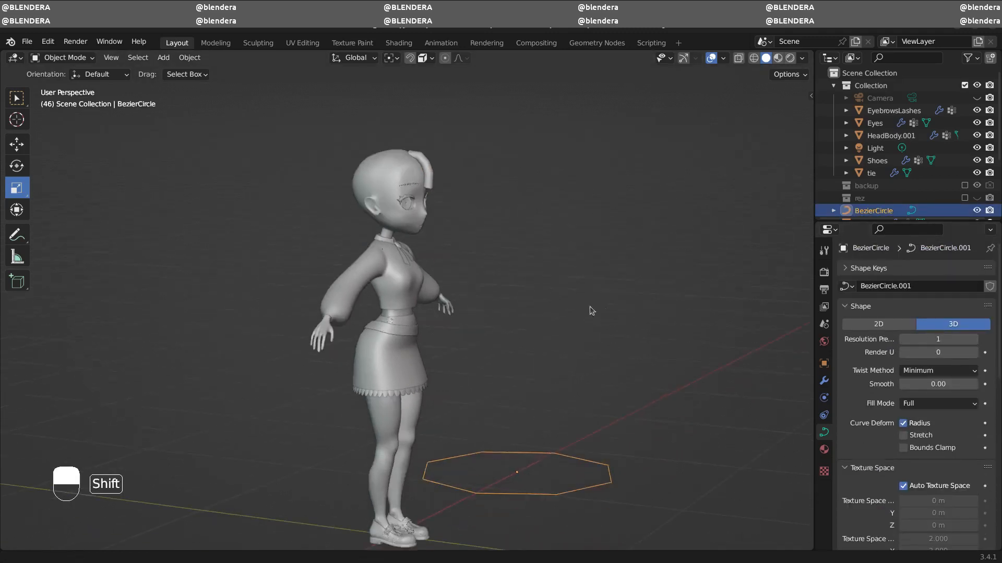
{"action": "left_click", "coordinate": [572, 393]}
- Flatten the Bezier circle by scaling it down along the X axis
{"action": "middle_click_drag", "start_coordinate": [572, 392], "coordinate": [604, 359]}
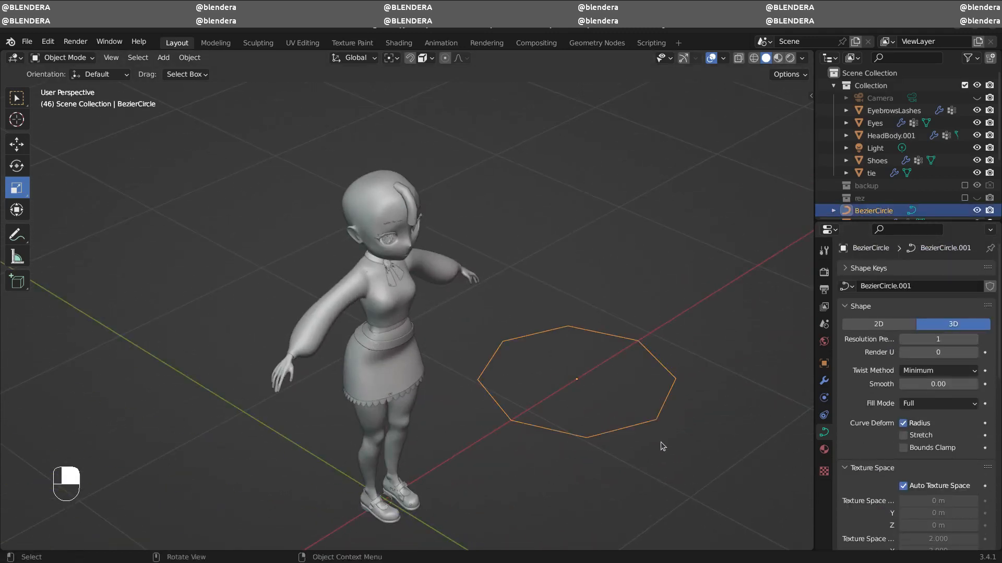
{"action": "key", "text": "s"}
{"action": "key", "text": "x"}
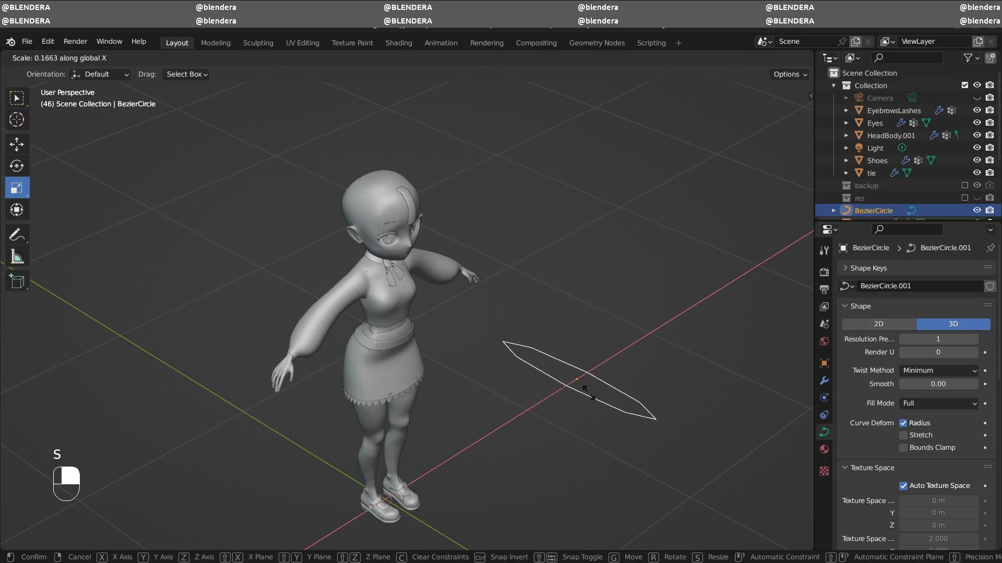
{"action": "left_click", "coordinate": [588, 402]}
- Move the control point on the circle's side facing away from the character outward along the X axis
{"action": "middle_click_drag", "start_coordinate": [588, 405], "coordinate": [694, 513]}
{"action": "key", "text": "Tab"}
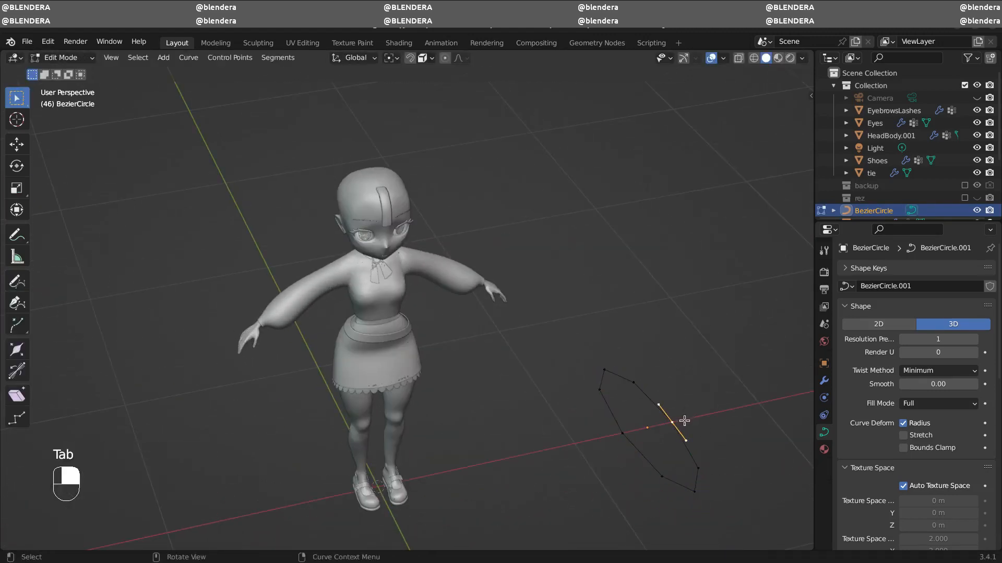
{"action": "key", "text": "g"}
{"action": "key", "text": "y"}
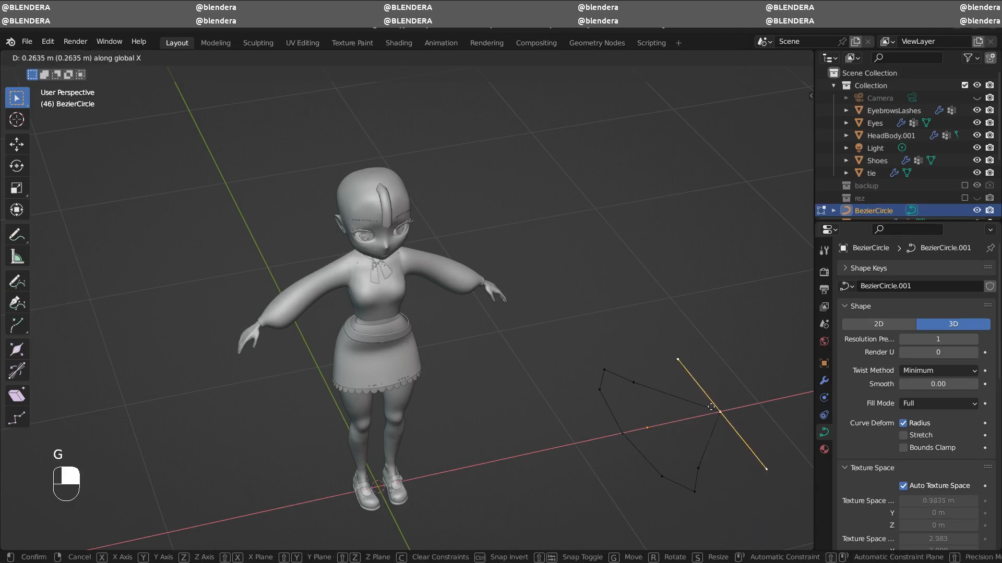
{"action": "left_click", "coordinate": [689, 413]}
{"action": "key", "text": "Tab"}
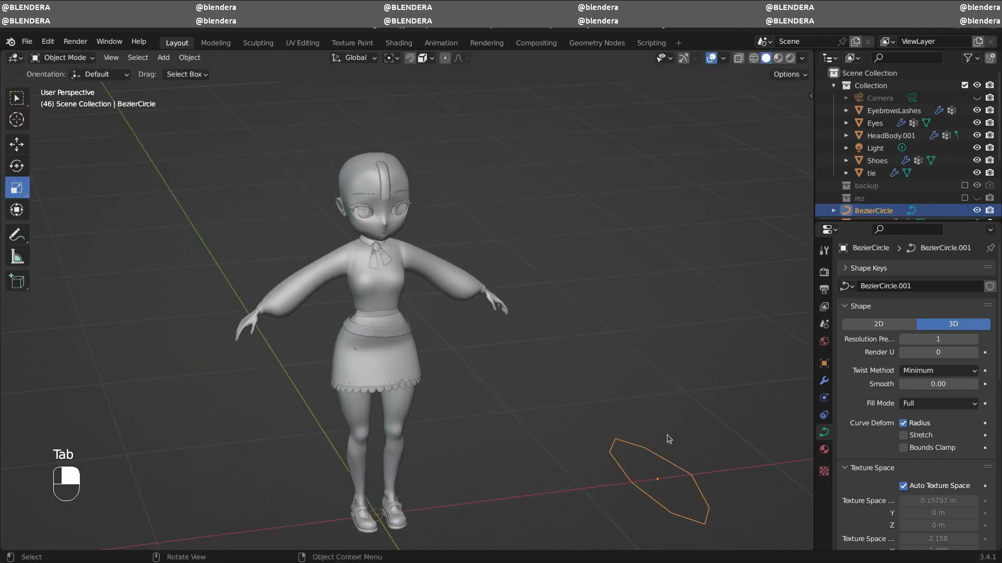
- Add a level 2 subdivision to the beveled hair strand on the forehead and shade it smooth
{"action": "scroll", "coordinate": [667, 434], "scroll_direction": "up", "scroll_amount": 3}
{"action": "middle_click_drag", "start_coordinate": [596, 433], "coordinate": [553, 344]}
{"action": "key", "text": "KP_3"}
{"action": "key", "text": "KP_3"}
{"action": "middle_click_drag", "start_coordinate": [503, 278], "coordinate": [455, 279], "text": "ctrl"}
{"action": "left_click", "coordinate": [454, 315]}
{"action": "key", "text": "ctrl+2"}
{"action": "right_click", "coordinate": [442, 307]}
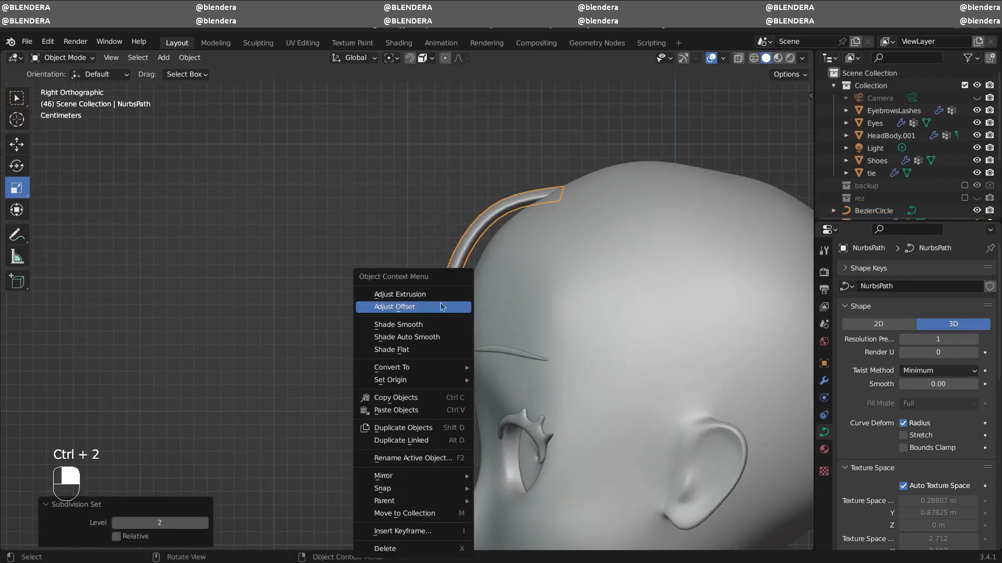
{"action": "left_click", "coordinate": [433, 324]}
- Scale the Bezier circle profile up uniformly by about 1.8 to thicken the hair strand
{"action": "middle_click_drag", "start_coordinate": [500, 339], "coordinate": [596, 406]}
{"action": "key", "text": "KP_1"}
{"action": "middle_click_drag", "start_coordinate": [596, 406], "coordinate": [600, 224], "text": "shift"}
{"action": "middle_click_drag", "start_coordinate": [611, 329], "coordinate": [626, 393], "text": "ctrl"}
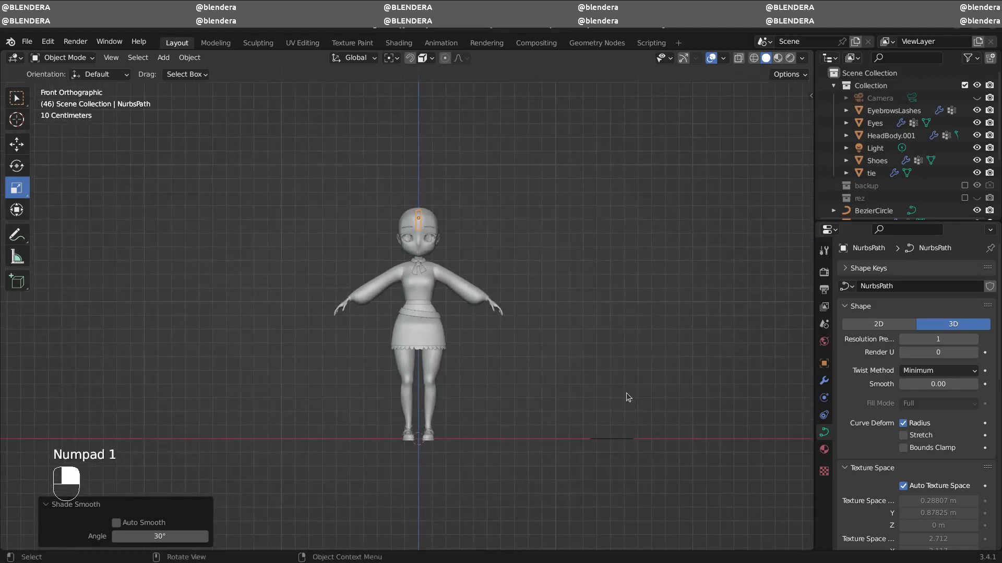
{"action": "left_click", "coordinate": [616, 436]}
{"action": "key", "text": "s"}
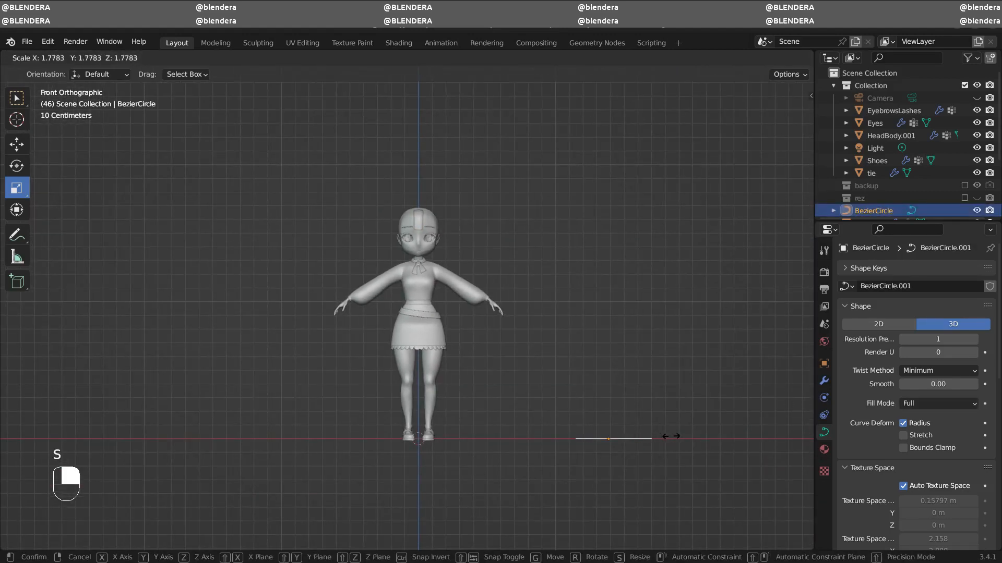
{"action": "left_click", "coordinate": [672, 437]}
- In top view, move the profile's control point nearest the character inward along X by about 0.05 m
{"action": "middle_click_drag", "start_coordinate": [671, 437], "coordinate": [545, 499]}
{"action": "key", "text": "KP_3"}
{"action": "scroll", "coordinate": [507, 364], "scroll_direction": "up", "scroll_amount": 6}
{"action": "key", "text": "KP_7"}
{"action": "middle_click_drag", "start_coordinate": [637, 273], "coordinate": [518, 295], "text": "shift"}
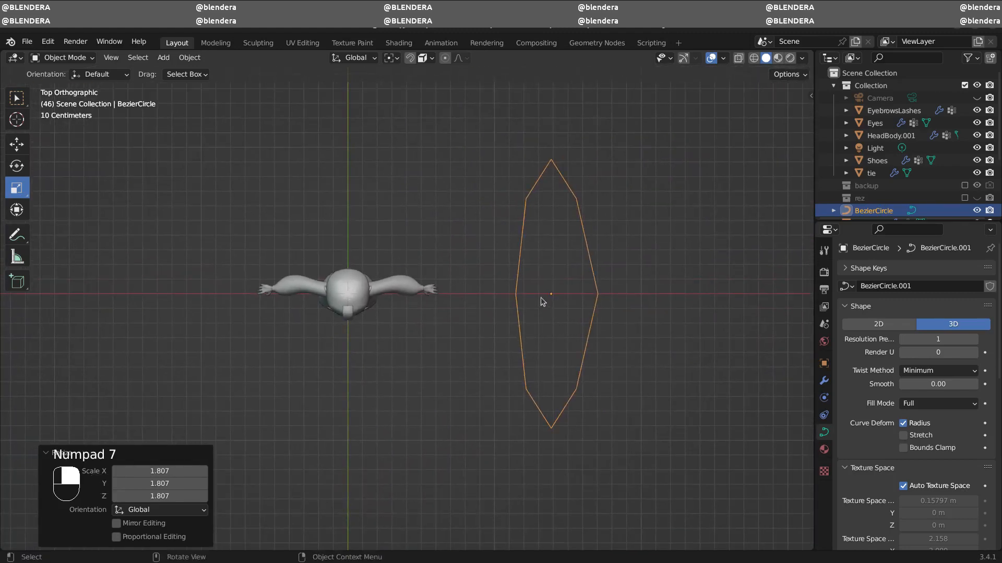
{"action": "key", "text": "Tab"}
{"action": "key", "text": "g"}
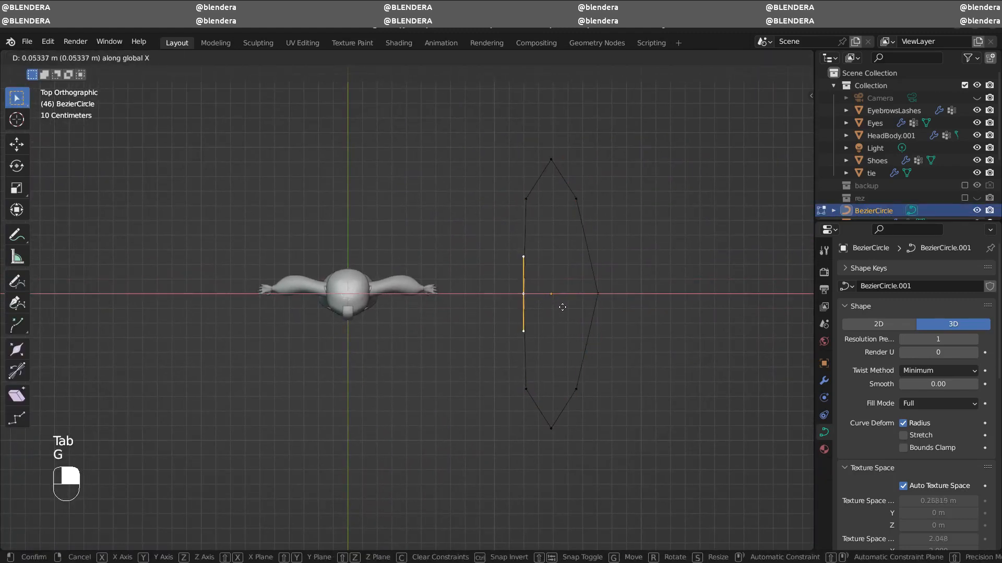
{"action": "left_click", "coordinate": [559, 308]}
- Bring the profile's two pointed end control points closer together by scaling them along Y to about 0.92
{"action": "middle_click_drag", "start_coordinate": [559, 308], "coordinate": [526, 414], "text": "ctrl"}
{"action": "left_click", "coordinate": [521, 404]}
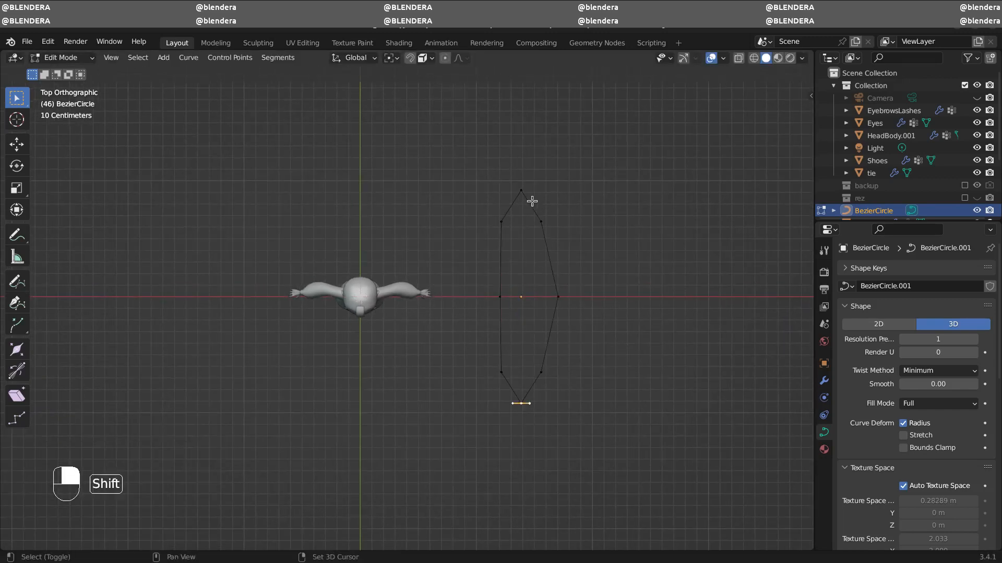
{"action": "key", "text": "s"}
{"action": "left_click", "coordinate": [538, 416]}
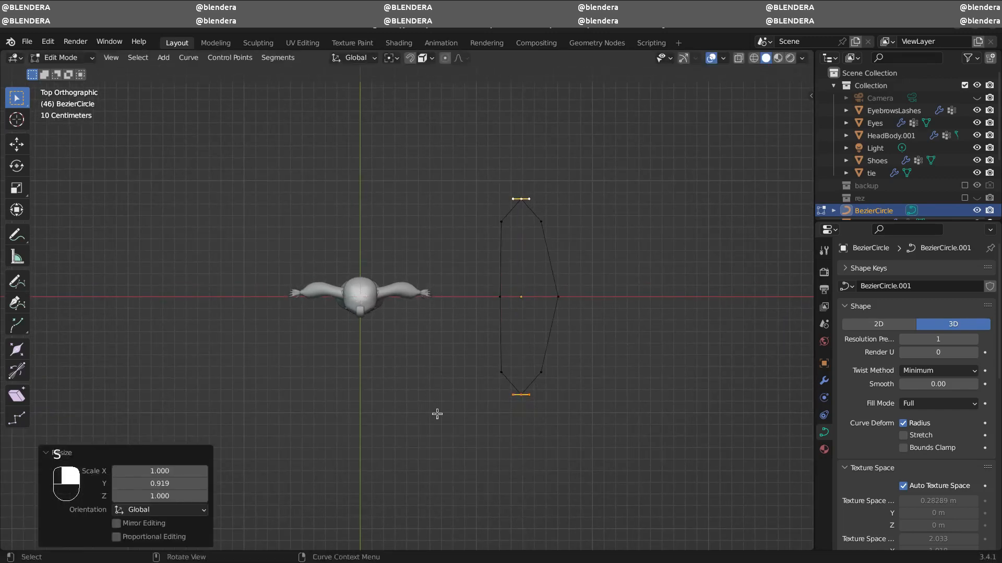
- Return to the forehead hair strand in top view and shrink the curve radius at its root end control point
{"action": "key", "text": "Tab"}
{"action": "middle_click_drag", "start_coordinate": [437, 414], "coordinate": [447, 329], "text": "ctrl"}
{"action": "key", "text": "KP_1"}
{"action": "middle_click_drag", "start_coordinate": [415, 250], "coordinate": [555, 295], "text": "ctrl"}
{"action": "left_click", "coordinate": [497, 264]}
{"action": "key", "text": "Tab"}
{"action": "key", "text": "KP_7"}
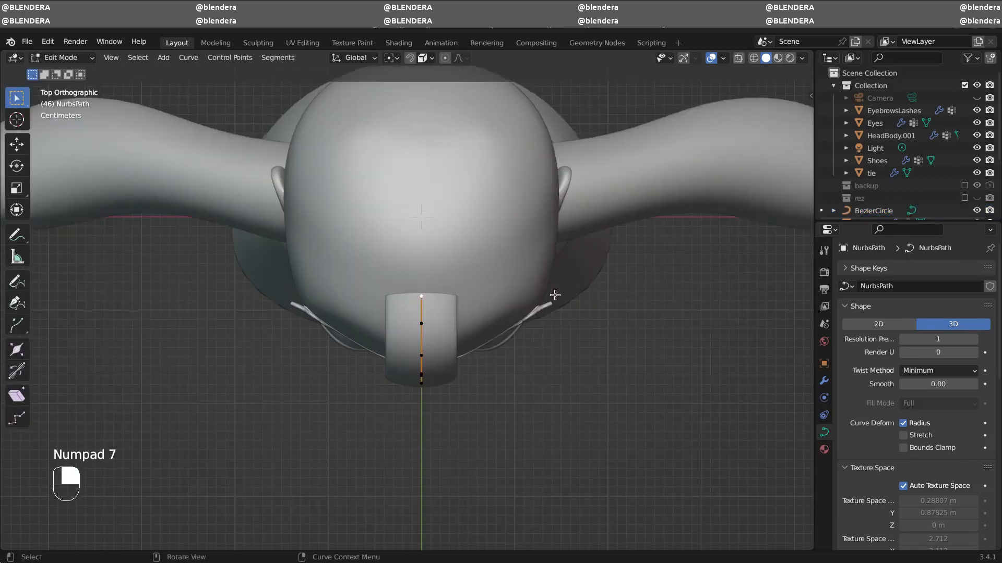
{"action": "key", "text": "alt+s"}
{"action": "left_click", "coordinate": [474, 287]}
{"action": "key", "text": "alt+s"}
{"action": "key", "text": "alt+s"}
{"action": "key", "text": "alt+s"}
- Reduce the radius of the strand's second control point from the root to smooth its taper
{"action": "left_click", "coordinate": [421, 324]}
{"action": "key", "text": "alt+s"}
{"action": "key", "text": "Tab"}
{"action": "key", "text": "KP_7"}
{"action": "key", "text": "Tab"}
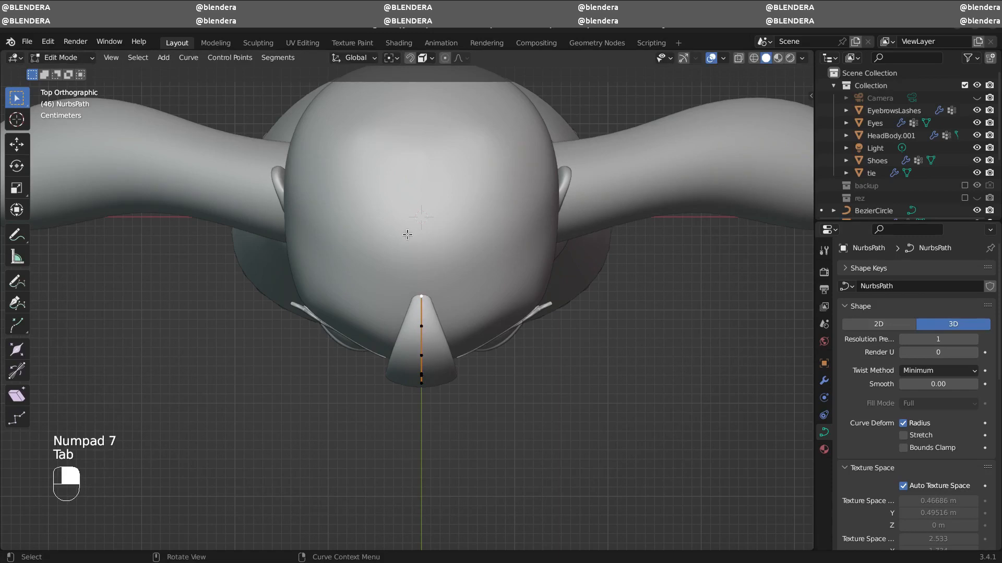
- Snap the 3D cursor to the strand's selected root point and duplicate the strand in place
{"action": "key", "text": "shift+s"}
{"action": "left_click", "coordinate": [408, 304]}
{"action": "key", "text": "Tab"}
{"action": "key", "text": "shift+d"}
{"action": "right_click", "coordinate": [498, 356]}
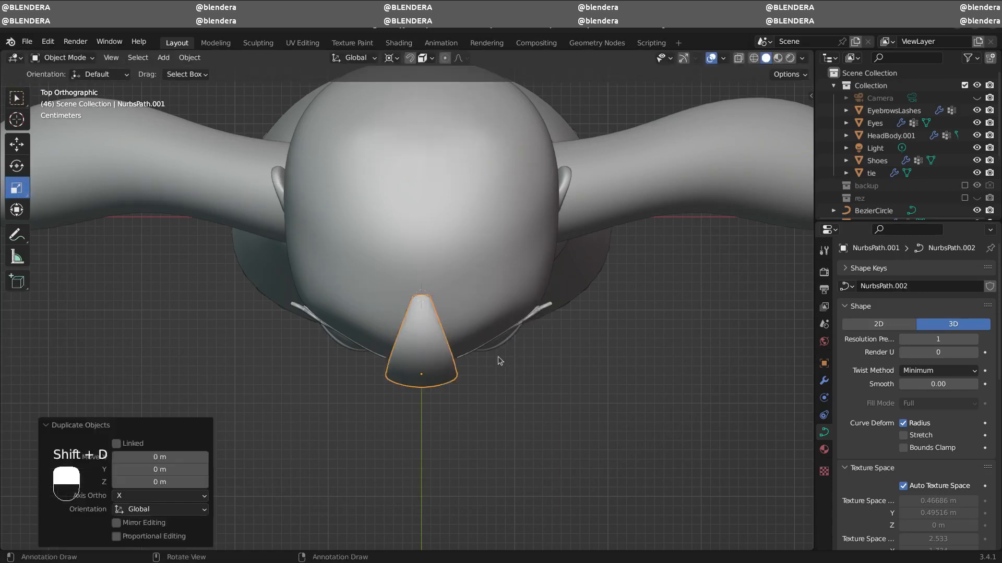
- Rotate the duplicated strand clockwise and move it against the +X side of the central strand
{"action": "key", "text": "r"}
{"action": "left_click", "coordinate": [543, 362]}
{"action": "key", "text": "g"}
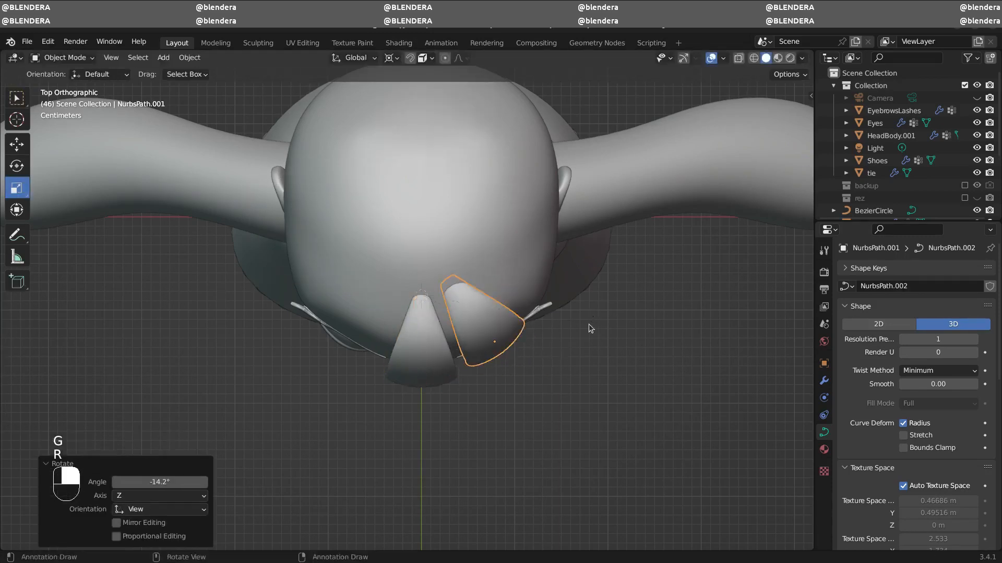
{"action": "left_click", "coordinate": [545, 342]}
{"action": "key", "text": "KP_3"}
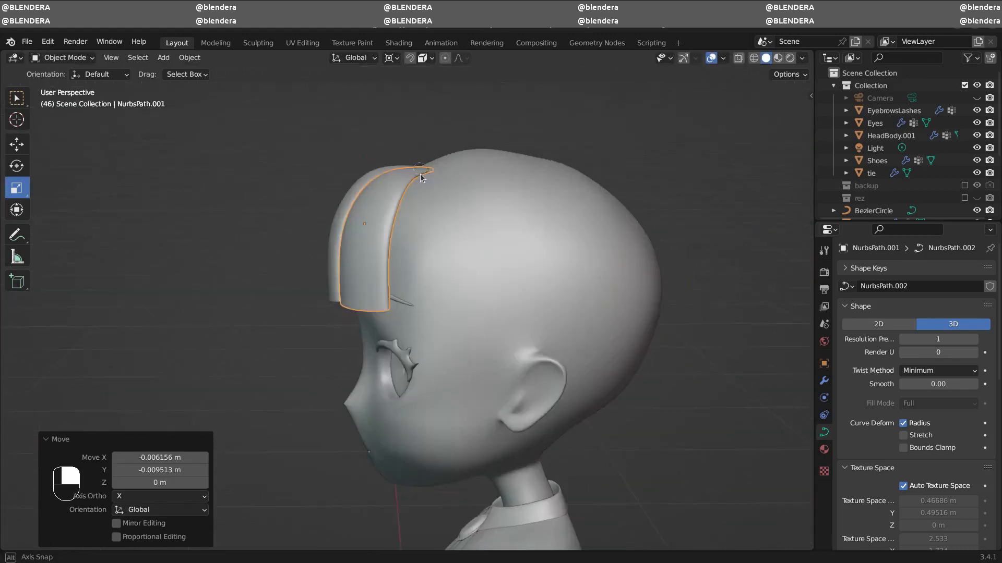
{"action": "key", "text": "KP_1"}
- Duplicate the +X side strand, then rotate and move the copy to mirror it on the -X side of the central strand
{"action": "key", "text": "KP_7"}
{"action": "key", "text": "shift+d"}
{"action": "key", "text": "r"}
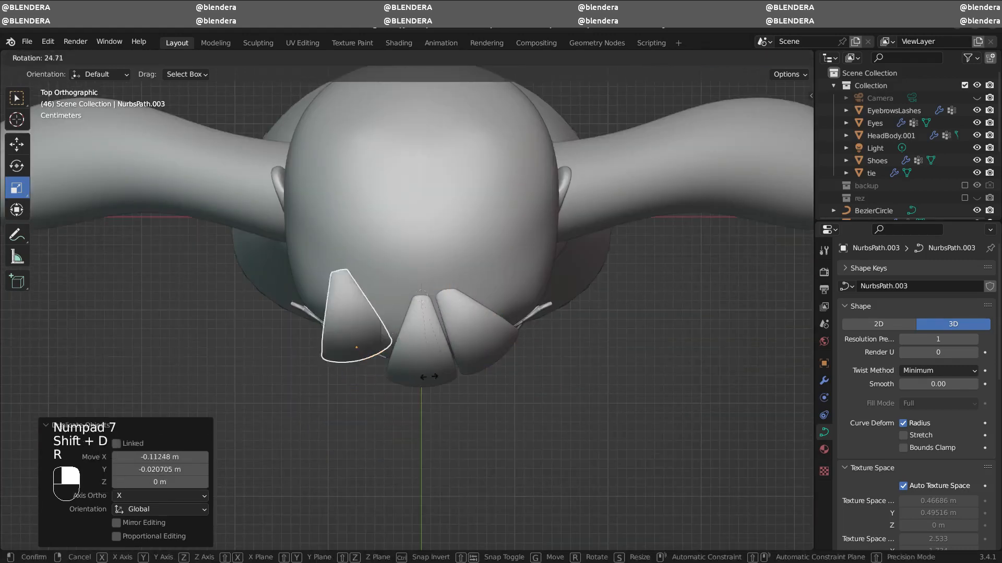
{"action": "left_click", "coordinate": [436, 152]}
{"action": "left_click", "coordinate": [389, 58]}
{"action": "left_click", "coordinate": [408, 73]}
{"action": "key", "text": "g"}
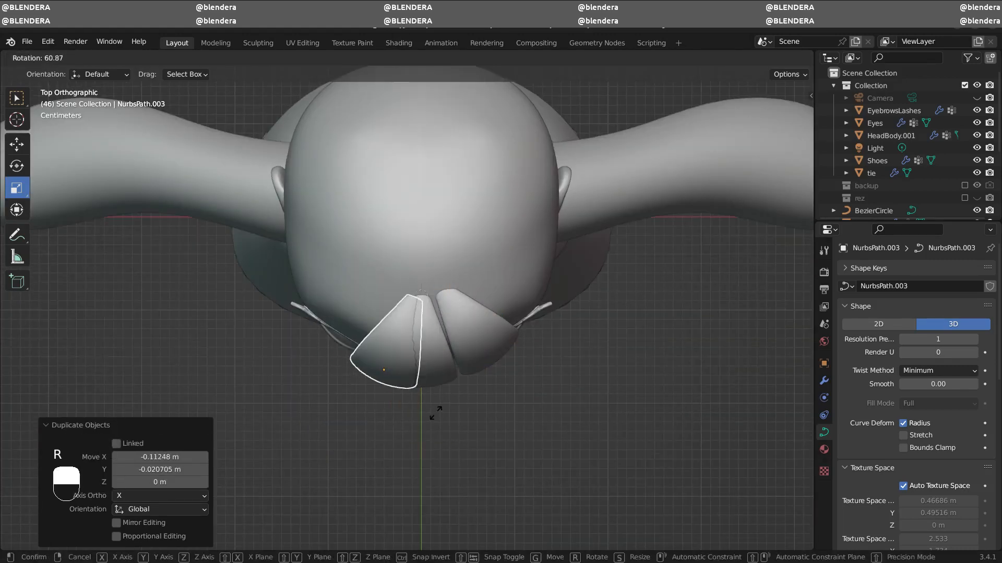
{"action": "left_click", "coordinate": [391, 412]}
{"action": "key", "text": "r"}
{"action": "left_click", "coordinate": [399, 386]}
- Widen the root end of the -X side strand by enlarging its control point radius
{"action": "key", "text": "Tab"}
{"action": "key", "text": "Tab"}
{"action": "key", "text": "Tab"}
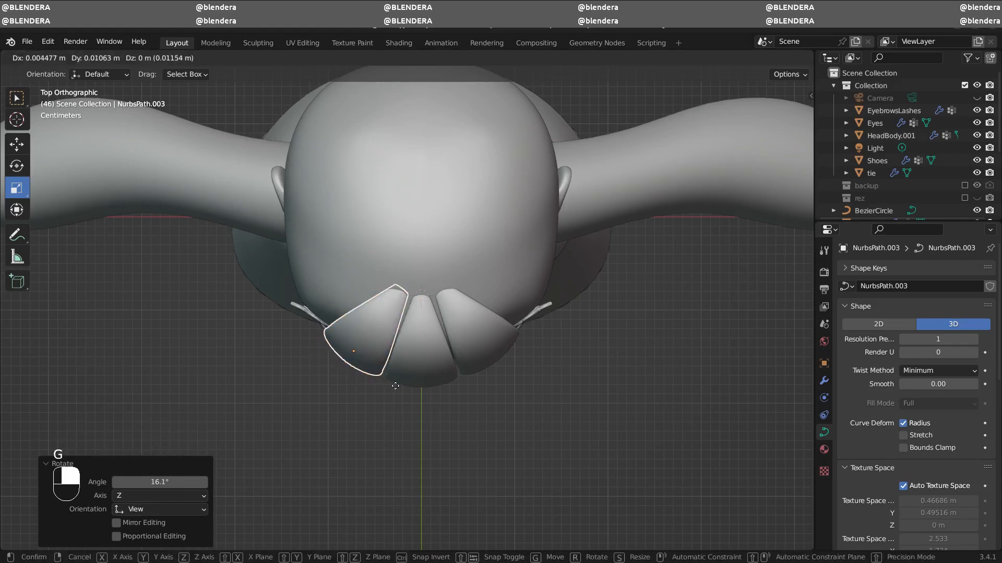
{"action": "key", "text": "alt+s"}
{"action": "key", "text": "alt+s"}
{"action": "key", "text": "alt+s"}
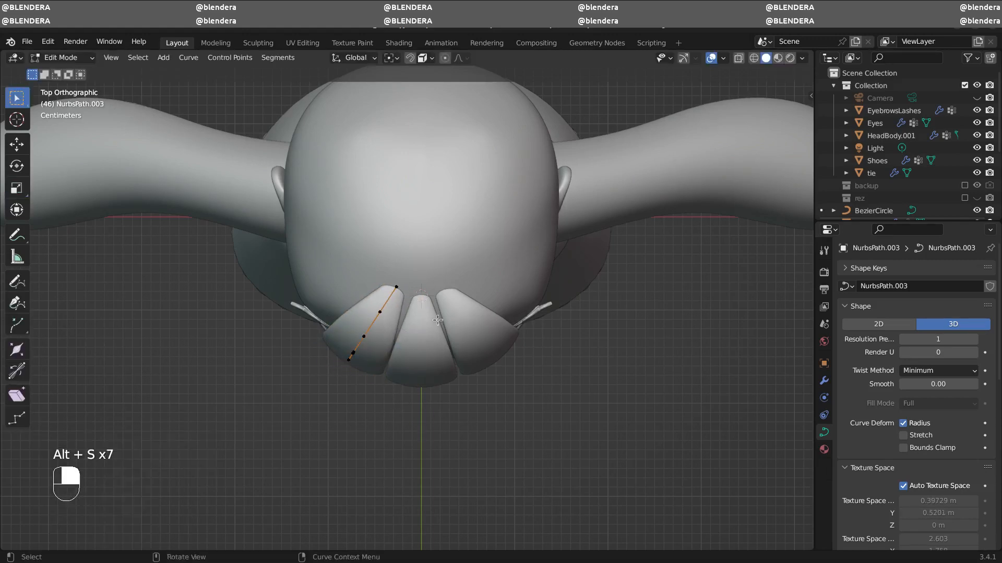
- Widen the root end of the central strand by enlarging its control point radius
{"action": "key", "text": "Tab"}
{"action": "left_click", "coordinate": [437, 320]}
{"action": "key", "text": "Tab"}
{"action": "key", "text": "alt+s"}
{"action": "key", "text": "alt+s"}
{"action": "key", "text": "alt+s"}
{"action": "key", "text": "alt+s"}
{"action": "key", "text": "Tab"}
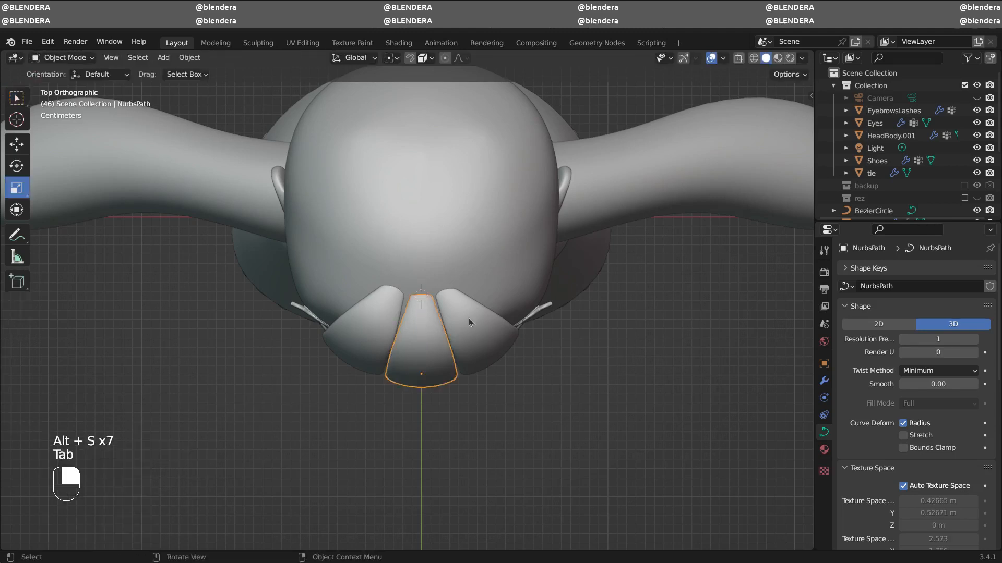
- Adjust the control point radius at the root of the +X side strand to match the other two
{"action": "left_click", "coordinate": [470, 321]}
{"action": "key", "text": "Tab"}
{"action": "key", "text": "alt+s"}
{"action": "key", "text": "alt+s"}
{"action": "key", "text": "alt+s"}
{"action": "key", "text": "Tab"}
- Rotate the -X side strand slightly to fit beside the central one, and save the file
{"action": "left_click", "coordinate": [367, 334]}
{"action": "key", "text": "r"}
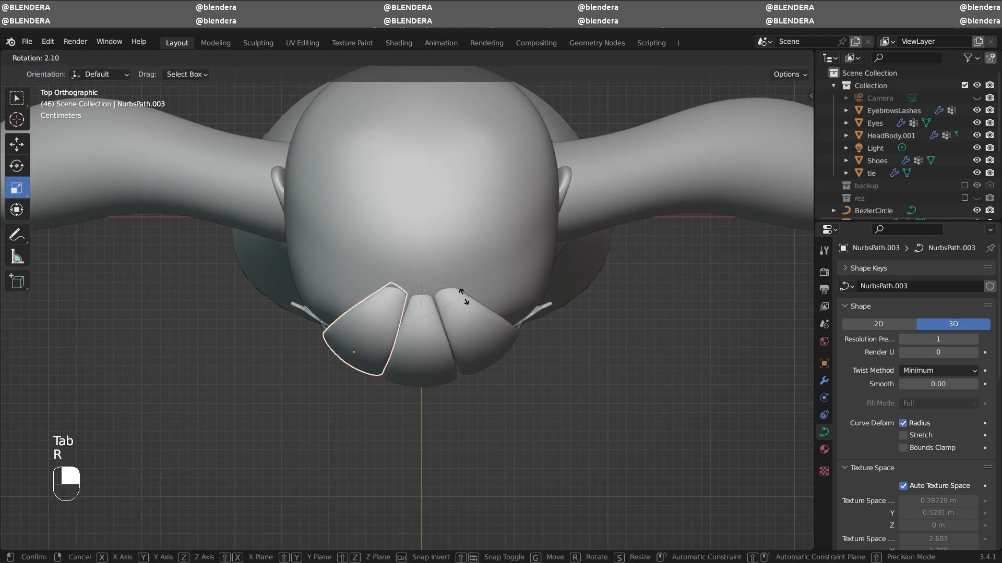
{"action": "left_click", "coordinate": [464, 305]}
{"action": "left_click", "coordinate": [465, 308]}
{"action": "middle_click_drag", "start_coordinate": [467, 307], "coordinate": [527, 276]}
{"action": "key", "text": "KP_7"}
{"action": "scroll", "coordinate": [552, 314], "scroll_direction": "up", "scroll_amount": 1}
{"action": "key", "text": "ctrl+s"}
{"action": "middle_click_drag", "start_coordinate": [552, 316], "coordinate": [510, 245]}
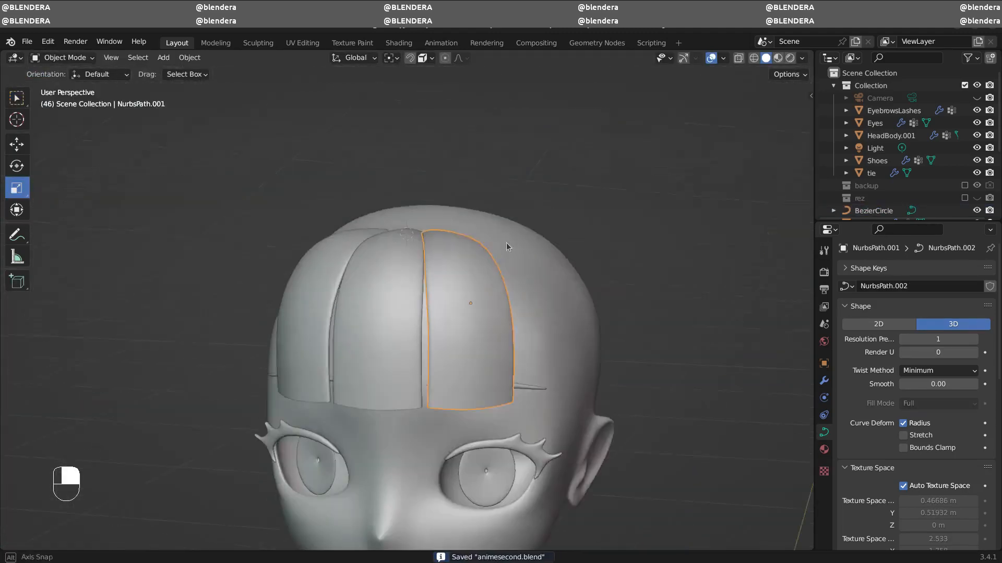
- Duplicate the +X side strand, then rotate and move the copy farther around the head as a new outer strand
{"action": "scroll", "coordinate": [510, 246], "scroll_direction": "down", "scroll_amount": 3}
{"action": "middle_click_drag", "start_coordinate": [561, 297], "coordinate": [419, 436]}
{"action": "key", "text": "KP_7"}
{"action": "key", "text": "shift+d"}
{"action": "left_click", "coordinate": [497, 302]}
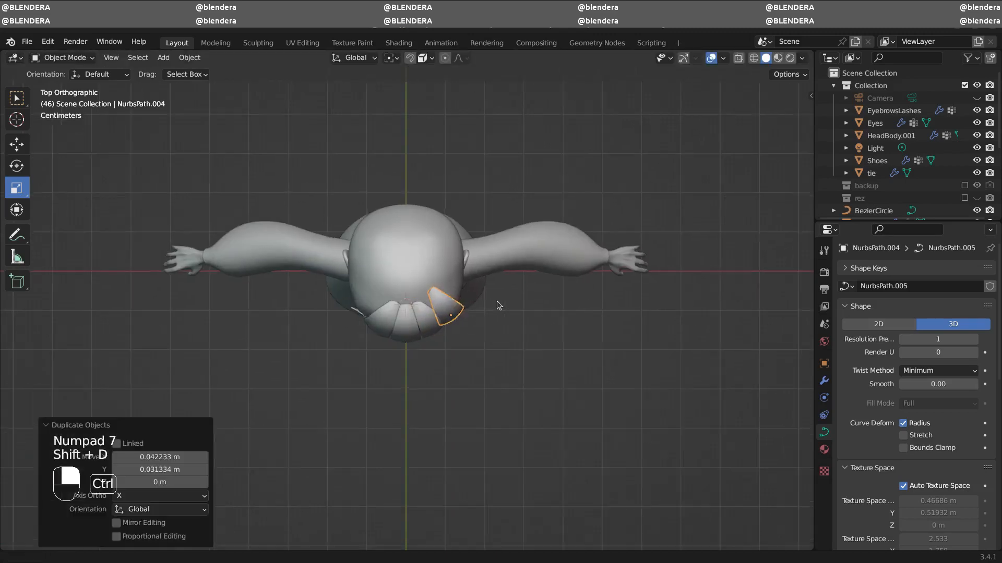
{"action": "scroll", "coordinate": [517, 313], "scroll_direction": "up", "scroll_amount": 3}
{"action": "key", "text": "r"}
{"action": "key", "text": "g"}
{"action": "left_click", "coordinate": [562, 330]}
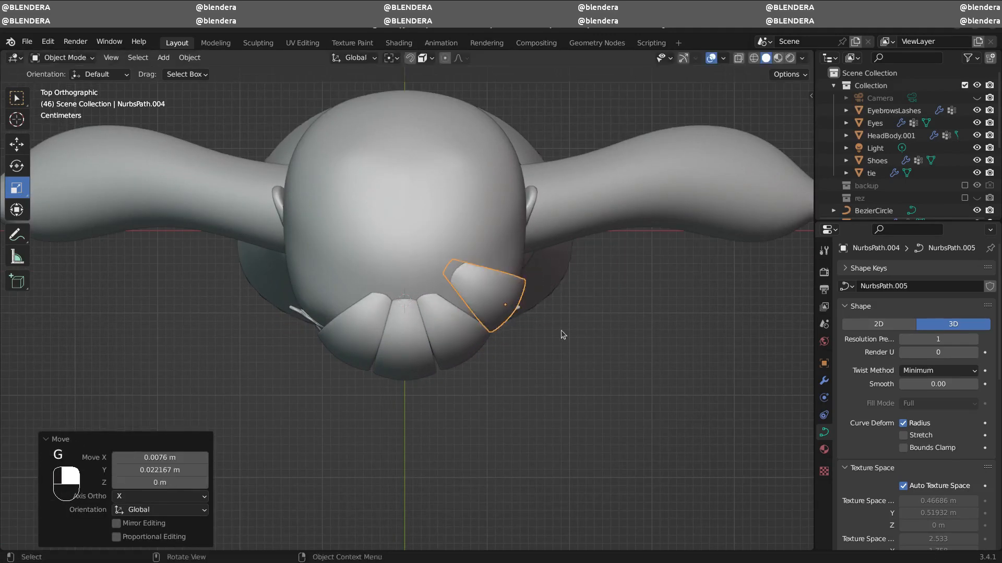
- Refine the rotation and position of the new outer +X strand in top view
{"action": "middle_click_drag", "start_coordinate": [568, 354], "coordinate": [511, 159]}
{"action": "key", "text": "KP_7"}
{"action": "key", "text": "r"}
{"action": "left_click", "coordinate": [540, 333]}
{"action": "key", "text": "g"}
- Narrow the outer +X strand by reducing the radii of its control points
{"action": "key", "text": "Tab"}
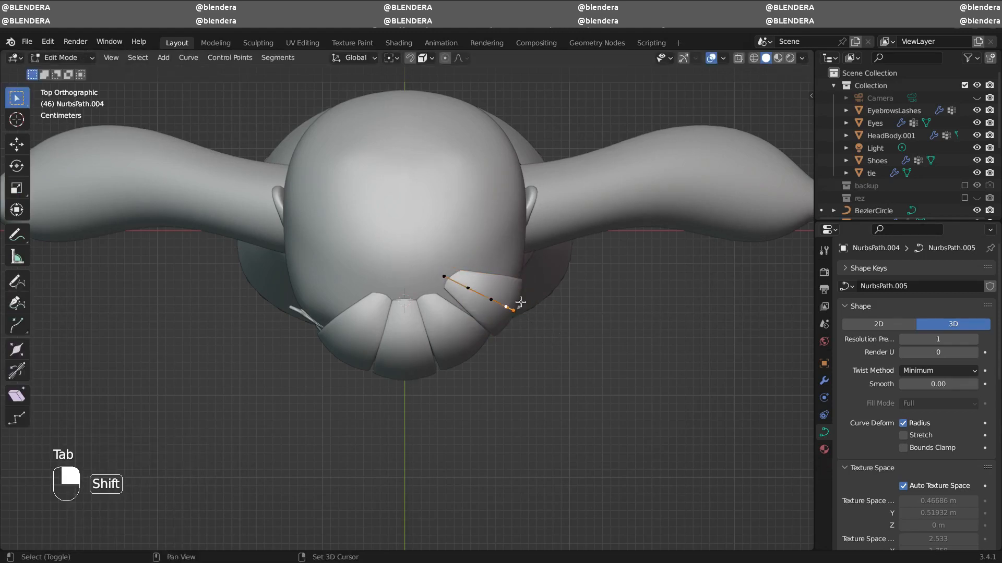
{"action": "left_click", "coordinate": [551, 322]}
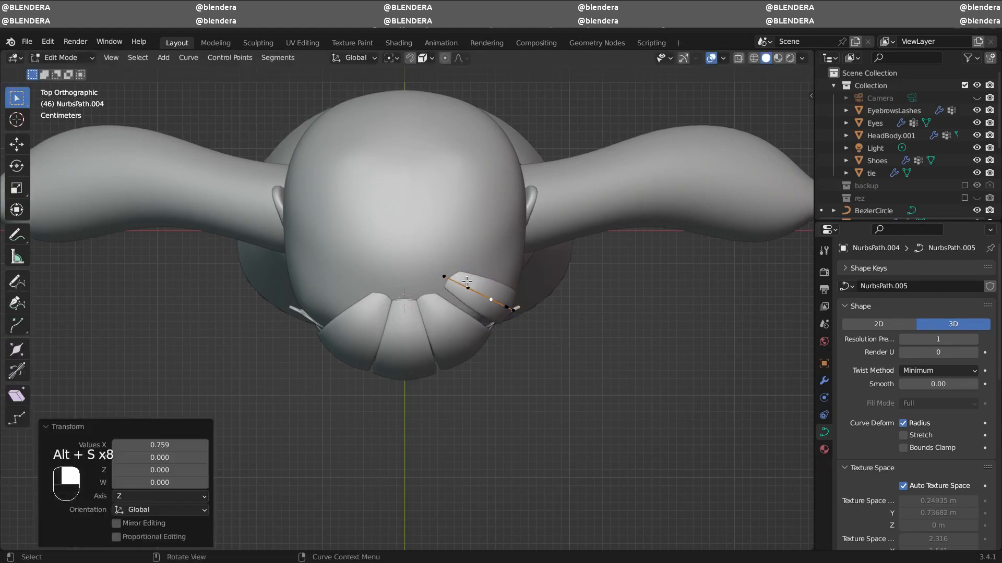
{"action": "key", "text": "Tab"}
- Undo hiding the outer +X strand and move it about -0.004 m in X and -0.007 m in Y
{"action": "key", "text": "h"}
{"action": "key", "text": "ctrl+z"}
{"action": "key", "text": "g"}
{"action": "left_click", "coordinate": [546, 334]}
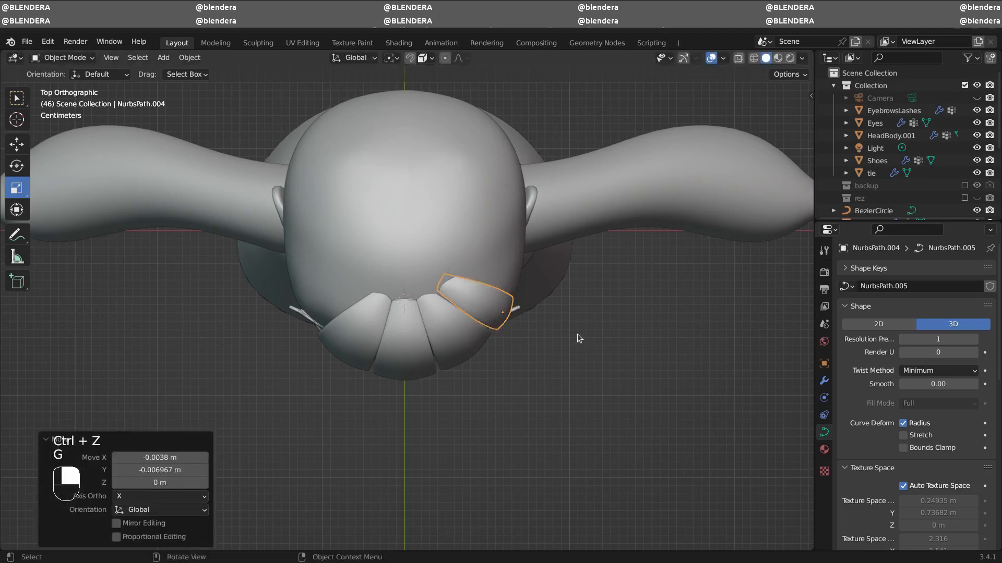
{"action": "middle_click_drag", "start_coordinate": [571, 339], "coordinate": [534, 280]}
{"action": "key", "text": "KP_7"}
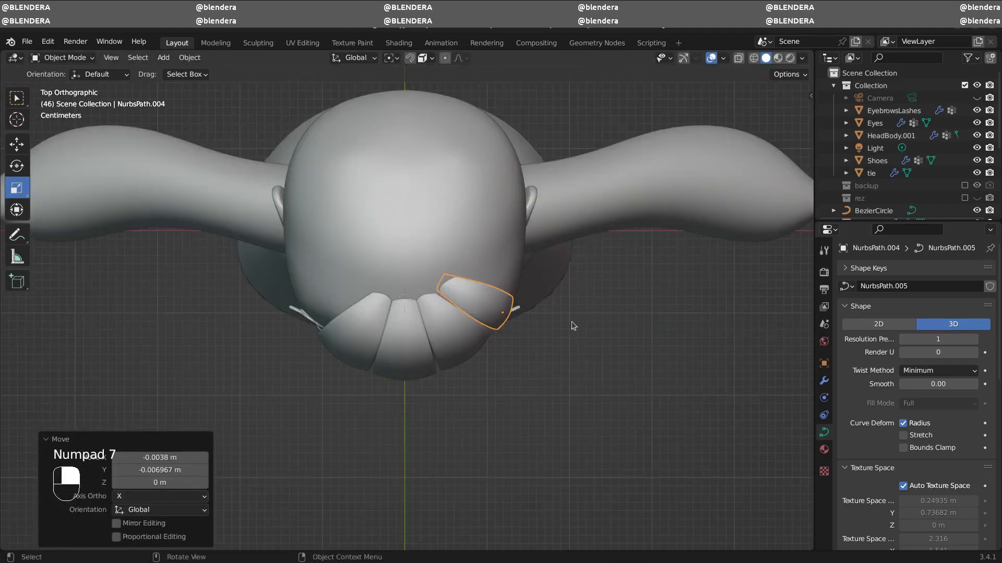
- Rotate the outer +X strand slightly and shift it about 0.001 m in X and -0.004 m in Y
{"action": "key", "text": "r"}
{"action": "left_click", "coordinate": [560, 343]}
{"action": "key", "text": "g"}
{"action": "left_click", "coordinate": [551, 343]}
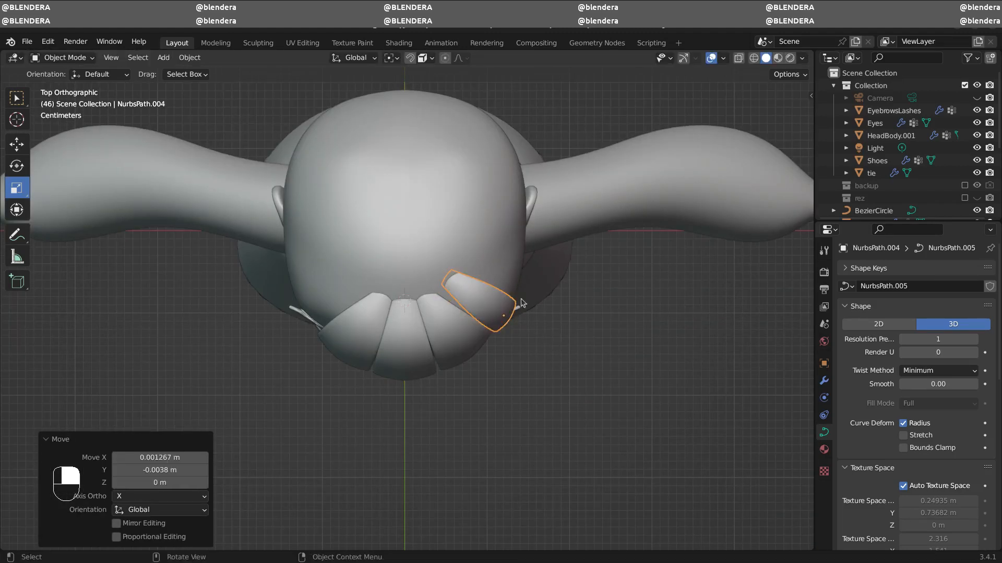
{"action": "key", "text": "Tab"}
{"action": "key", "text": "Tab"}
{"action": "middle_click_drag", "start_coordinate": [512, 277], "coordinate": [514, 255]}
- Rotate the inner +X strand by about 2.84° and move it about 0.003 m toward the front
{"action": "left_click", "coordinate": [455, 257]}
{"action": "key", "text": "KP_7"}
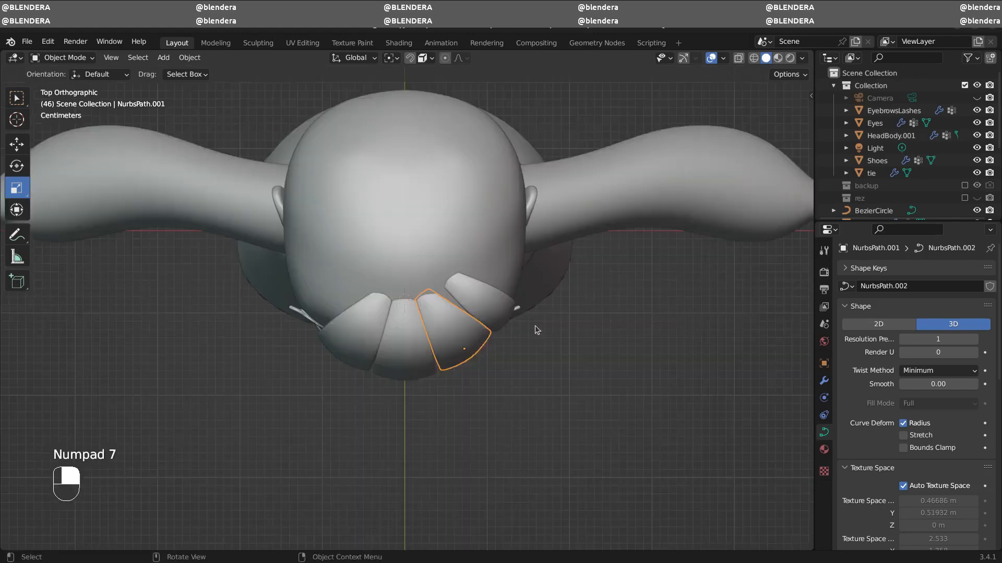
{"action": "key", "text": "r"}
{"action": "left_click", "coordinate": [532, 355]}
{"action": "key", "text": "g"}
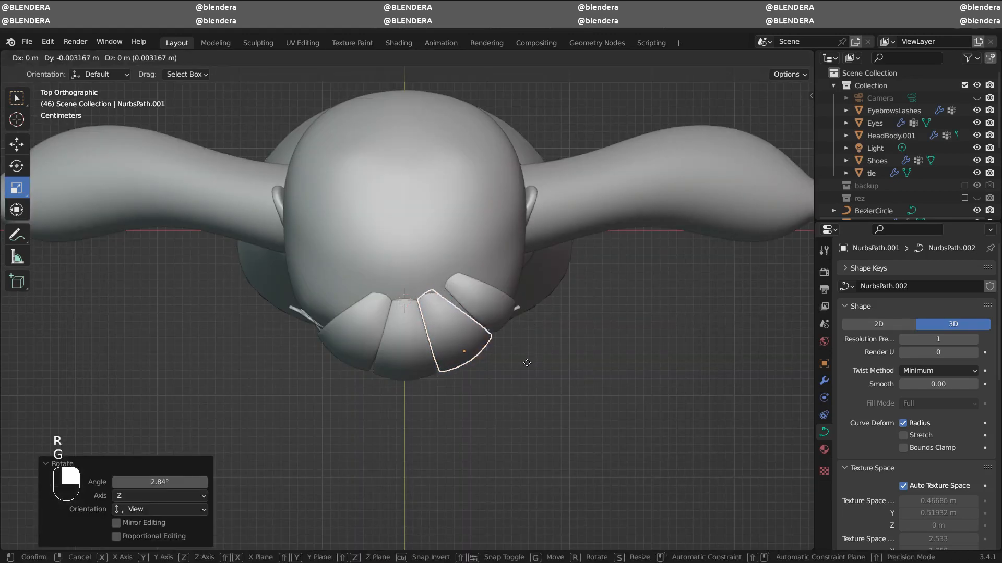
{"action": "left_click", "coordinate": [527, 362]}
- Rotate the -X side strand slightly and move it about -0.0006 m in X and -0.0019 m in Y
{"action": "left_click", "coordinate": [375, 345]}
{"action": "key", "text": "r"}
{"action": "left_click", "coordinate": [360, 357]}
{"action": "key", "text": "g"}
{"action": "left_click", "coordinate": [362, 360]}
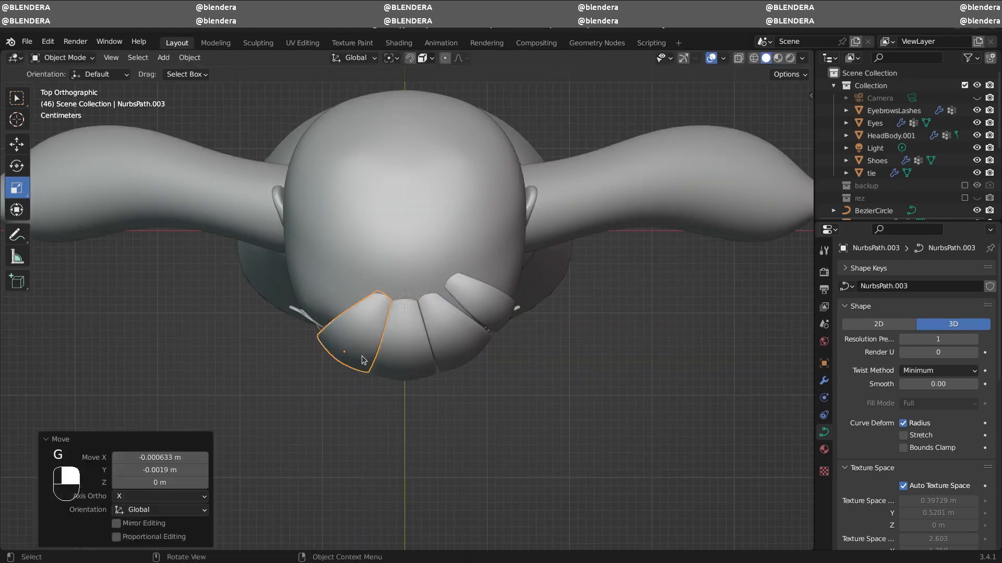
- Move the outer +X strand slightly inward and forward, closer to its neighbouring strand
{"action": "middle_click_drag", "start_coordinate": [527, 307], "coordinate": [493, 219]}
{"action": "left_click", "coordinate": [473, 279]}
{"action": "key", "text": "KP_7"}
{"action": "key", "text": "g"}
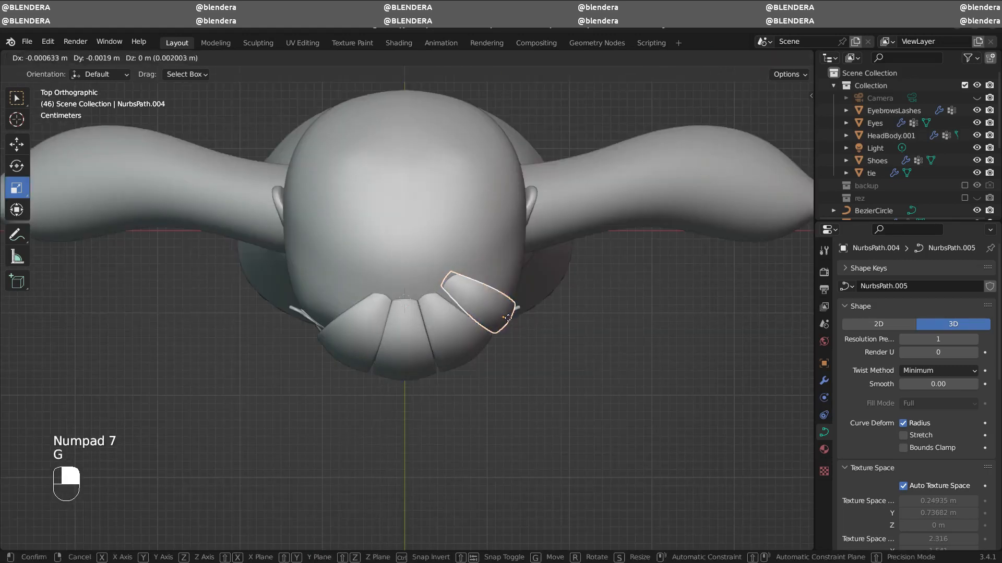
{"action": "left_click", "coordinate": [566, 370]}
{"action": "middle_click_drag", "start_coordinate": [566, 370], "coordinate": [522, 334]}
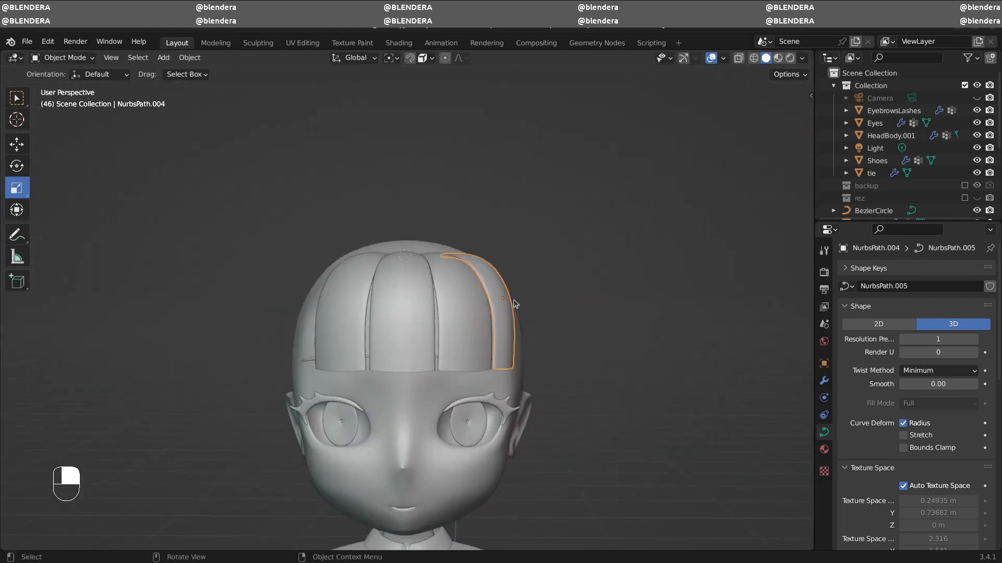
- Duplicate the outer +X strand, rotate the copy about 97.9° and move it to the outer -X side of the fringe
{"action": "key", "text": "KP_7"}
{"action": "key", "text": "shift+d"}
{"action": "left_click", "coordinate": [360, 360]}
{"action": "key", "text": "r"}
{"action": "left_click", "coordinate": [309, 386]}
{"action": "key", "text": "g"}
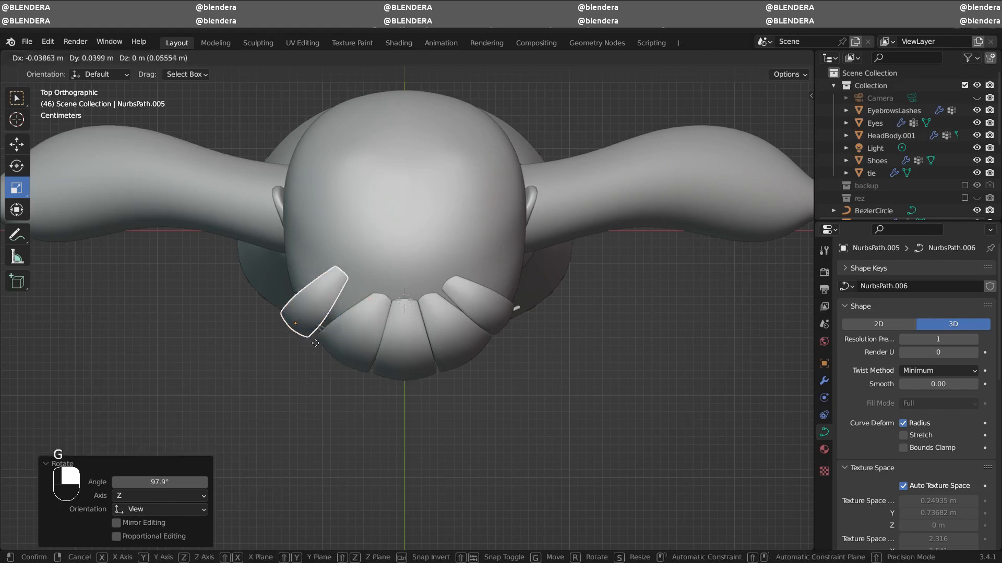
{"action": "left_click", "coordinate": [329, 368]}
- Rotate the outer -X strand by about 13.3° and move it against its neighbouring strand
{"action": "key", "text": "r"}
{"action": "left_click", "coordinate": [316, 358]}
{"action": "key", "text": "g"}
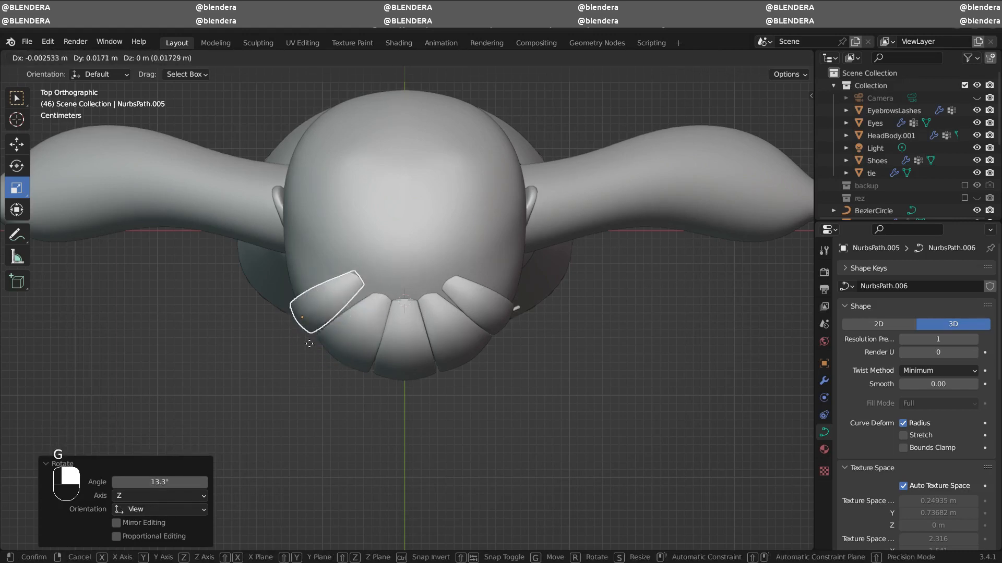
{"action": "left_click", "coordinate": [310, 345]}
{"action": "middle_click_drag", "start_coordinate": [310, 345], "coordinate": [439, 360]}
{"action": "key", "text": "KP_1"}
- Move the selected control points of the outer -X strand in front view to refine its fit
{"action": "key", "text": "Tab"}
{"action": "key", "text": "g"}
{"action": "left_click", "coordinate": [563, 320]}
{"action": "key", "text": "Tab"}
- Convert all five selected hair strands from curves to meshes
{"action": "left_click", "coordinate": [189, 57]}
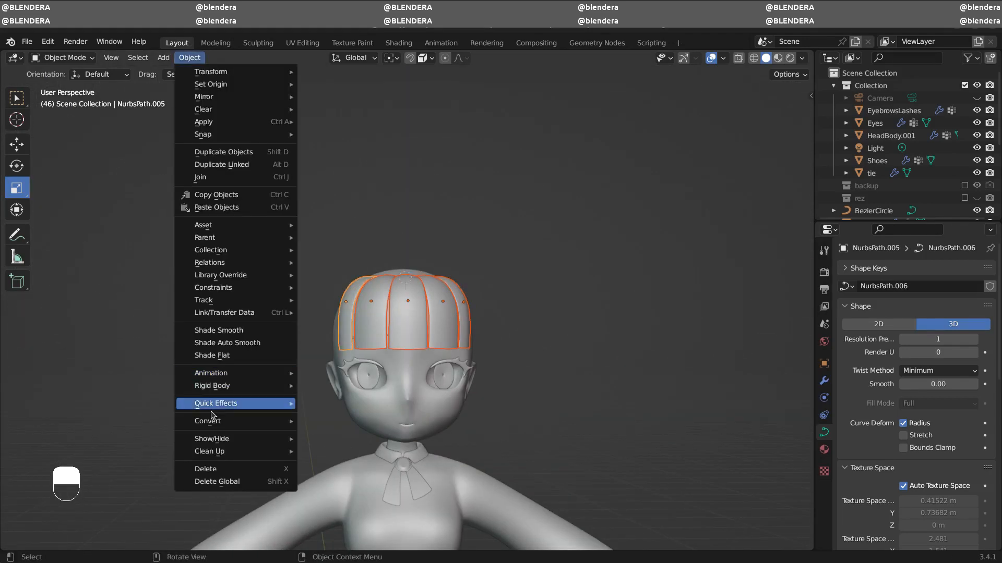
{"action": "mouse_move", "coordinate": [220, 423]}
{"action": "left_click", "coordinate": [344, 436]}
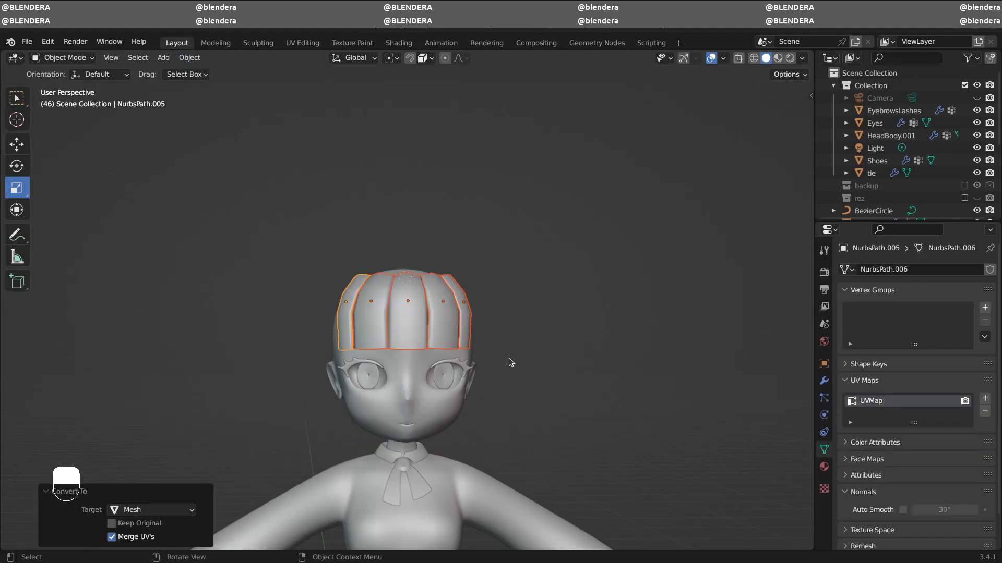
- Add level 2 subdivision to the five hair strand meshes and shade them smooth
{"action": "key", "text": "ctrl+2"}
{"action": "right_click", "coordinate": [435, 328]}
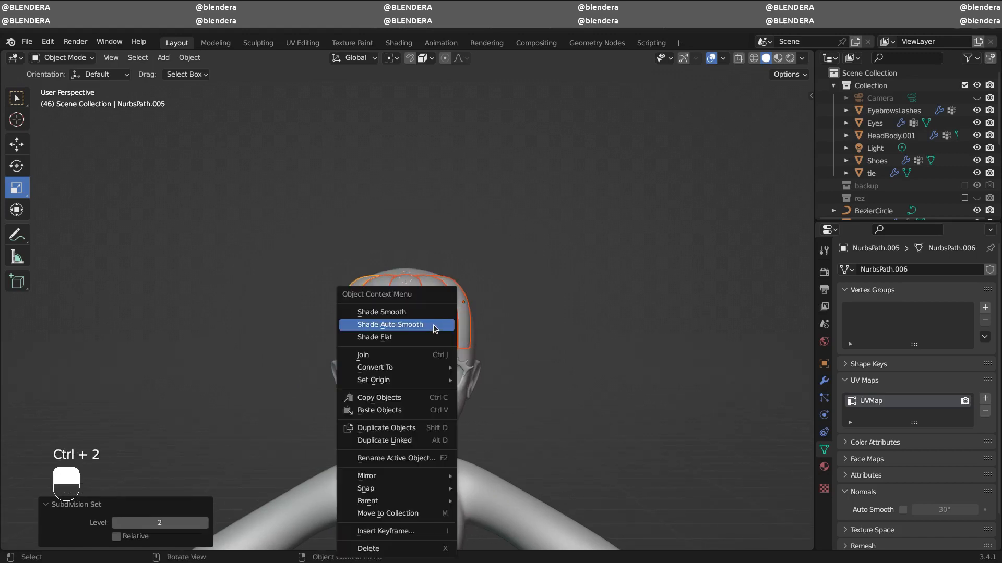
{"action": "left_click", "coordinate": [422, 311]}
{"action": "left_click", "coordinate": [457, 328]}
{"action": "key", "text": "Tab"}
{"action": "middle_click_drag", "start_coordinate": [492, 329], "coordinate": [462, 326]}
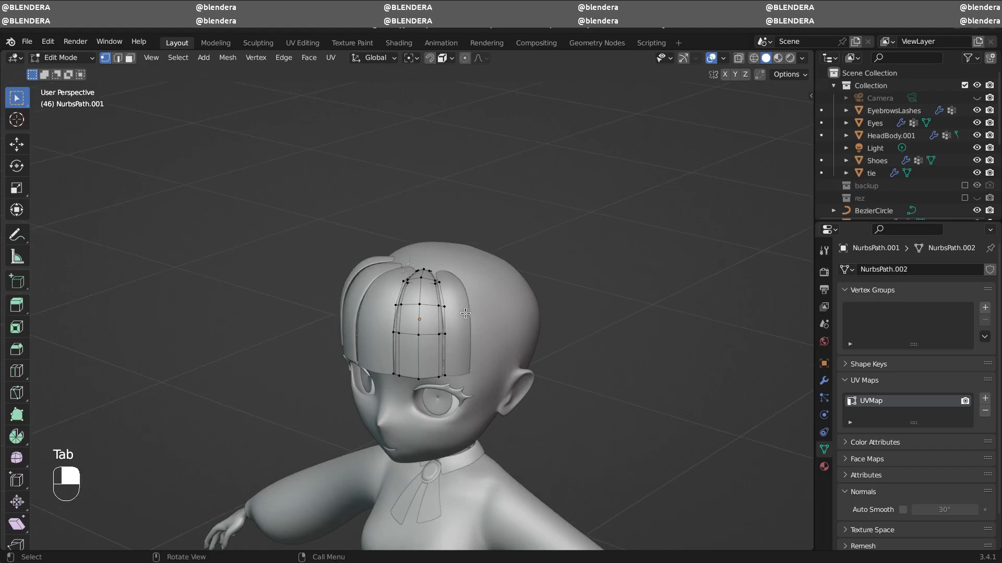
{"action": "key", "text": "Tab"}
- Move the root vertices of the outer +X strand about 0.007 m forward in top view with smooth proportional editing
{"action": "left_click", "coordinate": [454, 285]}
{"action": "key", "text": "Tab"}
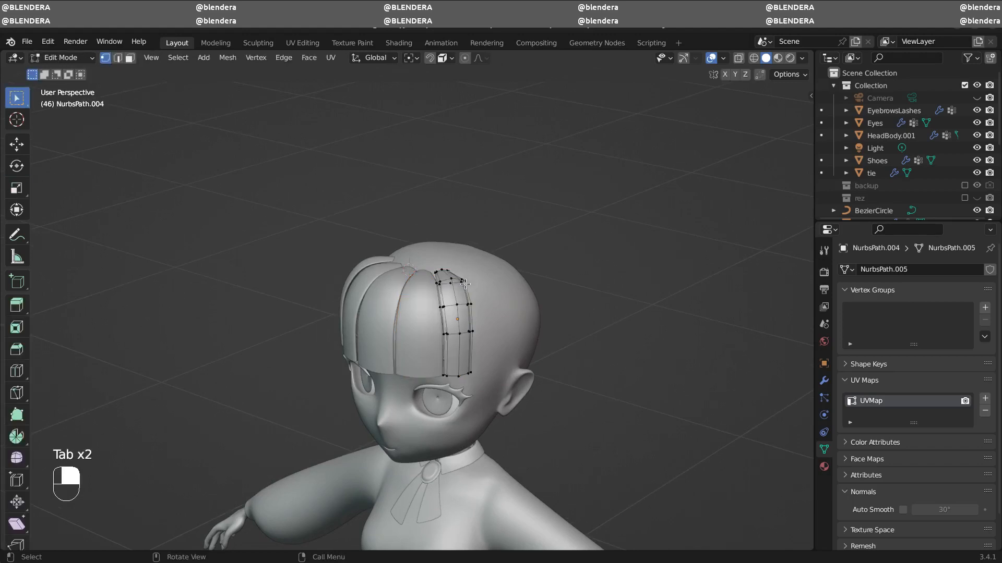
{"action": "key", "text": "KP_7"}
{"action": "middle_click_drag", "start_coordinate": [462, 282], "coordinate": [456, 266], "text": "ctrl"}
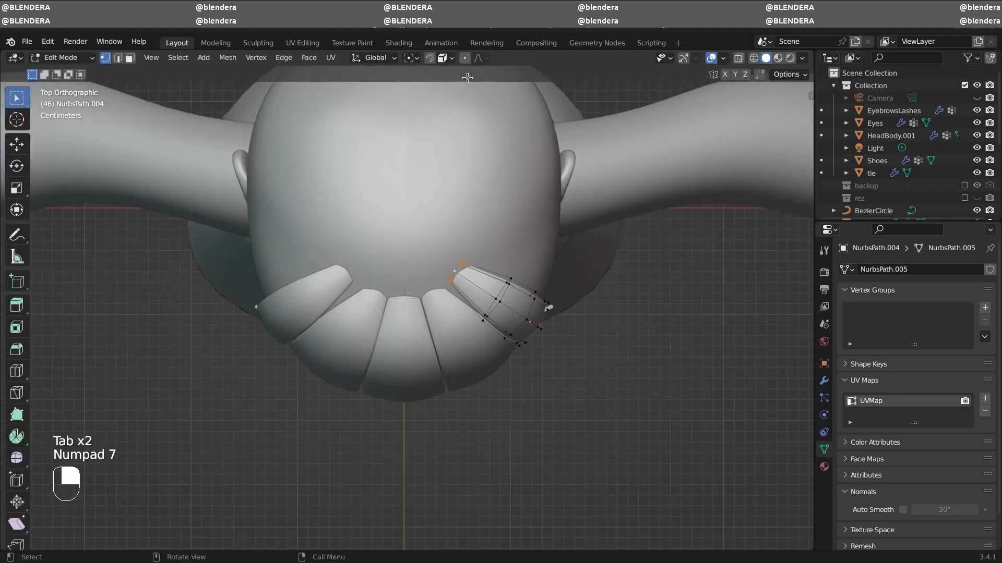
{"action": "key", "text": "g"}
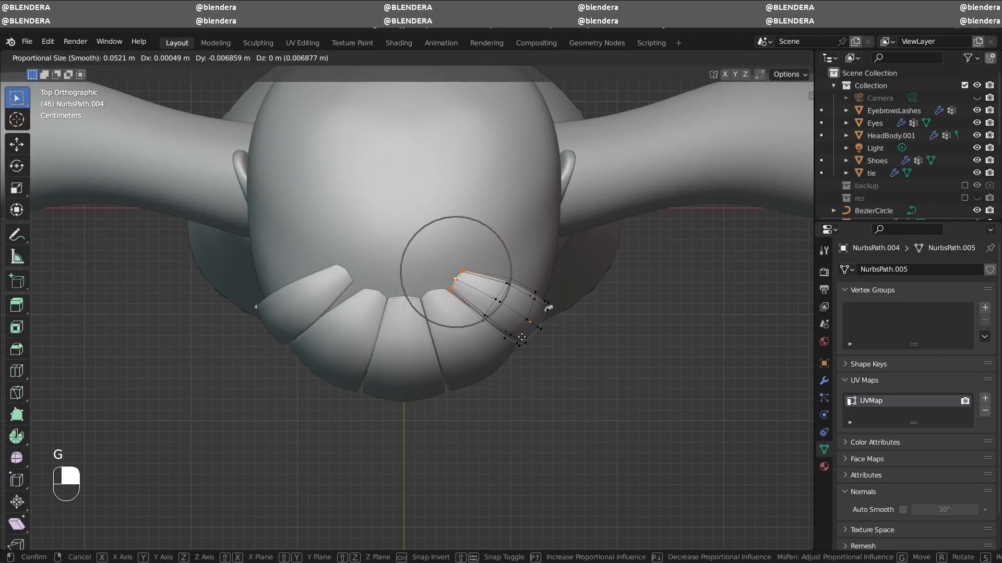
{"action": "left_click", "coordinate": [522, 339]}
- Move the root vertices of the outer -X strand with smooth proportional editing and refine their position from a perspective view
{"action": "key", "text": "Tab"}
{"action": "left_click", "coordinate": [335, 280]}
{"action": "key", "text": "Tab"}
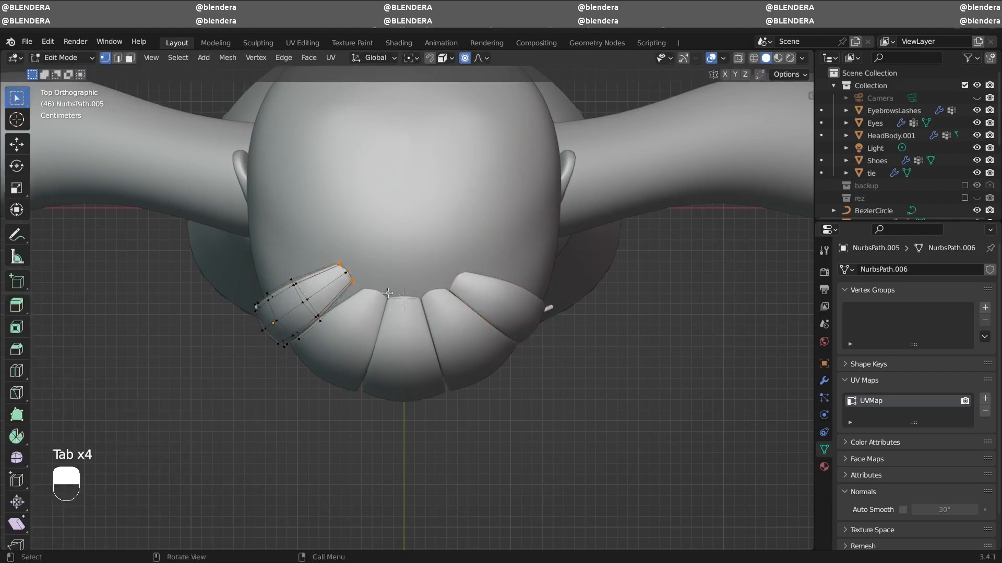
{"action": "key", "text": "g"}
{"action": "left_click", "coordinate": [392, 287]}
{"action": "middle_click_drag", "start_coordinate": [392, 287], "coordinate": [646, 315]}
{"action": "key", "text": "g"}
{"action": "left_click", "coordinate": [443, 257]}
- Move selected vertices of the neighbouring fringe strands with smooth proportional editing so they fit closer together on the forehead
{"action": "key", "text": "Tab"}
{"action": "left_click", "coordinate": [498, 315]}
{"action": "key", "text": "Tab"}
{"action": "key", "text": "g"}
{"action": "left_click", "coordinate": [411, 289]}
{"action": "key", "text": "Tab"}
{"action": "key", "text": "Tab"}
{"action": "middle_click_drag", "start_coordinate": [586, 329], "coordinate": [454, 386]}
{"action": "key", "text": "g"}
{"action": "left_click", "coordinate": [348, 401]}
- Check the strands from both sides and move an edge loop on one strand to refine its fit
{"action": "key", "text": "Tab"}
{"action": "left_click", "coordinate": [400, 313]}
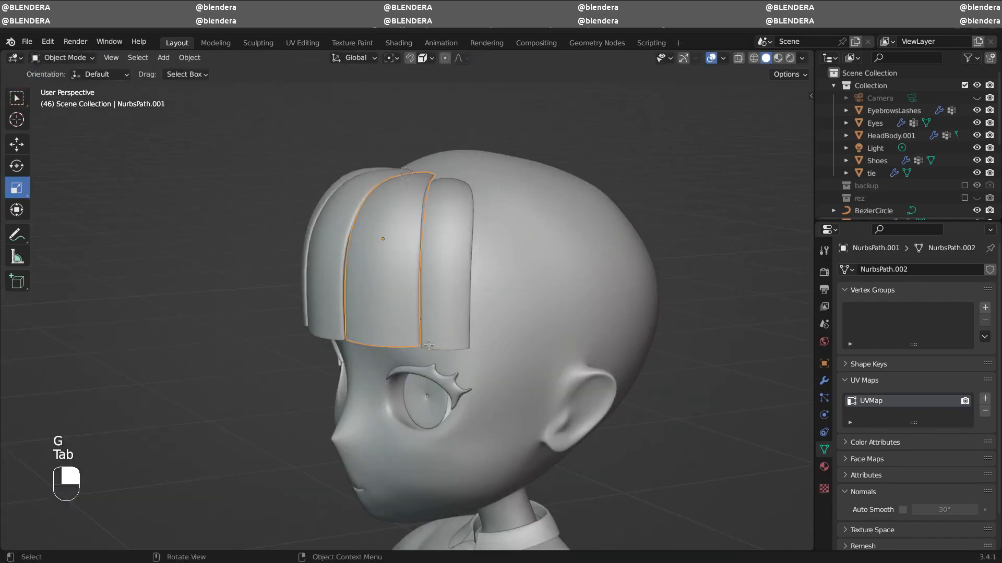
{"action": "key", "text": "Tab"}
{"action": "middle_click_drag", "start_coordinate": [501, 344], "coordinate": [376, 329]}
{"action": "key", "text": "Tab"}
{"action": "left_click", "coordinate": [266, 339]}
{"action": "key", "text": "Tab"}
{"action": "left_click", "coordinate": [556, 319], "text": "alt"}
{"action": "middle_click_drag", "start_coordinate": [556, 320], "coordinate": [527, 360]}
{"action": "key", "text": "g"}
{"action": "left_click", "coordinate": [595, 362]}
- Adjust the next strand's vertices and scale the lower-middle edge loop of the outer +X strand to adjust its width
{"action": "key", "text": "Tab"}
{"action": "left_click", "coordinate": [344, 309]}
{"action": "key", "text": "Tab"}
{"action": "key", "text": "g"}
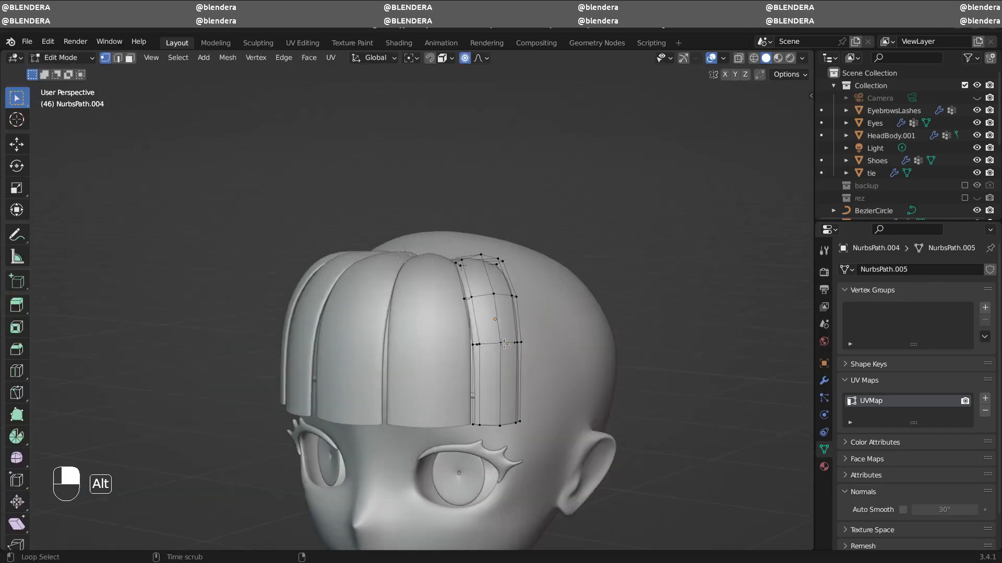
{"action": "key", "text": "s"}
{"action": "key", "text": "Tab"}
{"action": "key", "text": "Tab"}
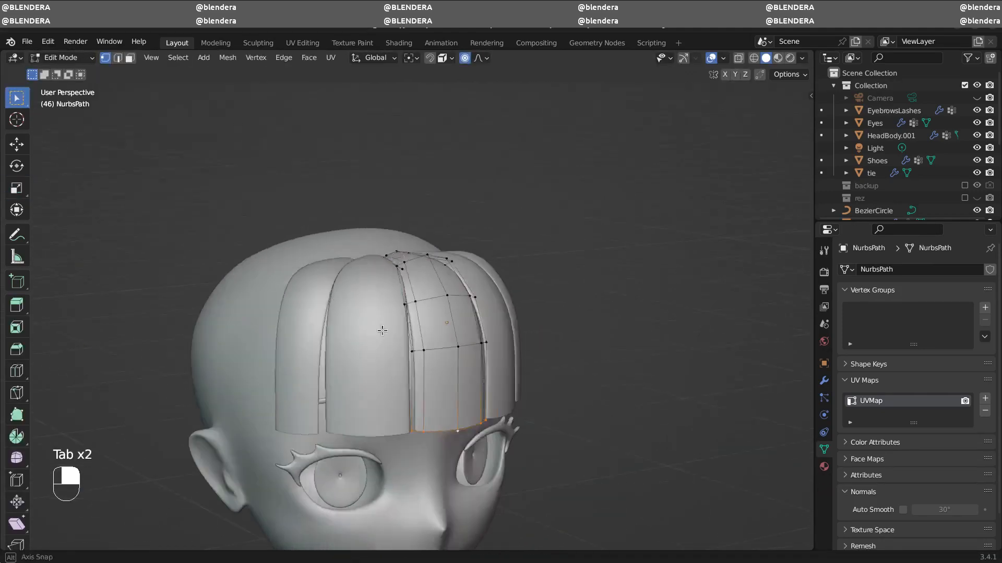
{"action": "key", "text": "Tab"}
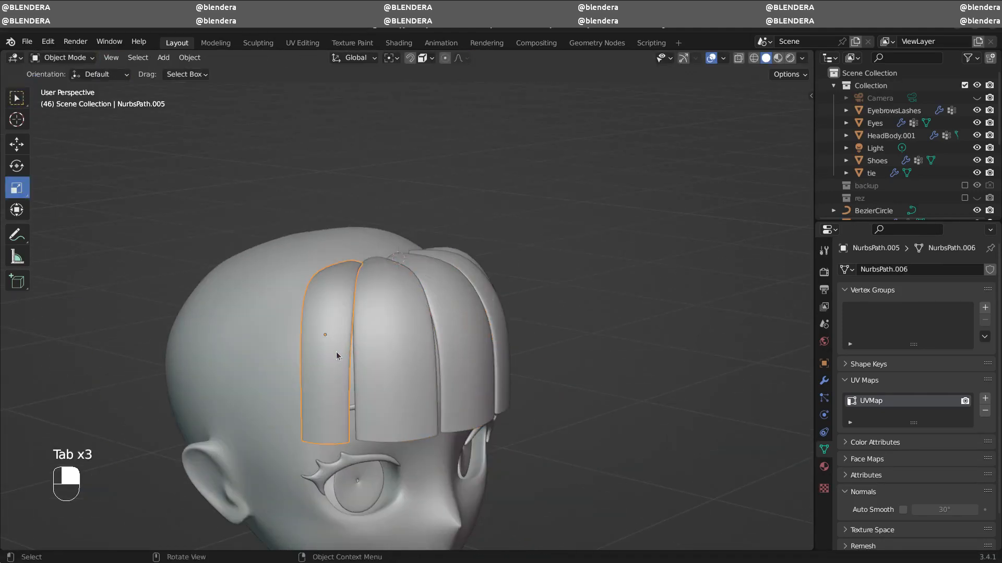
- Scale the lower-middle edge loops of the outer and inner -X strands to adjust their widths
{"action": "key", "text": "Tab"}
{"action": "key", "text": "s"}
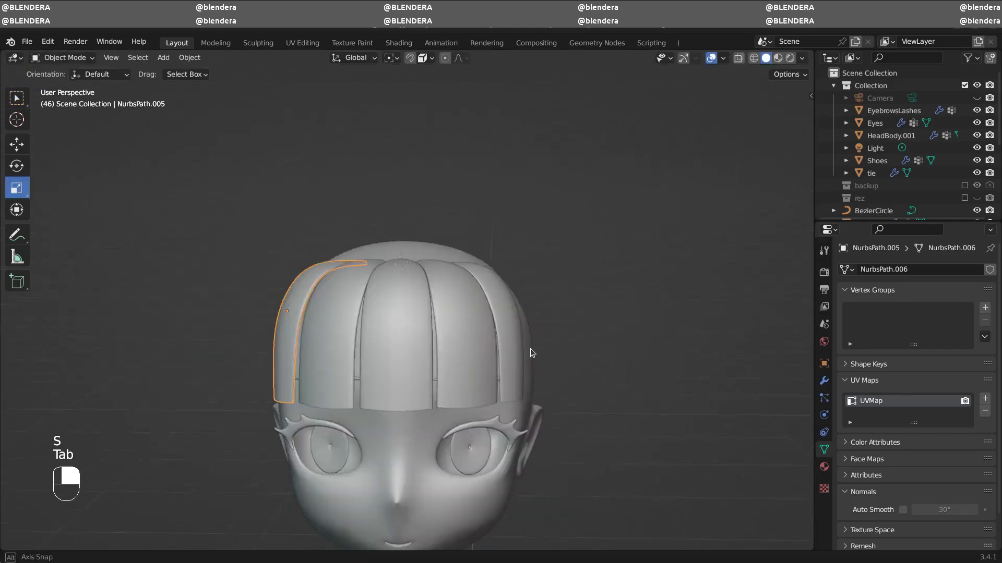
{"action": "key", "text": "Tab"}
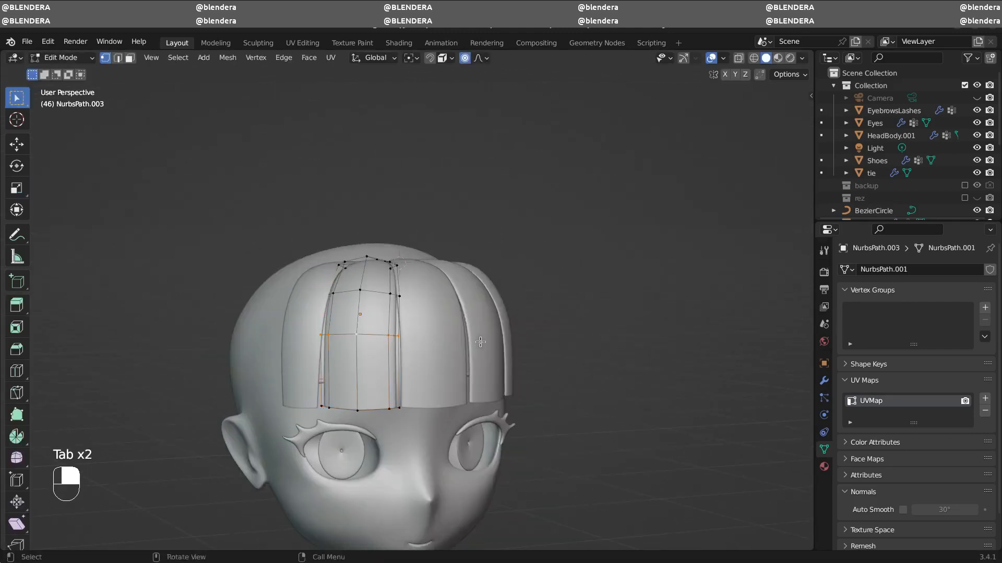
{"action": "key", "text": "s"}
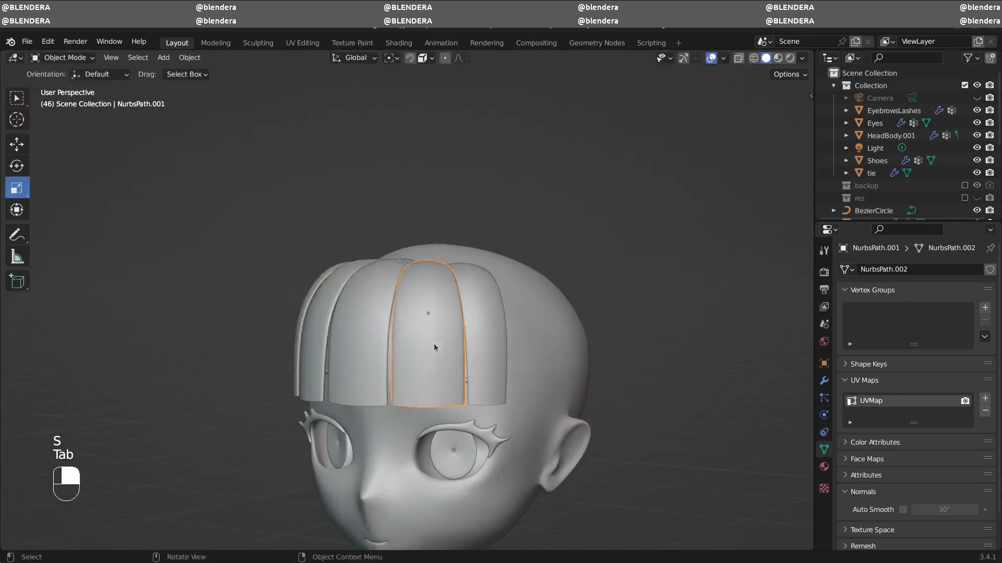
- Scale the lower-middle edge loops of the inner +X strand and the middle strand to adjust their widths
{"action": "key", "text": "Tab"}
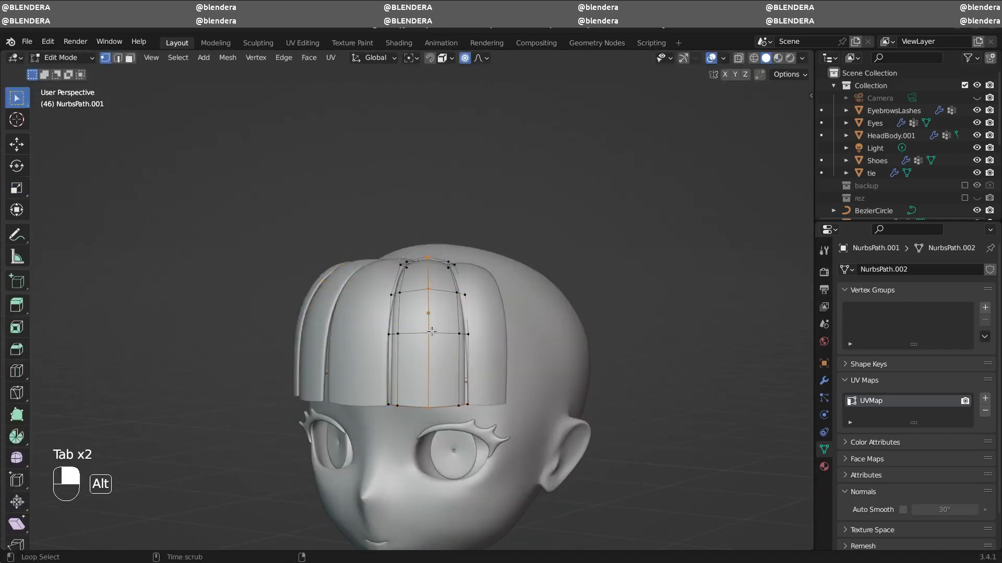
{"action": "key", "text": "s"}
{"action": "key", "text": "Tab"}
{"action": "key", "text": "Tab"}
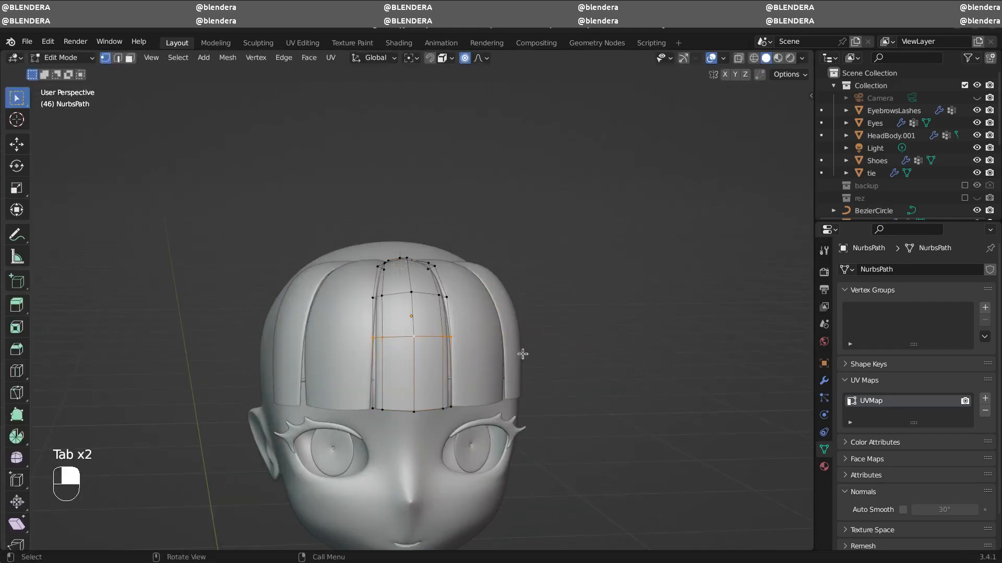
{"action": "key", "text": "s"}
{"action": "key", "text": "Tab"}
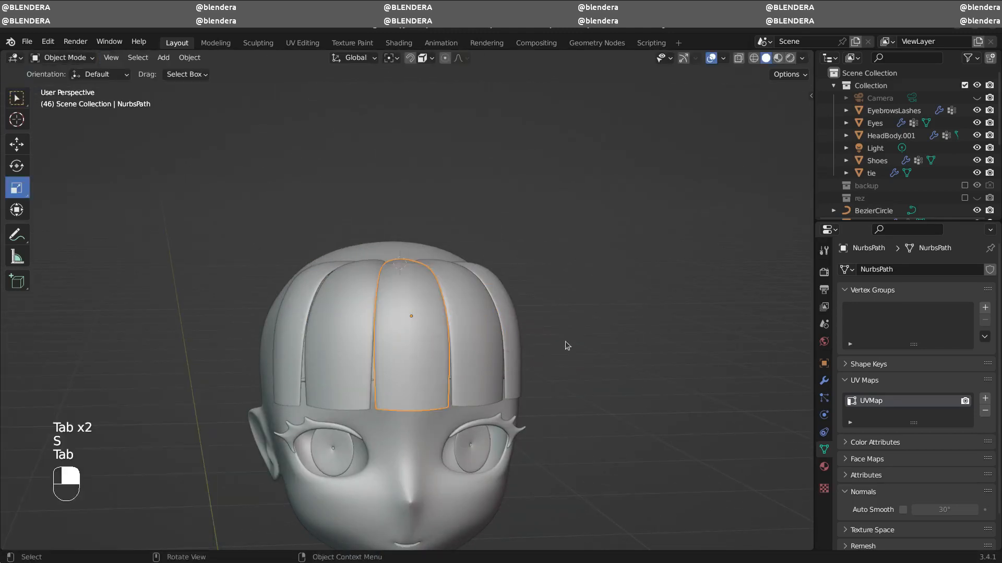
- Select all five fringe strands in front view and join them into one object
{"action": "middle_click_drag", "start_coordinate": [565, 342], "coordinate": [543, 364]}
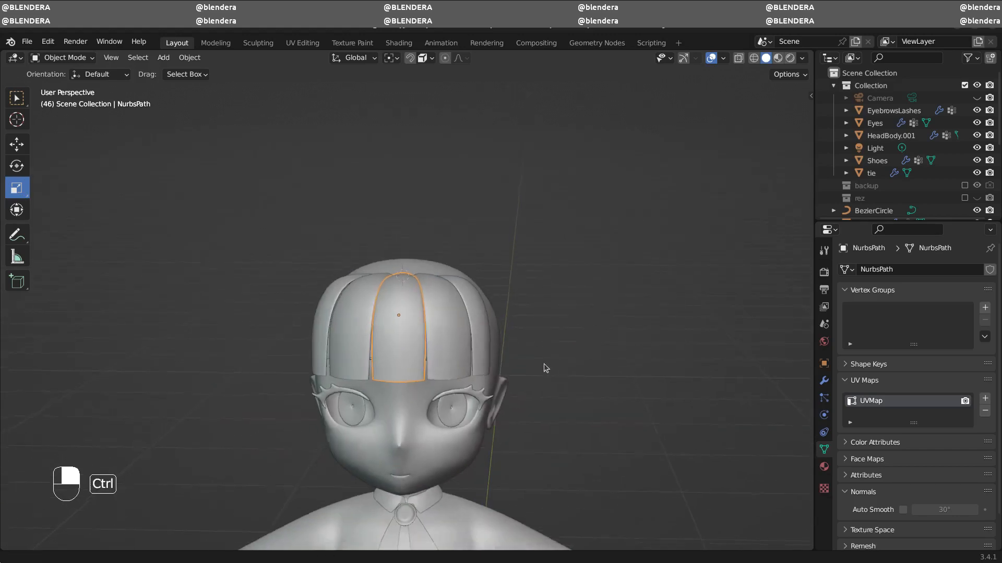
{"action": "key", "text": "KP_4"}
{"action": "key", "text": "KP_1"}
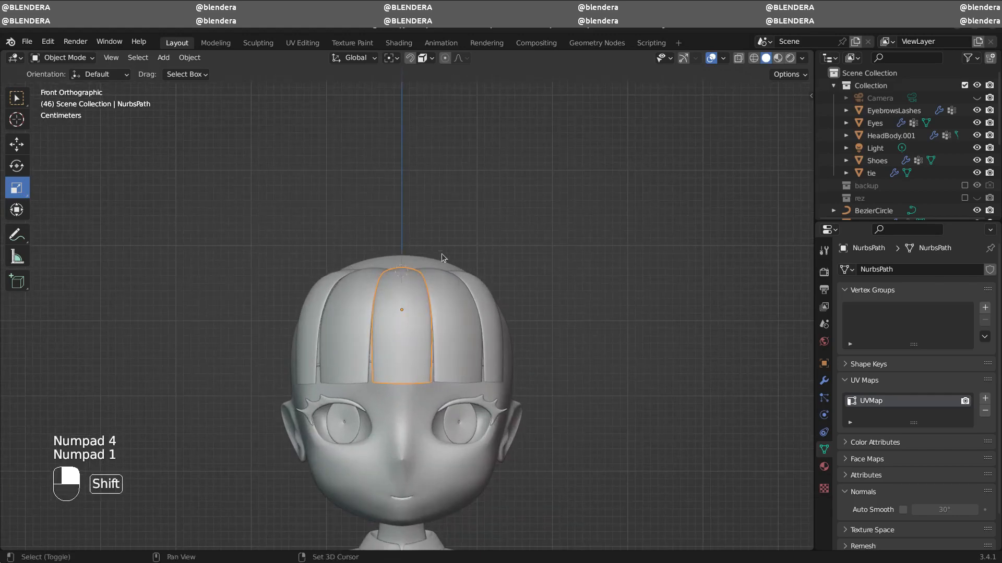
{"action": "left_click", "coordinate": [457, 313], "text": "shift"}
{"action": "left_click", "coordinate": [493, 328], "text": "shift"}
{"action": "left_click", "coordinate": [316, 311], "text": "shift"}
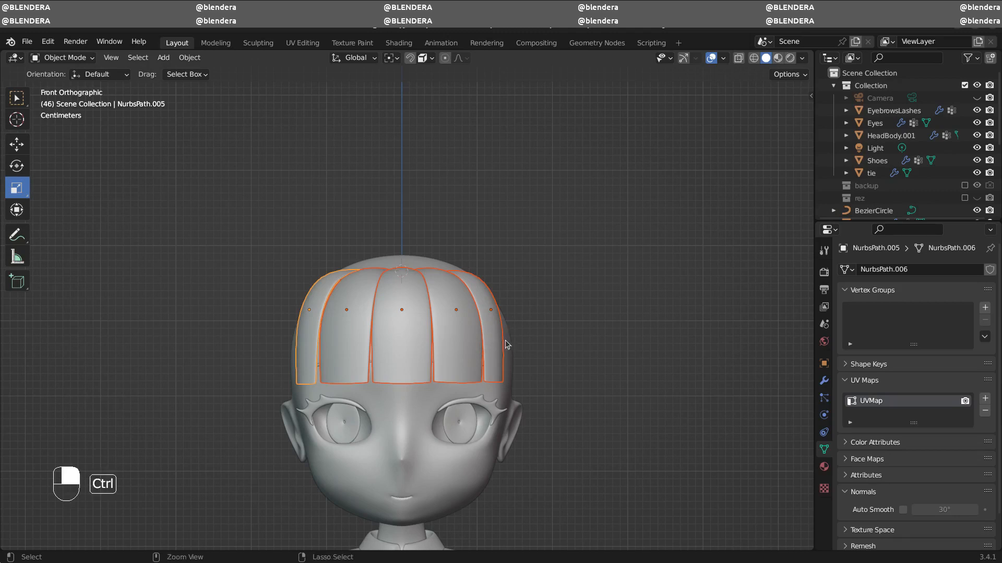
{"action": "key", "text": "ctrl+j"}
{"action": "key", "text": "m"}
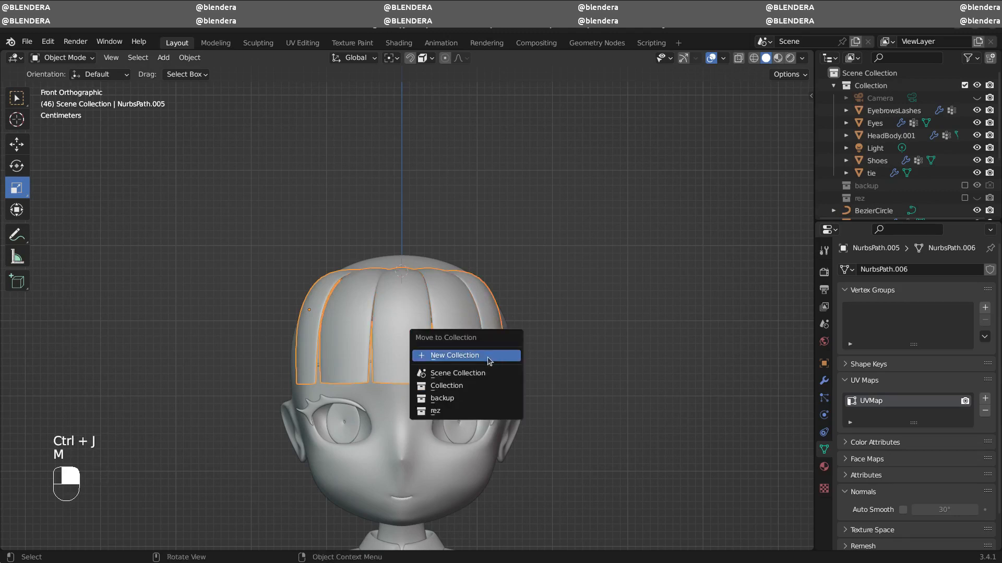
- Rename the joined fringe object as Hair
{"action": "scroll", "coordinate": [875, 175], "scroll_direction": "down", "scroll_amount": 5}
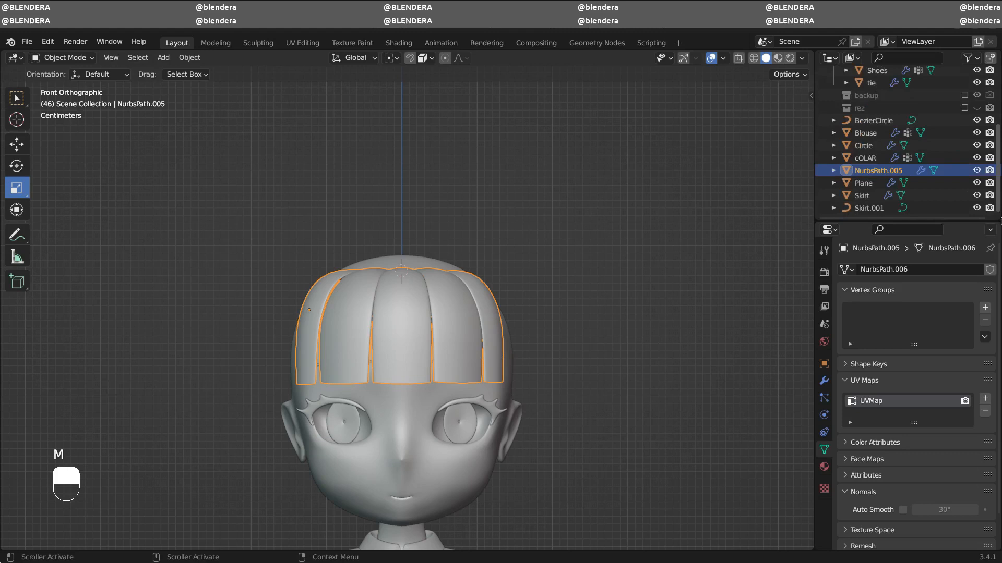
{"action": "left_click", "coordinate": [871, 175]}
{"action": "type", "text": "hAIR"}
{"action": "key", "text": "Return"}
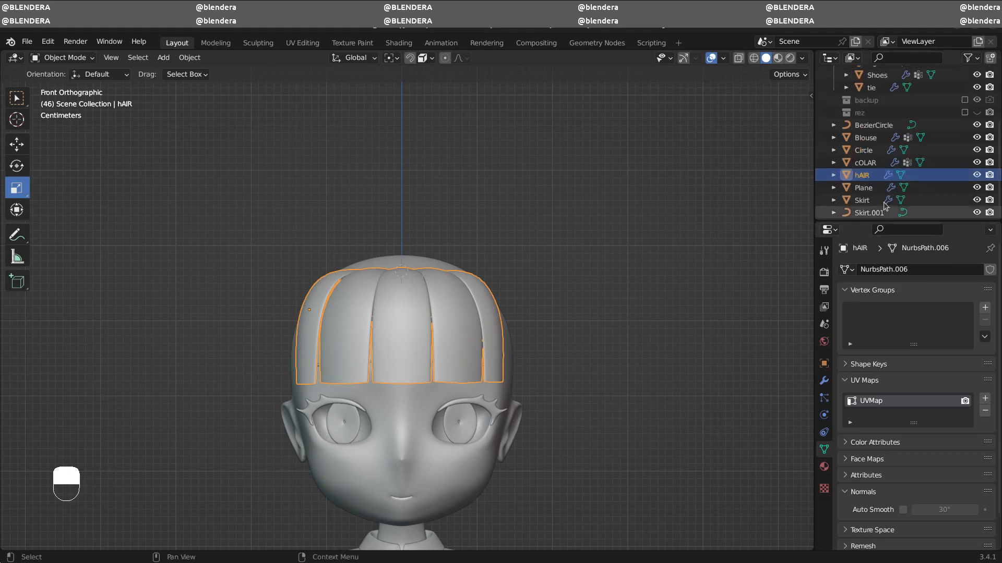
{"action": "double_click", "coordinate": [865, 175]}
{"action": "type", "text": "Hair"}
{"action": "key", "text": "Return"}
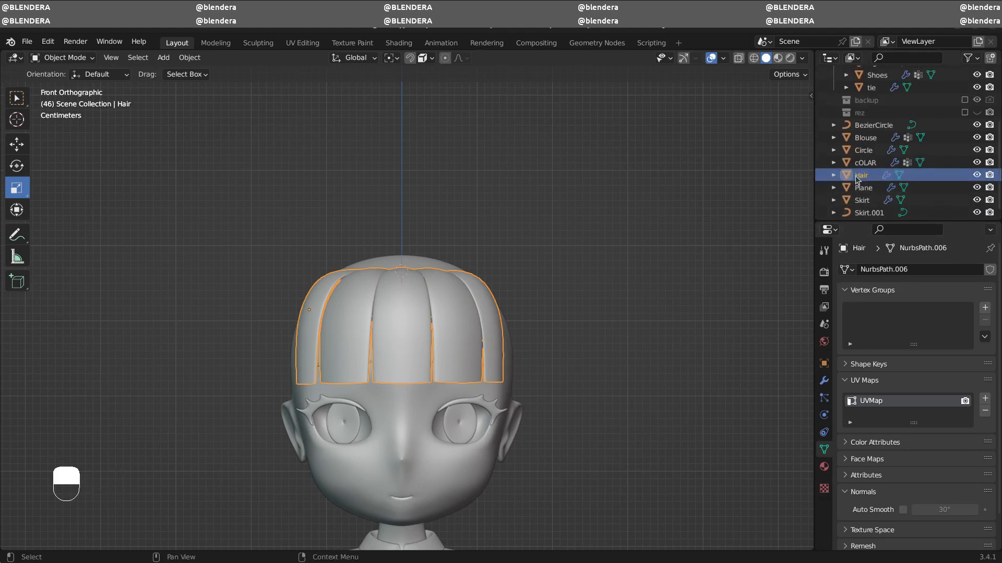
- Select the whole middle strand in the Hair mesh, invert the selection and hide the other four strands
{"action": "middle_click_drag", "start_coordinate": [539, 335], "coordinate": [544, 296]}
{"action": "key", "text": "Tab"}
{"action": "middle_click_drag", "start_coordinate": [531, 372], "coordinate": [544, 299], "text": "shift"}
{"action": "middle_click_drag", "start_coordinate": [510, 334], "coordinate": [432, 266]}
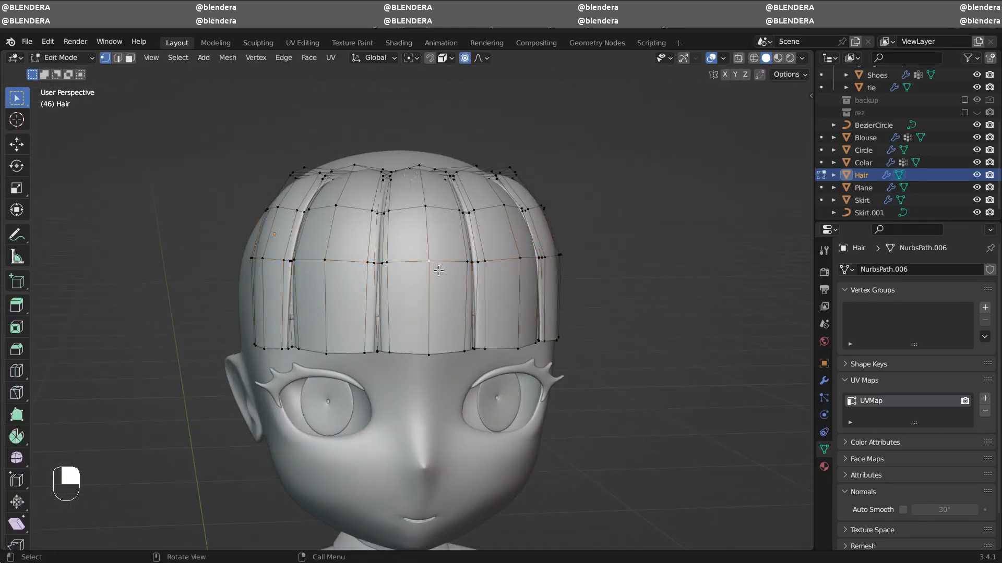
{"action": "key", "text": "l"}
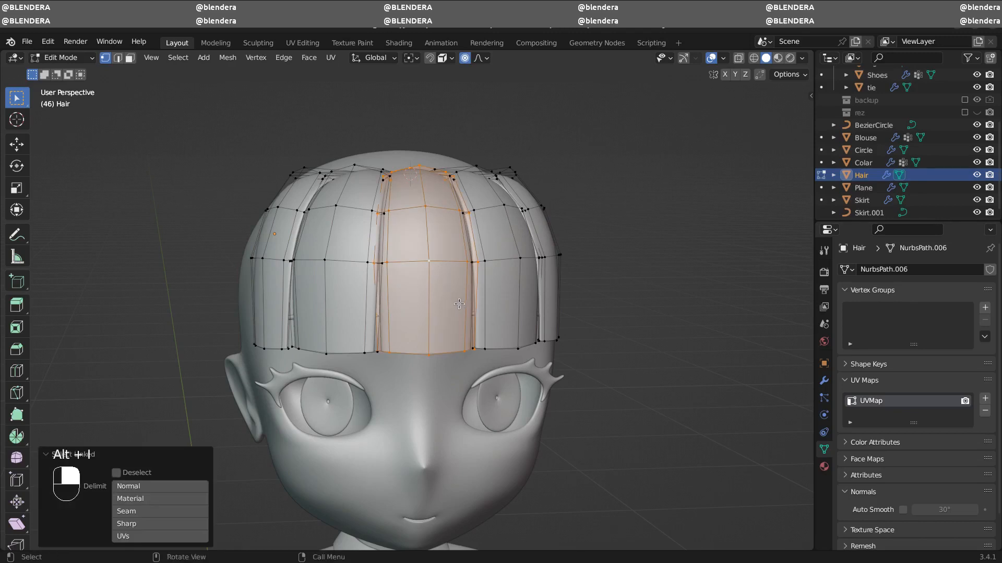
{"action": "key", "text": "ctrl+i"}
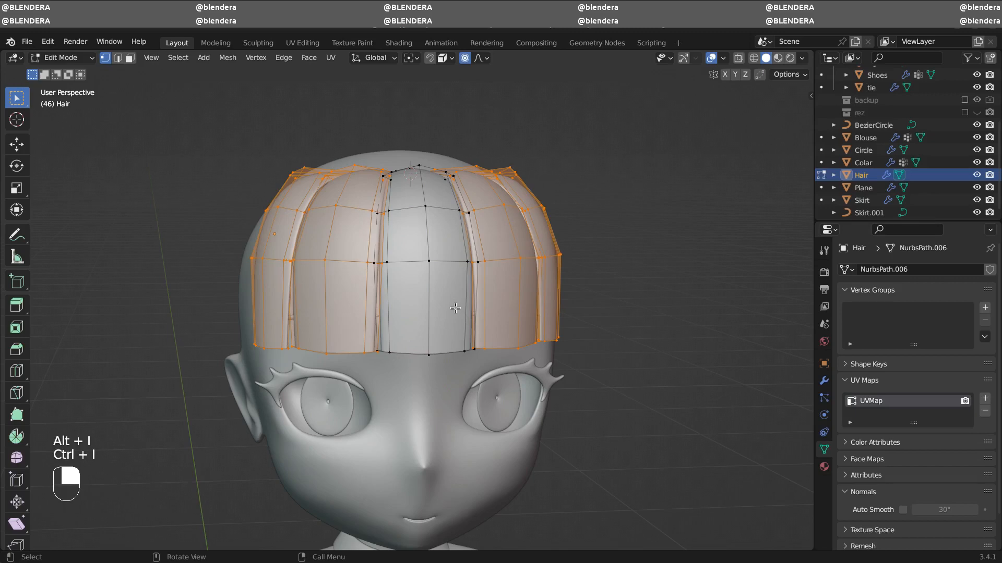
{"action": "key", "text": "h"}
{"action": "middle_click_drag", "start_coordinate": [466, 327], "coordinate": [496, 324]}
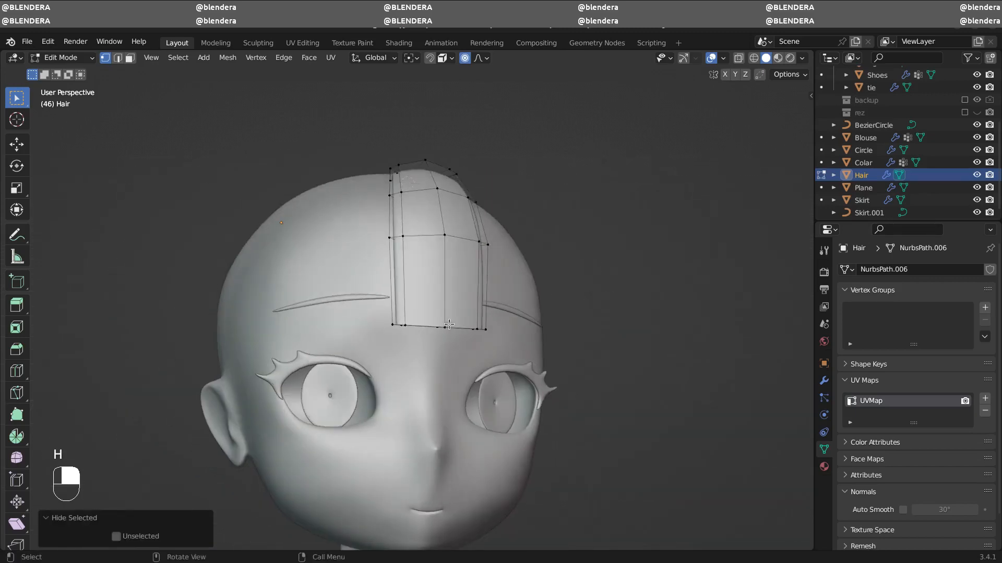
- Rip the front and back tip vertices near the middle strand's -X edge, moving them about 0.0035 m along X
{"action": "key", "text": "KP_1"}
{"action": "middle_click_drag", "start_coordinate": [436, 350], "coordinate": [460, 316], "text": "ctrl"}
{"action": "middle_click_drag", "start_coordinate": [403, 374], "coordinate": [403, 367], "text": "ctrl"}
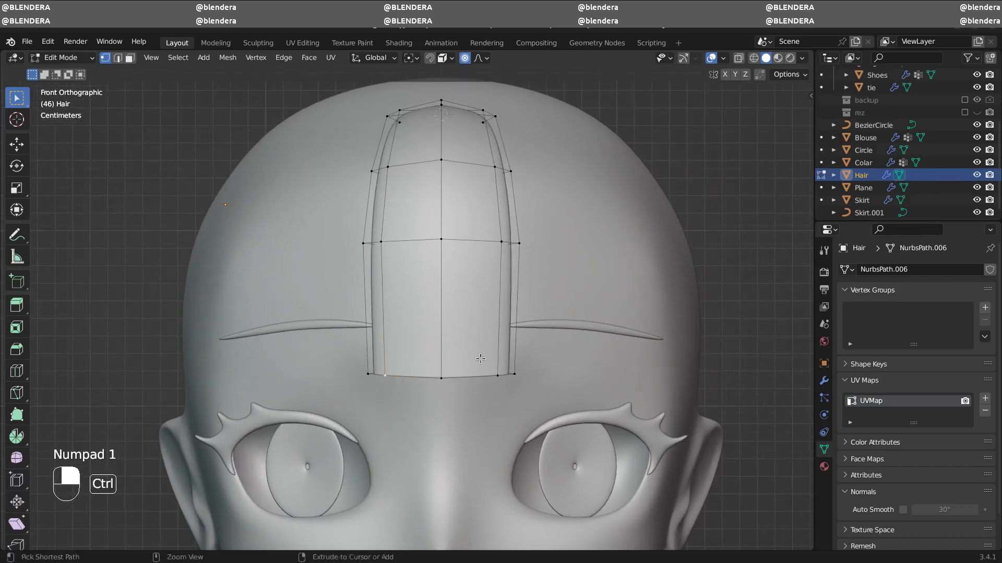
{"action": "middle_click_drag", "start_coordinate": [480, 358], "coordinate": [480, 319], "text": "ctrl"}
{"action": "left_click", "coordinate": [385, 402]}
{"action": "key", "text": "v"}
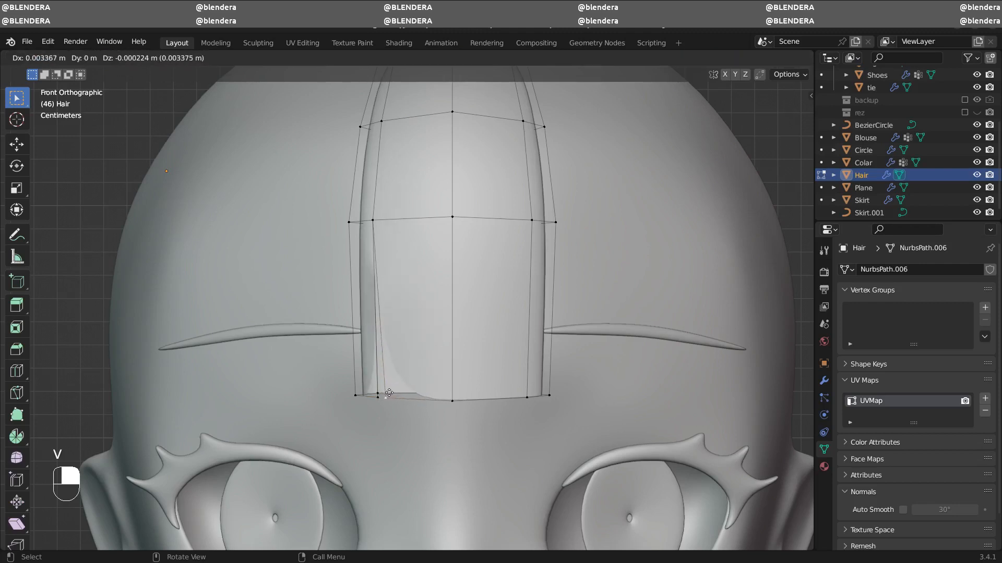
{"action": "left_click", "coordinate": [389, 393]}
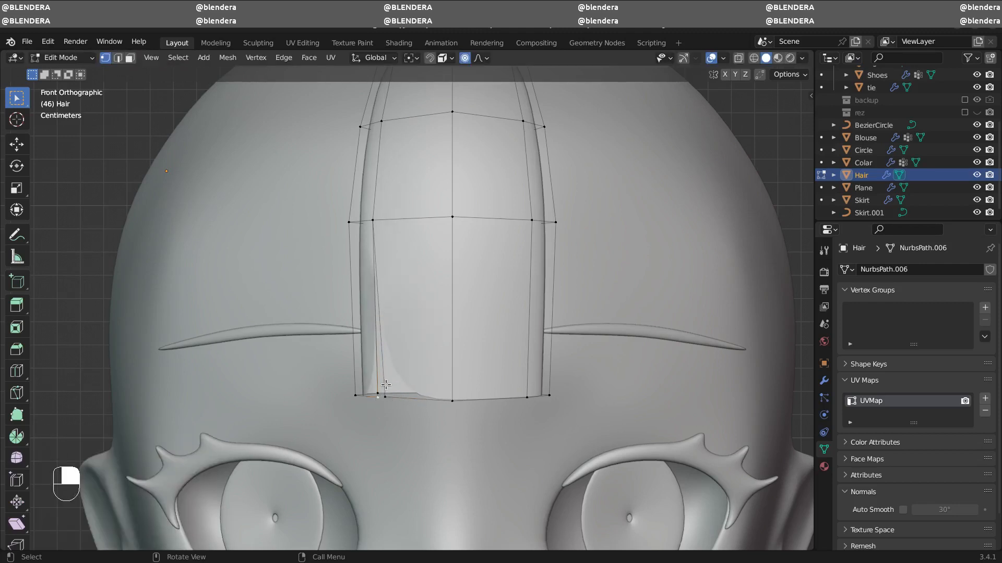
{"action": "middle_click_drag", "start_coordinate": [386, 385], "coordinate": [427, 381]}
{"action": "key", "text": "v"}
{"action": "left_click", "coordinate": [390, 330]}
- Add lengthwise loop cuts to the narrow section split from the middle strand, using a factor of 0.372 for the last
{"action": "key", "text": "ctrl+r"}
{"action": "left_click", "coordinate": [420, 393]}
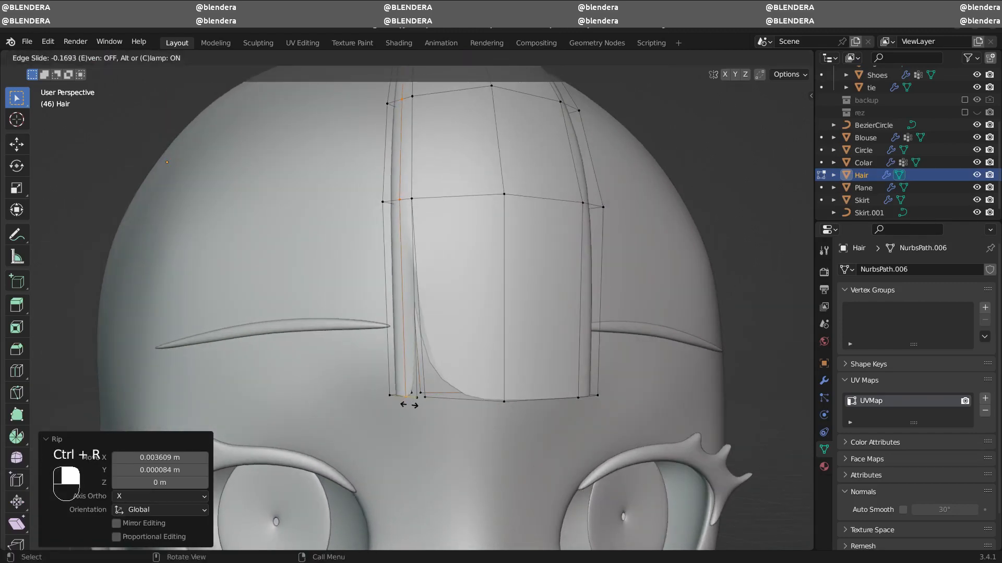
{"action": "left_click", "coordinate": [411, 408]}
{"action": "middle_click_drag", "start_coordinate": [411, 409], "coordinate": [427, 324]}
{"action": "key", "text": "ctrl+r"}
{"action": "left_click", "coordinate": [433, 261]}
{"action": "left_click", "coordinate": [428, 296]}
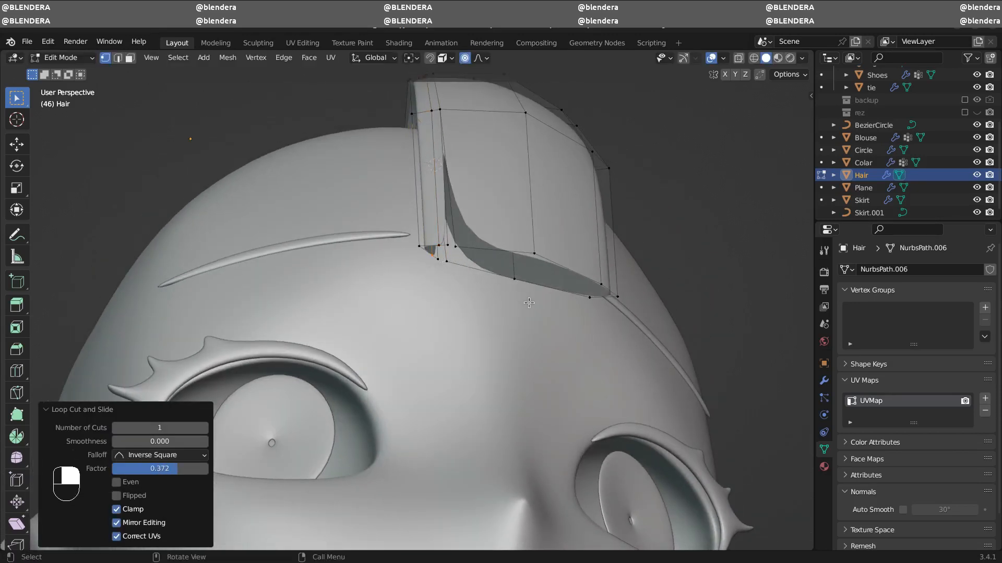
- Isolate the hair in local view and merge the selected vertices at the middle strand's split
{"action": "middle_click_drag", "start_coordinate": [571, 242], "coordinate": [490, 195]}
{"action": "left_click", "coordinate": [488, 195]}
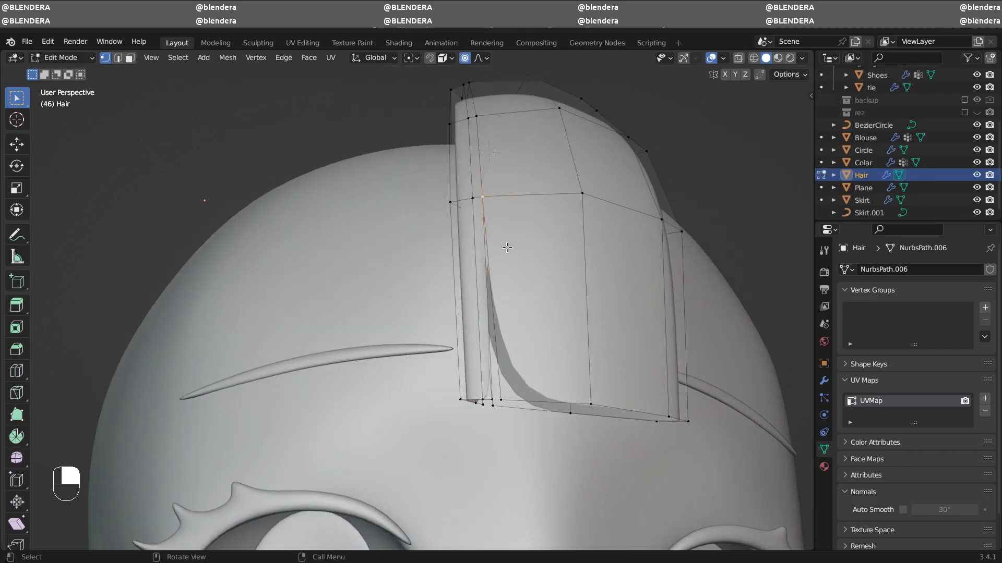
{"action": "middle_click_drag", "start_coordinate": [509, 244], "coordinate": [462, 317]}
{"action": "key", "text": "KP_Divide"}
{"action": "key", "text": "m"}
{"action": "left_click", "coordinate": [481, 329]}
- Merge the paired tip vertices at center on each side of the middle strand's split
{"action": "middle_click_drag", "start_coordinate": [378, 392], "coordinate": [462, 250], "text": "ctrl"}
{"action": "middle_click_drag", "start_coordinate": [397, 480], "coordinate": [561, 229], "text": "shift"}
{"action": "left_click", "coordinate": [511, 328]}
{"action": "left_click", "coordinate": [499, 340], "text": "shift"}
{"action": "key", "text": "m"}
{"action": "left_click", "coordinate": [541, 357]}
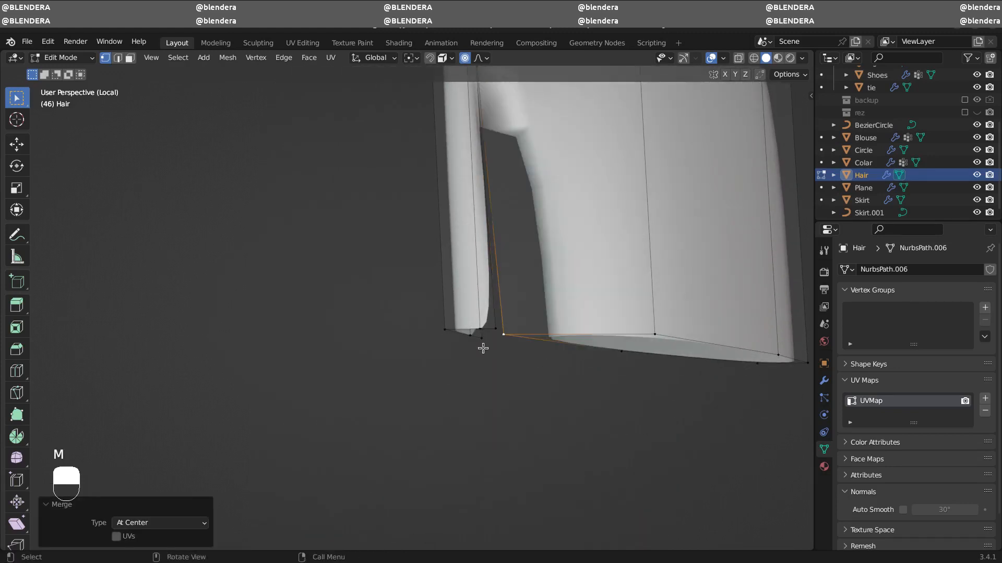
{"action": "left_click", "coordinate": [481, 342]}
{"action": "left_click", "coordinate": [496, 331], "text": "shift"}
{"action": "key", "text": "m"}
{"action": "left_click", "coordinate": [512, 353]}
- Add loop cuts around the split's edges, sliding the wide section's lengthwise cut by about 0.83 towards the split
{"action": "middle_click_drag", "start_coordinate": [512, 353], "coordinate": [521, 315], "text": "ctrl"}
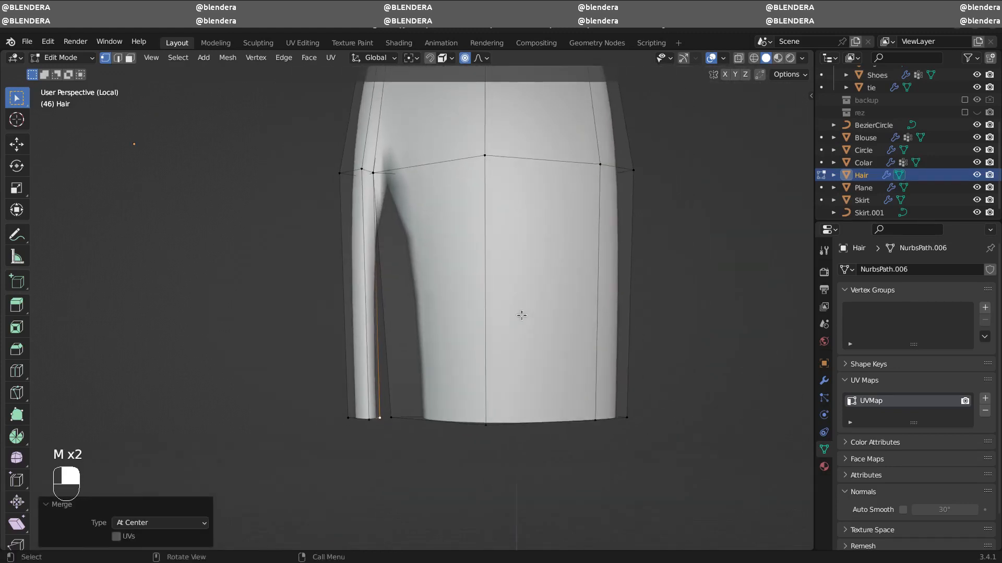
{"action": "key", "text": "ctrl+r"}
{"action": "left_click", "coordinate": [446, 418]}
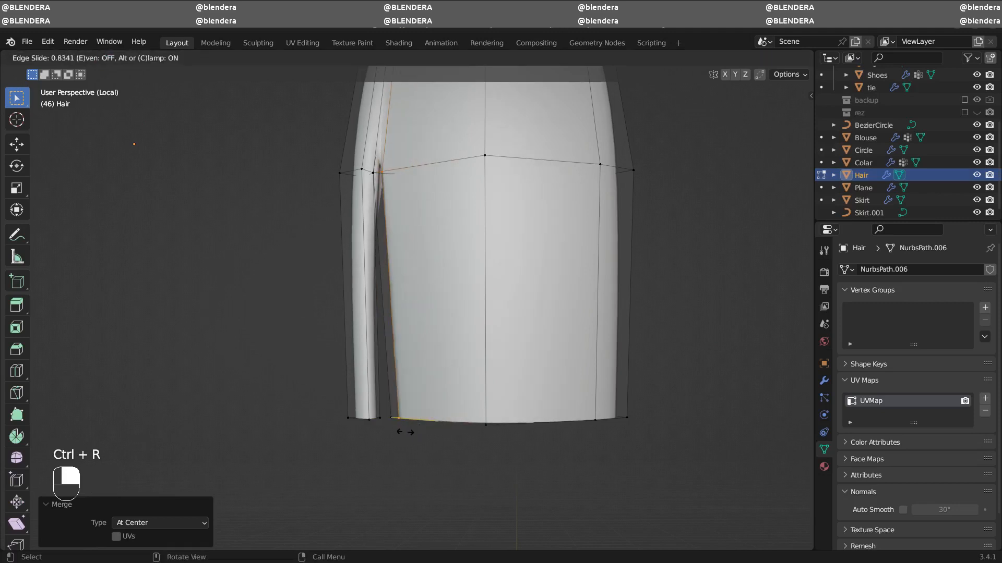
{"action": "left_click", "coordinate": [408, 428]}
{"action": "middle_click_drag", "start_coordinate": [420, 423], "coordinate": [390, 333], "text": "shift"}
{"action": "key", "text": "ctrl+r"}
{"action": "left_click", "coordinate": [416, 397]}
{"action": "left_click", "coordinate": [420, 392]}
{"action": "key", "text": "ctrl+r"}
{"action": "left_click", "coordinate": [409, 330]}
{"action": "left_click", "coordinate": [412, 329]}
- Turn off proportional editing and move the back tip vertex of the narrow split section along Y
{"action": "left_click", "coordinate": [391, 284]}
{"action": "left_click", "coordinate": [377, 268]}
{"action": "key", "text": "g"}
{"action": "left_click", "coordinate": [386, 342]}
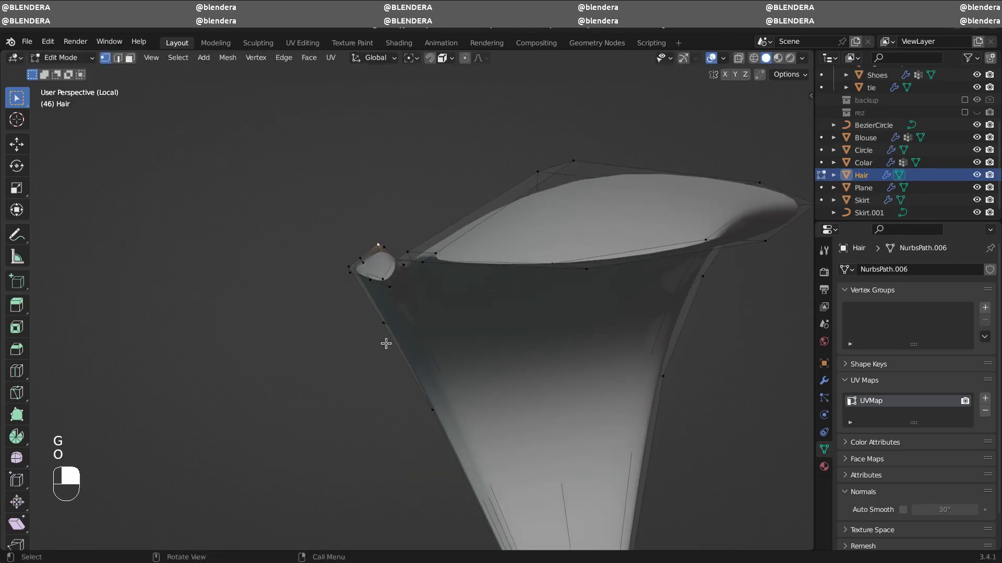
{"action": "key", "text": "g"}
{"action": "key", "text": "y"}
{"action": "left_click", "coordinate": [385, 351]}
- Try to dissolve the back tip vertex of the narrow split section
{"action": "left_click", "coordinate": [389, 244]}
{"action": "key", "text": "ctrl+x"}
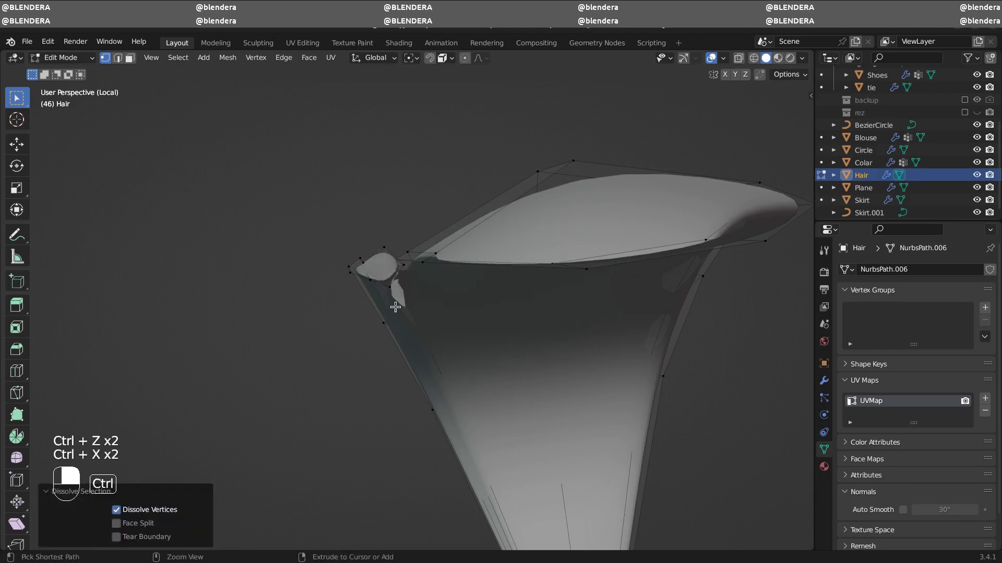
{"action": "key", "text": "ctrl+z"}
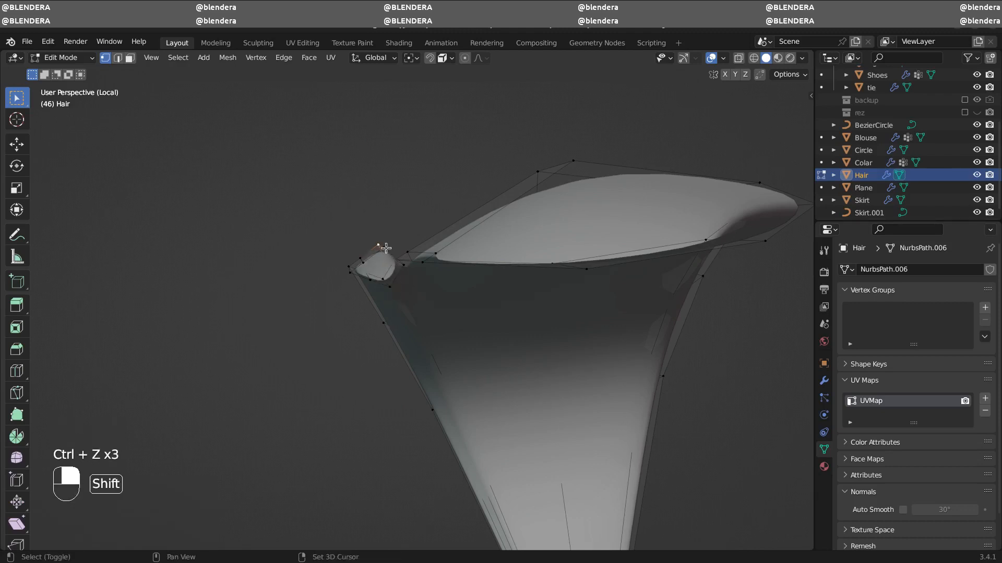
- Move the two back tip vertices of the narrow split section 0.001984 m along Y
{"action": "key", "text": "g"}
{"action": "key", "text": "y"}
{"action": "left_click", "coordinate": [409, 311]}
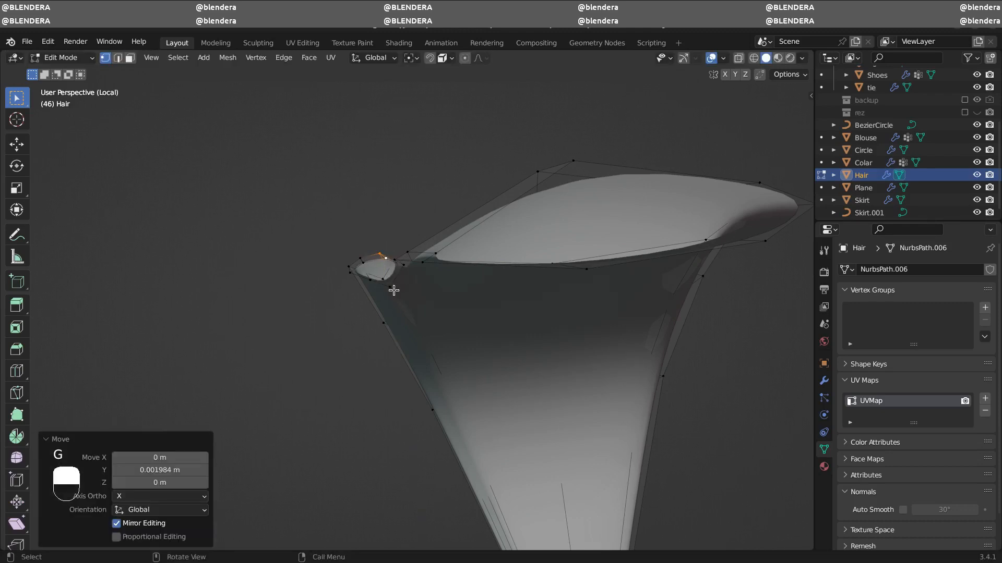
- Move the opposite pair of tip vertices on the narrow split section -0.001517 m along Y
{"action": "right_click", "coordinate": [392, 290]}
{"action": "right_click", "coordinate": [385, 281], "text": "shift"}
{"action": "key", "text": "g"}
{"action": "key", "text": "y"}
{"action": "left_click", "coordinate": [420, 309]}
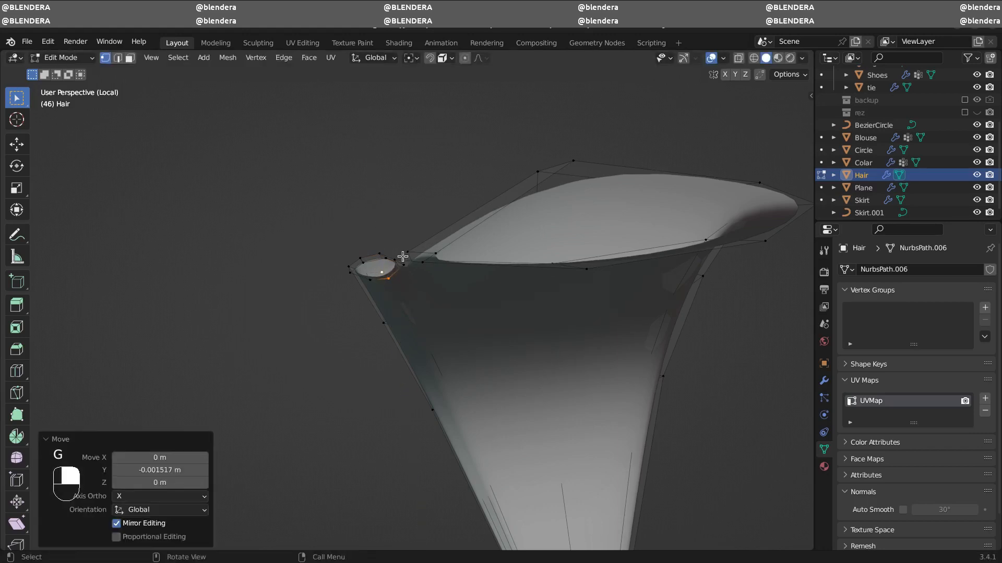
- Fill the narrow section's open tip with faces and add a loop cut close to it with a factor of -0.914
{"action": "left_click", "coordinate": [390, 282]}
{"action": "middle_click_drag", "start_coordinate": [418, 288], "coordinate": [441, 313], "text": "ctrl"}
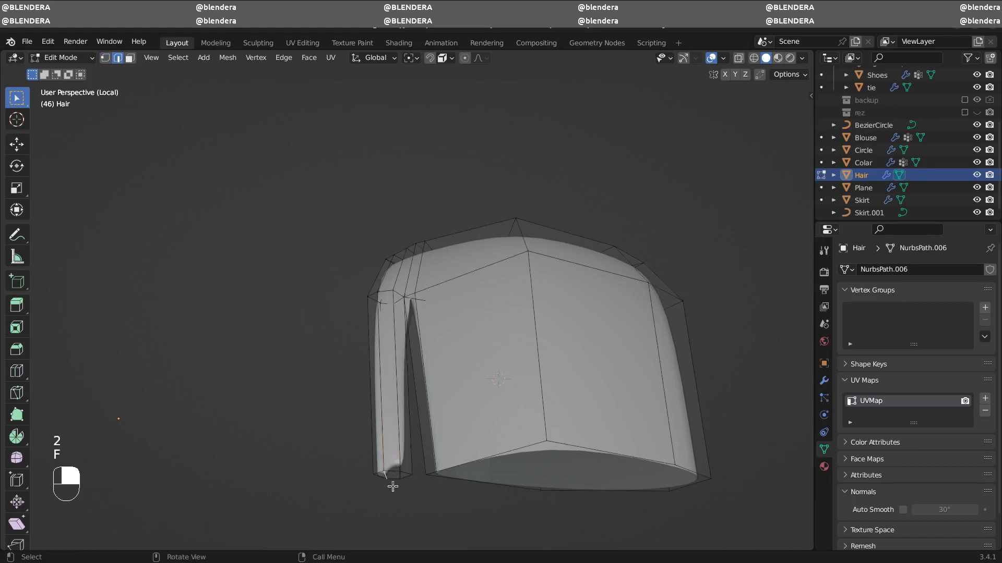
{"action": "key", "text": "ctrl+r"}
{"action": "left_click", "coordinate": [410, 467]}
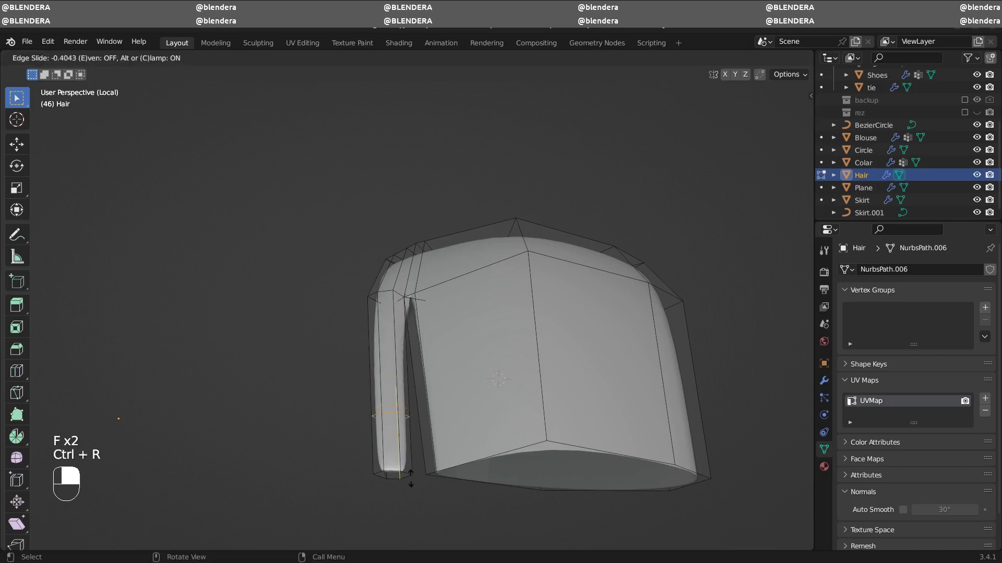
{"action": "left_click", "coordinate": [413, 520]}
{"action": "scroll", "coordinate": [496, 403], "scroll_direction": "up", "scroll_amount": 5}
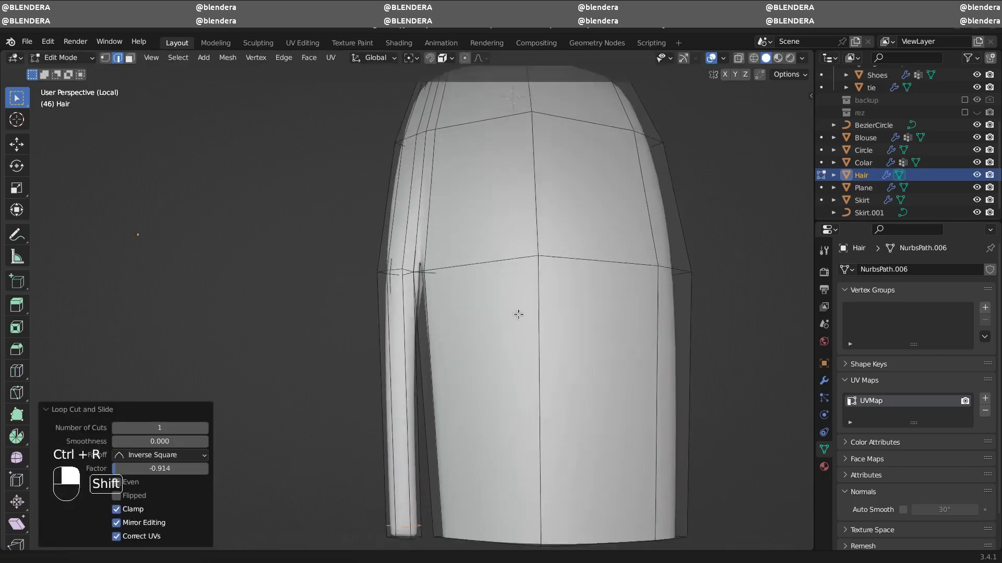
{"action": "middle_click_drag", "start_coordinate": [518, 313], "coordinate": [585, 295], "text": "shift"}
{"action": "middle_click_drag", "start_coordinate": [585, 295], "coordinate": [520, 305], "text": "shift"}
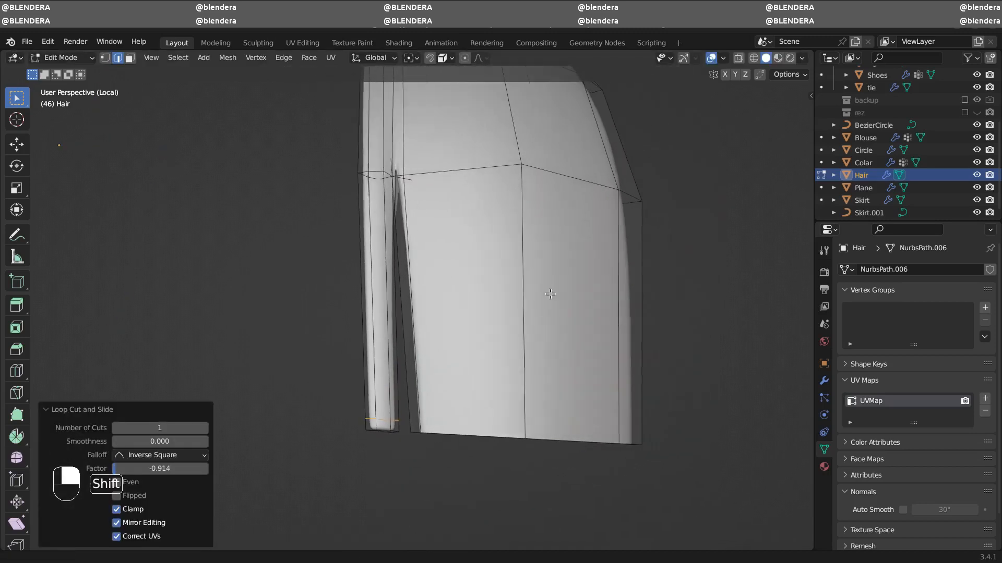
- Add a lengthwise loop cut with factor -0.793 on the wide section's inner side and fill the tip half beside the split
{"action": "middle_click_drag", "start_coordinate": [564, 342], "coordinate": [451, 392]}
{"action": "middle_click_drag", "start_coordinate": [506, 332], "coordinate": [540, 327]}
{"action": "middle_click_drag", "start_coordinate": [640, 376], "coordinate": [448, 345]}
{"action": "key", "text": "ctrl+r"}
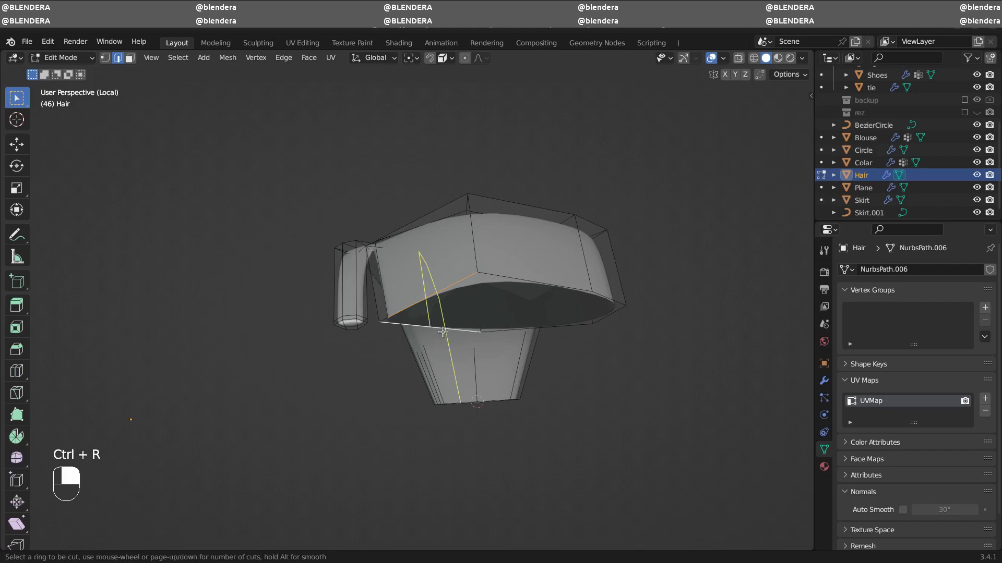
{"action": "left_click", "coordinate": [443, 334]}
{"action": "left_click", "coordinate": [399, 342]}
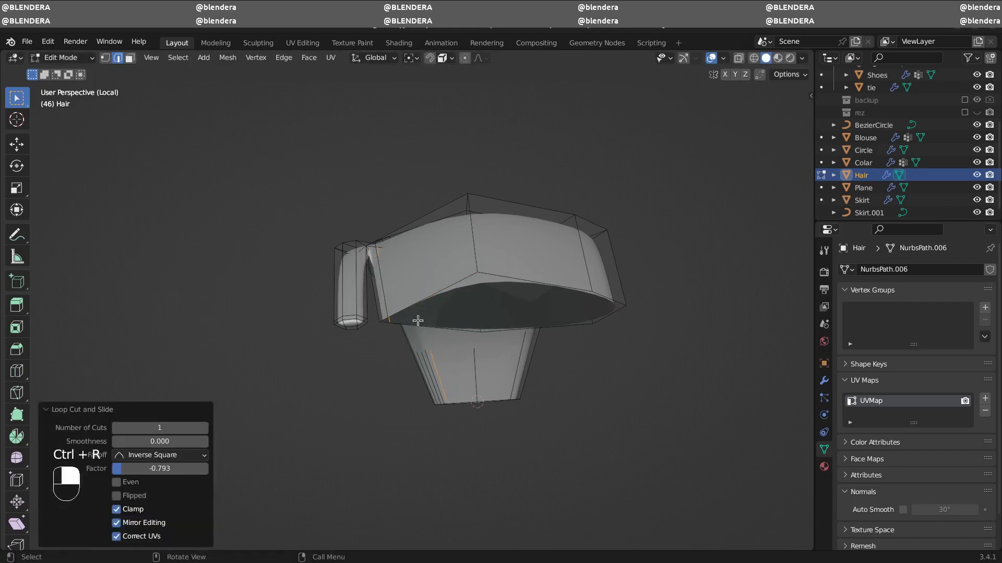
{"action": "left_click", "coordinate": [426, 299]}
{"action": "left_click", "coordinate": [436, 332], "text": "shift"}
{"action": "key", "text": "f"}
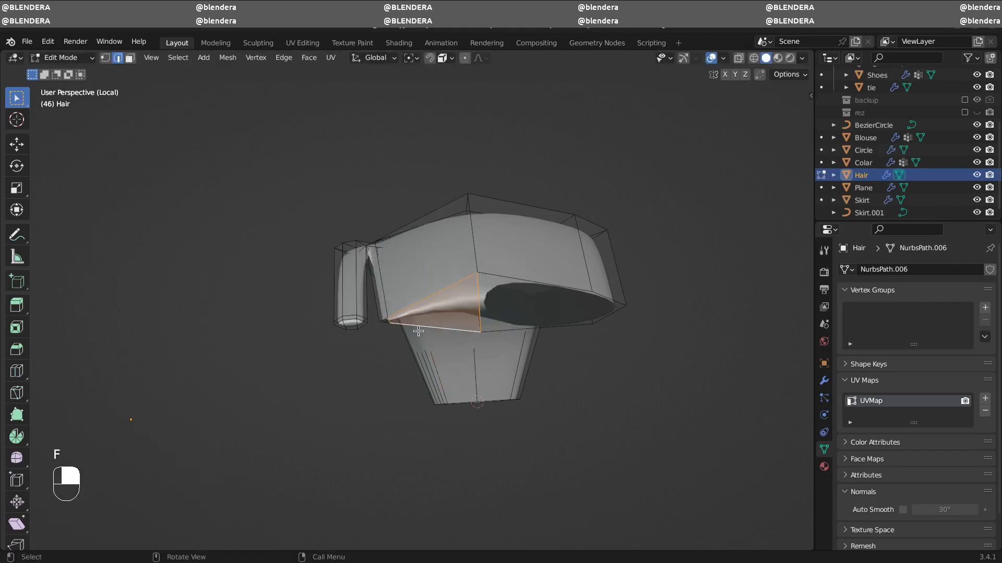
- Undo the last fill attempts and add lengthwise loop cuts along both sides of the wide section's outer edge, with factors -0.373 and 0.261
{"action": "key", "text": "ctrl+z"}
{"action": "key", "text": "ctrl+z"}
{"action": "key", "text": "ctrl+z"}
{"action": "key", "text": "ctrl+z"}
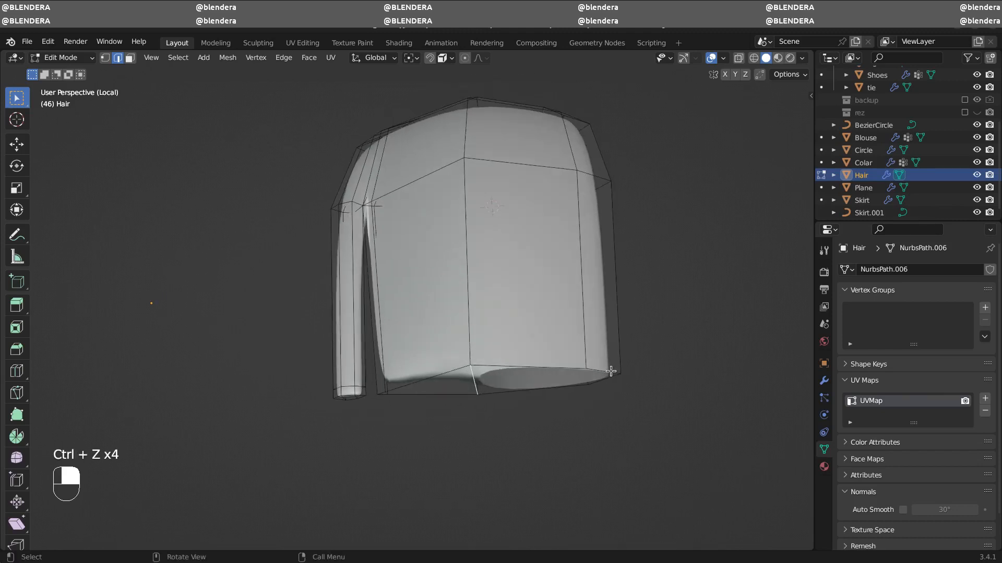
{"action": "key", "text": "ctrl+r"}
{"action": "left_click", "coordinate": [605, 339]}
{"action": "left_click", "coordinate": [614, 373]}
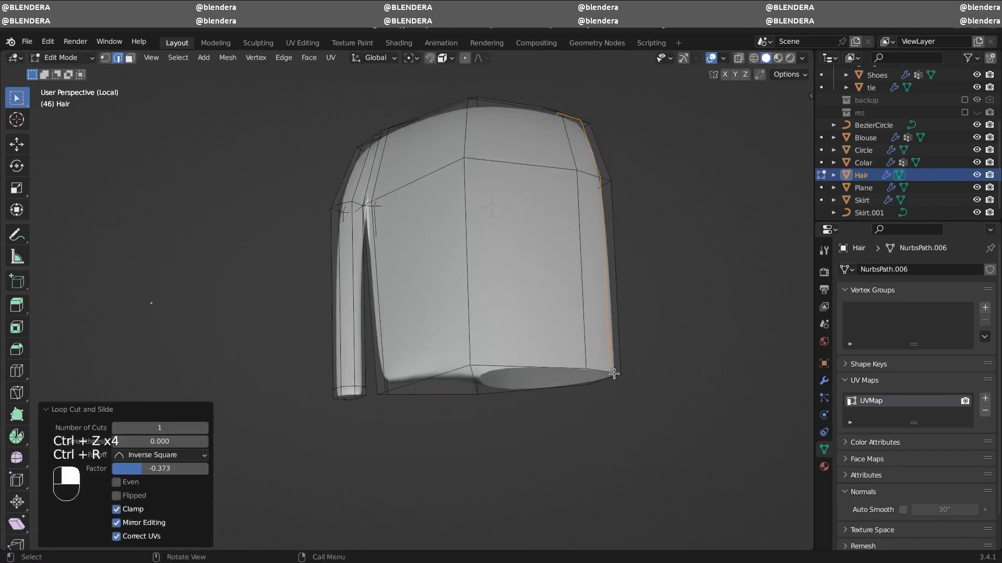
{"action": "key", "text": "ctrl+r"}
{"action": "left_click", "coordinate": [608, 389]}
{"action": "left_click", "coordinate": [610, 389]}
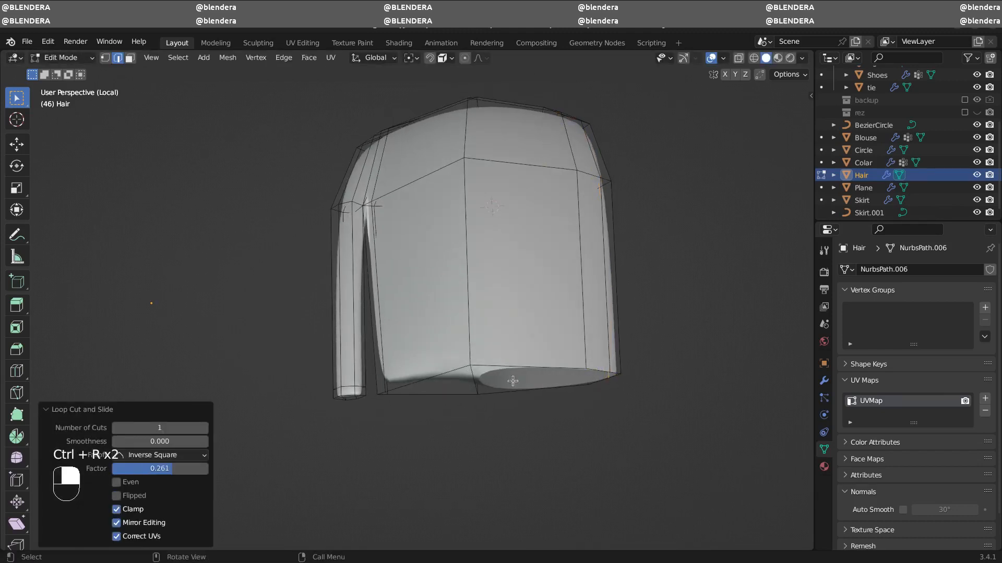
- Fill the remaining open half of the wide section's tip with faces
{"action": "left_click", "coordinate": [474, 376], "text": "shift"}
{"action": "key", "text": "f"}
{"action": "key", "text": "f"}
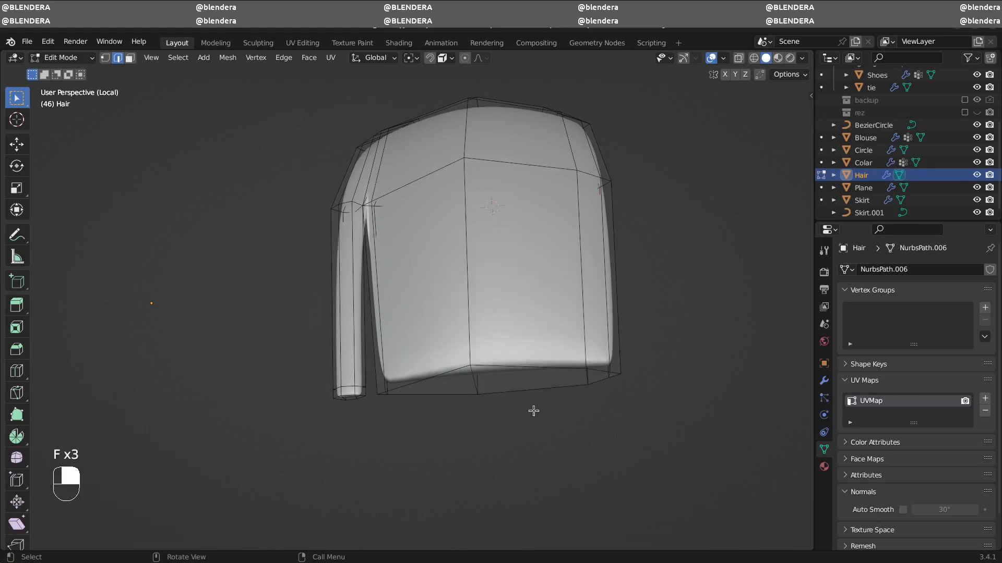
- Add a crosswise loop cut near the wide section's tip with a factor of -0.882
{"action": "middle_click_drag", "start_coordinate": [677, 315], "coordinate": [577, 353]}
{"action": "key", "text": "ctrl+r"}
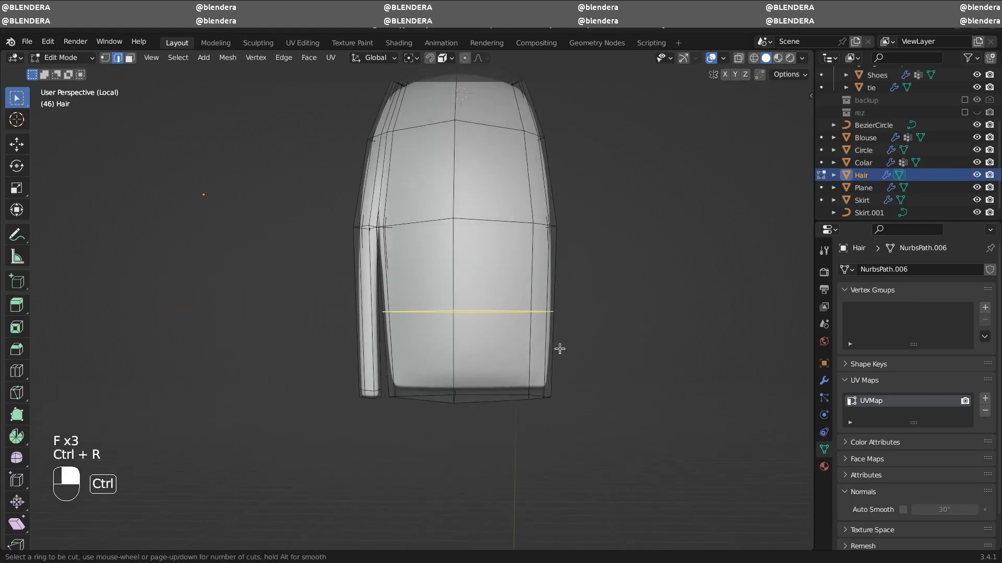
{"action": "left_click", "coordinate": [559, 350]}
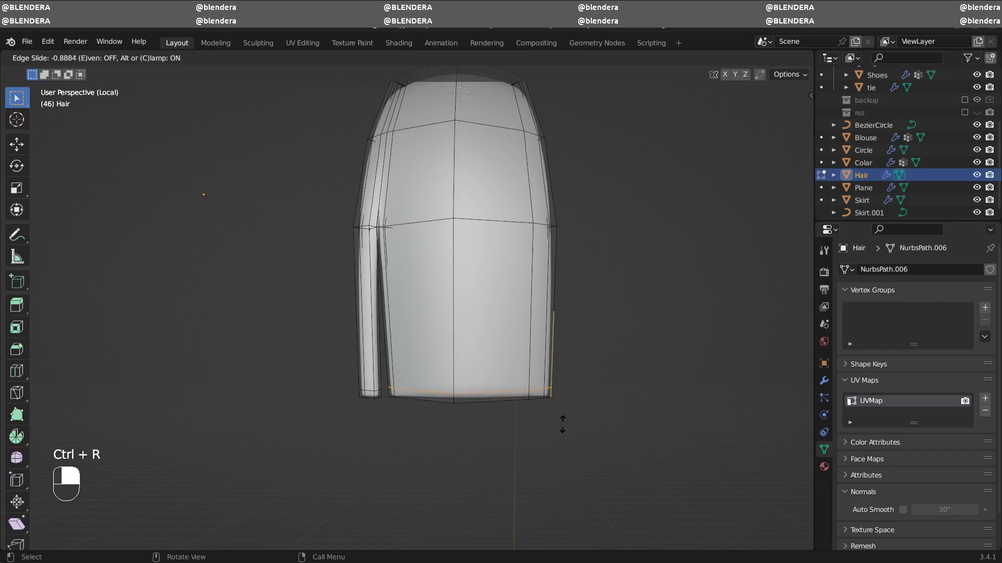
{"action": "left_click", "coordinate": [563, 425]}
- Switch to vertex selection and turn off the Subdivision modifier's viewport display
{"action": "middle_click_drag", "start_coordinate": [562, 424], "coordinate": [482, 282]}
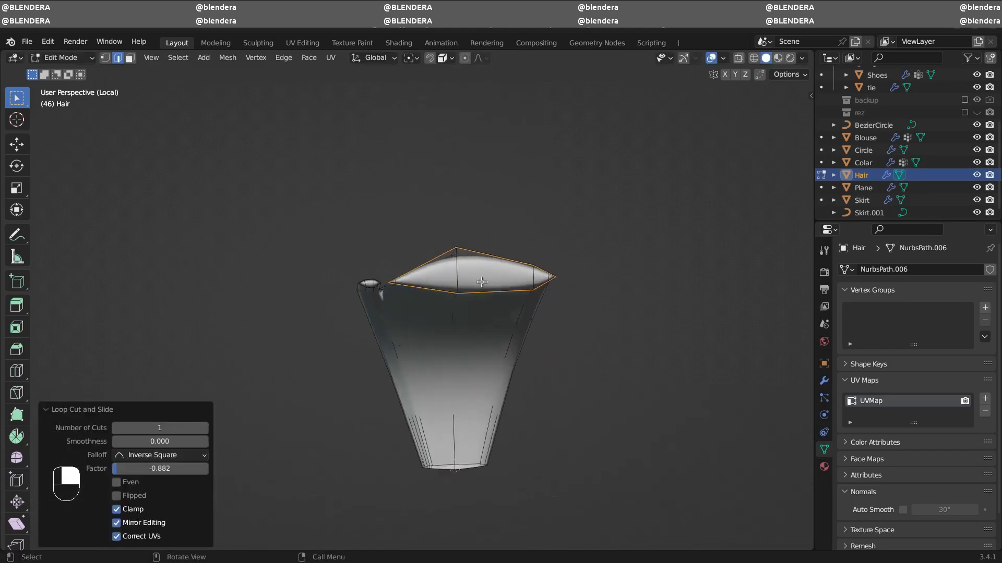
{"action": "key", "text": "1"}
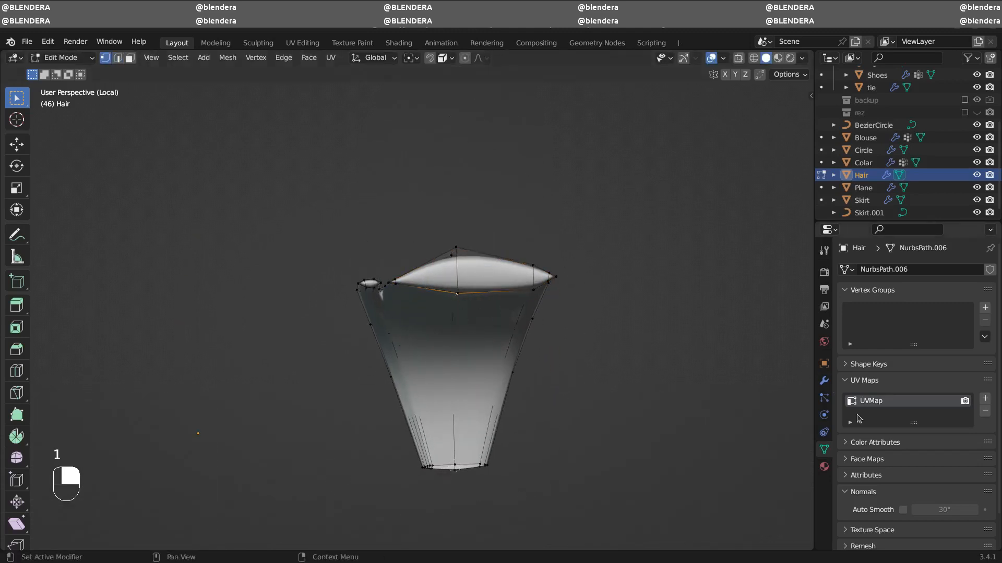
{"action": "left_click", "coordinate": [825, 381]}
{"action": "left_click", "coordinate": [935, 290]}
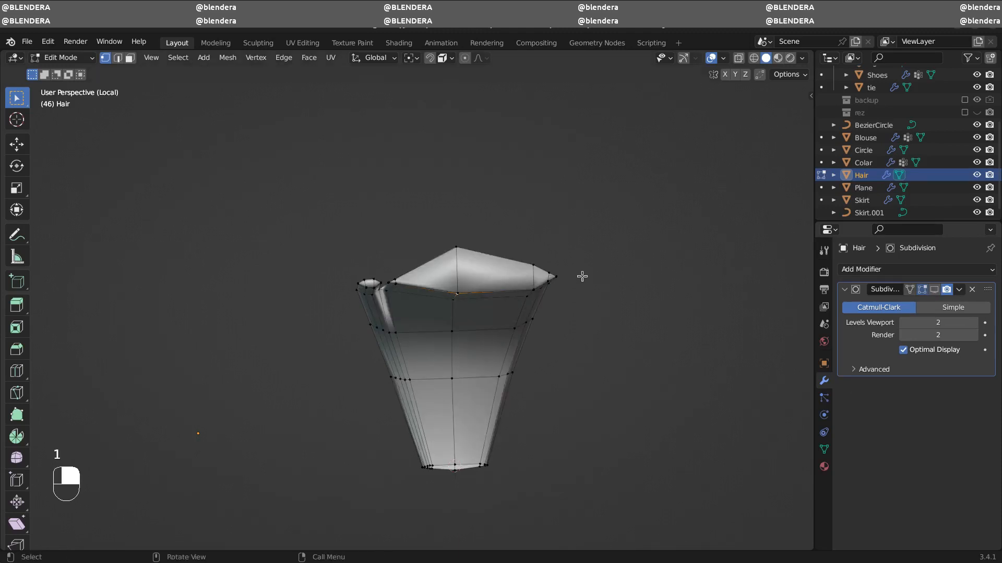
- Move the wide section's middle inner tip vertices and its front vertices near the outer edge along Y
{"action": "middle_click_drag", "start_coordinate": [582, 277], "coordinate": [482, 294]}
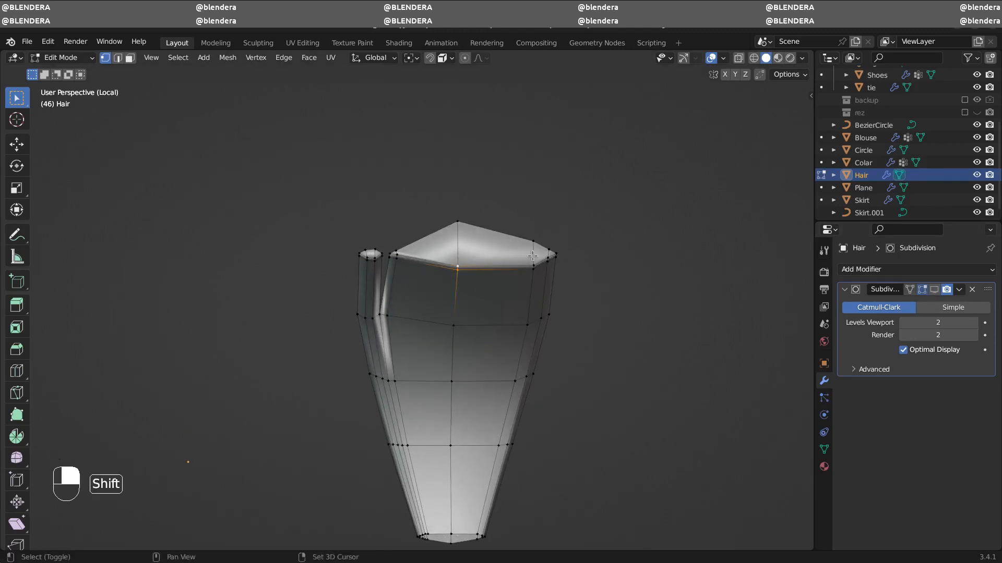
{"action": "middle_click_drag", "start_coordinate": [533, 266], "coordinate": [472, 281]}
{"action": "key", "text": "g"}
{"action": "key", "text": "y"}
{"action": "left_click", "coordinate": [521, 334]}
{"action": "left_click", "coordinate": [533, 286]}
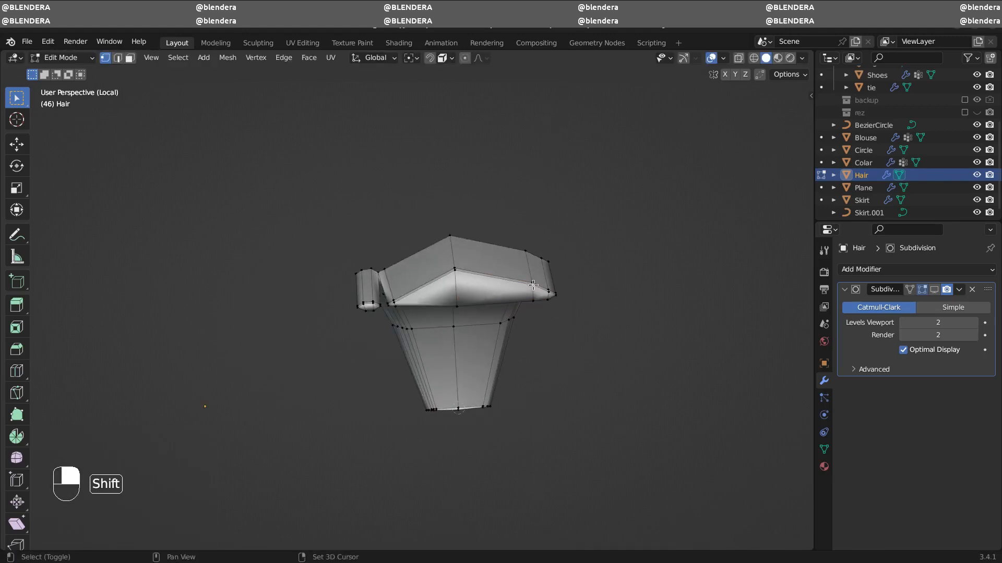
{"action": "middle_click_drag", "start_coordinate": [555, 298], "coordinate": [541, 331]}
{"action": "key", "text": "g"}
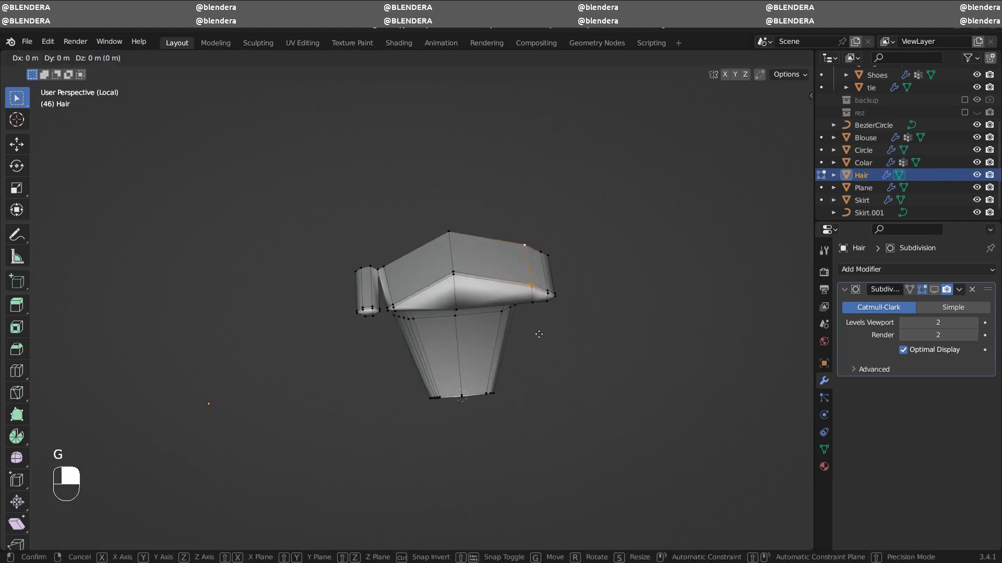
{"action": "key", "text": "y"}
{"action": "left_click", "coordinate": [537, 326]}
- Slide the wide section's central lengthwise loop towards the split and adjust the position of the loop near its outer edge
{"action": "left_click", "coordinate": [455, 295], "text": "alt"}
{"action": "key", "text": "g"}
{"action": "key", "text": "g"}
{"action": "left_click", "coordinate": [430, 295]}
{"action": "left_click", "coordinate": [531, 267], "text": "alt"}
{"action": "key", "text": "g"}
{"action": "key", "text": "g"}
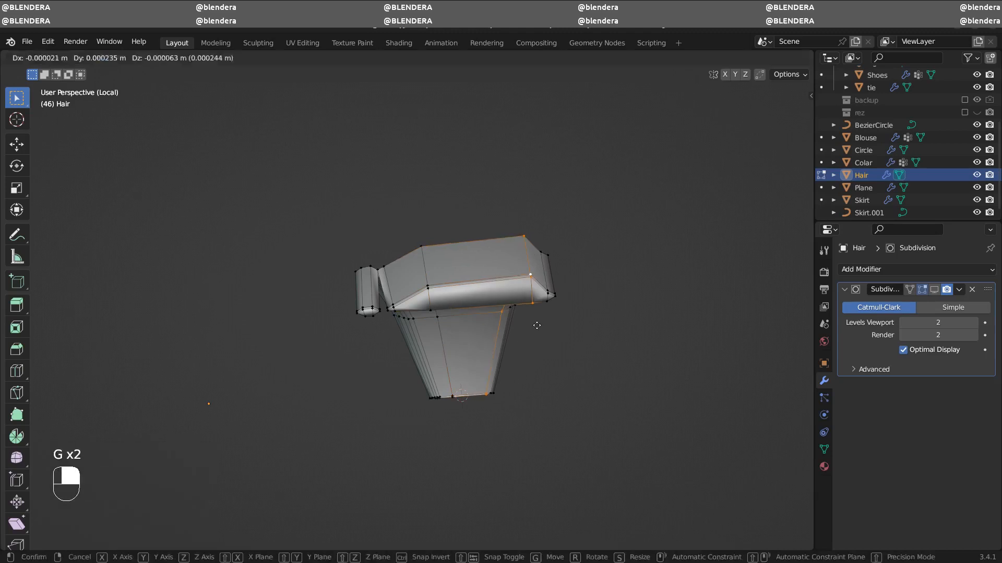
{"action": "left_click", "coordinate": [528, 351]}
{"action": "key", "text": "KP_1"}
{"action": "key", "text": "KP_1"}
{"action": "key", "text": "g"}
{"action": "key", "text": "g"}
{"action": "left_click", "coordinate": [515, 360]}
- Move the wide section's lengthwise loop near the outer edge along Y and reposition another of its vertices
{"action": "middle_click_drag", "start_coordinate": [516, 360], "coordinate": [503, 229]}
{"action": "key", "text": "g"}
{"action": "key", "text": "y"}
{"action": "left_click", "coordinate": [486, 338]}
{"action": "left_click", "coordinate": [427, 267]}
{"action": "key", "text": "g"}
{"action": "left_click", "coordinate": [444, 327]}
- Move the selected vertices 0.00151 m along Y and adjust the shape of the strand's side edge
{"action": "middle_click_drag", "start_coordinate": [443, 326], "coordinate": [365, 363]}
{"action": "key", "text": "g"}
{"action": "key", "text": "y"}
{"action": "left_click", "coordinate": [551, 331]}
{"action": "middle_click_drag", "start_coordinate": [550, 332], "coordinate": [506, 326]}
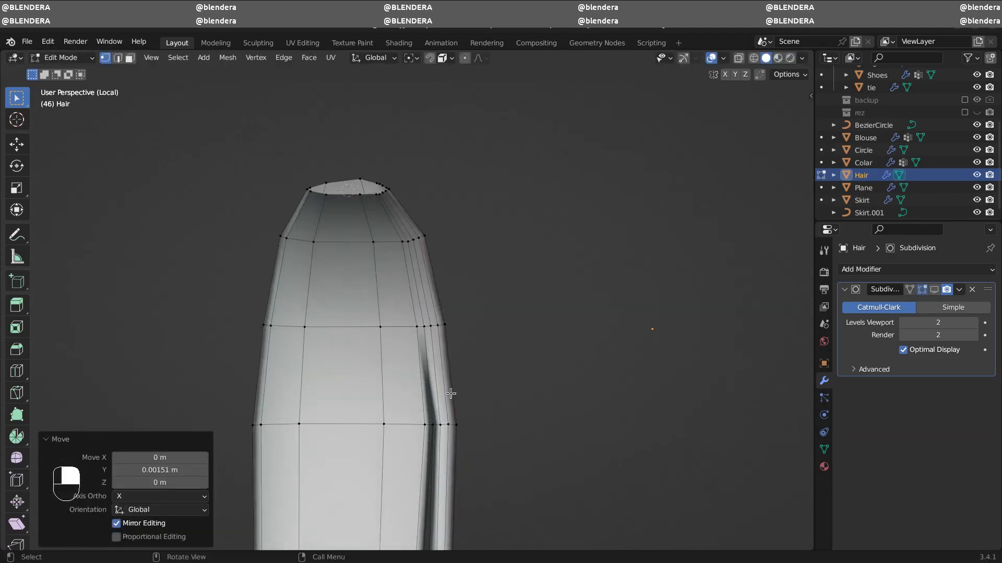
{"action": "left_click", "coordinate": [451, 395]}
{"action": "middle_click_drag", "start_coordinate": [451, 395], "coordinate": [503, 313]}
{"action": "key", "text": "g"}
{"action": "left_click", "coordinate": [477, 326]}
- Set the mean crease of the wide section's outer side edges to 1
{"action": "key", "text": "n"}
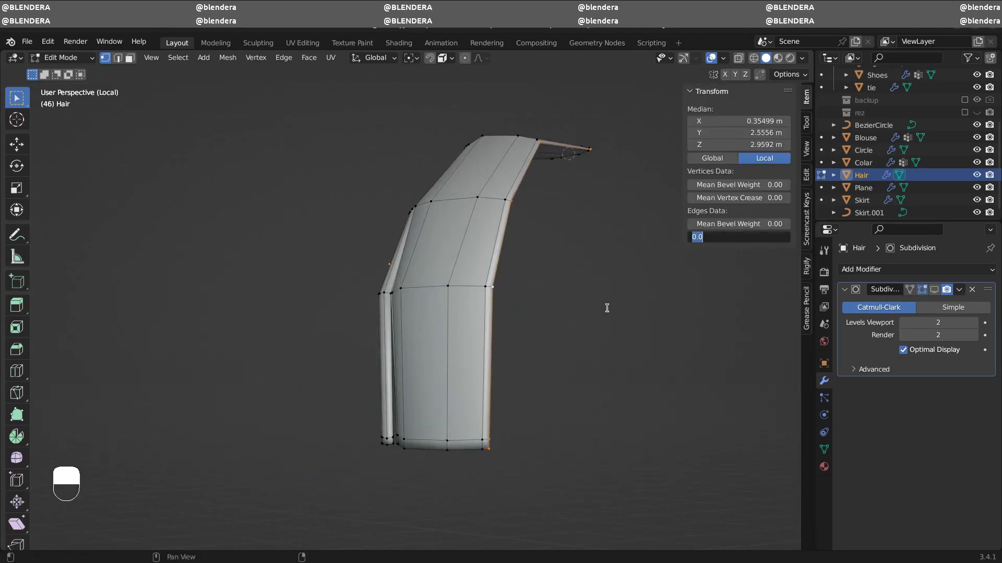
{"action": "type", "text": "1"}
{"action": "key", "text": "Return"}
- Set the mean crease to 1 on the narrow section's outer edges and the wide section's edges along the split
{"action": "middle_click_drag", "start_coordinate": [543, 331], "coordinate": [411, 383]}
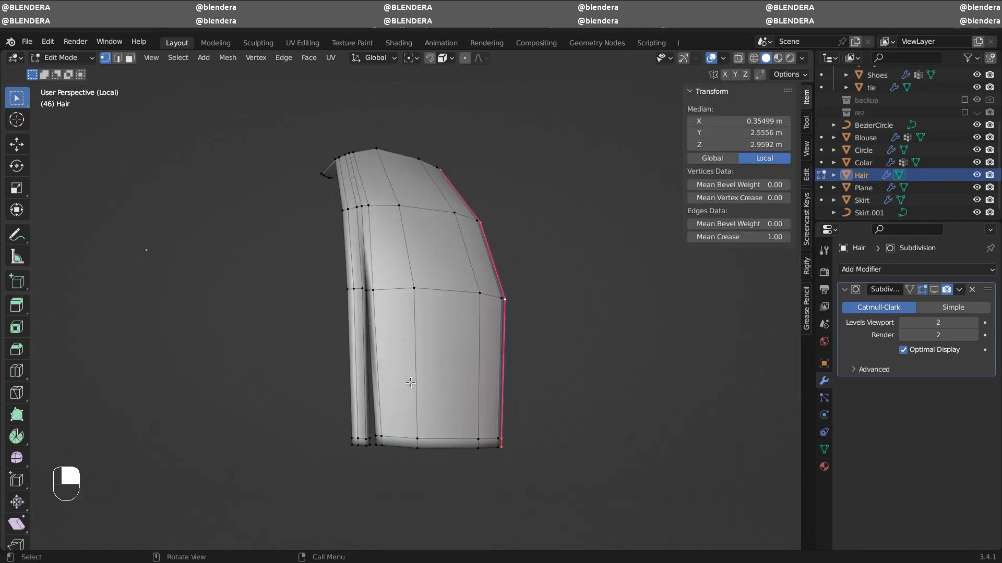
{"action": "left_click", "coordinate": [348, 389], "text": "alt"}
{"action": "scroll", "coordinate": [355, 396], "scroll_direction": "up", "scroll_amount": 2}
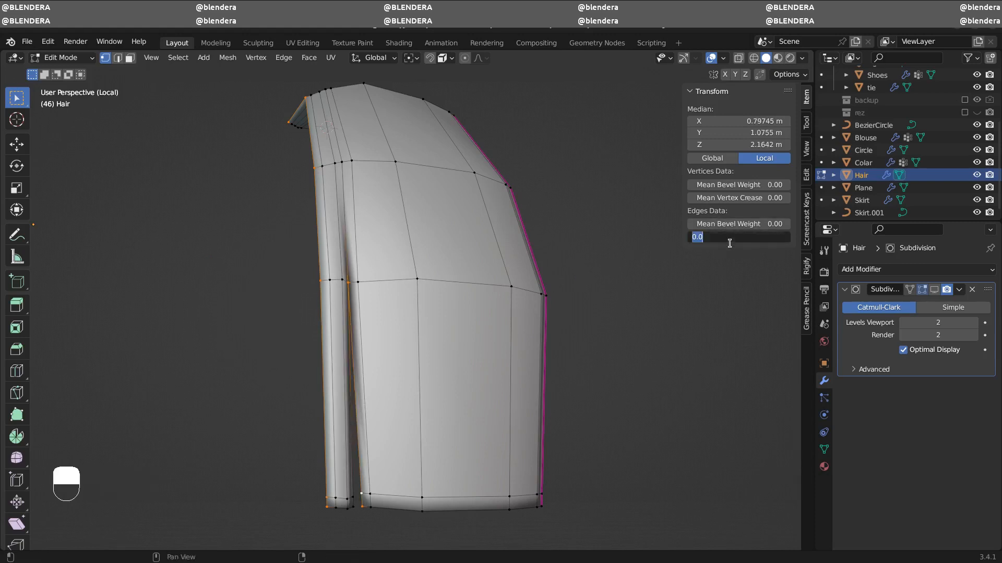
{"action": "type", "text": "1"}
{"action": "key", "text": "Return"}
- Set the mean crease to 1 on the narrow section's edges facing the split
{"action": "middle_click_drag", "start_coordinate": [619, 312], "coordinate": [360, 462]}
{"action": "left_click", "coordinate": [376, 456], "text": "alt"}
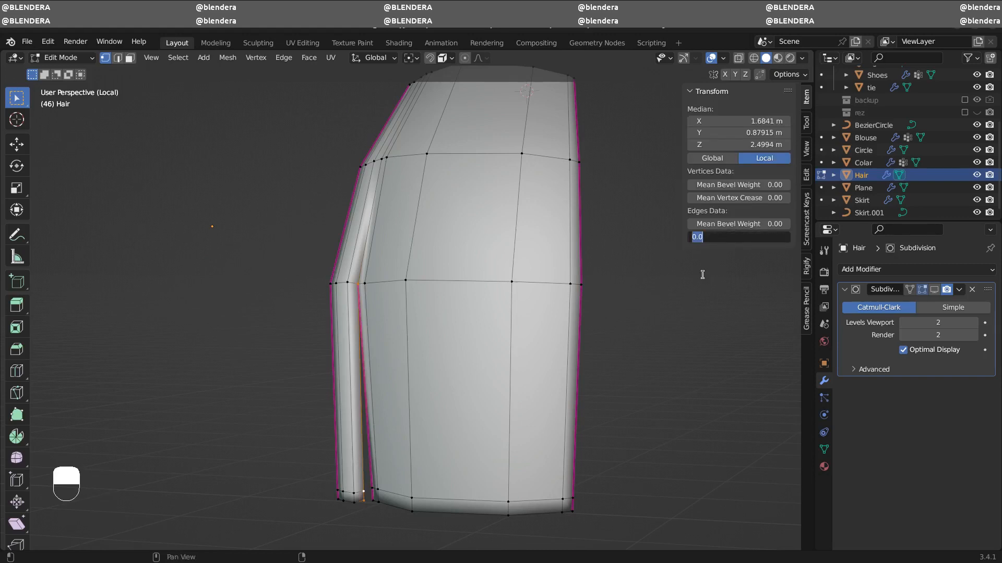
{"action": "type", "text": "1"}
{"action": "key", "text": "Return"}
- Set the crease of the front edge directly above the split to 1 and show the Subdivision modifier in the viewport again
{"action": "middle_click_drag", "start_coordinate": [586, 280], "coordinate": [393, 231]}
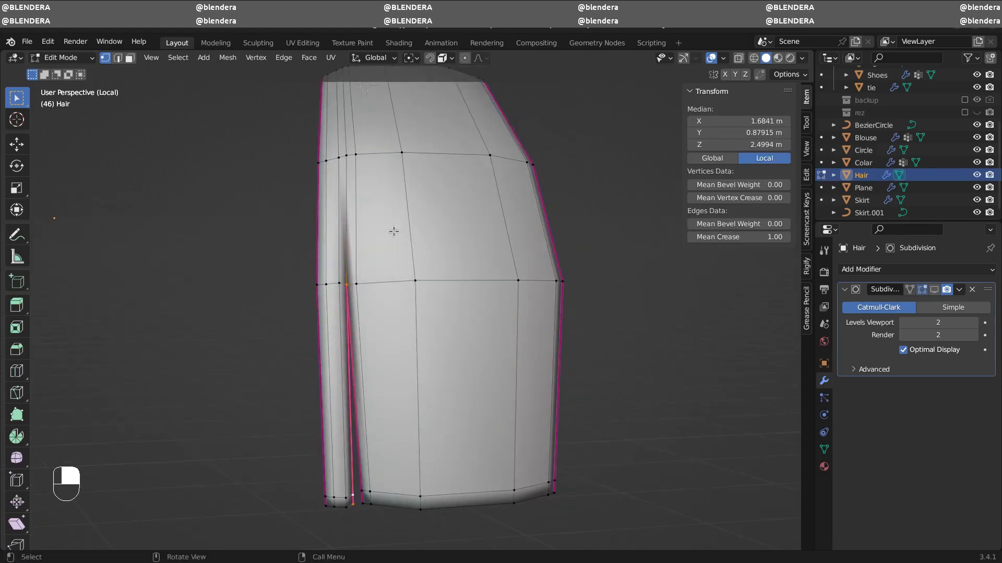
{"action": "key", "text": "2"}
{"action": "left_click", "coordinate": [355, 199]}
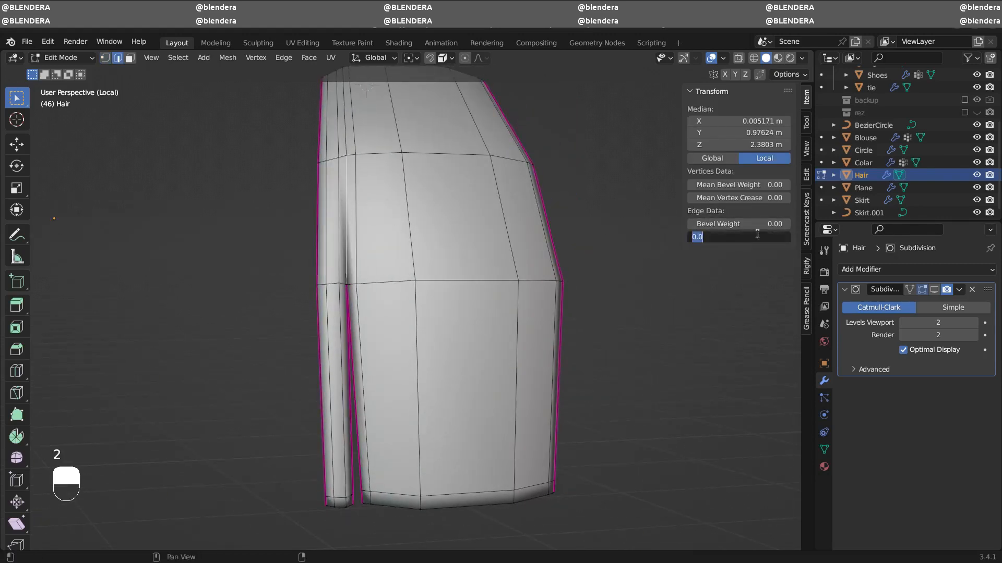
{"action": "key", "text": "Return"}
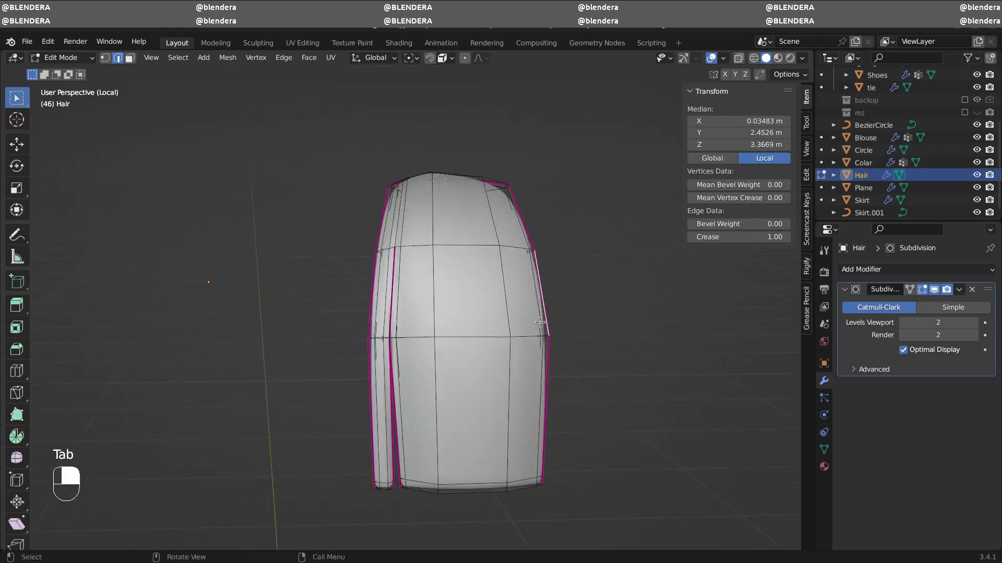
{"action": "middle_click_drag", "start_coordinate": [523, 325], "coordinate": [528, 300], "text": "ctrl"}
{"action": "left_click", "coordinate": [664, 321]}
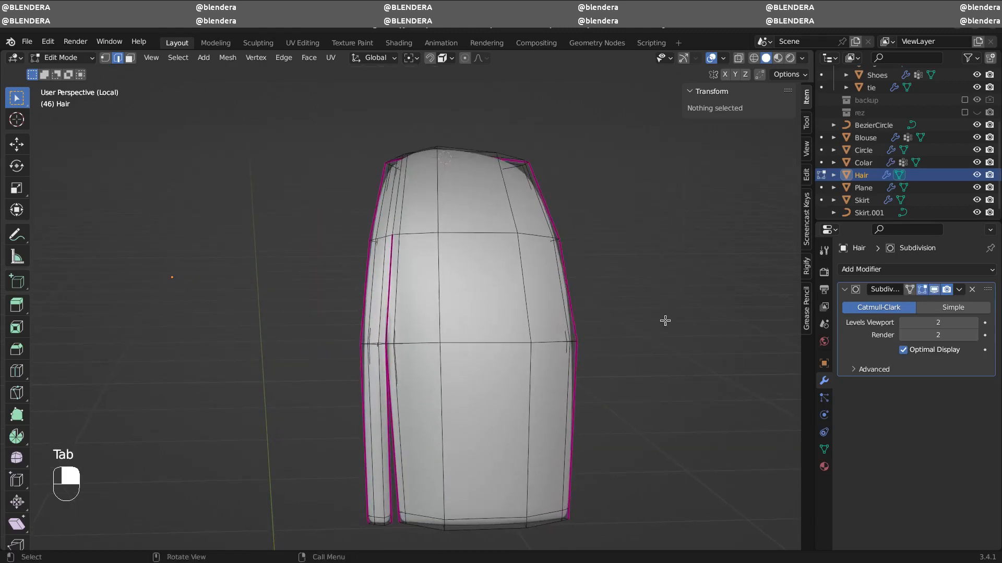
- Set the mean crease to 1 on the lengthwise edge loop running from the split up to the strand's root
{"action": "mouse_move", "coordinate": [625, 318]}
{"action": "middle_mouse_down"}
{"action": "mouse_move", "coordinate": [656, 339]}
{"action": "mouse_move", "coordinate": [616, 323]}
{"action": "middle_mouse_up"}
{"action": "left_click", "coordinate": [386, 214], "text": "alt"}
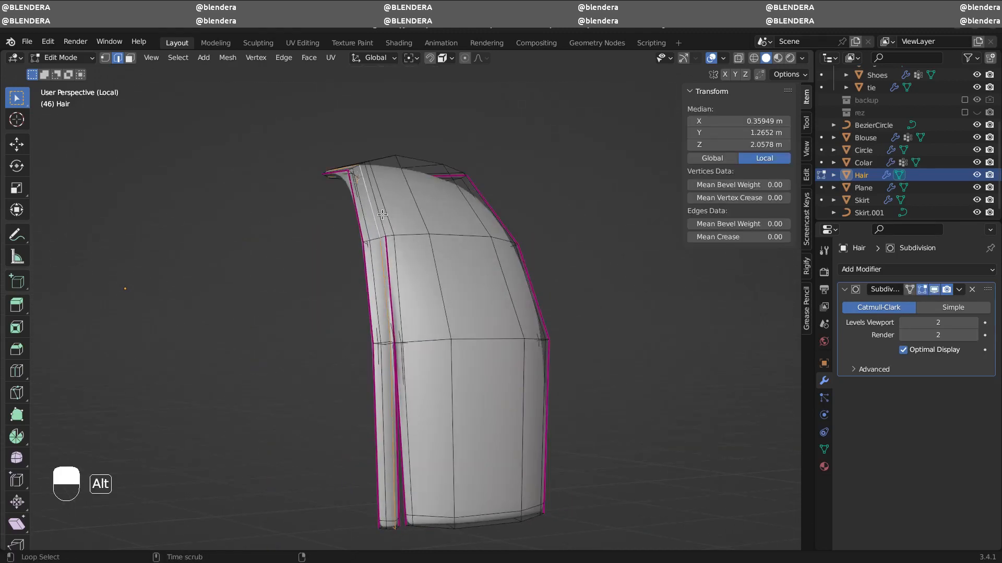
{"action": "left_click", "coordinate": [383, 215], "text": "alt"}
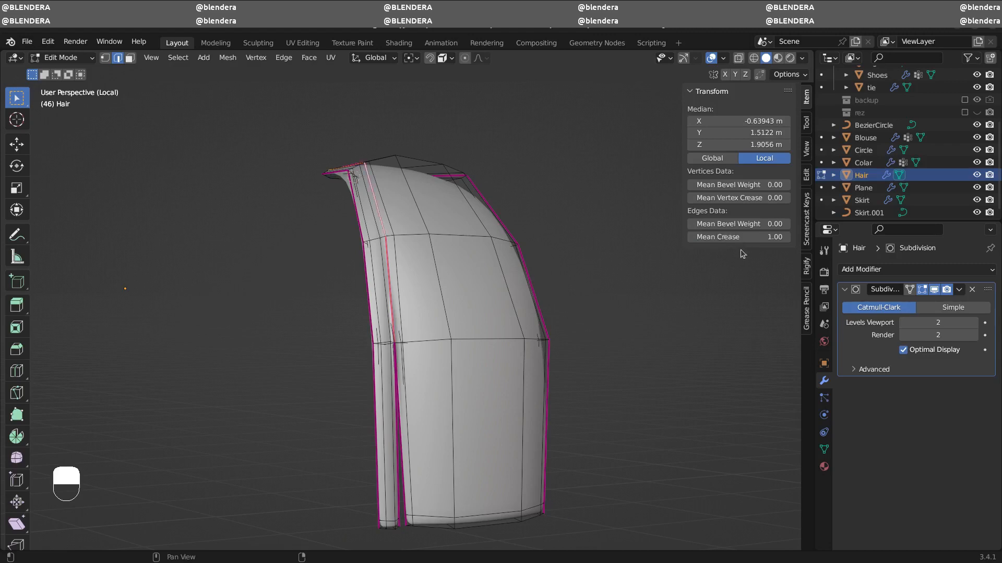
{"action": "left_click", "coordinate": [649, 302]}
{"action": "middle_click_drag", "start_coordinate": [649, 302], "coordinate": [389, 331]}
{"action": "key", "text": "Tab"}
{"action": "key", "text": "Tab"}
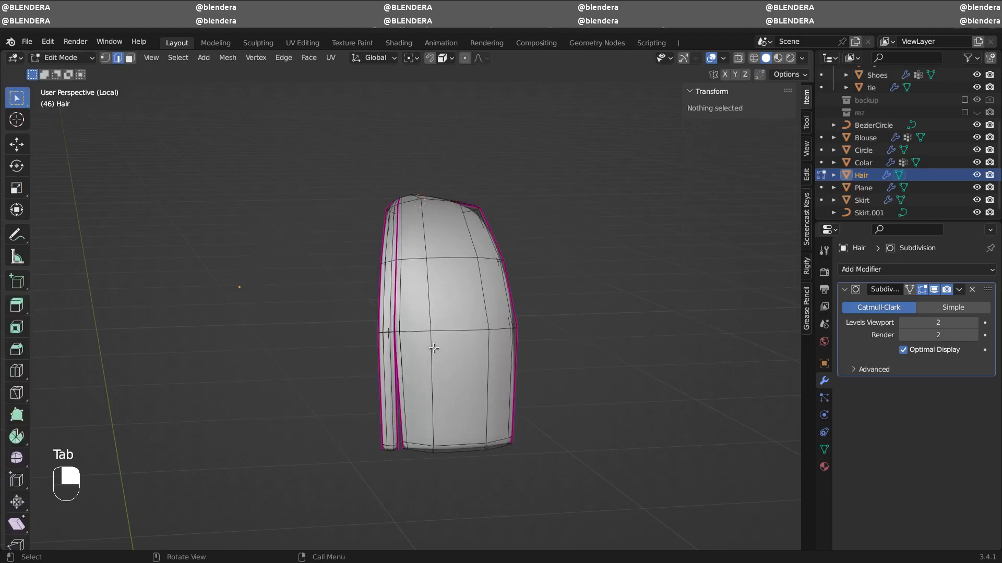
- Reveal the hidden hair strands and select the whole split strand as linked geometry
{"action": "key", "text": "alt+h"}
{"action": "left_click", "coordinate": [537, 470]}
{"action": "left_click", "coordinate": [460, 400]}
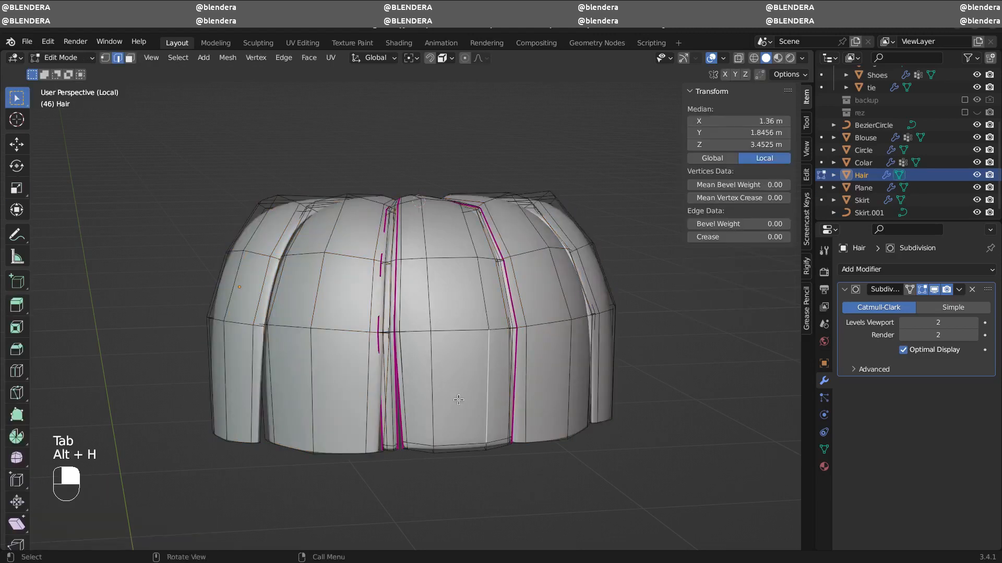
{"action": "key", "text": "l"}
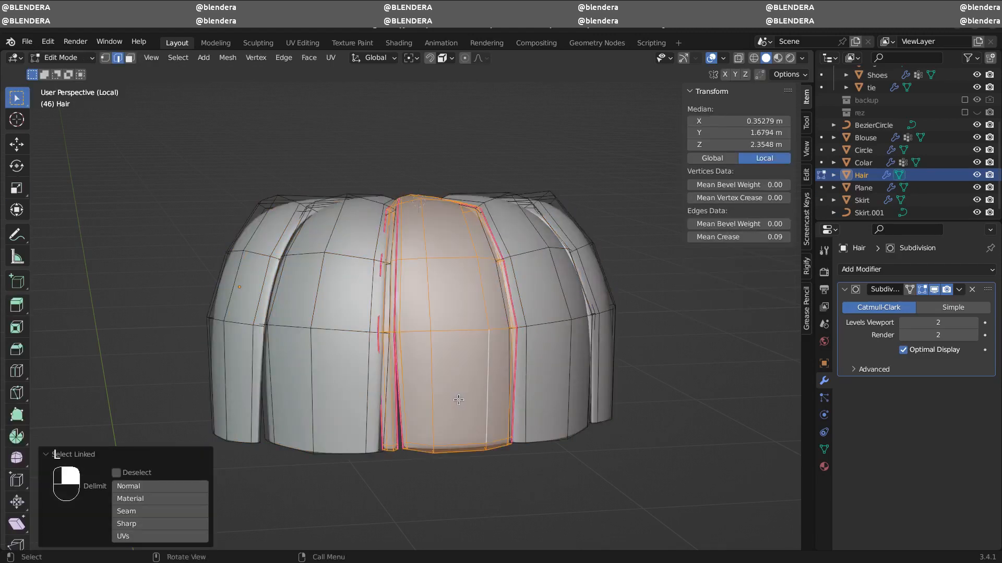
- Hide the finished strand and rip the neighbouring strand's tip vertices beside its inner edge to open a split
{"action": "middle_click_drag", "start_coordinate": [458, 400], "coordinate": [484, 407]}
{"action": "key", "text": "h"}
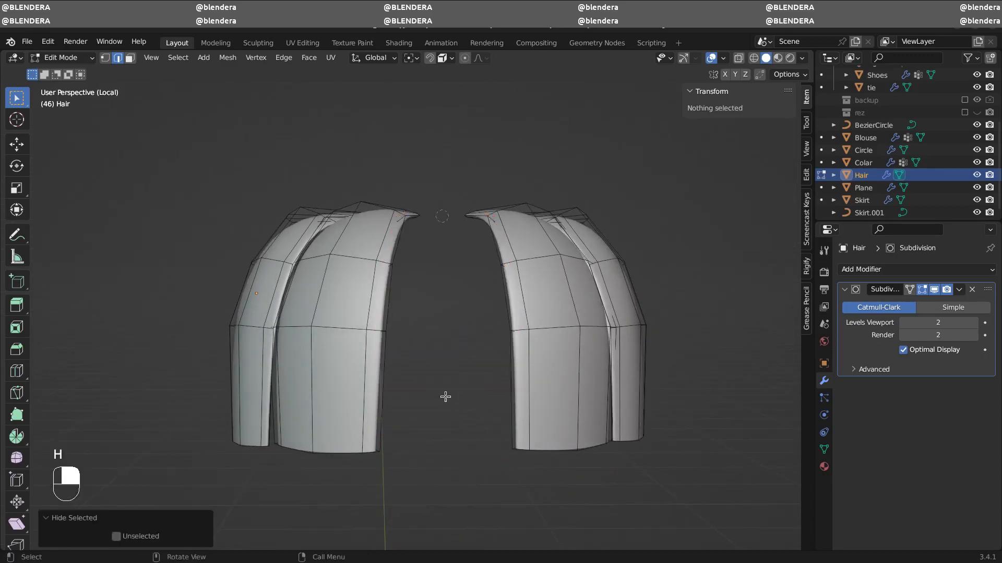
{"action": "middle_click_drag", "start_coordinate": [394, 408], "coordinate": [496, 339]}
{"action": "middle_click_drag", "start_coordinate": [496, 339], "coordinate": [526, 348]}
{"action": "left_click", "coordinate": [455, 414]}
{"action": "key", "text": "1"}
{"action": "middle_click_drag", "start_coordinate": [462, 480], "coordinate": [475, 404]}
{"action": "middle_click_drag", "start_coordinate": [358, 350], "coordinate": [436, 326]}
{"action": "left_click", "coordinate": [455, 404]}
{"action": "key", "text": "v"}
{"action": "key", "text": "v"}
{"action": "left_click", "coordinate": [440, 422]}
- Turn on X-ray and add lengthwise loop cuts to the narrow section beside the new split
{"action": "middle_click_drag", "start_coordinate": [440, 412], "coordinate": [438, 448]}
{"action": "left_click", "coordinate": [441, 224]}
{"action": "middle_click_drag", "start_coordinate": [444, 227], "coordinate": [460, 427]}
{"action": "left_click", "coordinate": [456, 301], "text": "shift"}
{"action": "key", "text": "alt+z"}
{"action": "key", "text": "ctrl+z"}
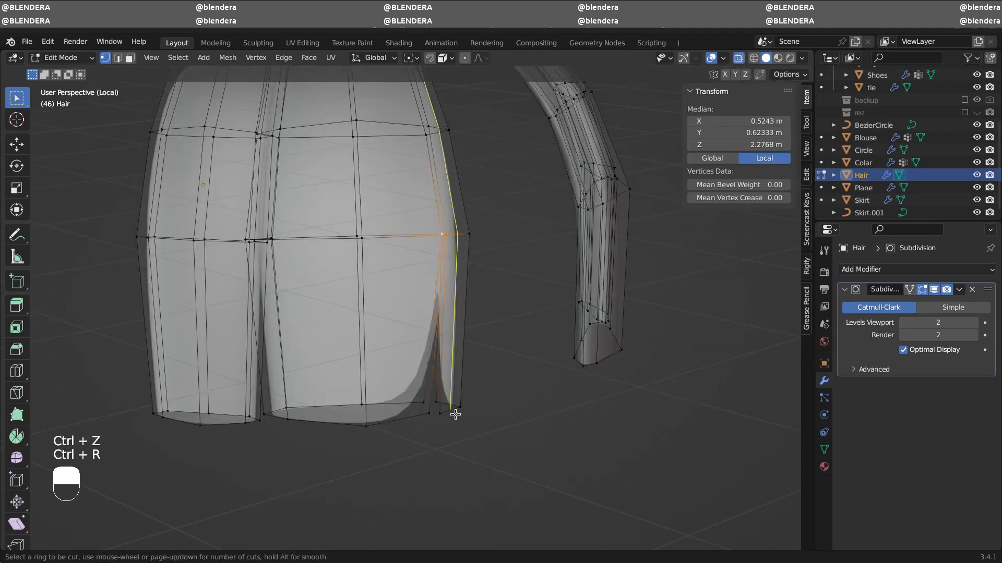
{"action": "left_click", "coordinate": [452, 418]}
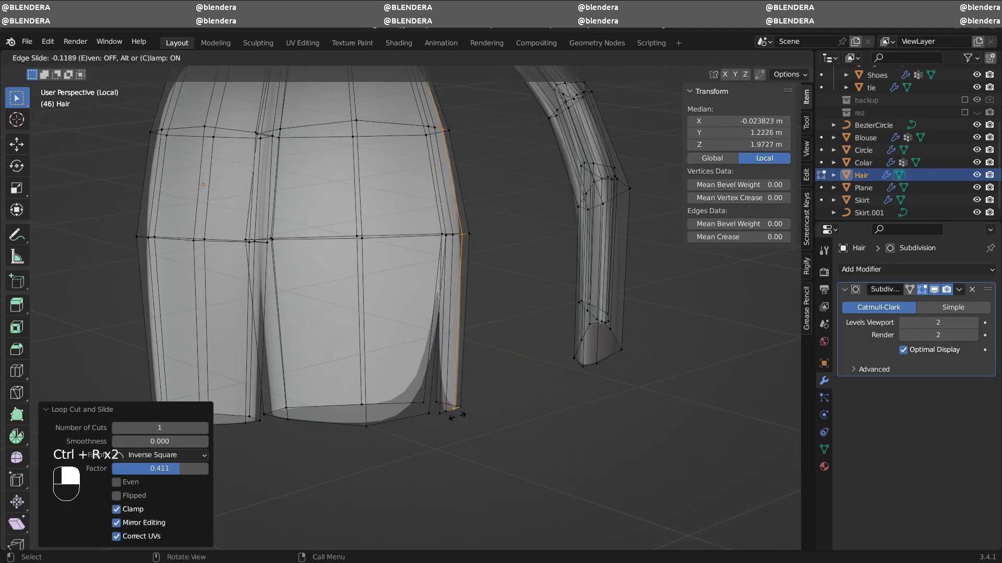
{"action": "left_click", "coordinate": [457, 416]}
{"action": "middle_click_drag", "start_coordinate": [456, 416], "coordinate": [447, 394]}
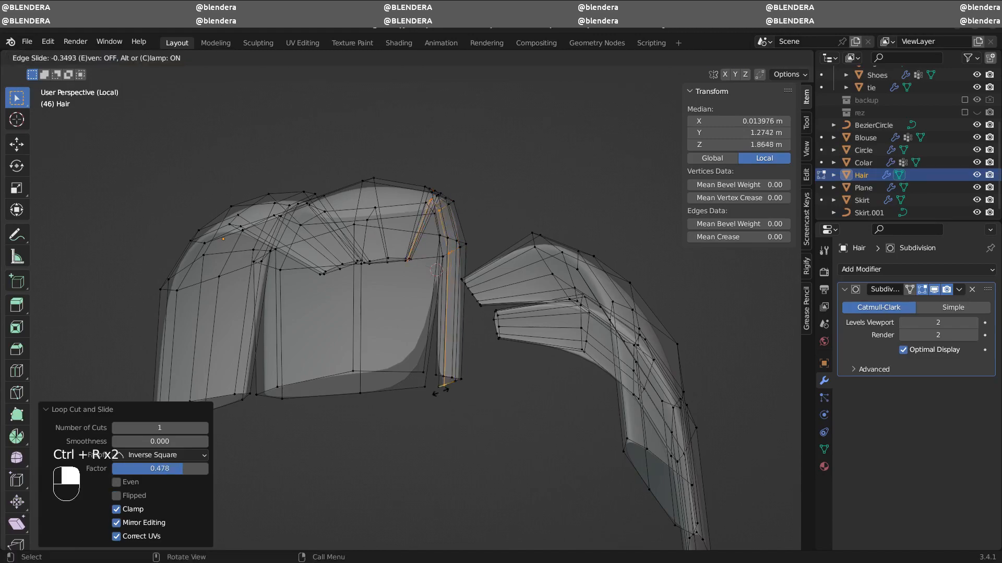
{"action": "middle_click_drag", "start_coordinate": [575, 336], "coordinate": [452, 376]}
- Merge the vertex pairs at the top of the split and at the tip corners on both sides at center
{"action": "left_click", "coordinate": [467, 212]}
{"action": "middle_click_drag", "start_coordinate": [469, 219], "coordinate": [540, 306]}
{"action": "left_click", "coordinate": [457, 223], "text": "shift"}
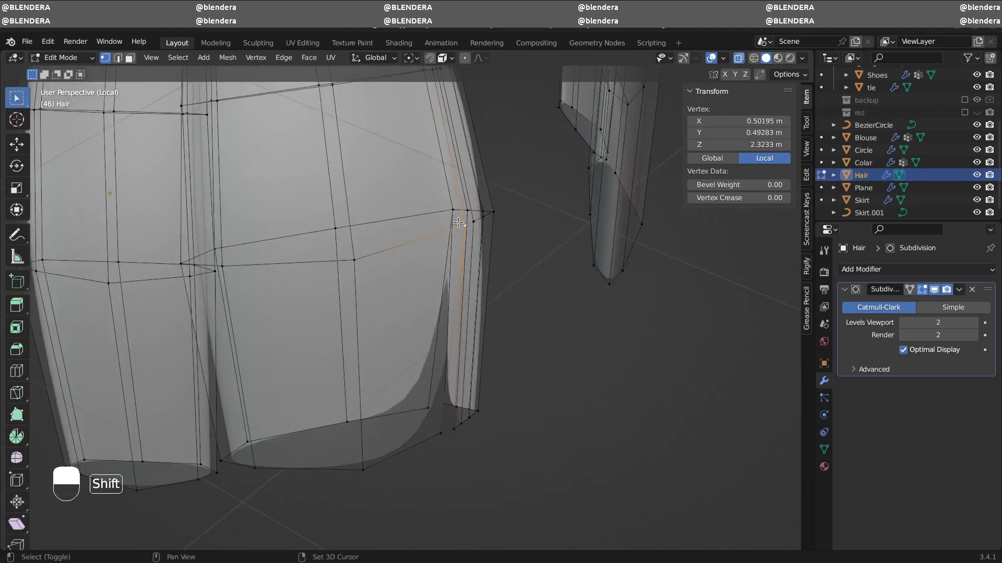
{"action": "left_click", "coordinate": [508, 324]}
{"action": "middle_click_drag", "start_coordinate": [530, 362], "coordinate": [472, 383]}
{"action": "left_click", "coordinate": [457, 398]}
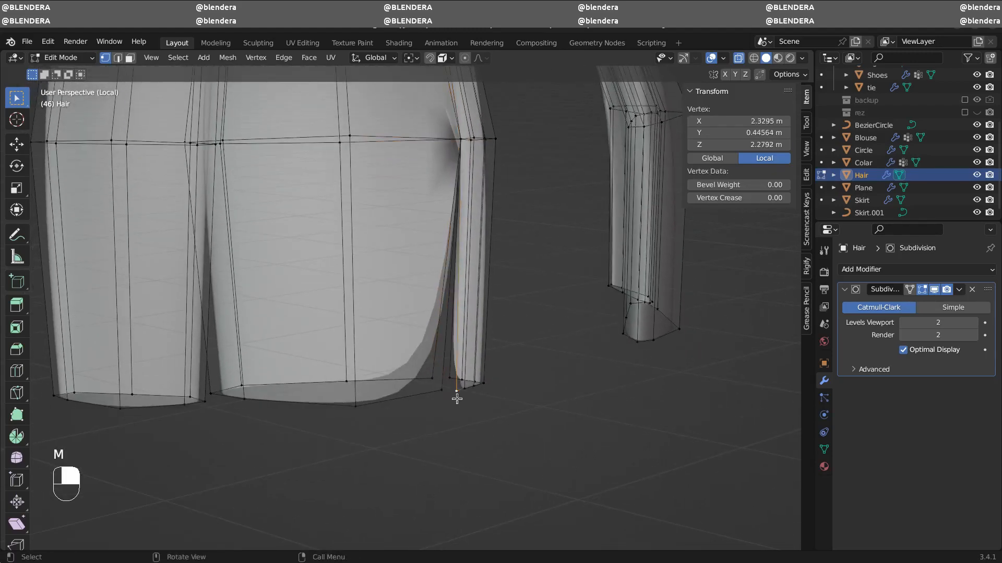
{"action": "key", "text": "m"}
{"action": "left_click", "coordinate": [472, 414]}
{"action": "left_click", "coordinate": [442, 393]}
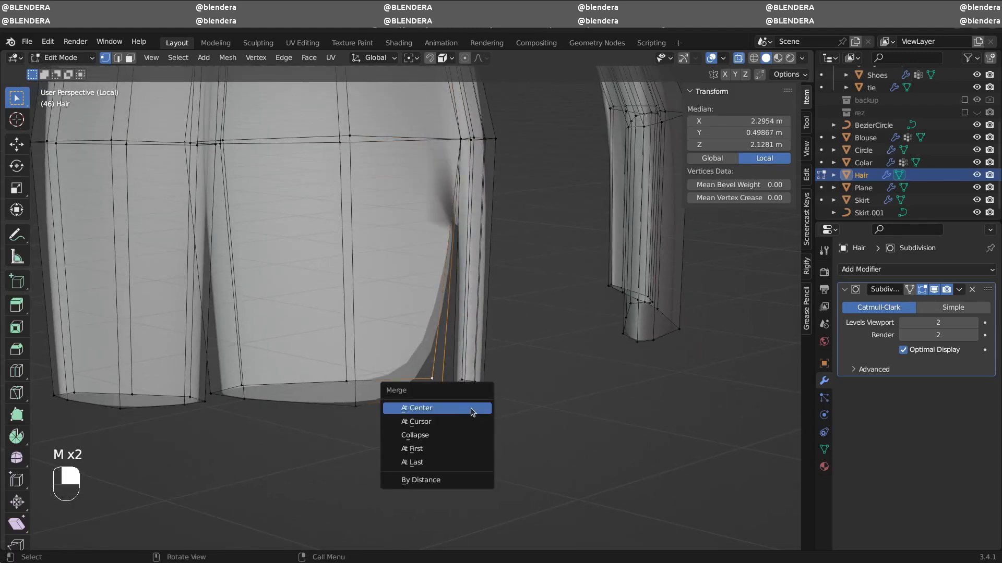
{"action": "left_click", "coordinate": [472, 412]}
- Add a lengthwise loop cut to the wide section and slide it close to the split
{"action": "key", "text": "KP_7"}
{"action": "key", "text": "KP_7"}
{"action": "key", "text": "KP_4"}
{"action": "key", "text": "KP_1"}
{"action": "key", "text": "ctrl+r"}
{"action": "left_click", "coordinate": [432, 393]}
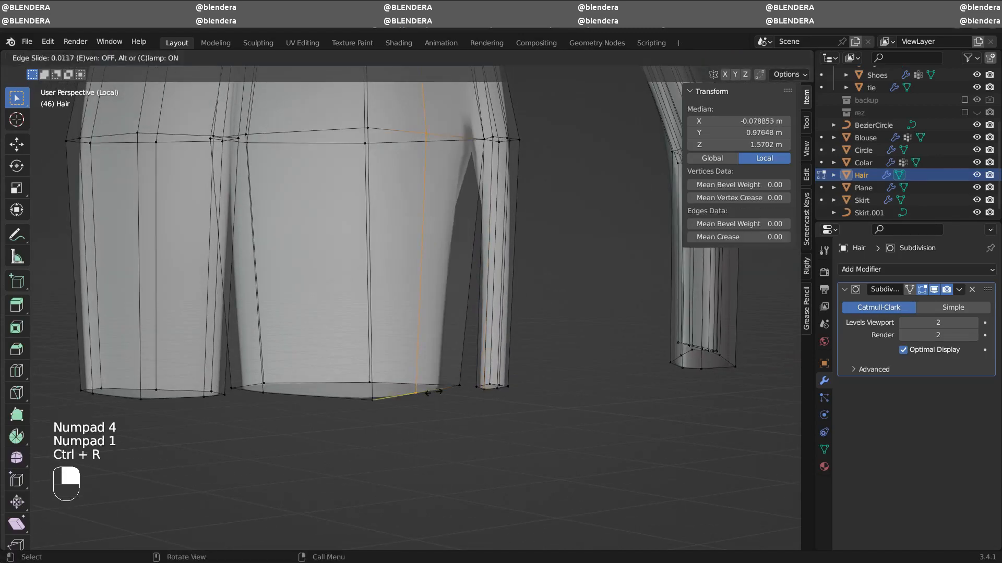
{"action": "left_click", "coordinate": [463, 393]}
- Rip the tip vertices near the strand's opposite edge to open a second split
{"action": "middle_click_drag", "start_coordinate": [462, 393], "coordinate": [389, 384]}
{"action": "left_click", "coordinate": [423, 361]}
{"action": "scroll", "coordinate": [389, 384], "scroll_direction": "up", "scroll_amount": 2}
{"action": "left_click", "coordinate": [367, 422]}
{"action": "key", "text": "v"}
{"action": "left_click", "coordinate": [378, 425]}
{"action": "left_click", "coordinate": [363, 407]}
{"action": "key", "text": "v"}
{"action": "mouse_move", "coordinate": [358, 415]}
{"action": "middle_mouse_down"}
{"action": "mouse_move", "coordinate": [366, 437]}
{"action": "mouse_move", "coordinate": [367, 397]}
{"action": "mouse_move", "coordinate": [340, 380]}
{"action": "mouse_move", "coordinate": [376, 421]}
{"action": "middle_mouse_up"}
{"action": "left_click", "coordinate": [380, 412]}
- Add lengthwise loop cuts to the narrow section beside the second split
{"action": "key", "text": "ctrl+r"}
{"action": "left_click", "coordinate": [361, 432]}
{"action": "left_click", "coordinate": [353, 434]}
{"action": "key", "text": "ctrl+r"}
{"action": "left_click", "coordinate": [363, 420]}
{"action": "left_click", "coordinate": [365, 414]}
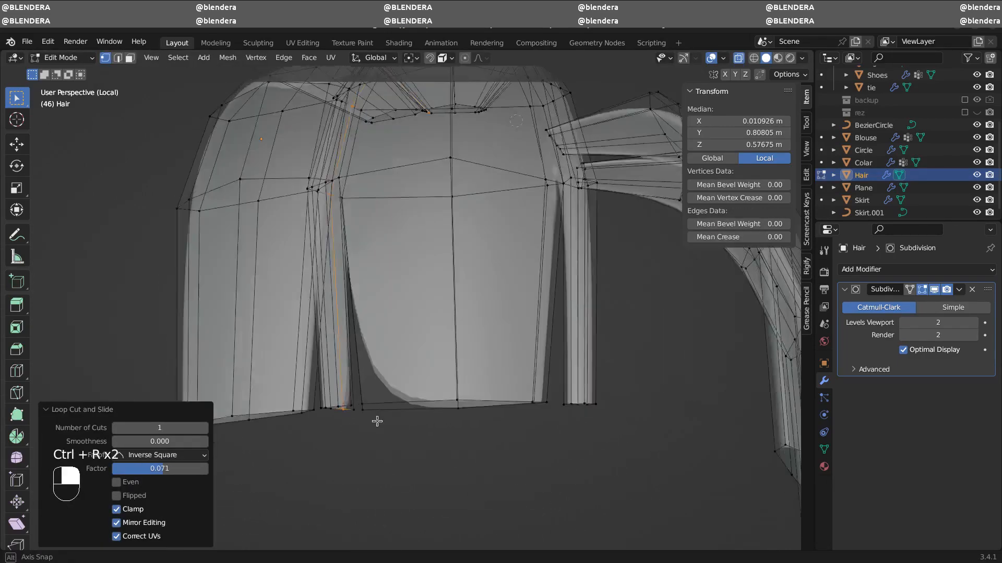
- Merge the vertex pairs at the second split's top and tip corners at center
{"action": "left_click", "coordinate": [347, 220]}
{"action": "middle_click_drag", "start_coordinate": [346, 219], "coordinate": [403, 288]}
{"action": "left_click", "coordinate": [349, 236], "text": "shift"}
{"action": "key", "text": "m"}
{"action": "left_click", "coordinate": [403, 289]}
{"action": "middle_click_drag", "start_coordinate": [404, 360], "coordinate": [427, 405]}
{"action": "scroll", "coordinate": [428, 405], "scroll_direction": "up", "scroll_amount": 2}
{"action": "left_click", "coordinate": [447, 415]}
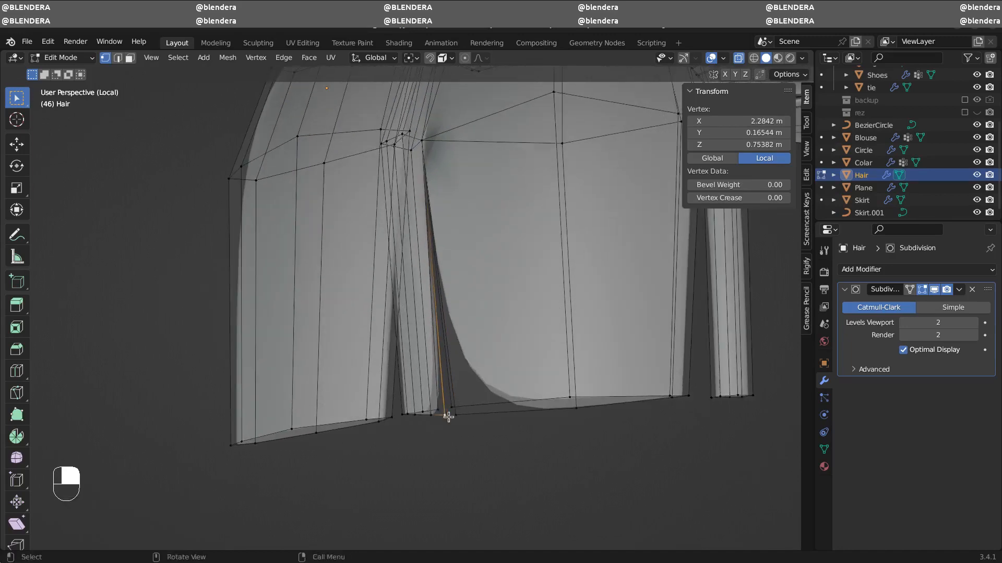
{"action": "left_click", "coordinate": [463, 426]}
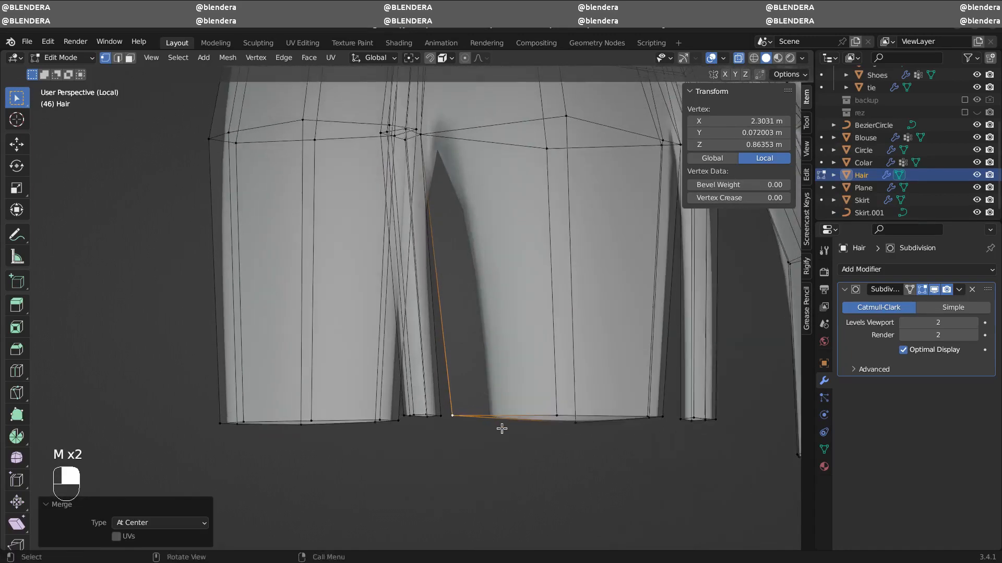
- Add a lengthwise loop cut to the wide section and slide it close to the second split
{"action": "key", "text": "ctrl+r"}
{"action": "left_click", "coordinate": [500, 424]}
{"action": "left_click", "coordinate": [448, 424]}
- Isolate the twice-split strand by selecting its linked geometry, inverting the selection and hiding the other strands
{"action": "middle_click_drag", "start_coordinate": [447, 424], "coordinate": [572, 334]}
{"action": "left_click", "coordinate": [561, 342], "text": "alt"}
{"action": "left_click", "coordinate": [577, 340], "text": "alt+shift"}
{"action": "key", "text": "l"}
{"action": "key", "text": "ctrl+i"}
{"action": "key", "text": "h"}
- Adjust the corner vertices at the open end of the narrow lock beside the second split
{"action": "left_click", "coordinate": [388, 328]}
{"action": "left_click", "coordinate": [375, 293]}
{"action": "left_click", "coordinate": [386, 324], "text": "shift"}
{"action": "left_click", "coordinate": [367, 359], "text": "shift"}
{"action": "left_click", "coordinate": [358, 329], "text": "shift"}
{"action": "left_click", "coordinate": [387, 331]}
{"action": "left_click", "coordinate": [381, 336]}
{"action": "left_click", "coordinate": [385, 338], "text": "shift"}
{"action": "key", "text": "g"}
{"action": "left_click", "coordinate": [390, 341]}
- Fill the open tip of the narrow lock with faces
{"action": "left_click", "coordinate": [375, 293]}
{"action": "left_click", "coordinate": [361, 306], "text": "shift"}
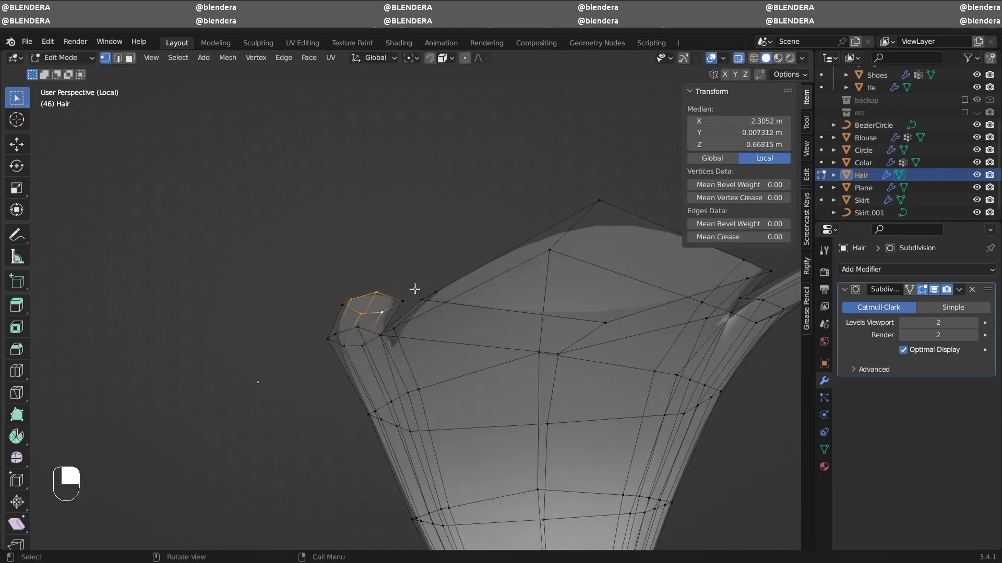
{"action": "key", "text": "f"}
{"action": "middle_click_drag", "start_coordinate": [415, 289], "coordinate": [600, 396]}
{"action": "left_click", "coordinate": [378, 348]}
{"action": "left_click", "coordinate": [383, 291]}
{"action": "key", "text": "f"}
- Turn off X-ray after adding a lengthwise loop cut near the wide lock's edge, and fill part of its open tip with a face
{"action": "key", "text": "KP_1"}
{"action": "middle_click_drag", "start_coordinate": [648, 474], "coordinate": [500, 387]}
{"action": "left_click", "coordinate": [496, 350]}
{"action": "left_click", "coordinate": [432, 363]}
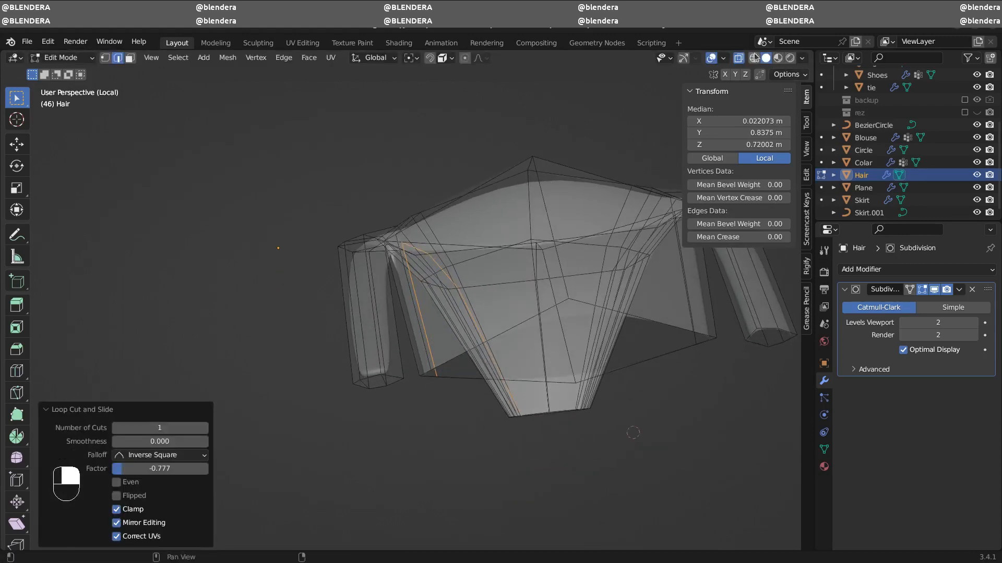
{"action": "left_click", "coordinate": [738, 57]}
{"action": "left_click", "coordinate": [490, 372], "text": "shift"}
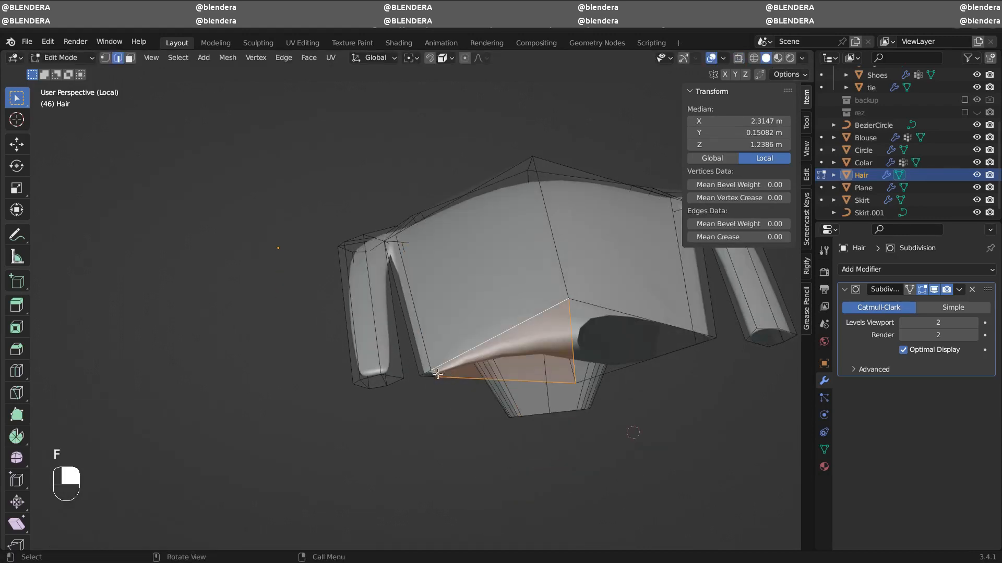
- Slide the wide lock's central lengthwise loop sideways by a factor of about -0.56 and add another lengthwise loop across from it
{"action": "middle_click_drag", "start_coordinate": [645, 361], "coordinate": [574, 392]}
{"action": "key", "text": "KP_1"}
{"action": "key", "text": "g"}
{"action": "key", "text": "g"}
{"action": "left_click", "coordinate": [496, 370]}
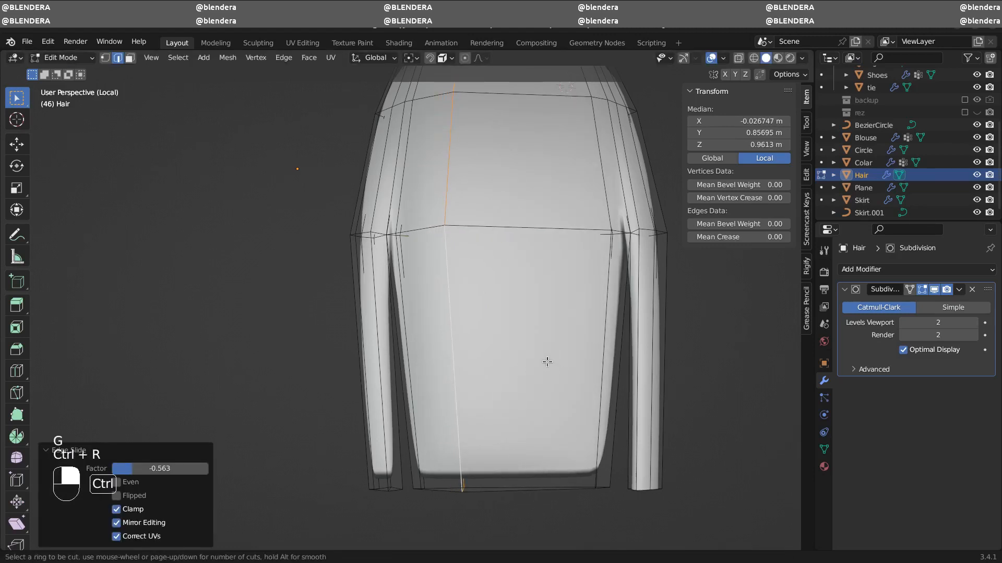
{"action": "left_click", "coordinate": [546, 491]}
- Move individual vertices at the wide lock's tip so its front and back outlines form an even curve
{"action": "middle_click_drag", "start_coordinate": [545, 491], "coordinate": [553, 322]}
{"action": "key", "text": "g"}
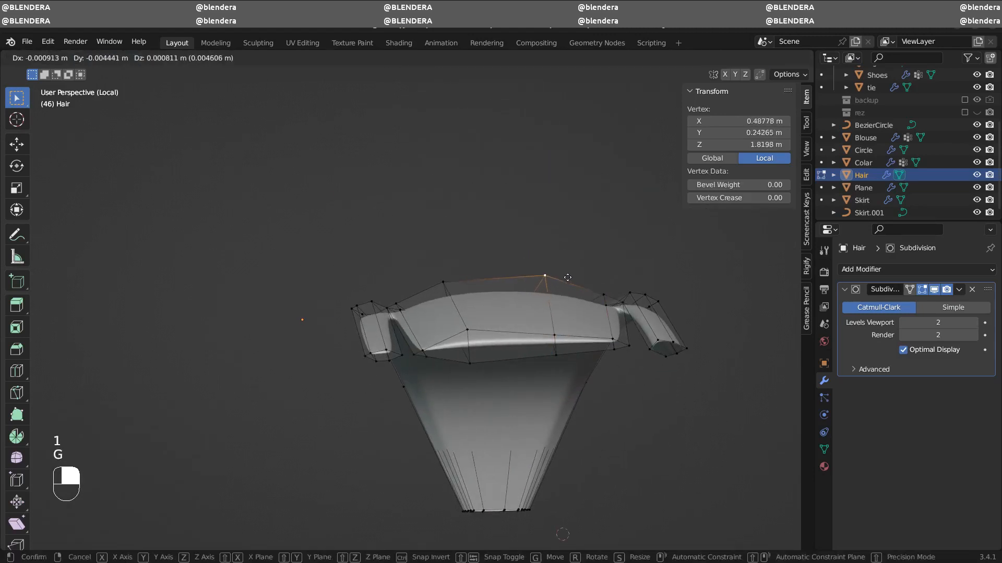
{"action": "left_click", "coordinate": [568, 279]}
{"action": "left_click", "coordinate": [475, 364]}
{"action": "key", "text": "g"}
{"action": "left_click", "coordinate": [475, 358]}
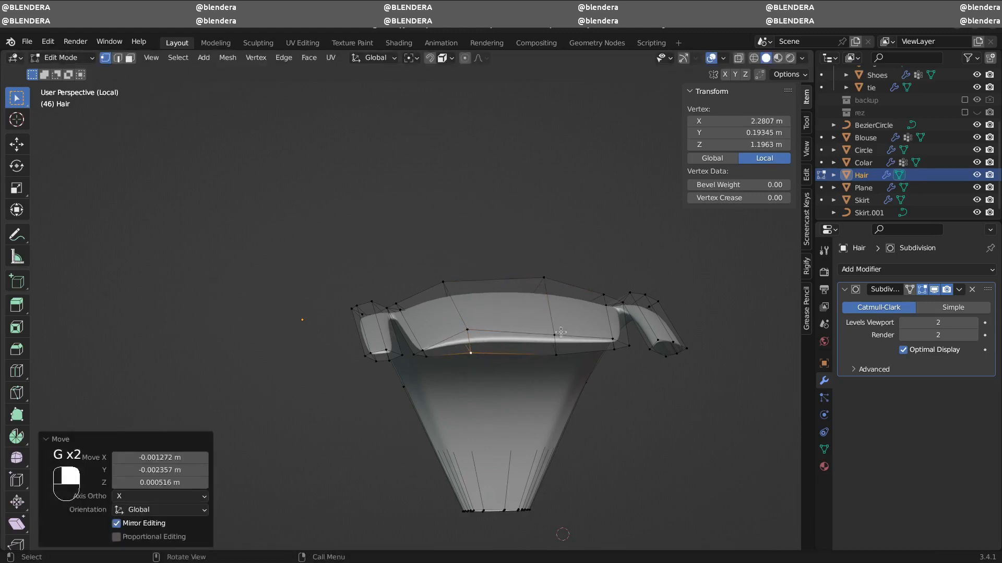
{"action": "left_click", "coordinate": [559, 339]}
{"action": "key", "text": "g"}
{"action": "left_click", "coordinate": [560, 334]}
{"action": "middle_click_drag", "start_coordinate": [561, 336], "coordinate": [641, 351]}
{"action": "left_click", "coordinate": [564, 298]}
{"action": "key", "text": "g"}
{"action": "left_click", "coordinate": [565, 294]}
- Move an end vertex of the other narrow lock and fill its open tip with a face
{"action": "left_click", "coordinate": [575, 401]}
{"action": "left_click", "coordinate": [641, 351]}
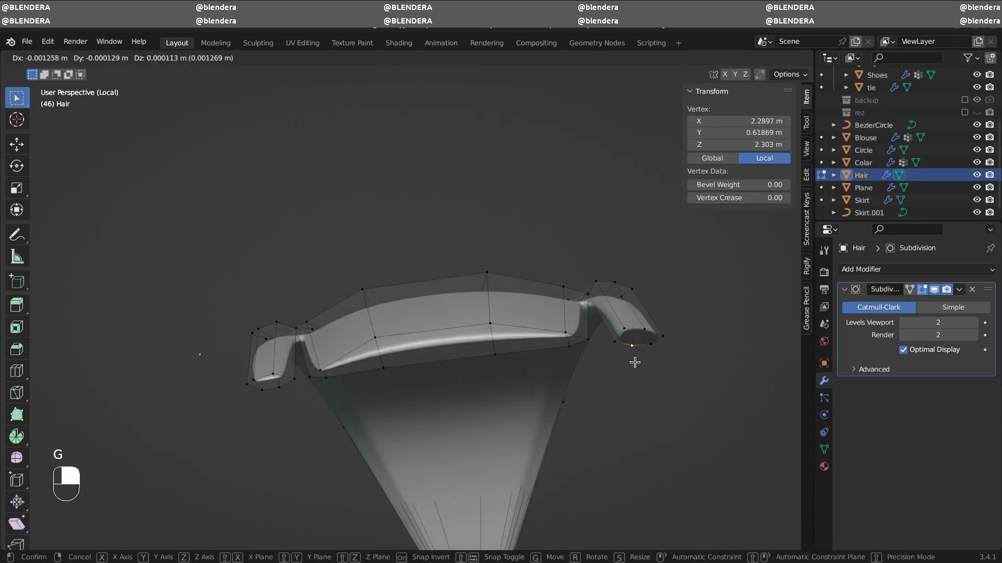
{"action": "left_click", "coordinate": [641, 327]}
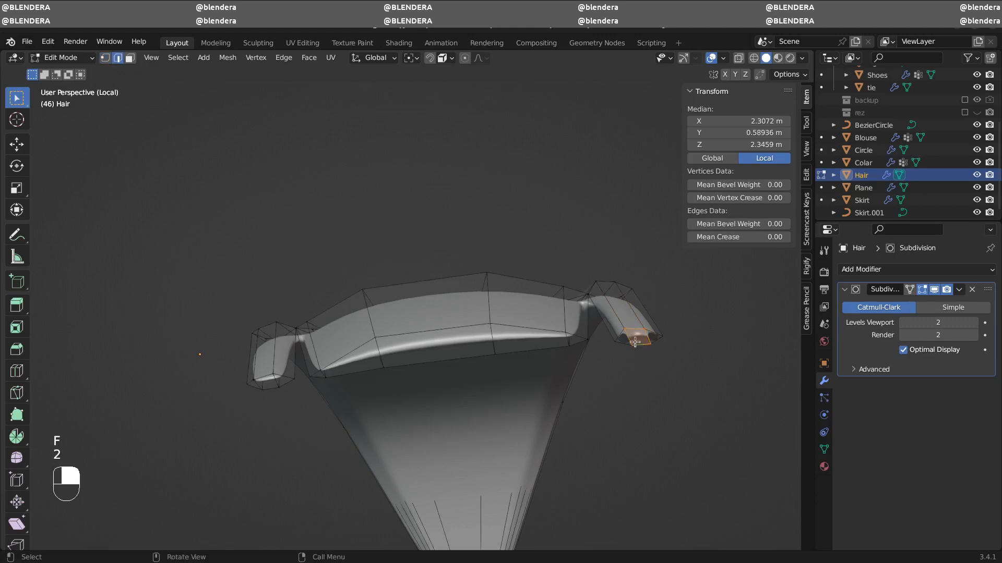
- Add a horizontal loop cut close to the tip of each of the three locks
{"action": "middle_click_drag", "start_coordinate": [662, 341], "coordinate": [619, 409]}
{"action": "key", "text": "ctrl+r"}
{"action": "left_click", "coordinate": [600, 417]}
{"action": "left_click", "coordinate": [596, 502]}
{"action": "key", "text": "ctrl+r"}
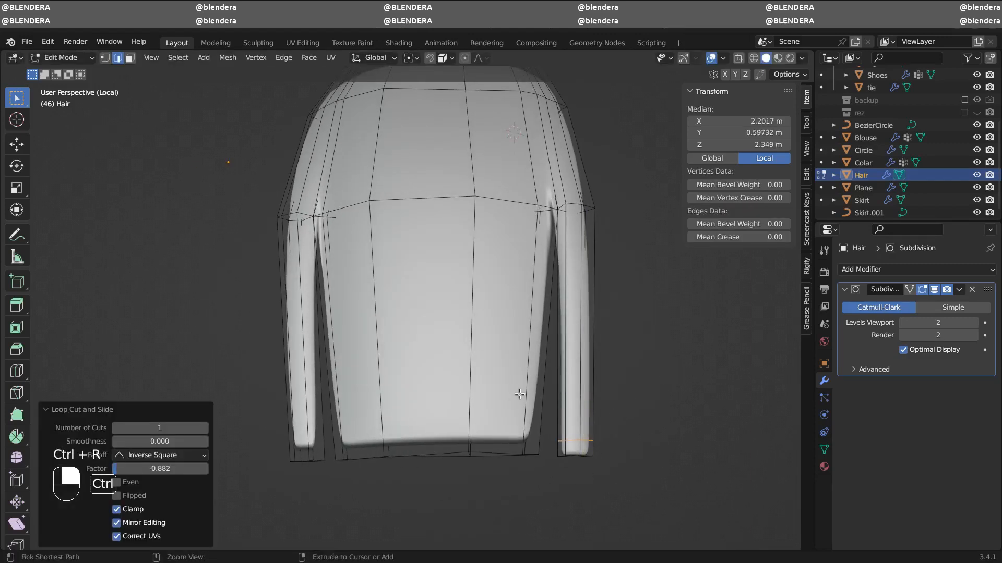
{"action": "left_click", "coordinate": [531, 395]}
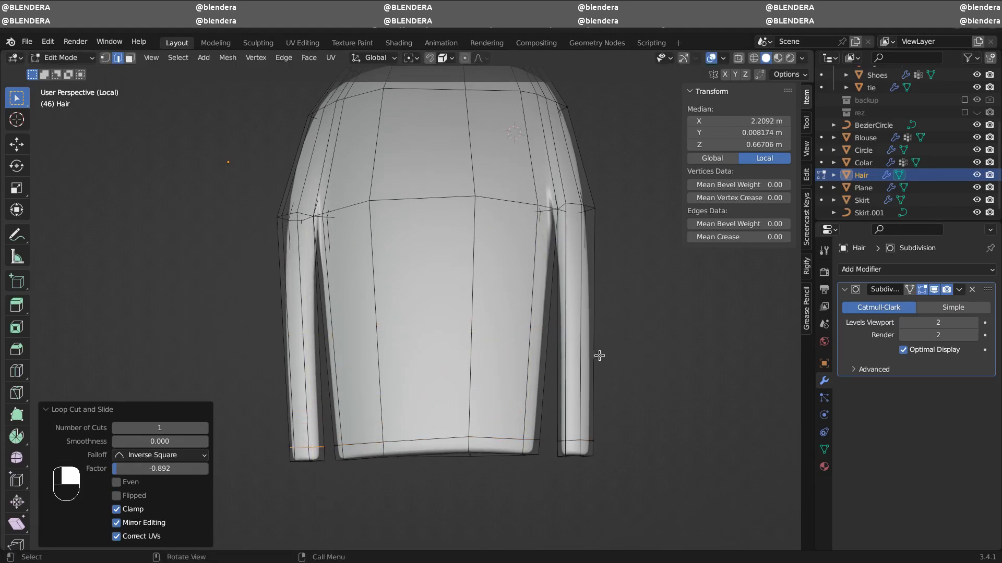
- Set the mean crease to 1 on the strand's outer side edges and the edges lining both splits
{"action": "key", "text": "1"}
{"action": "key", "text": "2"}
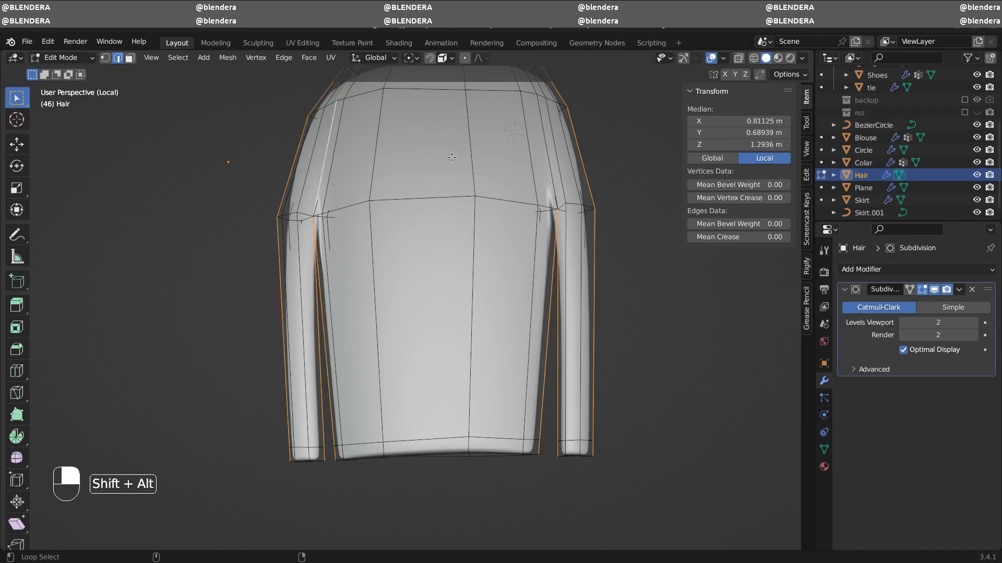
{"action": "key", "text": "Return"}
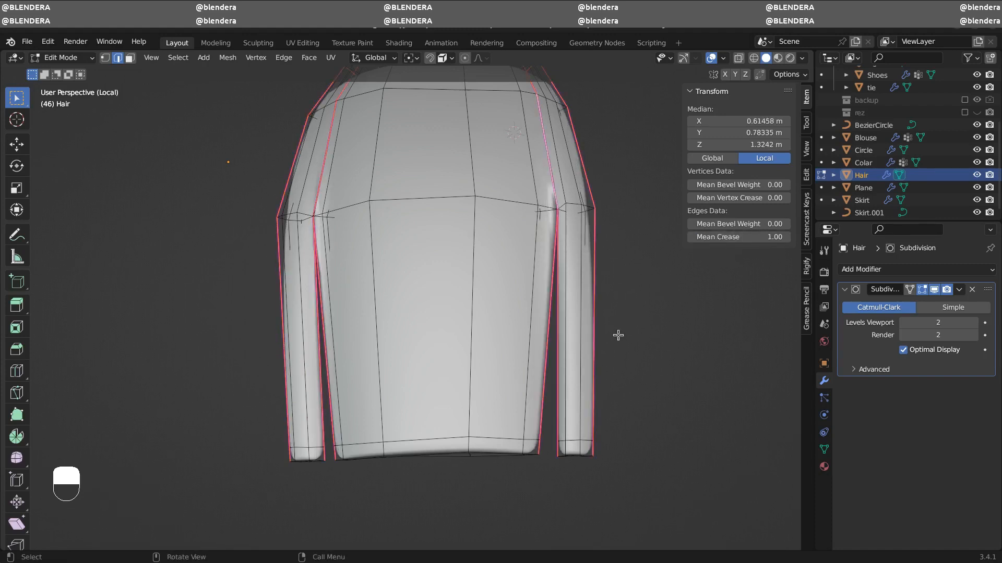
- Hide the Subdivision modifier in the viewport and set the mean crease to 1 on the front edges above both splits
{"action": "middle_click_drag", "start_coordinate": [485, 292], "coordinate": [602, 292]}
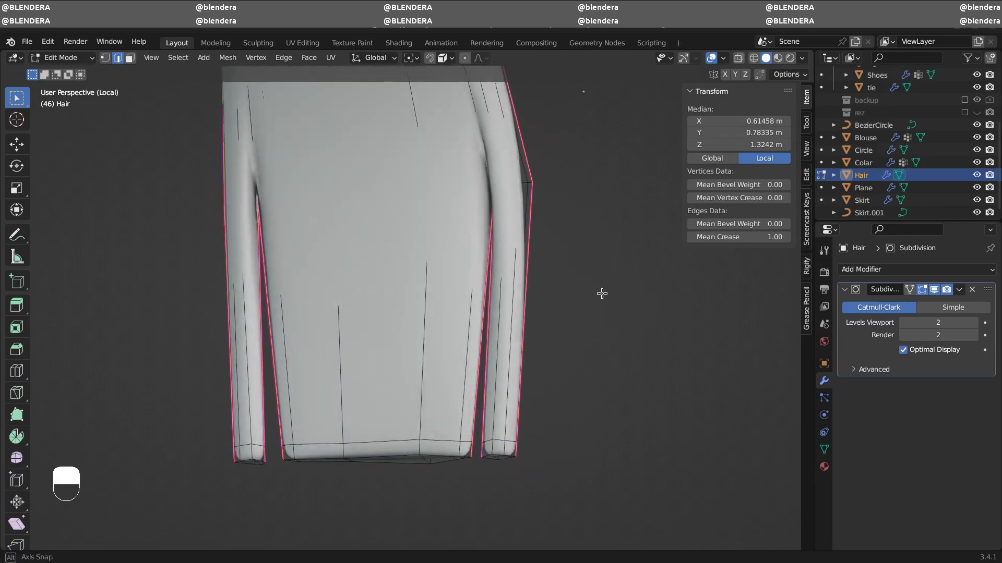
{"action": "middle_click_drag", "start_coordinate": [579, 220], "coordinate": [791, 273], "text": "shift"}
{"action": "left_click", "coordinate": [934, 289]}
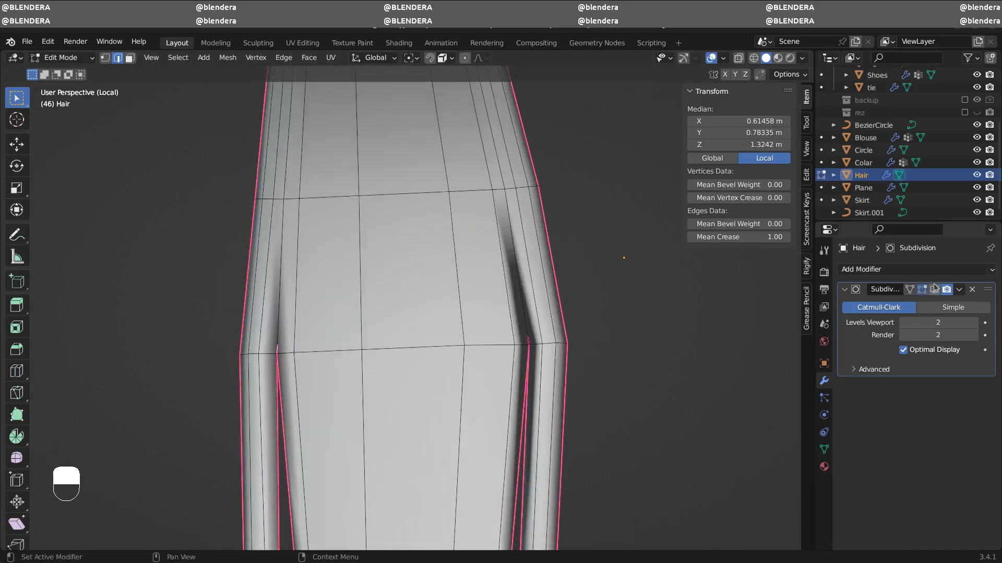
{"action": "left_click", "coordinate": [506, 205], "text": "alt+shift"}
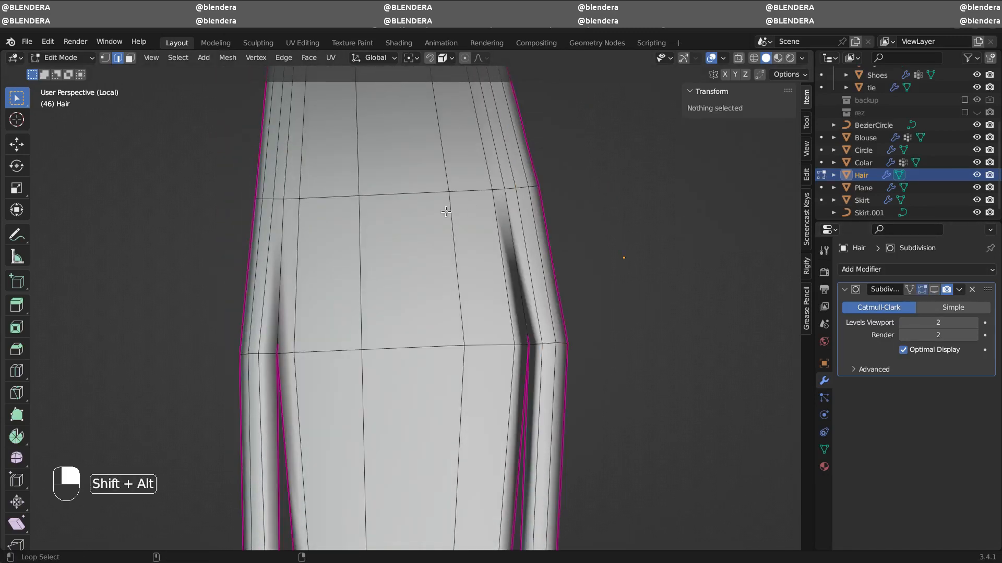
{"action": "left_click", "coordinate": [505, 173], "text": "alt+shift"}
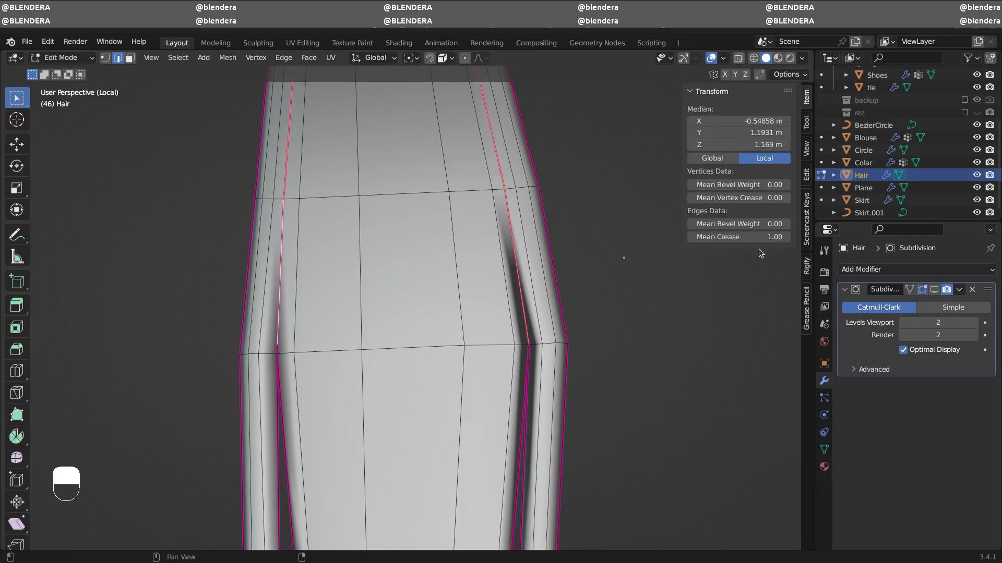
- Leave local view, show the Subdivision modifier in the viewport again and return to Object Mode in front view
{"action": "left_click", "coordinate": [688, 325]}
{"action": "middle_click_drag", "start_coordinate": [687, 329], "coordinate": [652, 383], "text": "ctrl"}
{"action": "middle_click_drag", "start_coordinate": [585, 370], "coordinate": [499, 350]}
{"action": "key", "text": "KP_Divide"}
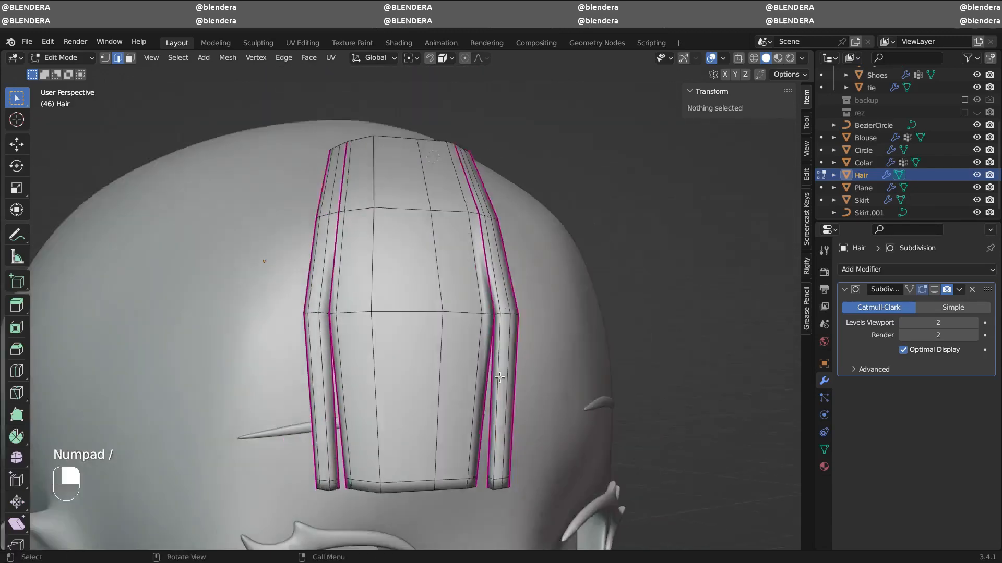
{"action": "left_click", "coordinate": [937, 292]}
{"action": "middle_click_drag", "start_coordinate": [670, 321], "coordinate": [620, 379], "text": "ctrl"}
{"action": "middle_click_drag", "start_coordinate": [620, 379], "coordinate": [552, 403]}
{"action": "key", "text": "KP_1"}
{"action": "key", "text": "Tab"}
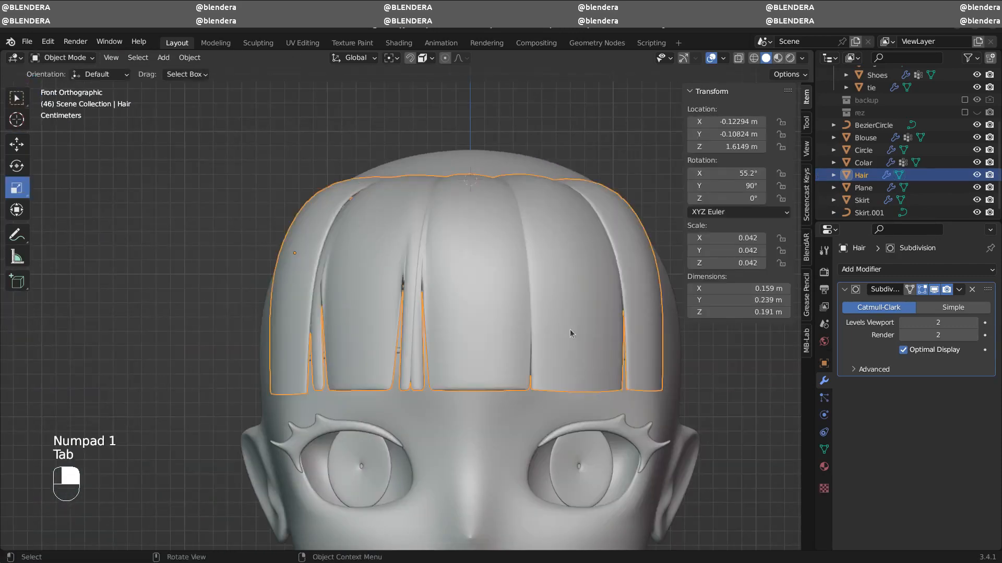
- Move the Hair.003 strand in top view by about -0.0045 m in X and 0.0029 m in Y
{"action": "key", "text": "KP_7"}
{"action": "left_click", "coordinate": [395, 349]}
{"action": "key", "text": "g"}
{"action": "left_click", "coordinate": [392, 394]}
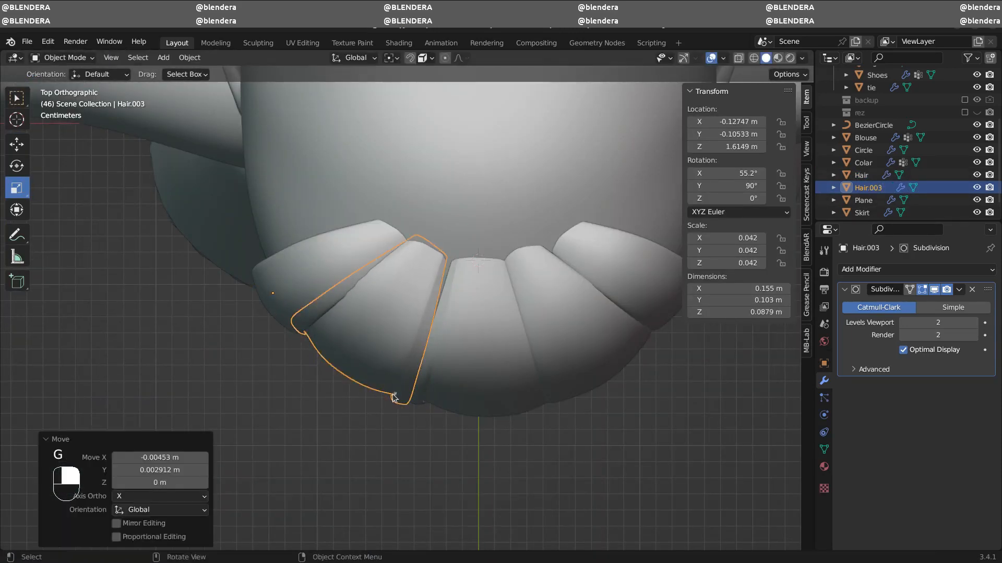
- Edit Hair.003 with proportional editing turned on and shift the inner narrow lock's tip sideways toward the central strand
{"action": "middle_click_drag", "start_coordinate": [392, 393], "coordinate": [410, 242]}
{"action": "key", "text": "Tab"}
{"action": "left_click", "coordinate": [419, 430], "text": "alt"}
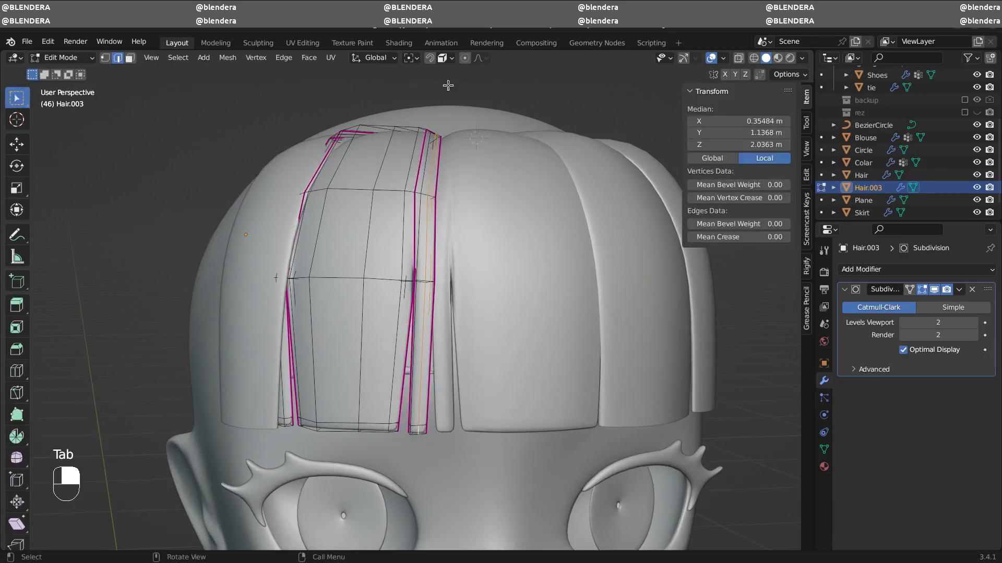
{"action": "left_click", "coordinate": [477, 58]}
{"action": "left_click", "coordinate": [469, 57]}
{"action": "key", "text": "g"}
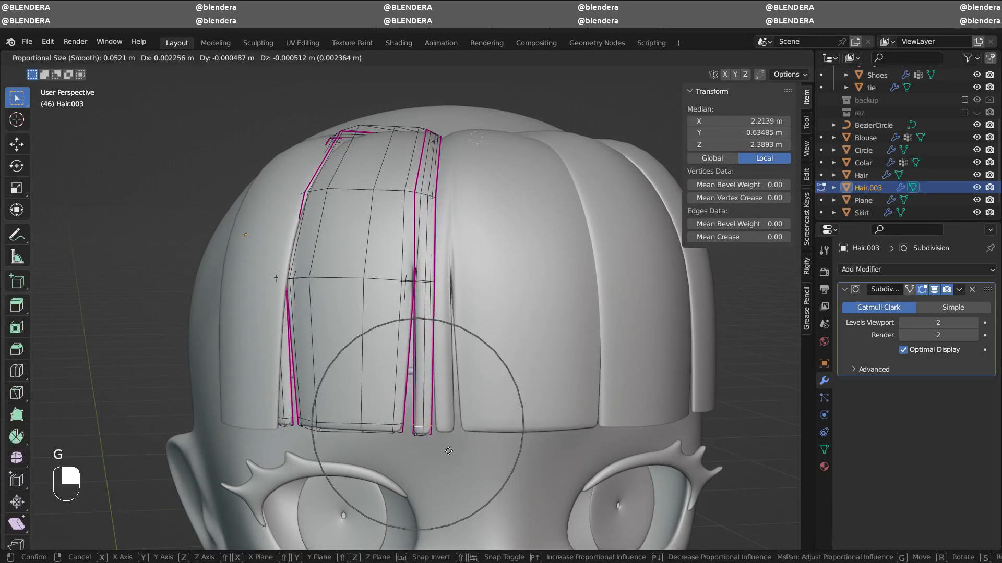
{"action": "left_click", "coordinate": [449, 452]}
{"action": "scroll", "coordinate": [449, 451], "scroll_direction": "down", "scroll_amount": 4}
{"action": "middle_click_drag", "start_coordinate": [449, 452], "coordinate": [424, 386]}
{"action": "key", "text": "KP_1"}
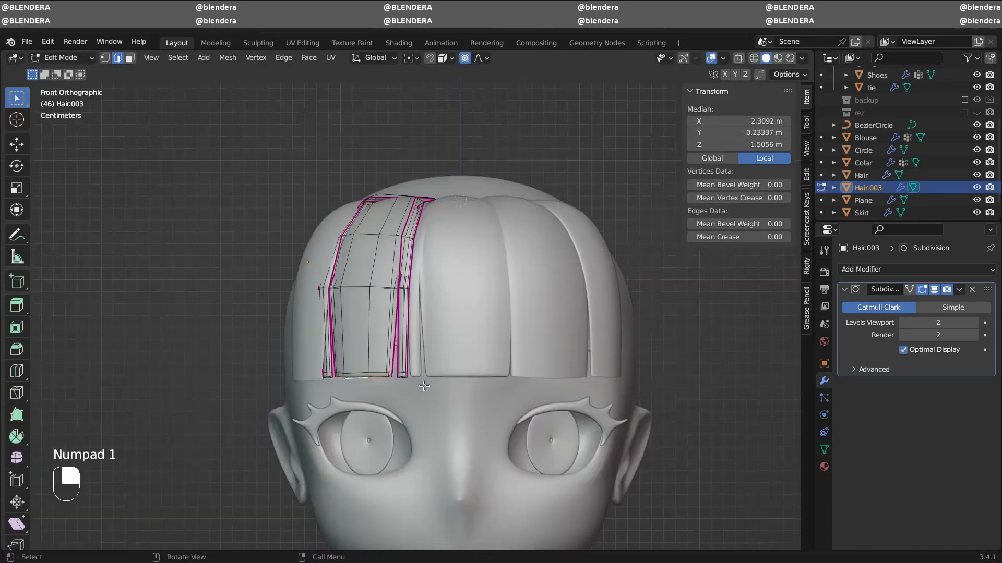
- Turn off proportional editing in the edit mode of the Hair.003 strand
{"action": "key", "text": "Tab"}
{"action": "scroll", "coordinate": [459, 305], "scroll_direction": "up", "scroll_amount": 2}
{"action": "key", "text": "Tab"}
{"action": "key", "text": "Tab"}
{"action": "key", "text": "Tab"}
{"action": "middle_click_drag", "start_coordinate": [544, 338], "coordinate": [481, 348]}
{"action": "left_click", "coordinate": [360, 263]}
{"action": "key", "text": "g"}
{"action": "right_click", "coordinate": [382, 282]}
{"action": "key", "text": "o"}
- Try moving a vertex of Hair.003 without proportional editing, and undo the recent changes
{"action": "key", "text": "g"}
{"action": "left_click", "coordinate": [399, 279]}
{"action": "key", "text": "Tab"}
{"action": "key", "text": "Tab"}
{"action": "key", "text": "ctrl+z"}
{"action": "key", "text": "ctrl+z"}
{"action": "key", "text": "ctrl+z"}
{"action": "key", "text": "ctrl+z"}
{"action": "key", "text": "ctrl+z"}
- Add horizontal loop cuts halfway down the wide central lock and inner narrow lock of Hair.003, and nudge the new vertices sideways
{"action": "key", "text": "Tab"}
{"action": "key", "text": "Tab"}
{"action": "key", "text": "ctrl+r"}
{"action": "left_click", "coordinate": [329, 343]}
{"action": "left_click", "coordinate": [331, 343]}
{"action": "key", "text": "g"}
{"action": "left_click", "coordinate": [370, 344]}
{"action": "left_click", "coordinate": [416, 353]}
{"action": "left_click", "coordinate": [346, 347]}
{"action": "key", "text": "g"}
{"action": "left_click", "coordinate": [354, 347]}
{"action": "key", "text": "Tab"}
{"action": "key", "text": "Tab"}
- Isolate Hair.003 in local view and add a matching horizontal loop cut halfway down the outer narrow lock
{"action": "key", "text": "KP_Divide"}
{"action": "key", "text": "ctrl+r"}
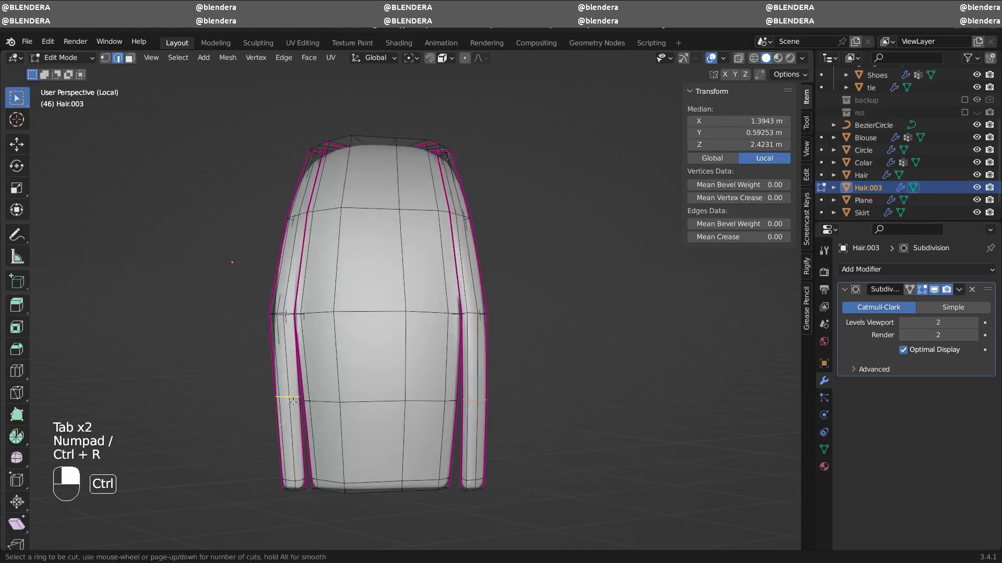
{"action": "left_click", "coordinate": [298, 381]}
{"action": "left_click", "coordinate": [300, 381]}
{"action": "middle_click_drag", "start_coordinate": [373, 382], "coordinate": [485, 392]}
{"action": "key", "text": "g"}
{"action": "middle_click_drag", "start_coordinate": [552, 410], "coordinate": [525, 346]}
{"action": "key", "text": "Tab"}
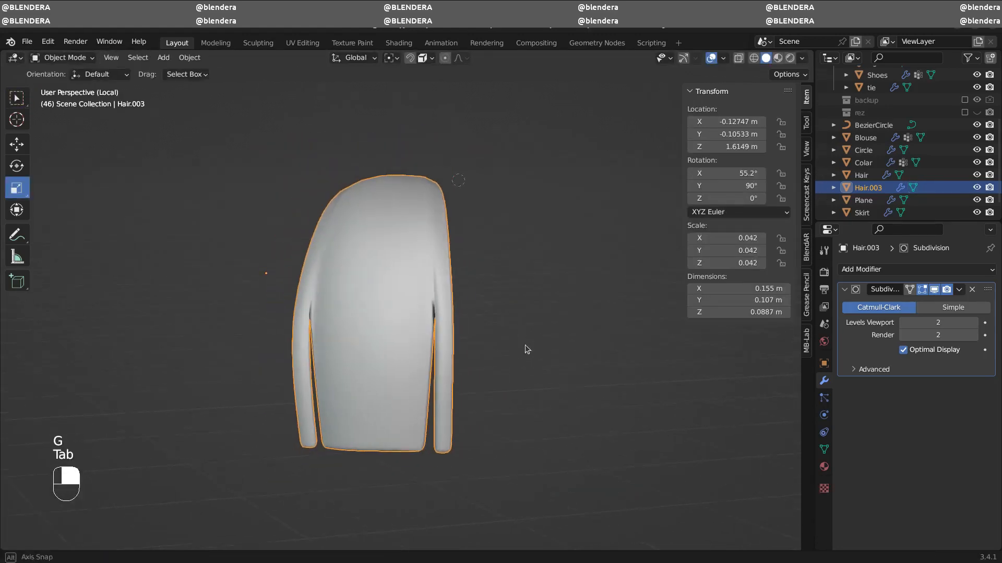
- With X-ray on, select the full vertex ring at the split tops and move it down about 0.0085 m in Z
{"action": "key", "text": "Tab"}
{"action": "left_click_drag", "start_coordinate": [243, 286], "coordinate": [503, 358]}
{"action": "key", "text": "alt+z"}
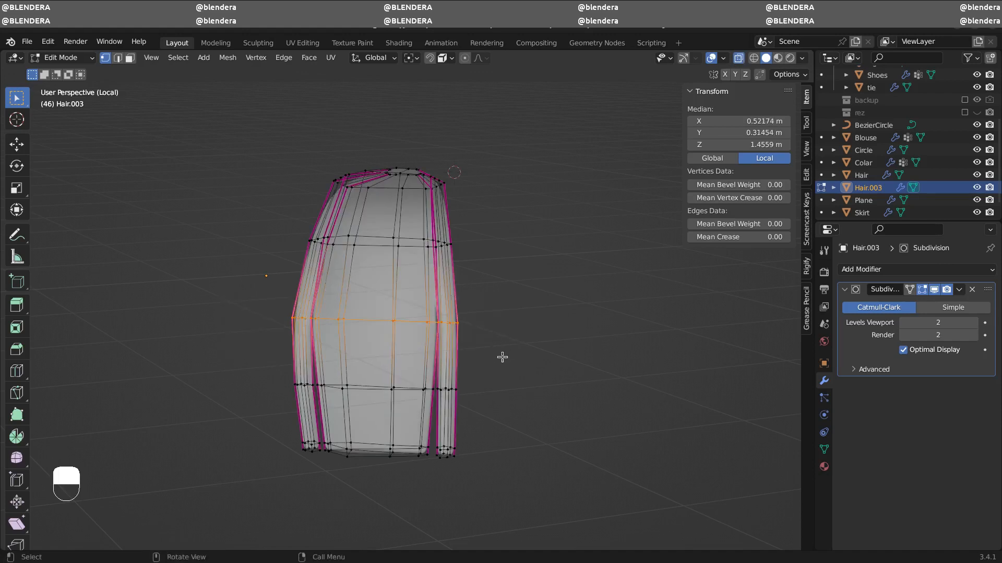
{"action": "key", "text": "g"}
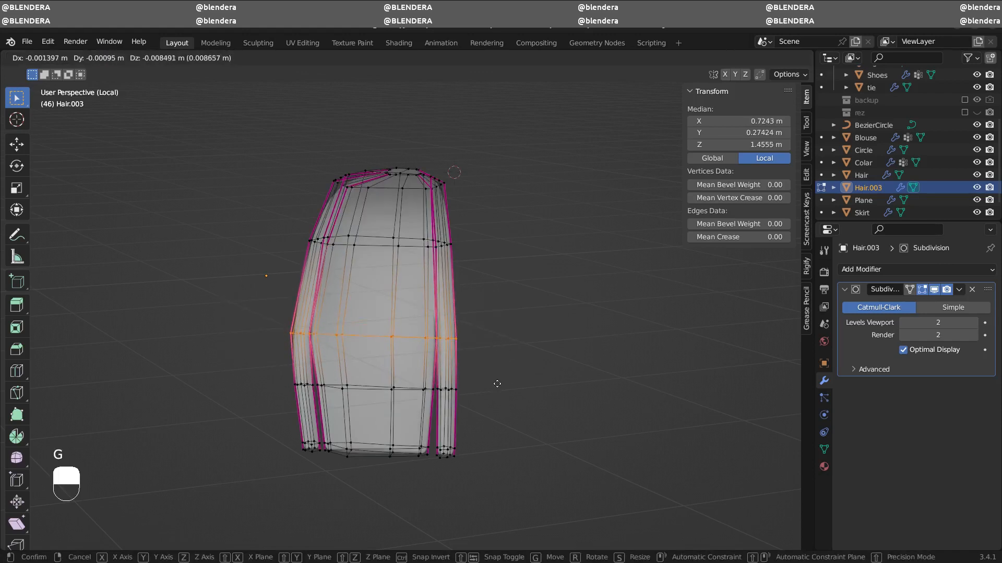
{"action": "left_click", "coordinate": [496, 381]}
- Add a loop cut around the strand just above the split-top ring, nudge it to round the bend, and leave local view
{"action": "key", "text": "KP_3"}
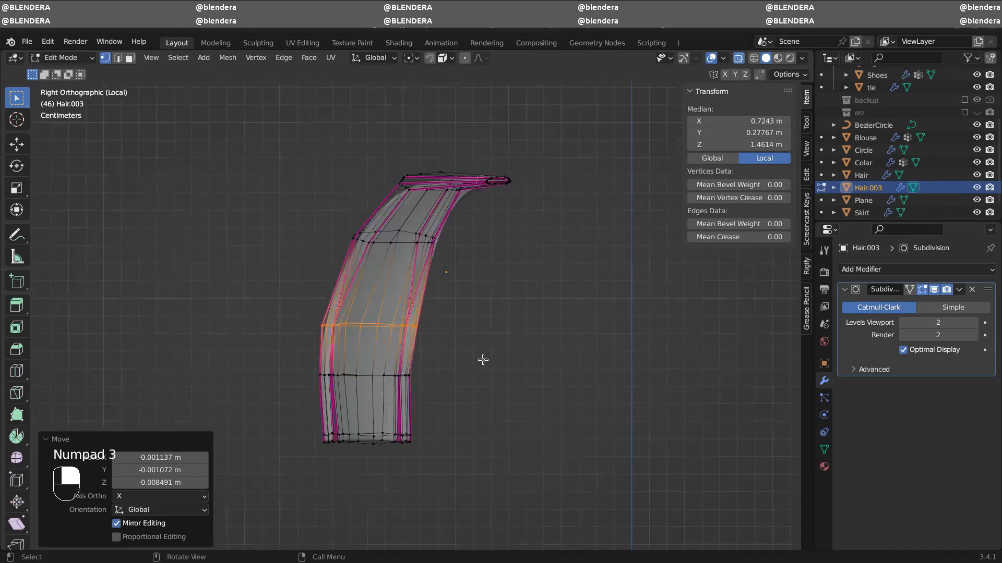
{"action": "middle_click_drag", "start_coordinate": [452, 343], "coordinate": [517, 344]}
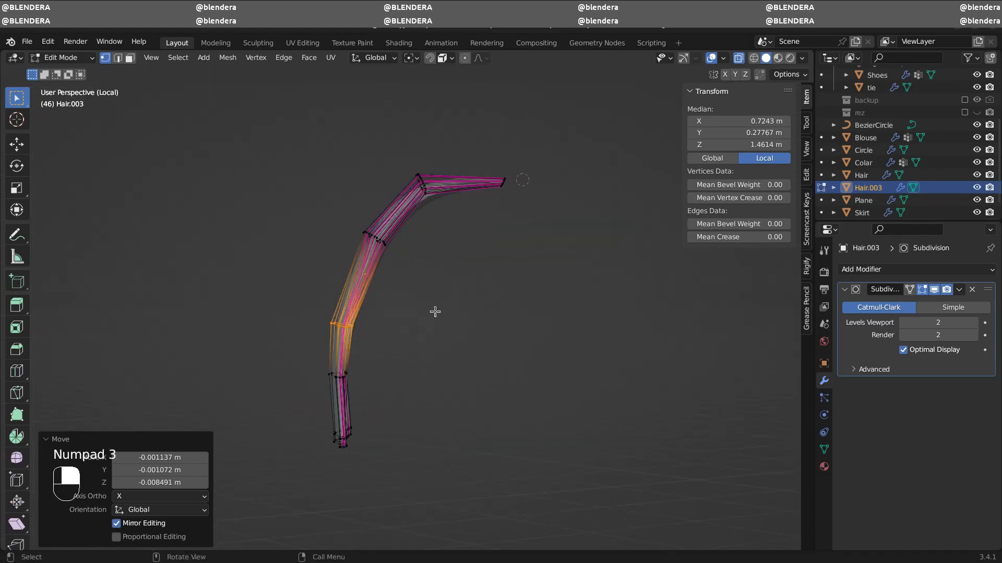
{"action": "left_click", "coordinate": [420, 303]}
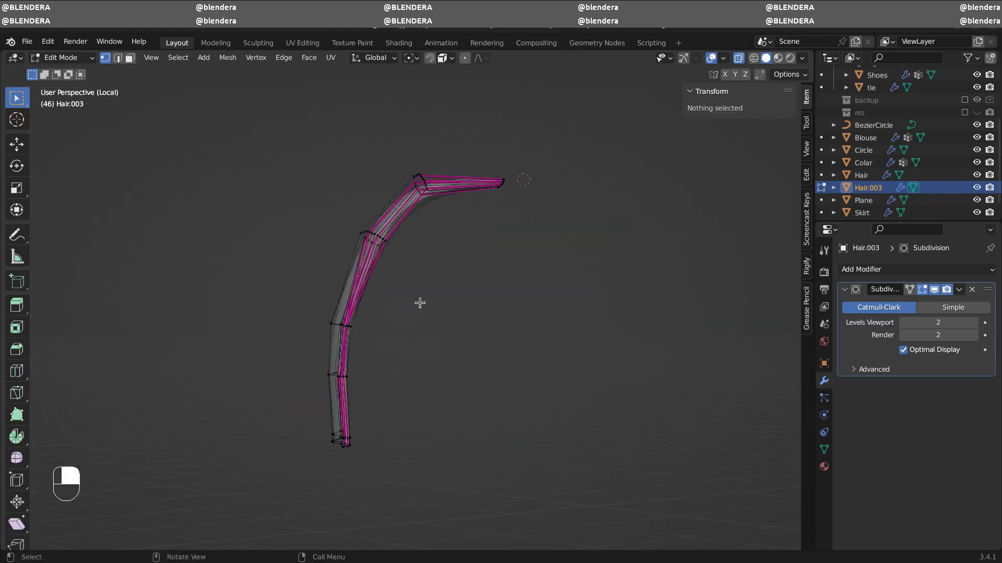
{"action": "key", "text": "ctrl+r"}
{"action": "left_click", "coordinate": [380, 295]}
{"action": "left_click", "coordinate": [377, 295]}
{"action": "key", "text": "g"}
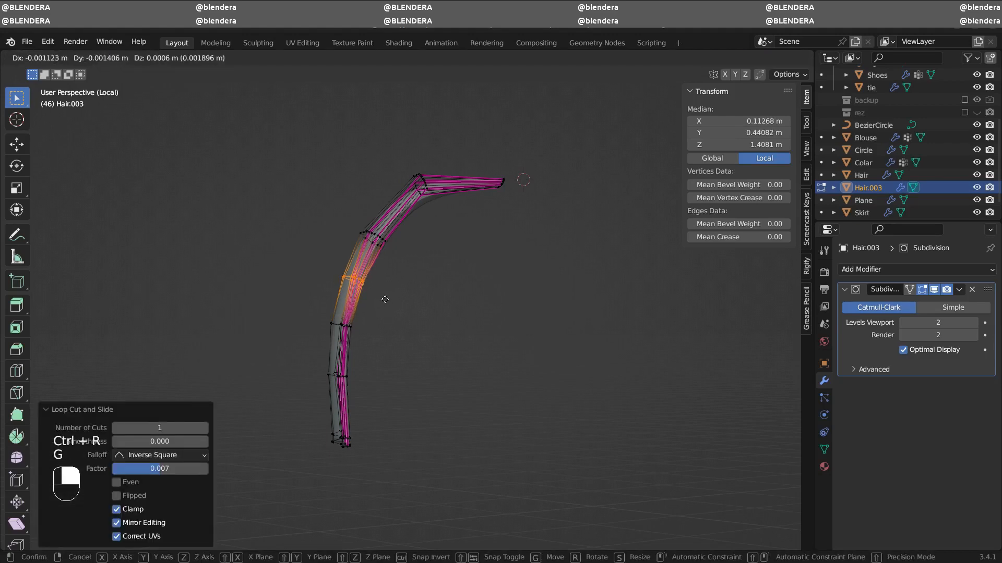
{"action": "left_click", "coordinate": [393, 297]}
{"action": "key", "text": "Tab"}
{"action": "key", "text": "KP_Divide"}
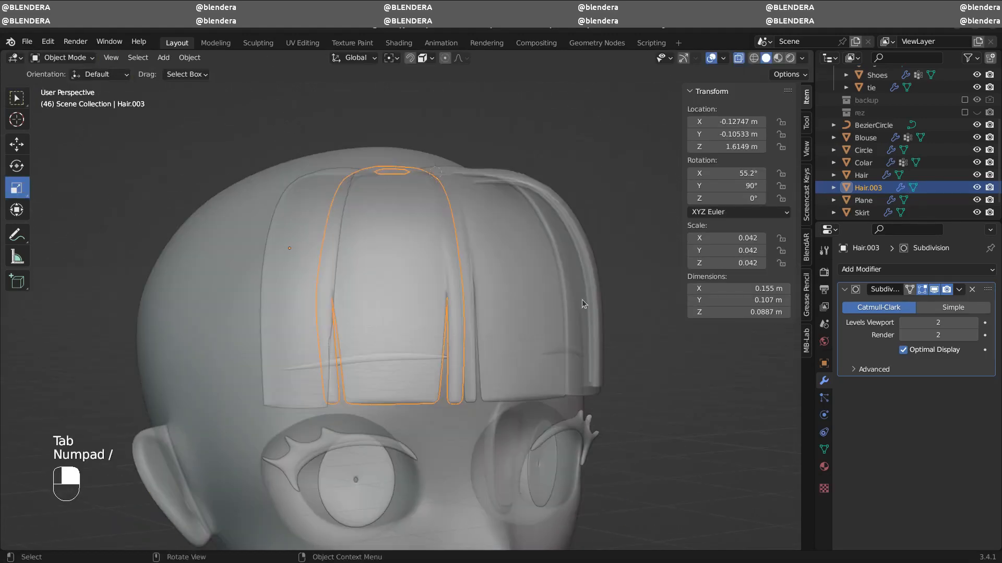
- Open the Hair object for editing and isolate it in local view at the lower end of its outer strand
{"action": "left_click", "coordinate": [305, 338]}
{"action": "key", "text": "Tab"}
{"action": "mouse_move", "coordinate": [374, 330]}
{"action": "middle_mouse_down"}
{"action": "mouse_move", "coordinate": [329, 330]}
{"action": "mouse_move", "coordinate": [370, 342]}
{"action": "middle_mouse_up"}
{"action": "left_click", "coordinate": [314, 301], "text": "alt"}
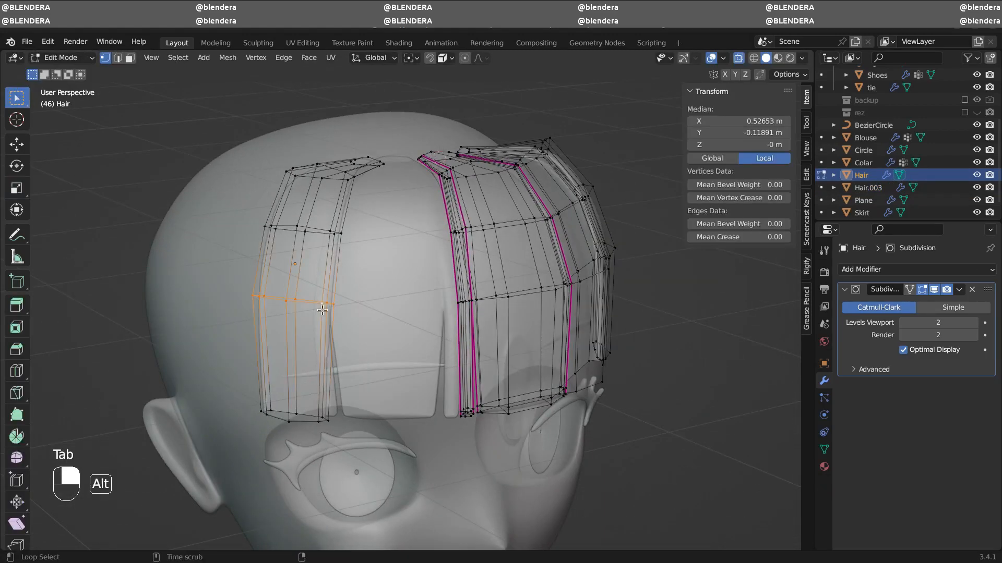
{"action": "left_click", "coordinate": [312, 229]}
{"action": "key", "text": "KP_Divide"}
{"action": "scroll", "coordinate": [385, 324], "scroll_direction": "up", "scroll_amount": 5}
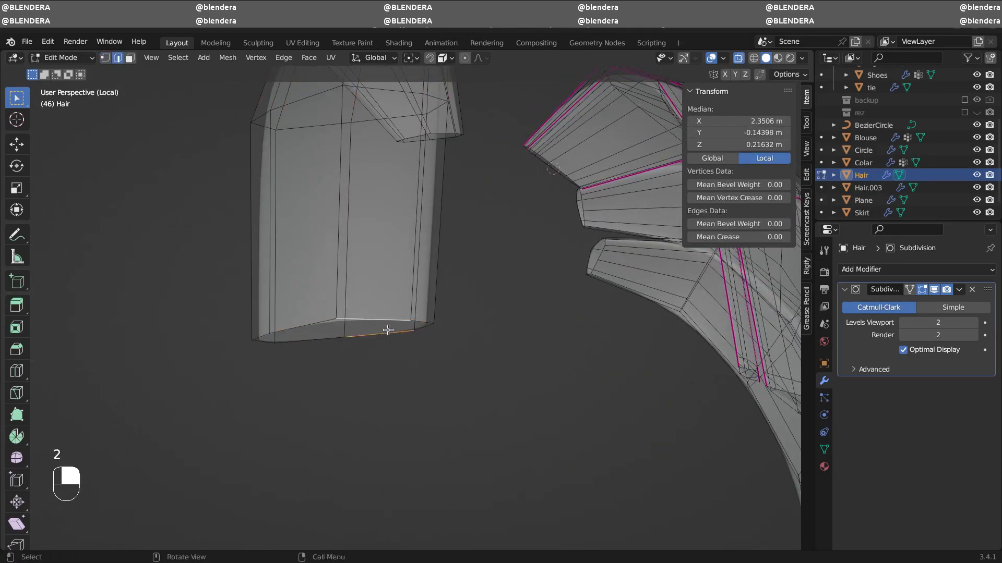
- Fill the open lower end of the outer strand with faces, starting from its bottom edges
{"action": "left_click", "coordinate": [399, 337]}
{"action": "middle_click_drag", "start_coordinate": [399, 336], "coordinate": [387, 313]}
{"action": "left_click", "coordinate": [332, 282]}
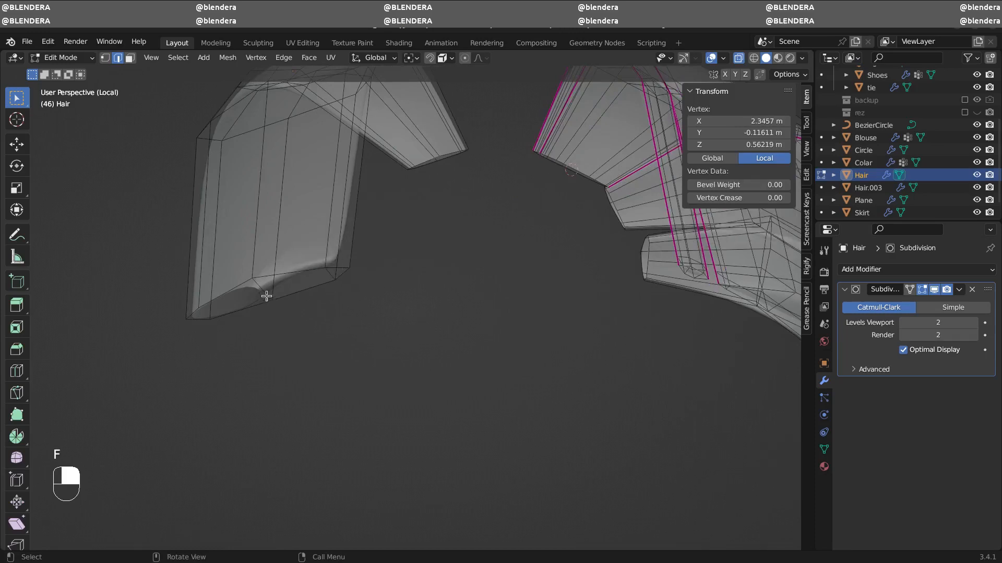
{"action": "key", "text": "f"}
{"action": "key", "text": "f"}
{"action": "middle_click_drag", "start_coordinate": [267, 296], "coordinate": [365, 337]}
- Add a loop cut around the outer strand, slide it close to the tip with a factor of about -0.8, and leave local view
{"action": "key", "text": "ctrl+r"}
{"action": "left_click", "coordinate": [395, 338]}
{"action": "left_click", "coordinate": [400, 446]}
{"action": "scroll", "coordinate": [442, 333], "scroll_direction": "down", "scroll_amount": 3}
{"action": "middle_click_drag", "start_coordinate": [442, 333], "coordinate": [476, 324]}
{"action": "key", "text": "KP_1"}
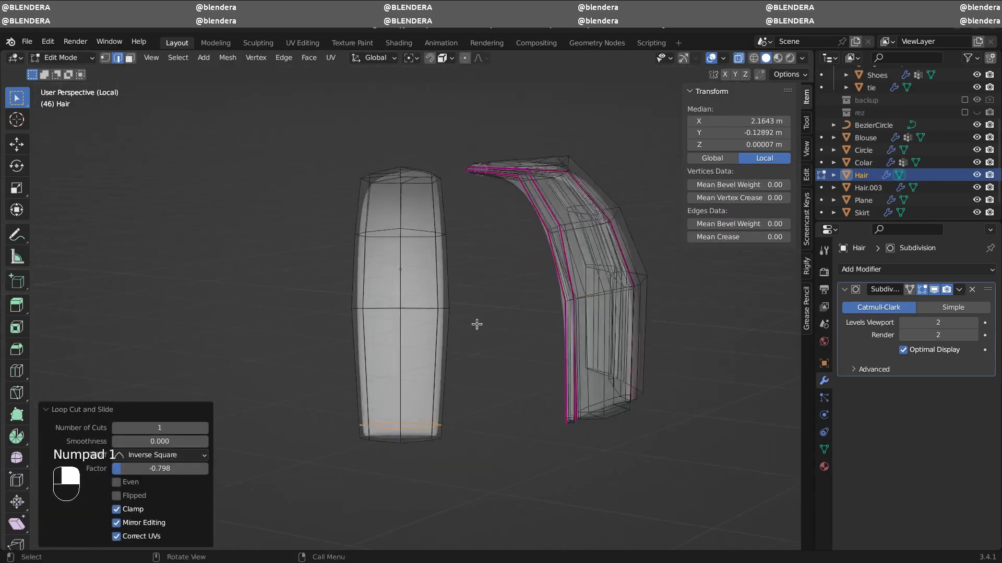
{"action": "key", "text": "Tab"}
{"action": "key", "text": "Tab"}
{"action": "key", "text": "KP_Divide"}
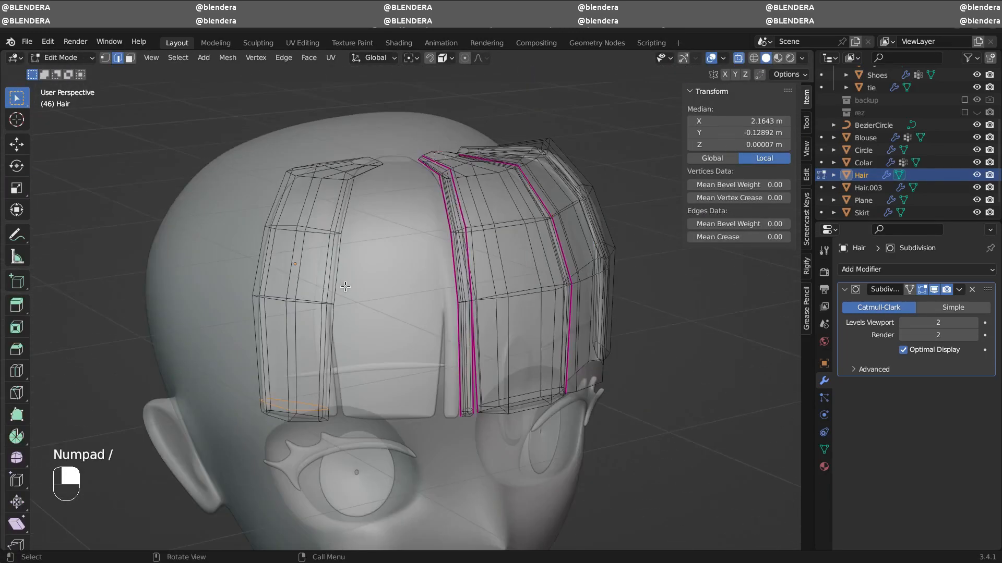
- Turn on proportional editing and shift the outer strand's inner-edge vertices outward at mid height, at the tip and near the crown
{"action": "left_click", "coordinate": [466, 58]}
{"action": "left_click", "coordinate": [486, 59]}
{"action": "key", "text": "g"}
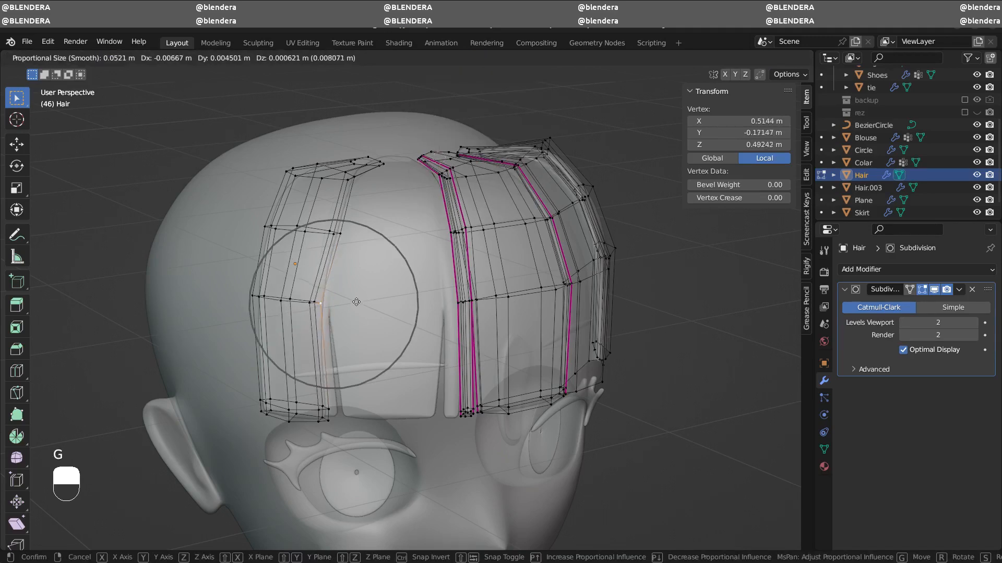
{"action": "left_click", "coordinate": [355, 300]}
{"action": "left_click", "coordinate": [328, 409]}
{"action": "key", "text": "g"}
{"action": "left_click", "coordinate": [322, 410]}
{"action": "left_click", "coordinate": [340, 234]}
{"action": "key", "text": "g"}
{"action": "left_click", "coordinate": [334, 229]}
- In top view, move the inner-edge vertices at the outer strand's crown end back from the neighbouring strand
{"action": "left_click", "coordinate": [354, 177]}
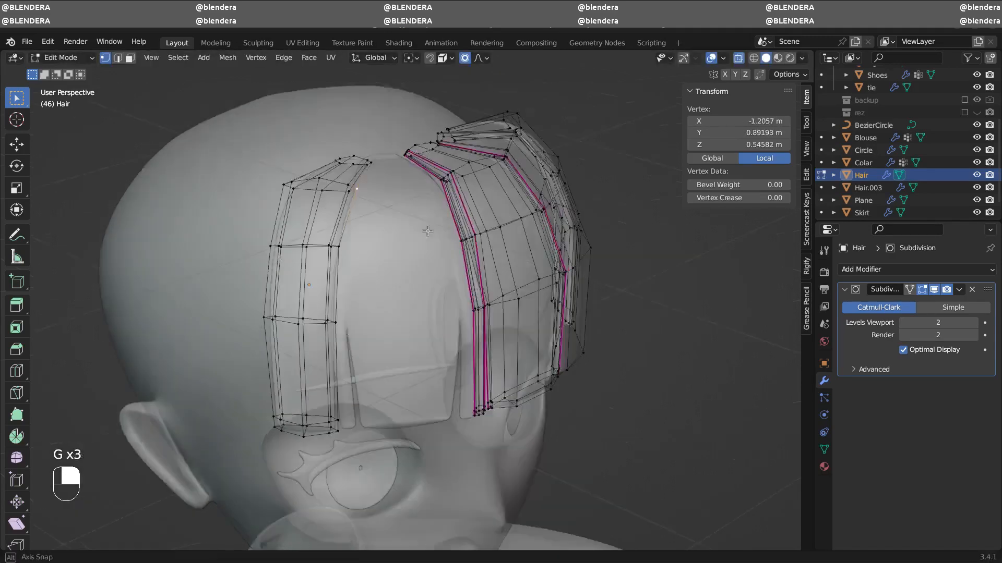
{"action": "key", "text": "KP_7"}
{"action": "key", "text": "g"}
{"action": "left_click", "coordinate": [418, 251]}
{"action": "key", "text": "g"}
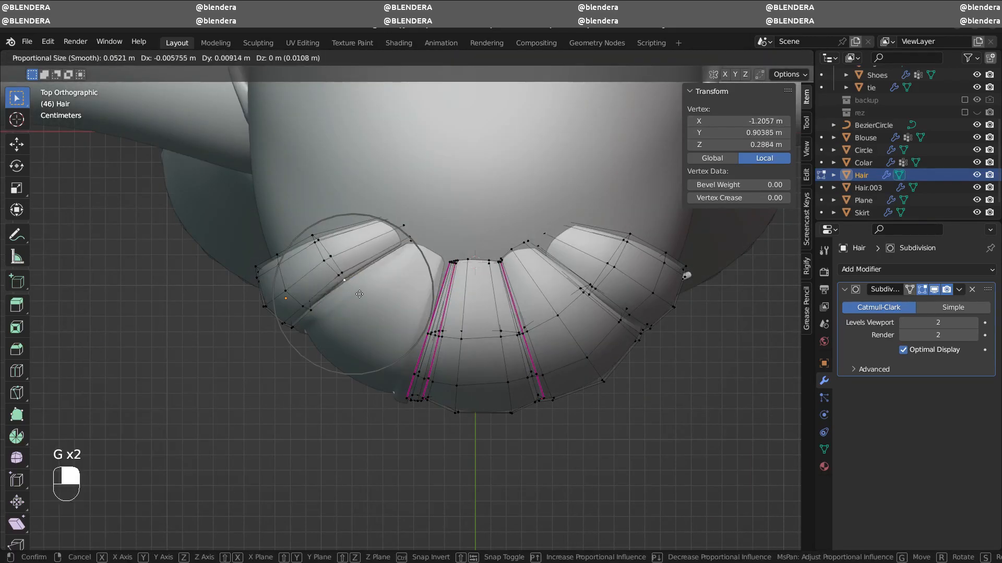
{"action": "left_click", "coordinate": [416, 215]}
{"action": "left_click", "coordinate": [399, 213]}
- Try moving two vertices along the outer strand's rear edge, and undo the moves
{"action": "middle_click_drag", "start_coordinate": [400, 213], "coordinate": [522, 263]}
{"action": "left_click", "coordinate": [523, 265]}
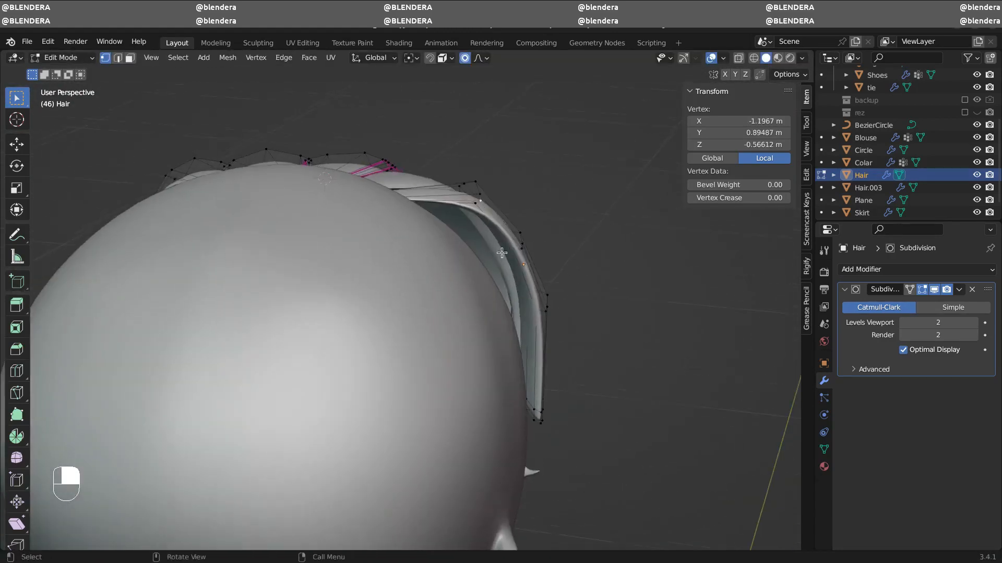
{"action": "key", "text": "g"}
{"action": "left_click", "coordinate": [529, 287]}
{"action": "left_click", "coordinate": [546, 308]}
{"action": "key", "text": "g"}
{"action": "left_click", "coordinate": [544, 308]}
{"action": "middle_click_drag", "start_coordinate": [544, 308], "coordinate": [608, 309]}
{"action": "key", "text": "ctrl+z"}
{"action": "key", "text": "ctrl+z"}
{"action": "key", "text": "ctrl+z"}
- Move a rear-edge vertex of the outer strand about 0.0063 m in X, 0.0032 m in Y and -0.0027 m in Z, and adjust that edge further
{"action": "key", "text": "g"}
{"action": "left_click", "coordinate": [585, 262]}
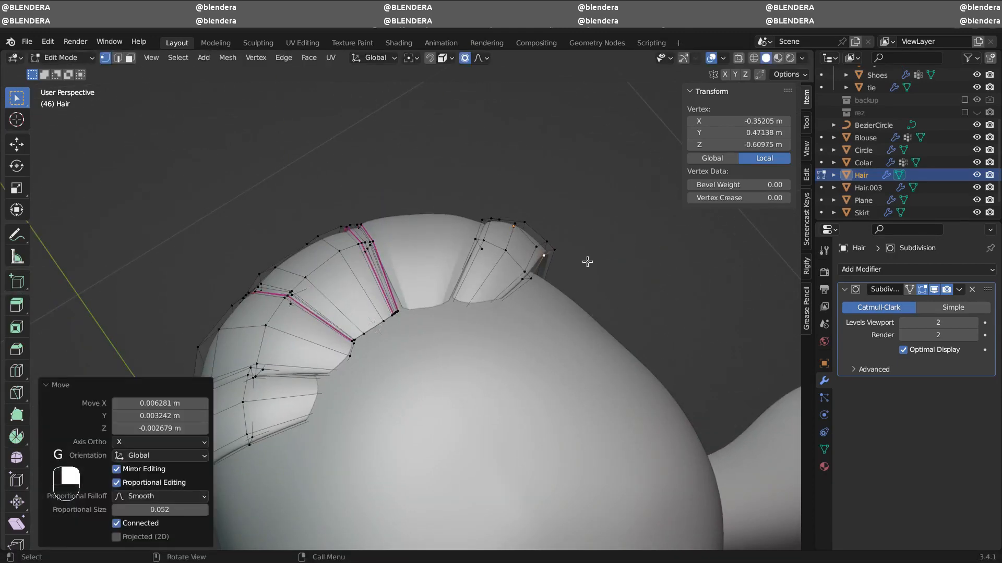
{"action": "left_click", "coordinate": [552, 263]}
{"action": "key", "text": "g"}
{"action": "middle_click_drag", "start_coordinate": [586, 261], "coordinate": [461, 315]}
{"action": "left_click", "coordinate": [556, 257]}
{"action": "left_click", "coordinate": [548, 259]}
{"action": "key", "text": "g"}
{"action": "left_click", "coordinate": [556, 255]}
- Move the outer strand's inner-edge vertex at mid height about -0.0022 m in X and 0.0019 m in Y, and nudge an upper front vertex sideways
{"action": "left_click", "coordinate": [380, 236]}
{"action": "key", "text": "g"}
{"action": "left_click", "coordinate": [375, 238]}
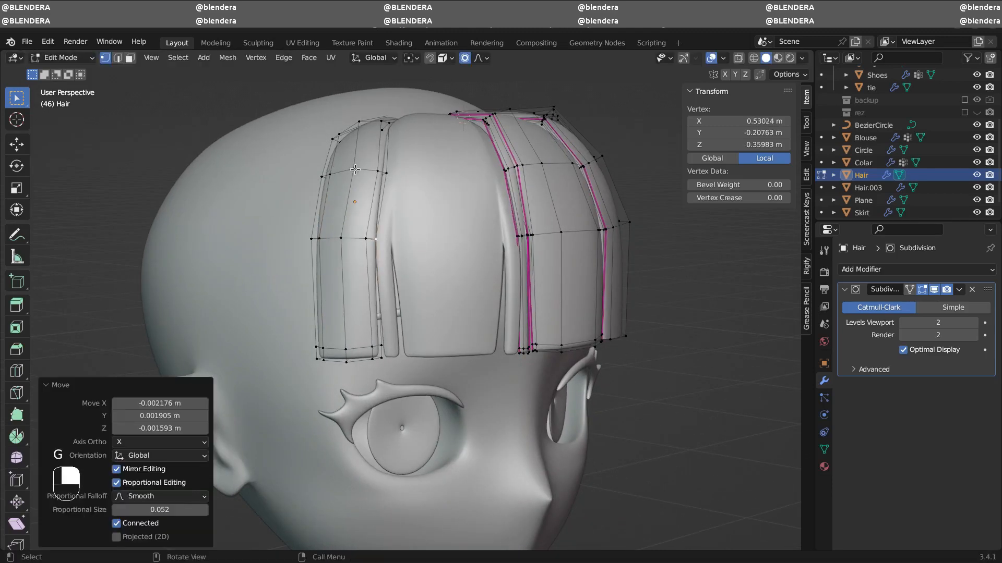
{"action": "left_click", "coordinate": [352, 170]}
{"action": "key", "text": "g"}
{"action": "left_click", "coordinate": [347, 171]}
- Move the vertex at the bottom of the outer strand's tip to reshape its lower end
{"action": "middle_click_drag", "start_coordinate": [357, 364], "coordinate": [292, 346]}
{"action": "left_click", "coordinate": [319, 368]}
{"action": "key", "text": "g"}
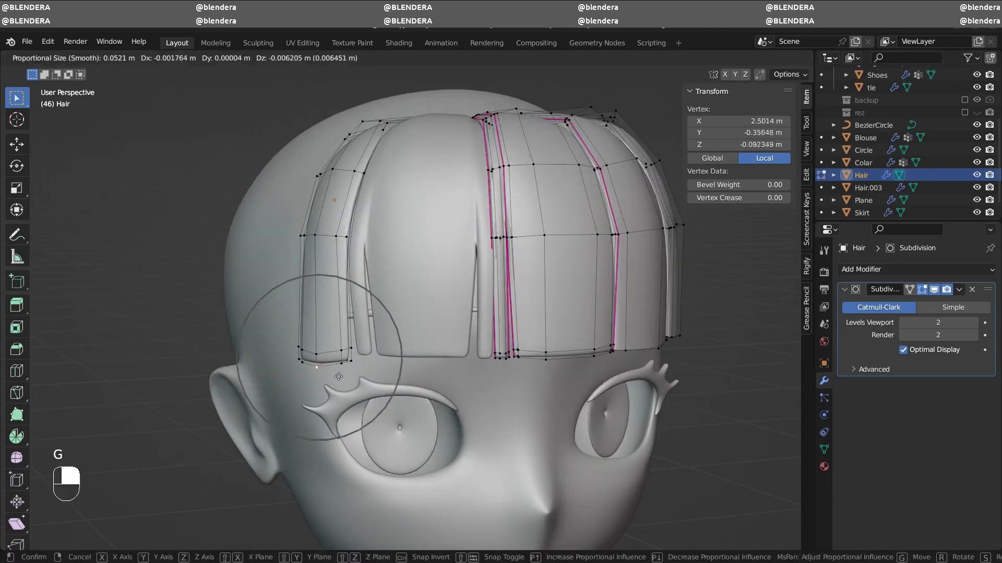
{"action": "left_click", "coordinate": [342, 367]}
- Pull the lower rear corner vertex of the outer strand inward by about 0.0037 m in X and 0.0012 m in Y
{"action": "key", "text": "KP_1"}
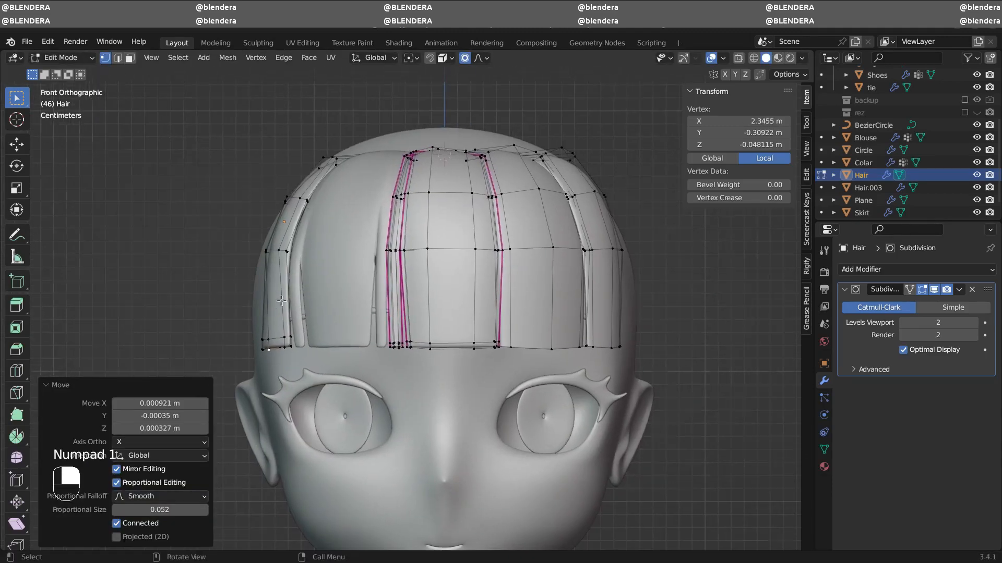
{"action": "middle_click_drag", "start_coordinate": [282, 300], "coordinate": [410, 280]}
{"action": "left_click", "coordinate": [283, 233]}
{"action": "key", "text": "g"}
{"action": "left_click", "coordinate": [307, 246]}
{"action": "middle_click_drag", "start_coordinate": [307, 246], "coordinate": [366, 323]}
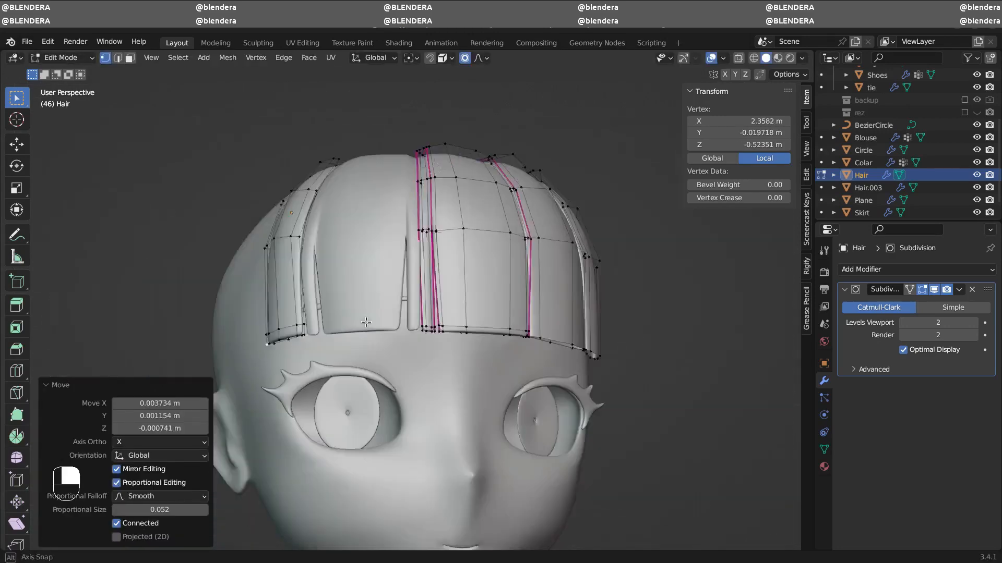
- Select the linked mesh of the outermost strand on the character's left side and delete it from Hair
{"action": "key", "text": "KP_1"}
{"action": "key", "text": "Tab"}
{"action": "key", "text": "Tab"}
{"action": "key", "text": "l"}
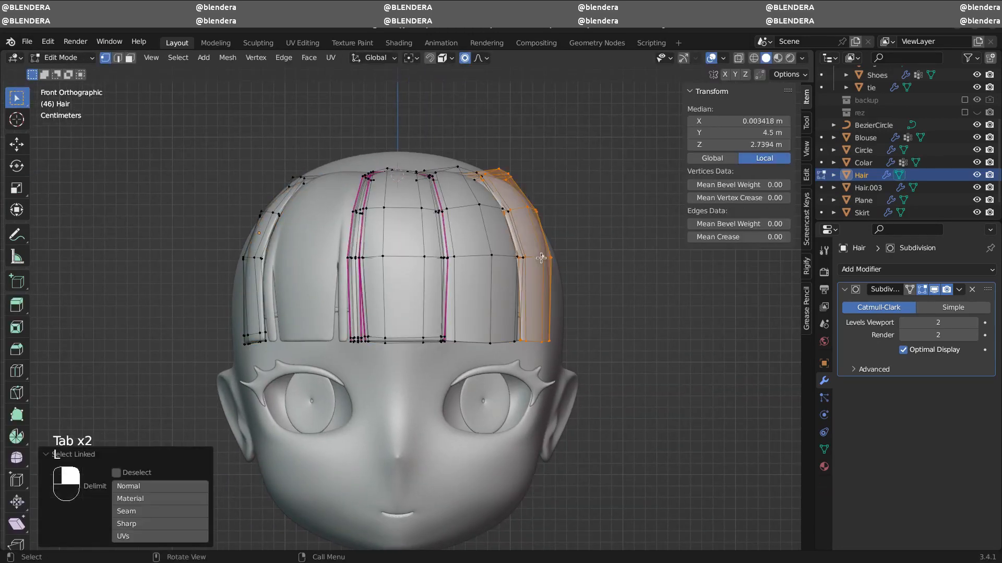
{"action": "key", "text": "x"}
{"action": "left_click", "coordinate": [539, 261]}
- Separate the reshaped outer strand from Hair into its own object and duplicate it in place
{"action": "key", "text": "l"}
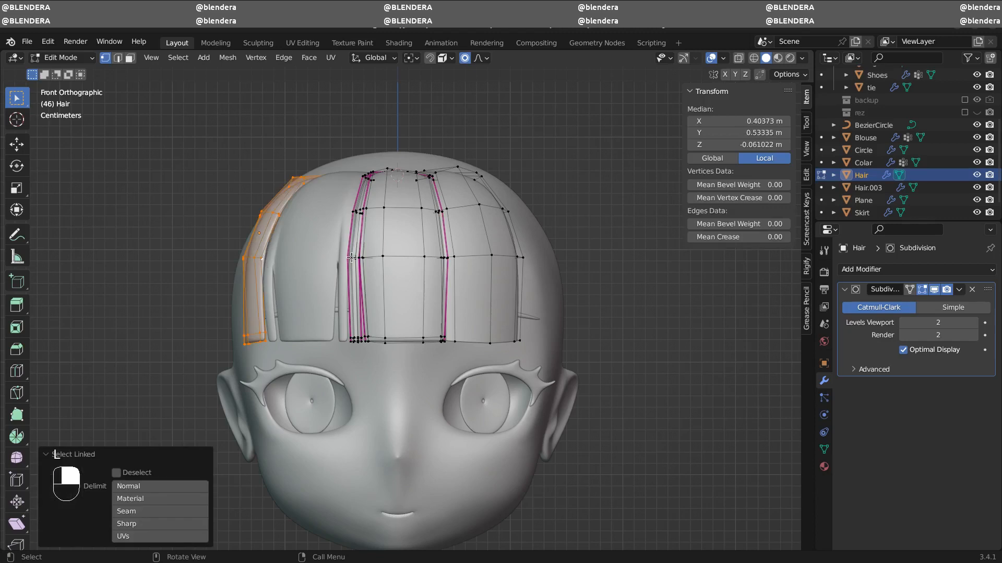
{"action": "key", "text": "KP_7"}
{"action": "key", "text": "p"}
{"action": "left_click", "coordinate": [316, 288]}
{"action": "key", "text": "Tab"}
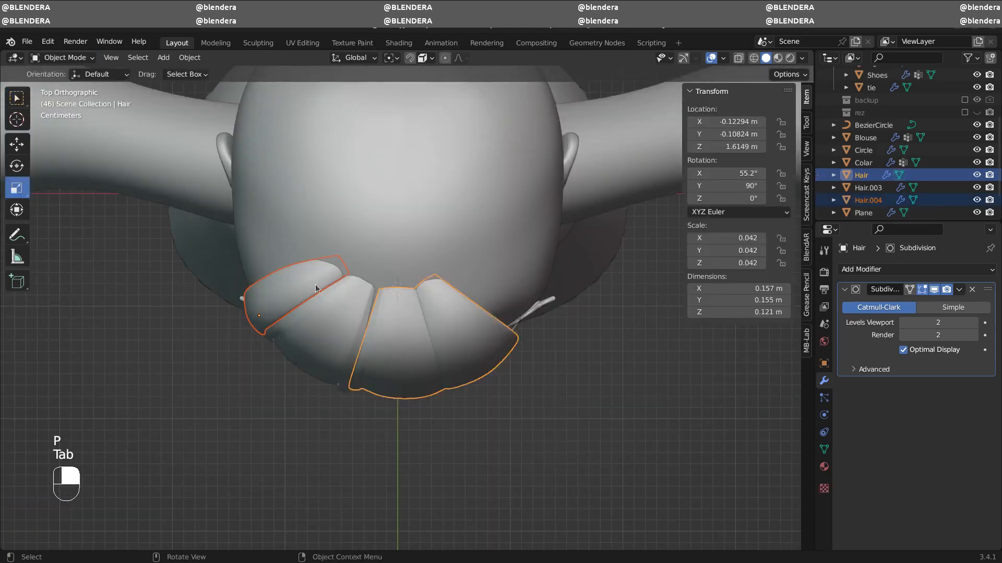
{"action": "key", "text": "shift+d"}
{"action": "right_click", "coordinate": [395, 330]}
- Try rotating the duplicated strand 180° in top view, and undo the rotation
{"action": "key", "text": "r"}
{"action": "key", "text": "ctrl+z"}
{"action": "type", "text": "r180"}
{"action": "key", "text": "Return"}
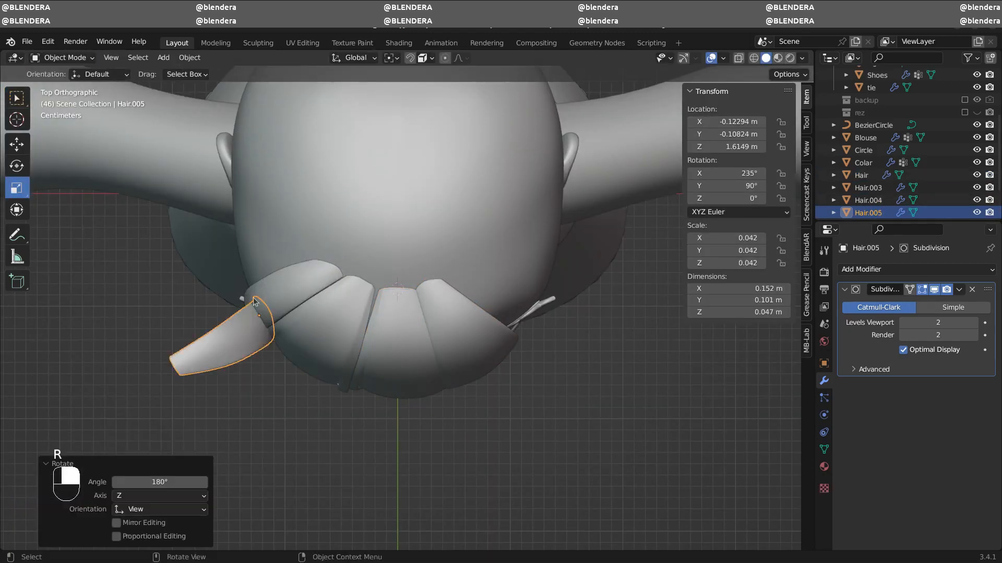
{"action": "key", "text": "ctrl+z"}
- Move the duplicated strand about 0.237 m along X to the opposite side and mirror it on global X, nudging it into place
{"action": "key", "text": "g"}
{"action": "key", "text": "x"}
{"action": "left_click", "coordinate": [535, 288]}
{"action": "right_click", "coordinate": [534, 288]}
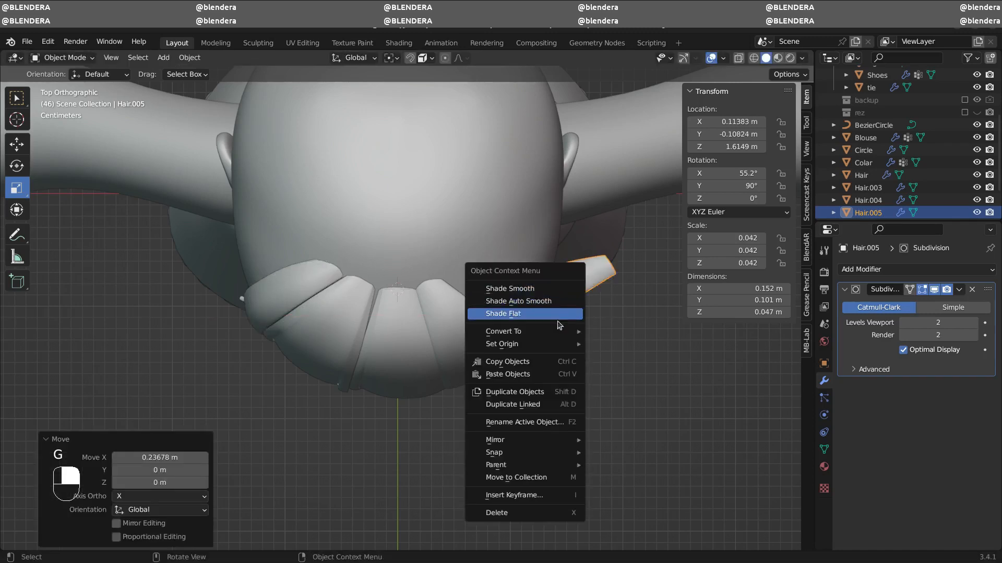
{"action": "left_click", "coordinate": [618, 460]}
{"action": "key", "text": "ctrl+z"}
{"action": "right_click", "coordinate": [540, 285]}
{"action": "mouse_move", "coordinate": [541, 288]}
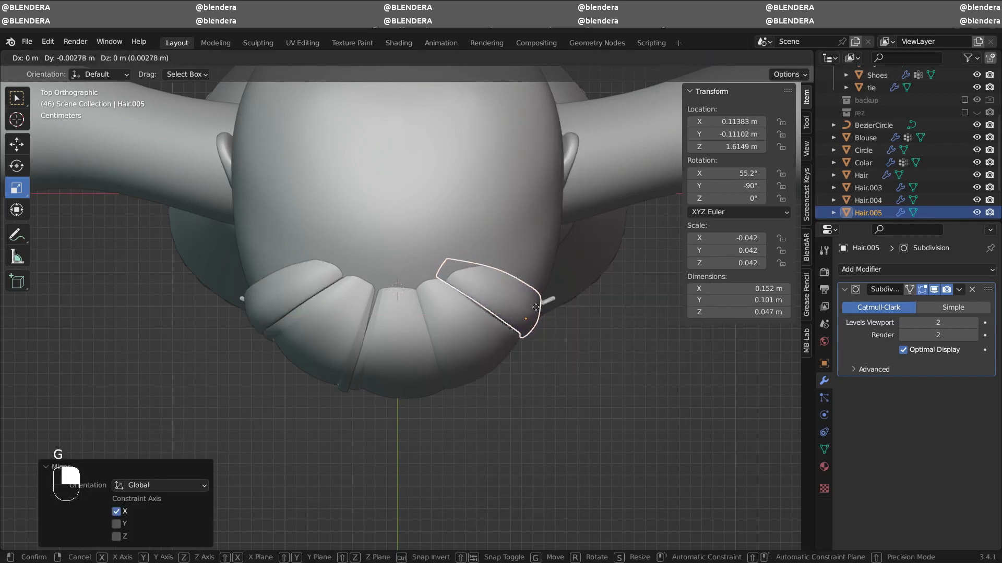
{"action": "left_click", "coordinate": [534, 307]}
- Move the end vertex loop at the root of the mirrored strand in top view so it follows the head
{"action": "middle_click_drag", "start_coordinate": [534, 306], "coordinate": [521, 225]}
{"action": "key", "text": "Tab"}
{"action": "left_click", "coordinate": [741, 60]}
{"action": "left_click", "coordinate": [422, 196], "text": "alt"}
{"action": "middle_click_drag", "start_coordinate": [422, 196], "coordinate": [469, 208]}
{"action": "key", "text": "KP_7"}
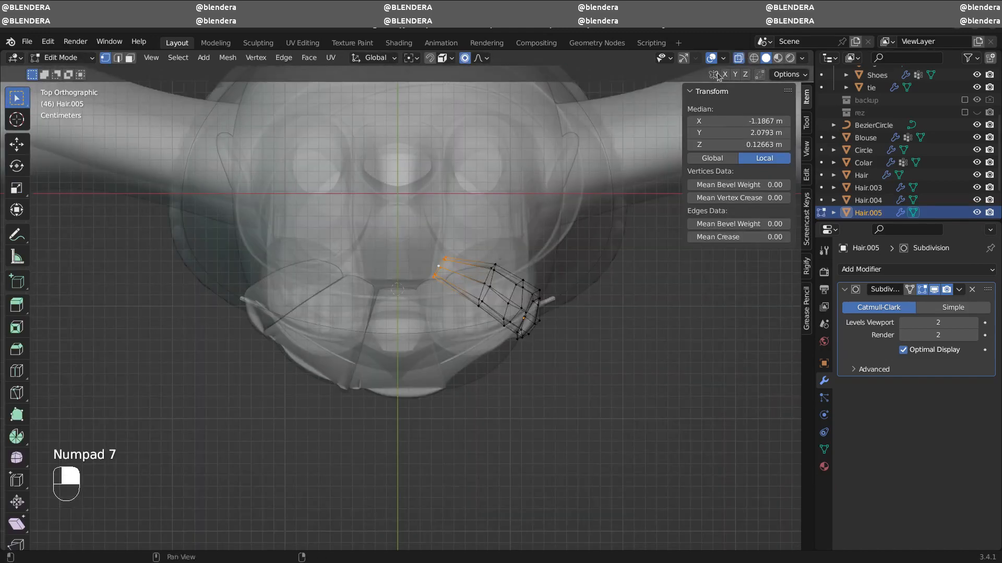
{"action": "left_click", "coordinate": [739, 59]}
{"action": "key", "text": "g"}
{"action": "left_click", "coordinate": [485, 257]}
{"action": "middle_click_drag", "start_coordinate": [485, 257], "coordinate": [412, 209]}
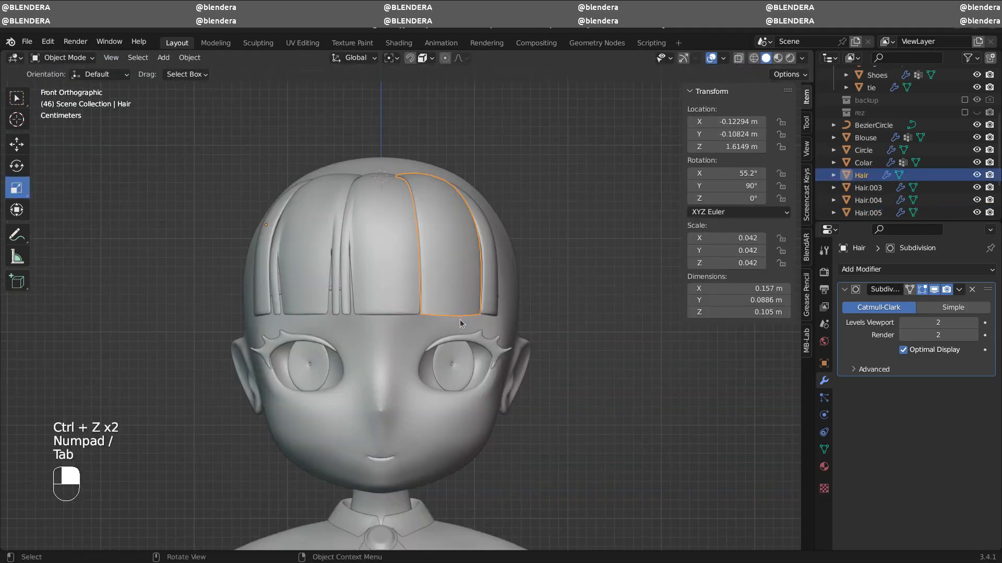
- Isolate the Hair strand in local view and rip its bottom front and back vertices near the inner side edge
{"action": "key", "text": "KP_Divide"}
{"action": "key", "text": "Tab"}
{"action": "middle_click_drag", "start_coordinate": [506, 348], "coordinate": [347, 424]}
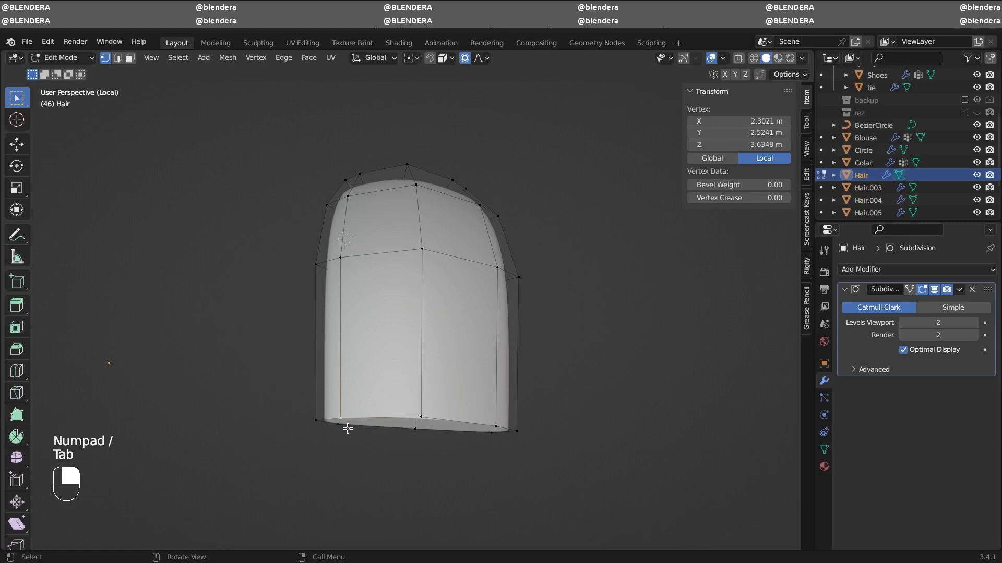
{"action": "left_click", "coordinate": [340, 424]}
{"action": "key", "text": "v"}
{"action": "left_click", "coordinate": [340, 429]}
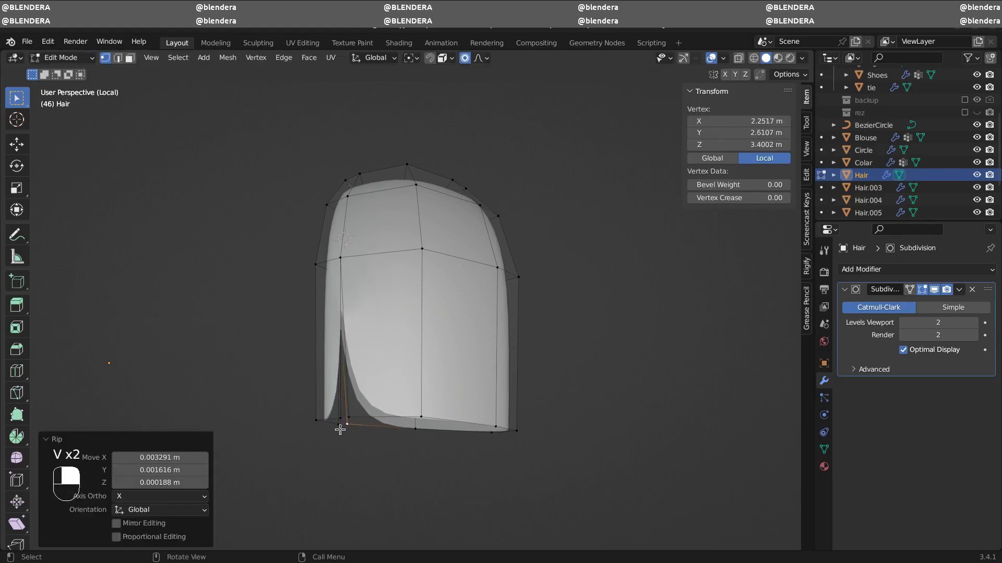
- Add vertical loop cuts along the narrow inner lock separated by the rip
{"action": "left_click_drag", "start_coordinate": [333, 424], "coordinate": [333, 429]}
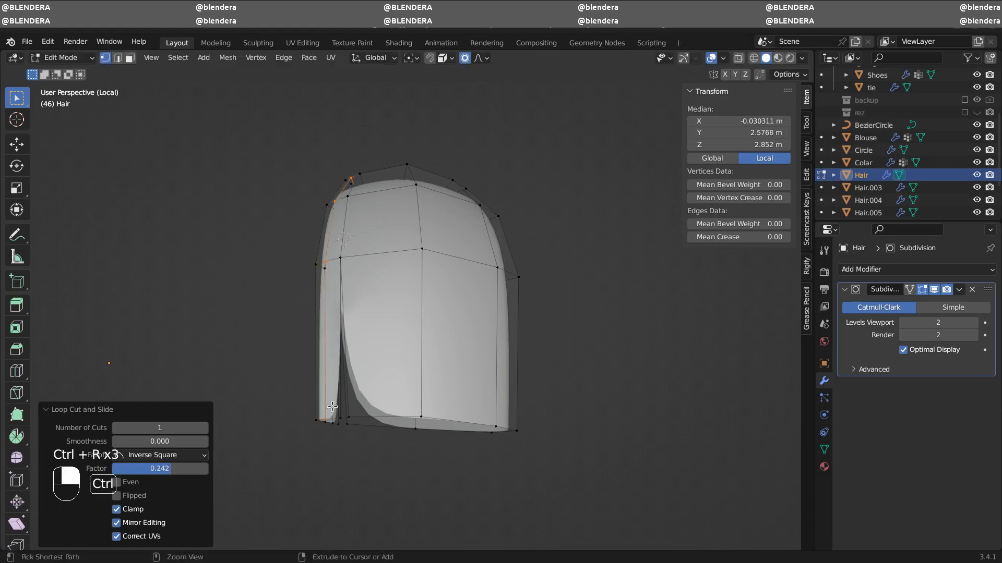
{"action": "left_click", "coordinate": [330, 420]}
{"action": "mouse_move", "coordinate": [332, 419]}
{"action": "middle_mouse_down"}
{"action": "mouse_move", "coordinate": [346, 385]}
{"action": "mouse_move", "coordinate": [339, 414]}
{"action": "middle_mouse_up"}
- Merge the front and back vertices at the top of the inner split at their center
{"action": "left_click", "coordinate": [419, 248]}
{"action": "middle_click_drag", "start_coordinate": [419, 248], "coordinate": [344, 302]}
{"action": "left_click", "coordinate": [736, 59]}
{"action": "left_click", "coordinate": [309, 304], "text": "shift"}
{"action": "middle_click_drag", "start_coordinate": [310, 304], "coordinate": [433, 327]}
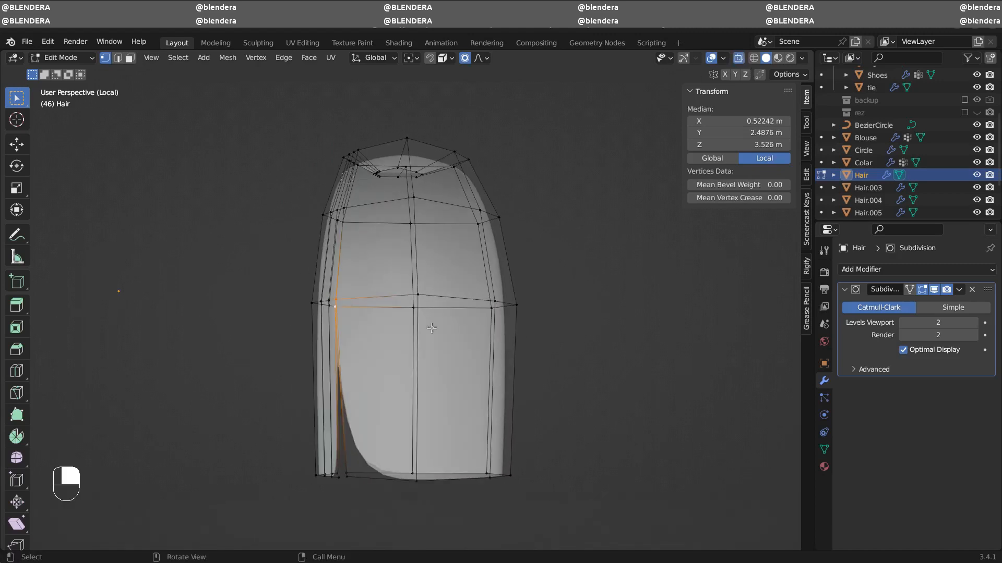
{"action": "key", "text": "m"}
{"action": "left_click", "coordinate": [410, 336]}
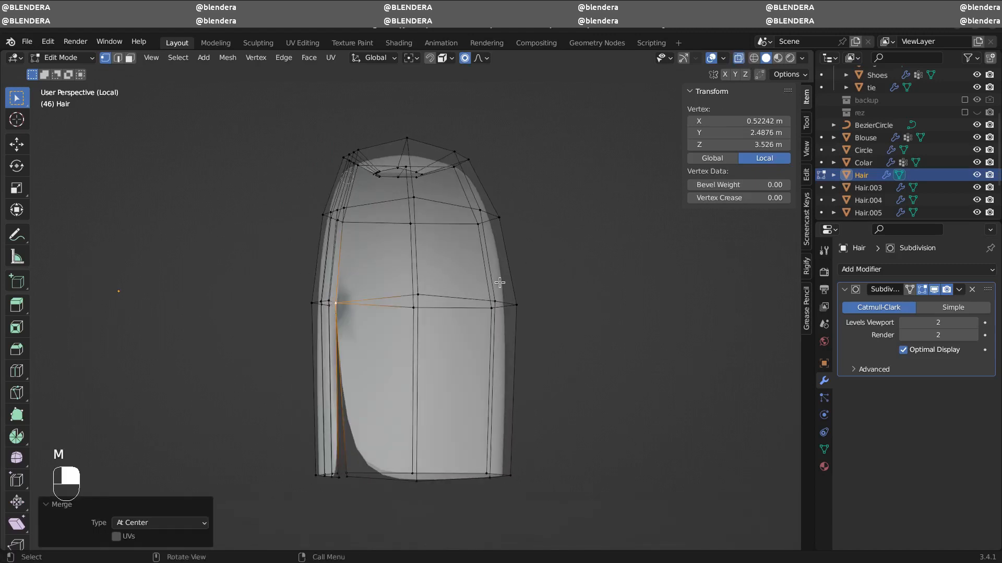
- Turn off proportional editing and reposition the narrow inner lock's vertices level with the top of the split
{"action": "middle_click_drag", "start_coordinate": [499, 283], "coordinate": [399, 324]}
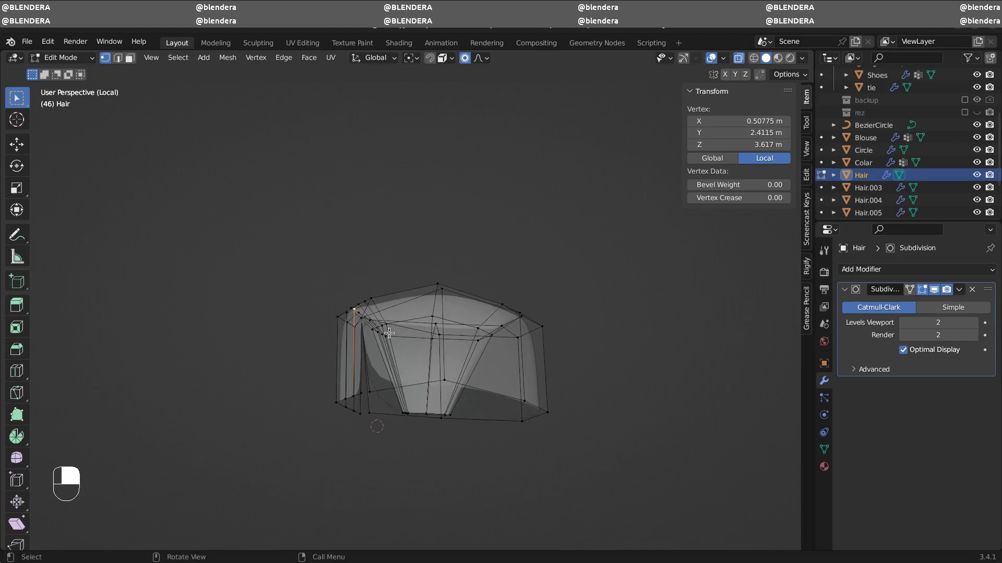
{"action": "key", "text": "g"}
{"action": "right_click", "coordinate": [390, 338]}
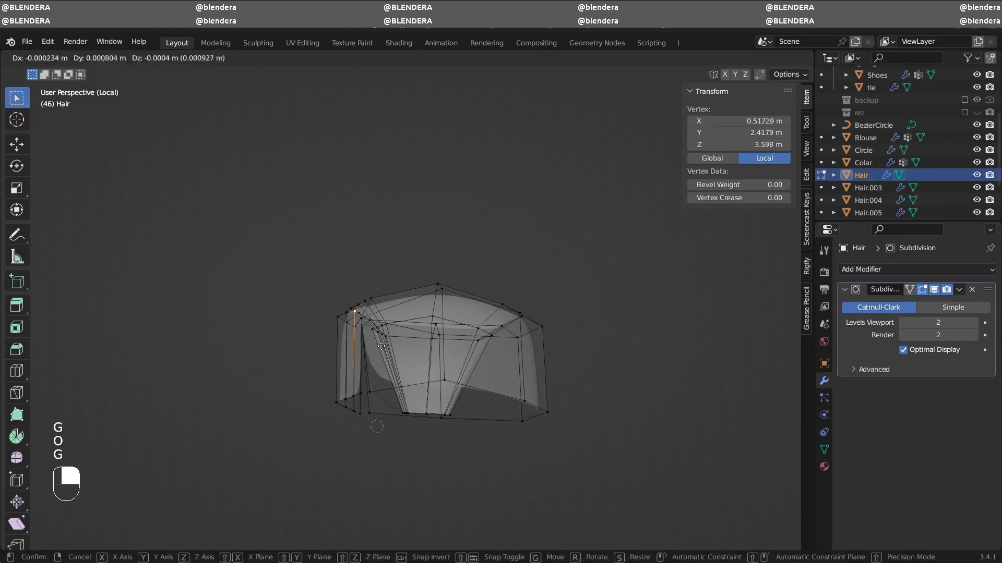
{"action": "left_click", "coordinate": [347, 319]}
{"action": "key", "text": "g"}
{"action": "left_click", "coordinate": [342, 323]}
{"action": "key", "text": "g"}
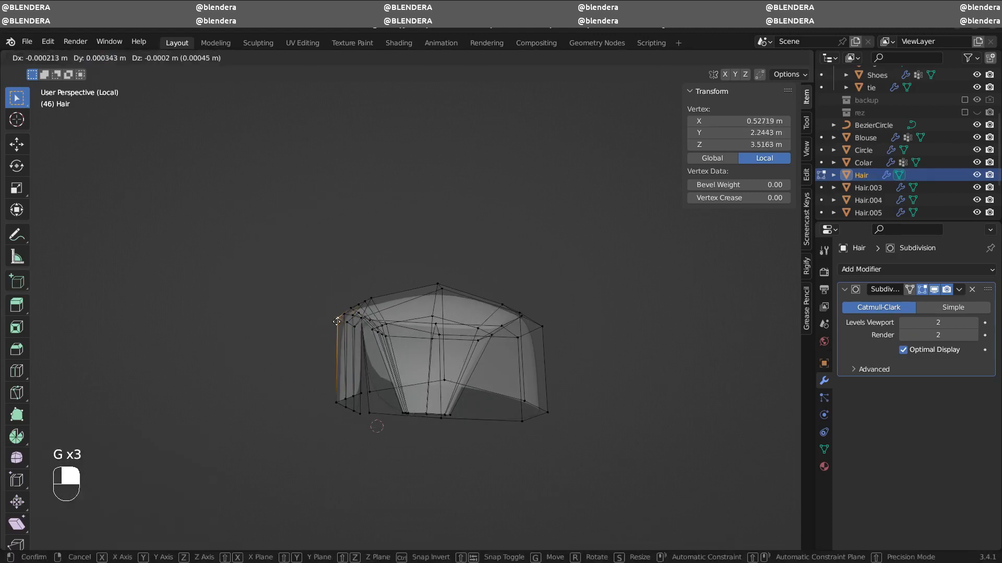
{"action": "left_click", "coordinate": [348, 321]}
{"action": "key", "text": "g"}
{"action": "left_click", "coordinate": [357, 322]}
- Add a vertical loop cut on the wide lock close to the inner split
{"action": "middle_click_drag", "start_coordinate": [397, 341], "coordinate": [369, 466]}
{"action": "key", "text": "ctrl+r"}
{"action": "left_click", "coordinate": [410, 464]}
{"action": "left_click", "coordinate": [383, 468]}
- Merge the pairs of bottom corner vertices on both sides of the inner split
{"action": "left_click", "coordinate": [359, 419]}
{"action": "left_click", "coordinate": [368, 471]}
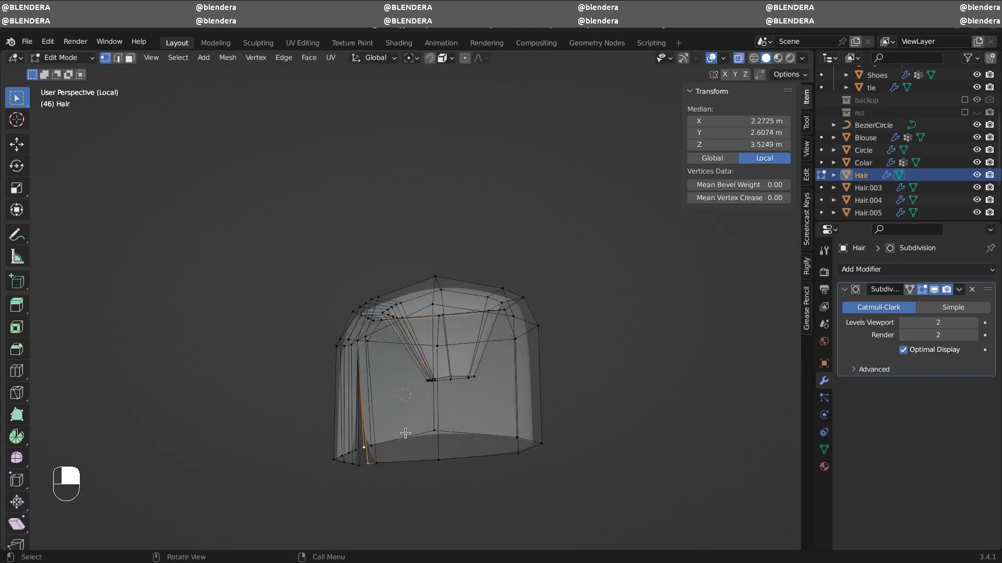
{"action": "middle_click_drag", "start_coordinate": [405, 434], "coordinate": [432, 477]}
{"action": "key", "text": "m"}
{"action": "left_click", "coordinate": [431, 477]}
{"action": "middle_click_drag", "start_coordinate": [456, 401], "coordinate": [477, 334], "text": "shift"}
{"action": "left_click", "coordinate": [388, 414]}
{"action": "left_click", "coordinate": [390, 402], "text": "shift"}
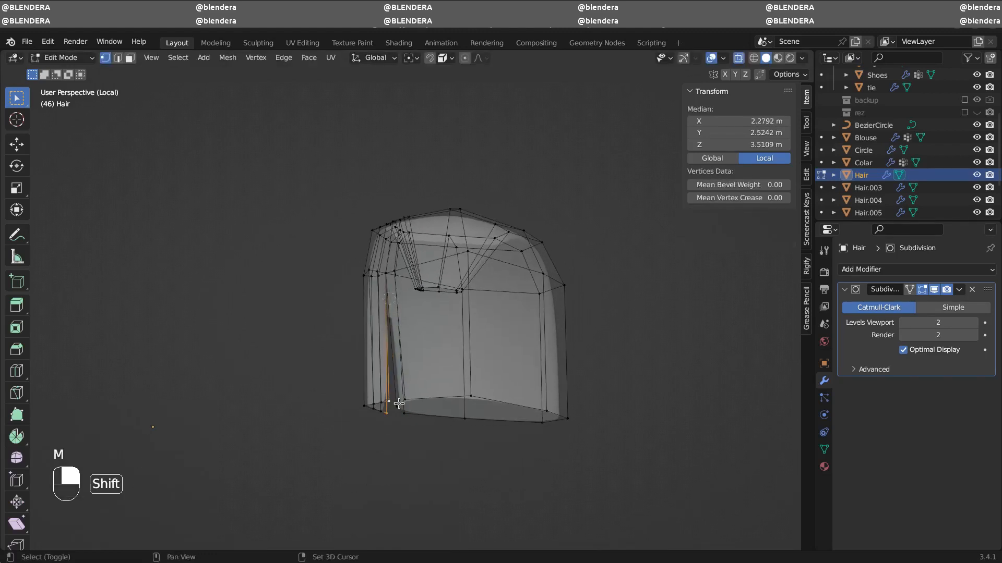
{"action": "key", "text": "m"}
{"action": "left_click", "coordinate": [392, 409]}
- Move the bottom vertices of the narrow inner lock to round its end outline
{"action": "middle_click_drag", "start_coordinate": [391, 409], "coordinate": [330, 277], "text": "ctrl"}
{"action": "key", "text": "g"}
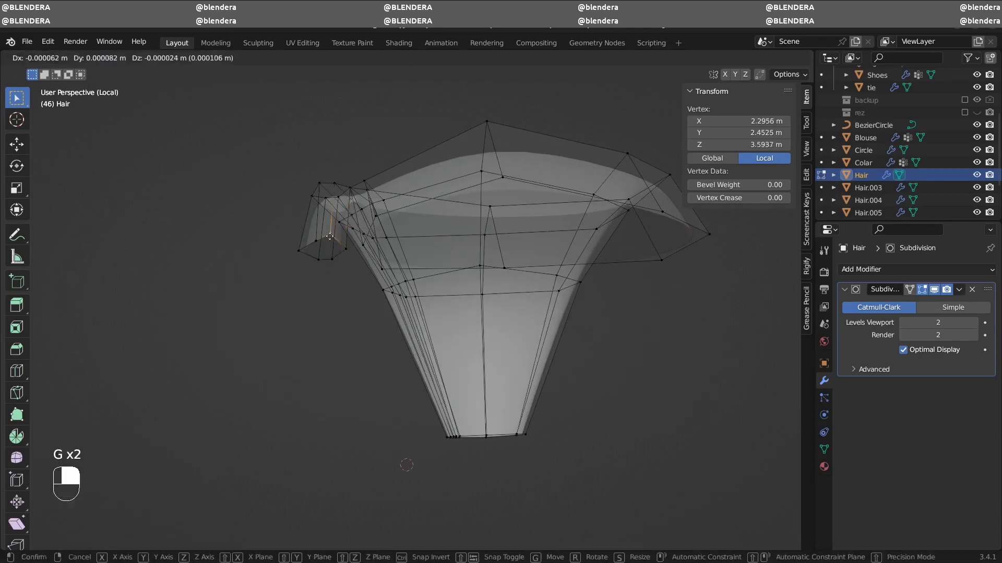
{"action": "left_click", "coordinate": [328, 244]}
{"action": "left_click", "coordinate": [316, 241]}
{"action": "key", "text": "g"}
{"action": "left_click", "coordinate": [313, 244]}
{"action": "left_click", "coordinate": [317, 263]}
{"action": "key", "text": "g"}
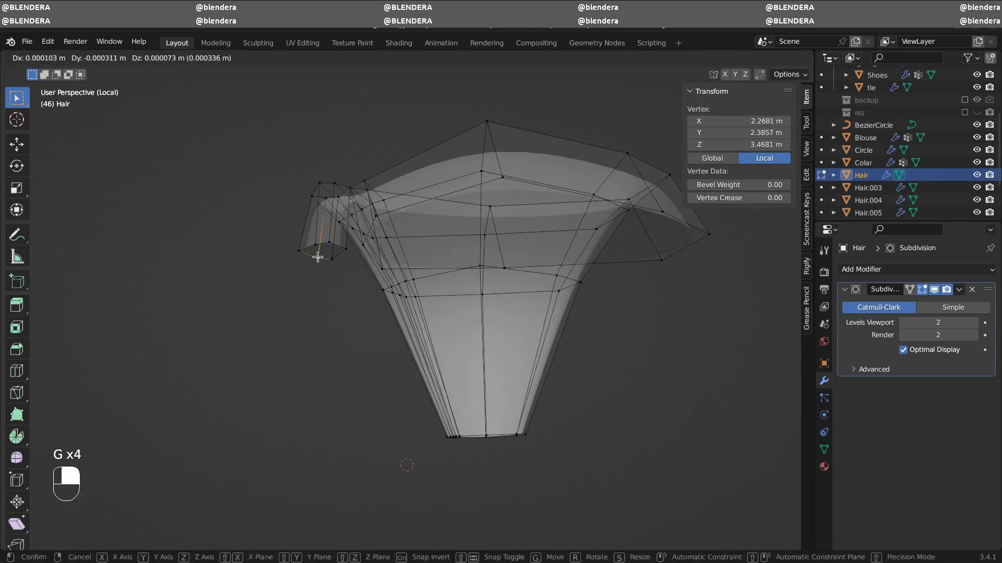
{"action": "left_click", "coordinate": [318, 254]}
- Fill the open end of the narrow inner lock with faces and add a loop cut close to its tip
{"action": "left_click", "coordinate": [332, 256], "text": "shift"}
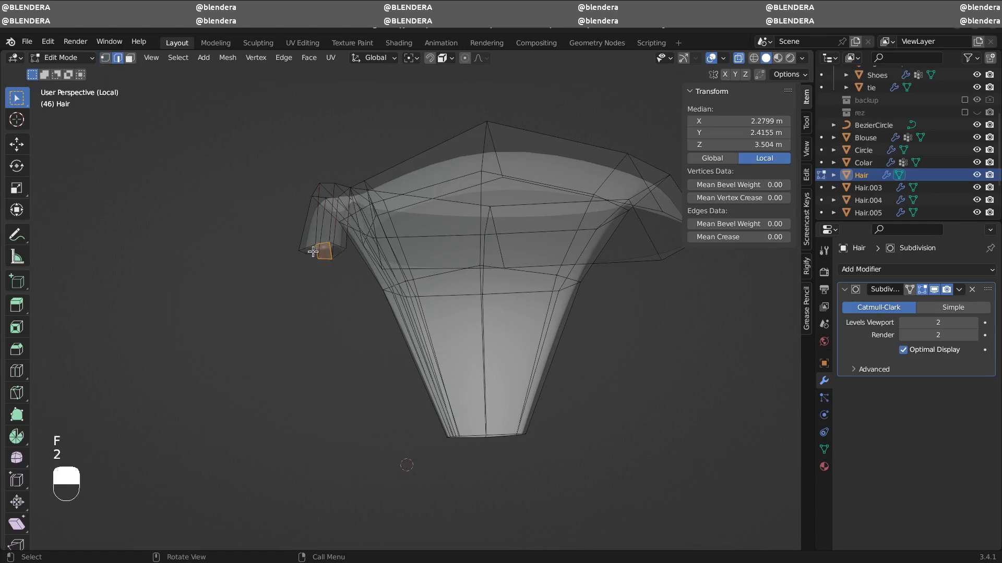
{"action": "middle_click_drag", "start_coordinate": [379, 272], "coordinate": [335, 380]}
{"action": "left_click", "coordinate": [335, 377]}
{"action": "left_click", "coordinate": [338, 492]}
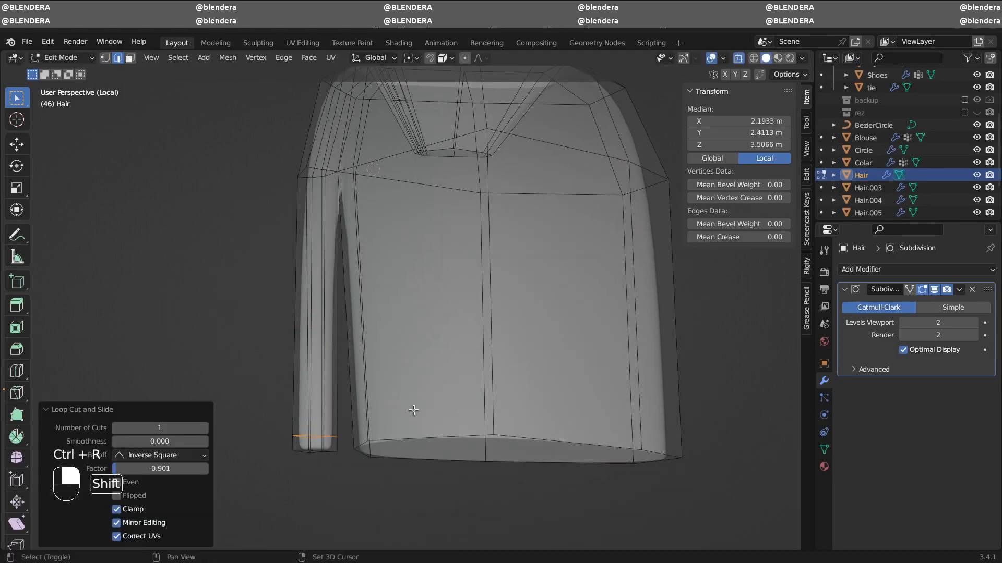
- Fill the open bottom of the wide lock with faces on the part next to the inner split
{"action": "middle_click_drag", "start_coordinate": [441, 375], "coordinate": [365, 343]}
{"action": "left_click", "coordinate": [413, 336]}
{"action": "left_click", "coordinate": [388, 276]}
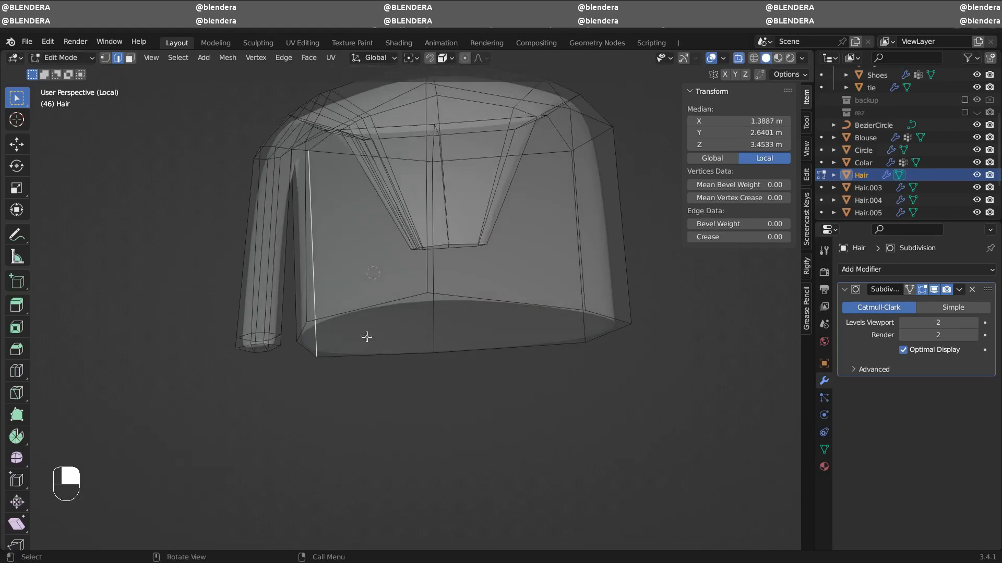
{"action": "key", "text": "3"}
{"action": "left_click", "coordinate": [374, 354]}
{"action": "left_click", "coordinate": [365, 320], "text": "shift"}
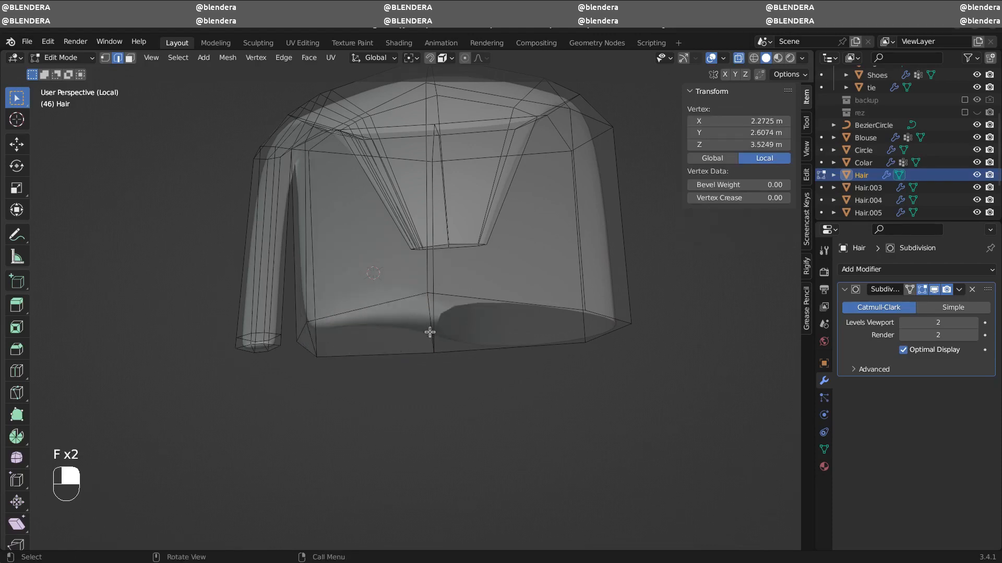
- Rip the strand's bottom front and back vertices near the outer side edge to split off a second narrow lock
{"action": "middle_click_drag", "start_coordinate": [519, 339], "coordinate": [492, 364]}
{"action": "key", "text": "Tab"}
{"action": "key", "text": "Tab"}
{"action": "key", "text": "1"}
{"action": "key", "text": "v"}
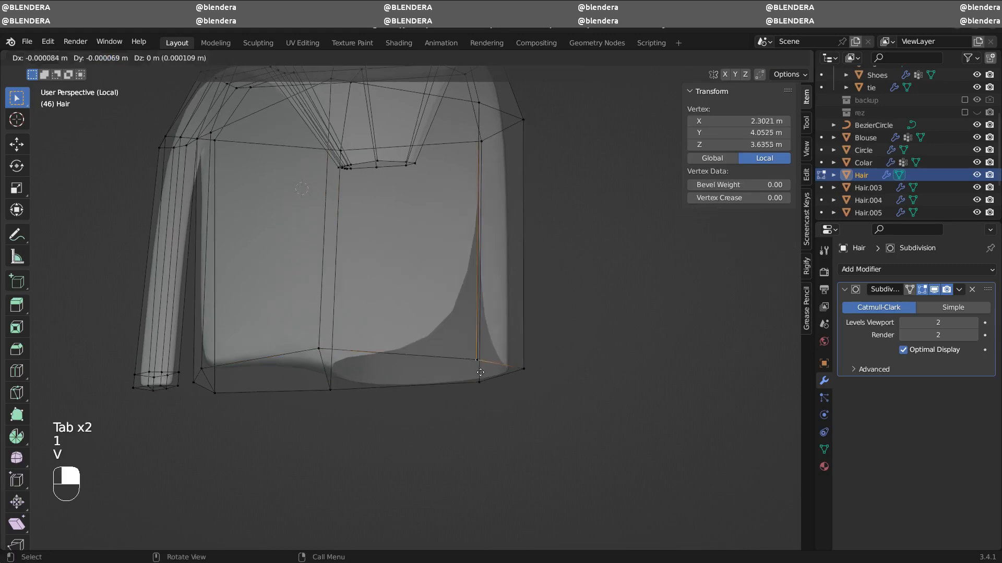
{"action": "left_click", "coordinate": [489, 371]}
{"action": "key", "text": "v"}
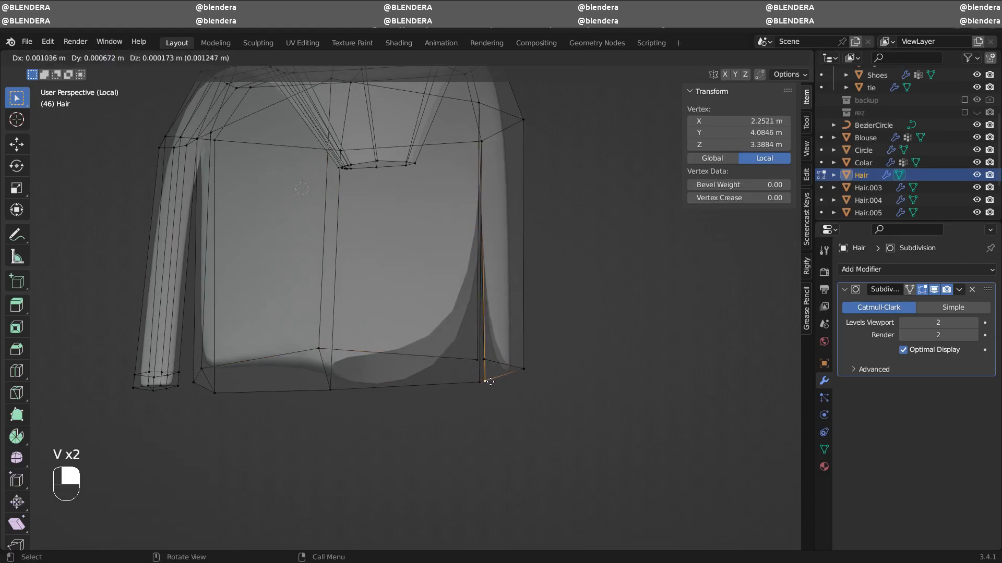
{"action": "left_click", "coordinate": [490, 382]}
- Add vertical loop cuts along the narrow outer lock
{"action": "key", "text": "ctrl+r"}
{"action": "left_click_drag", "start_coordinate": [512, 381], "coordinate": [500, 383]}
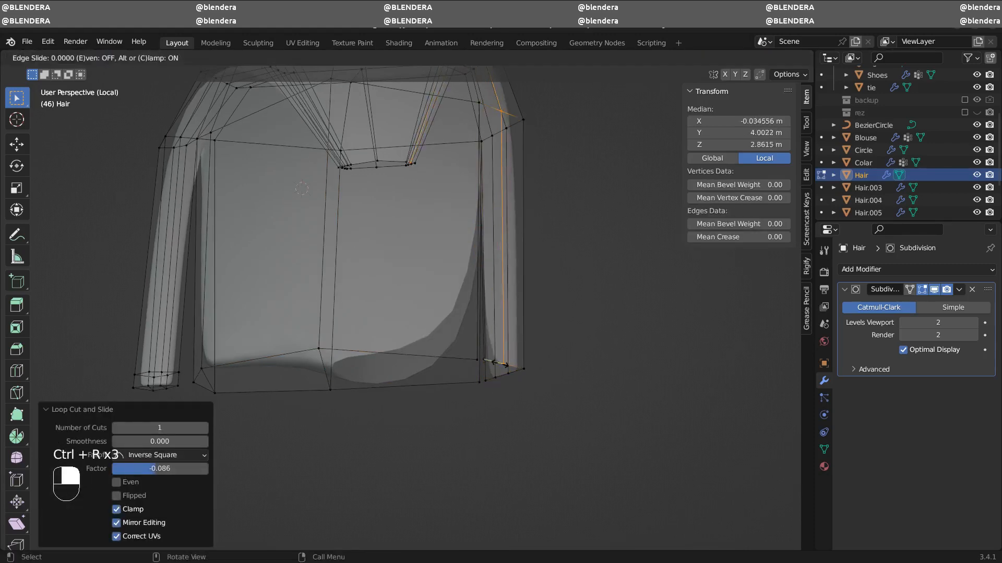
{"action": "left_click", "coordinate": [506, 362]}
{"action": "left_click", "coordinate": [507, 370]}
- Merge the front and back vertices at the top of the outer split at their center and adjust the neighbouring lock vertices
{"action": "mouse_move", "coordinate": [507, 371]}
{"action": "middle_mouse_down"}
{"action": "mouse_move", "coordinate": [492, 285]}
{"action": "mouse_move", "coordinate": [505, 357]}
{"action": "middle_mouse_up"}
{"action": "left_click", "coordinate": [492, 285]}
{"action": "left_click", "coordinate": [503, 257]}
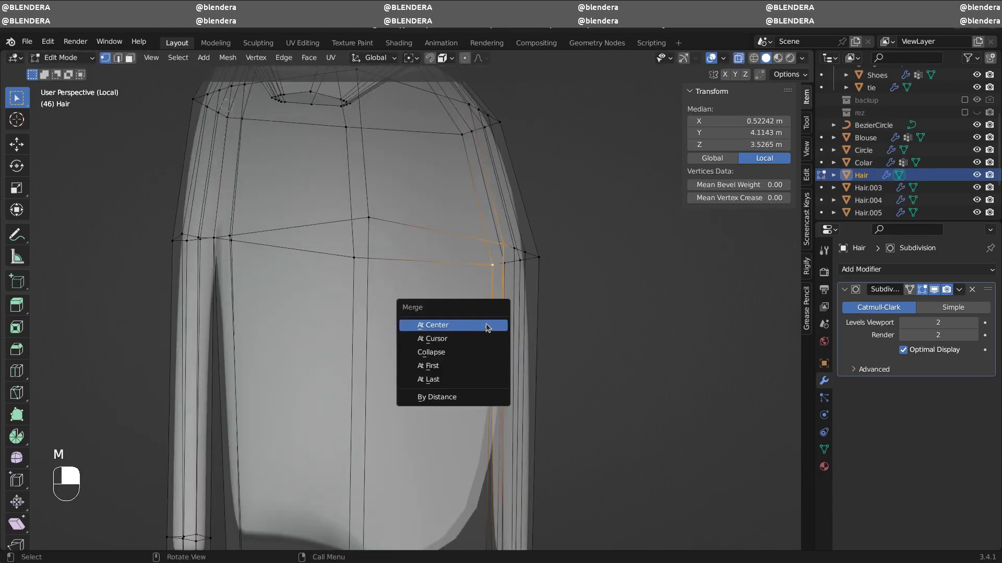
{"action": "left_click", "coordinate": [486, 326]}
{"action": "mouse_move", "coordinate": [493, 323]}
{"action": "middle_mouse_down"}
{"action": "mouse_move", "coordinate": [519, 308]}
{"action": "mouse_move", "coordinate": [488, 327]}
{"action": "middle_mouse_up"}
{"action": "middle_click_drag", "start_coordinate": [492, 321], "coordinate": [492, 347]}
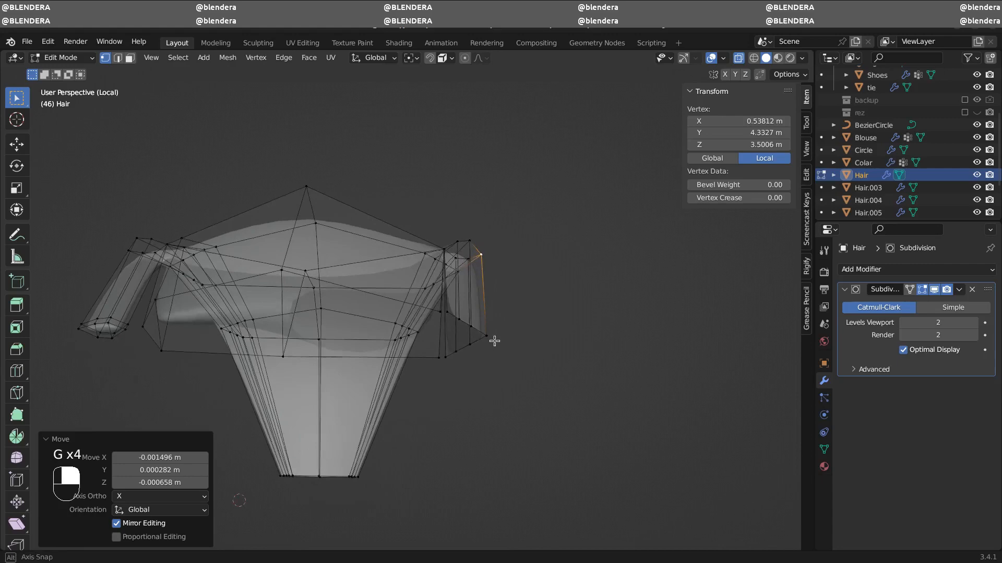
- Merge the narrow outer lock's bottom vertices facing the split
{"action": "left_click", "coordinate": [451, 317]}
{"action": "left_click", "coordinate": [458, 370], "text": "shift"}
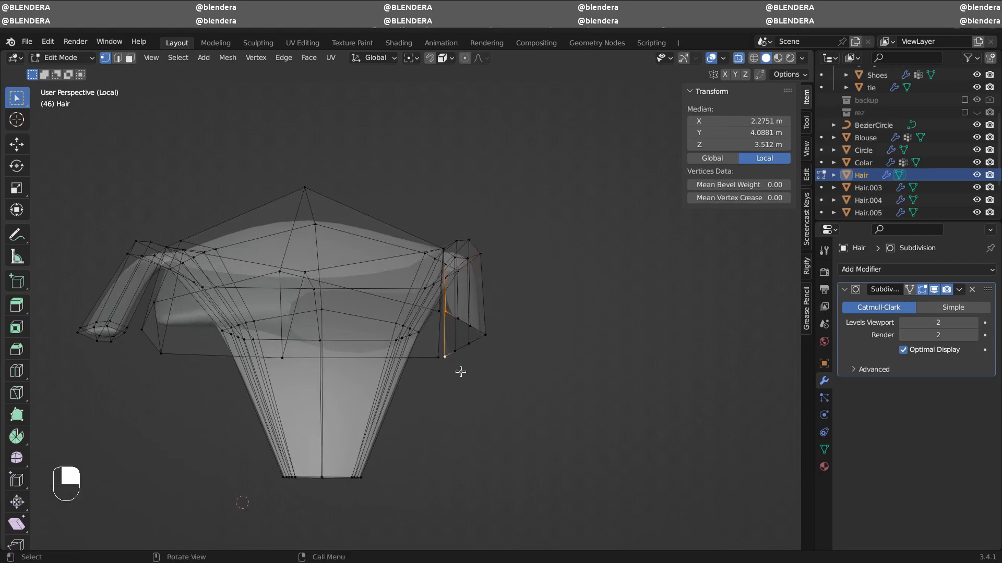
{"action": "key", "text": "m"}
{"action": "left_click", "coordinate": [461, 367]}
- Move the bottom vertices of the narrow outer lock to round its end outline
{"action": "key", "text": "g"}
{"action": "left_click", "coordinate": [466, 357]}
{"action": "left_click", "coordinate": [456, 350]}
{"action": "key", "text": "g"}
{"action": "left_click", "coordinate": [469, 347]}
{"action": "key", "text": "g"}
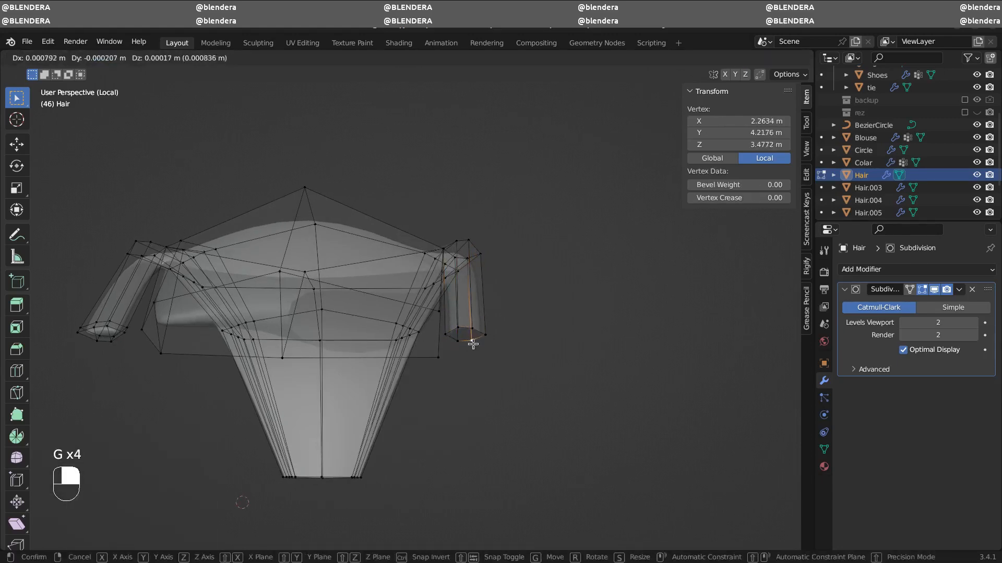
{"action": "left_click", "coordinate": [473, 344]}
{"action": "key", "text": "g"}
{"action": "key", "text": "g"}
- Merge the wide lock's bottom corner vertices beside the outer split
{"action": "middle_click_drag", "start_coordinate": [464, 342], "coordinate": [441, 396]}
{"action": "key", "text": "m"}
{"action": "left_click", "coordinate": [437, 407]}
- Reposition the narrow outer lock's vertices level with the top of the split
{"action": "middle_click_drag", "start_coordinate": [464, 319], "coordinate": [453, 360]}
{"action": "left_click", "coordinate": [481, 179]}
{"action": "key", "text": "g"}
{"action": "left_click", "coordinate": [480, 177]}
{"action": "key", "text": "g"}
{"action": "left_click", "coordinate": [473, 182]}
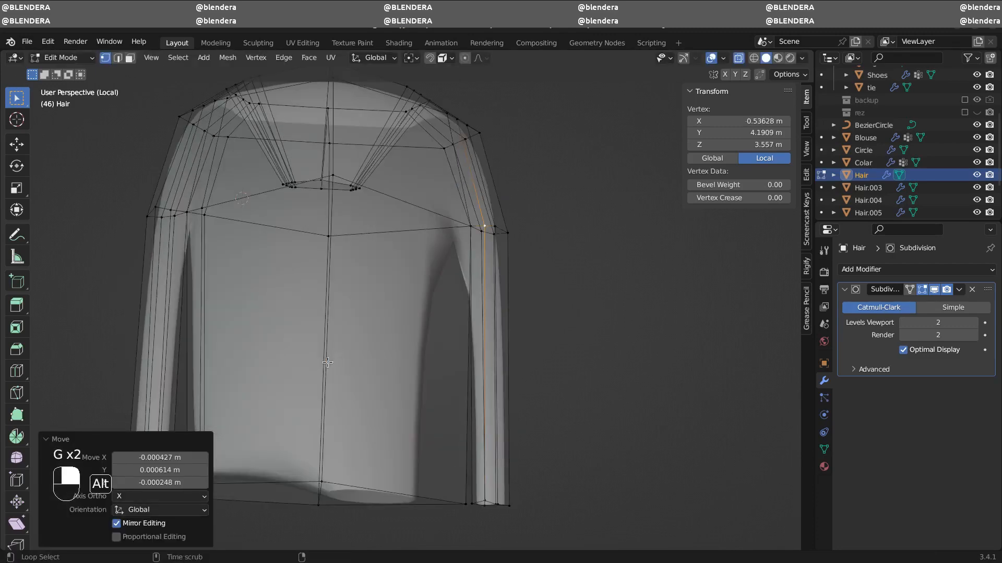
- Slide the wide lock's central vertical edge loops toward the inner split by a factor of about 0.535
{"action": "left_click", "coordinate": [328, 362], "text": "alt+shift"}
{"action": "key", "text": "g"}
{"action": "key", "text": "g"}
{"action": "left_click", "coordinate": [313, 346]}
- Add vertical loop cuts to the front and back of the wide lock between the slid loops and the outer split
{"action": "key", "text": "ctrl+r"}
{"action": "left_click", "coordinate": [411, 504]}
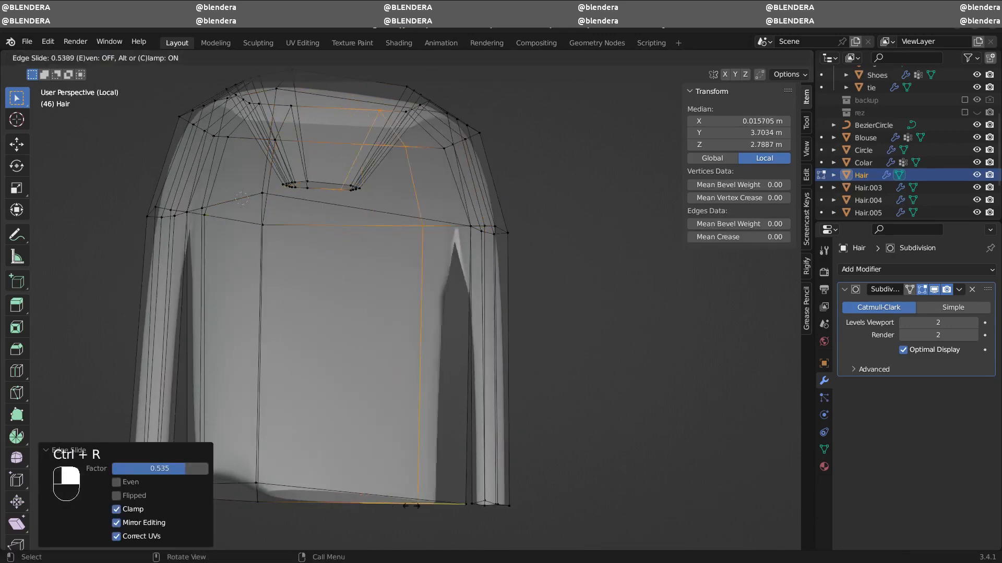
{"action": "left_click", "coordinate": [369, 504]}
{"action": "middle_click_drag", "start_coordinate": [369, 504], "coordinate": [393, 275]}
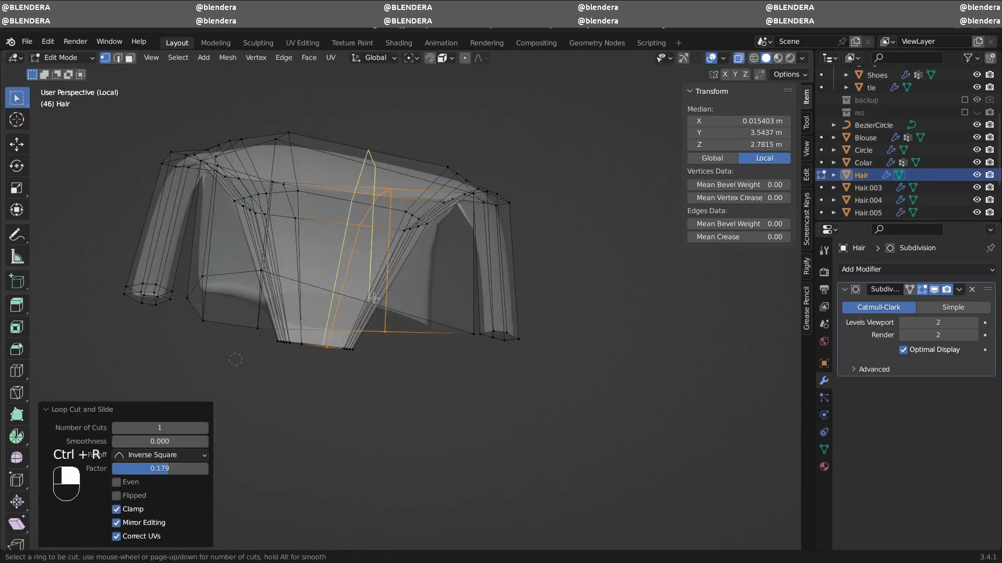
{"action": "left_click", "coordinate": [360, 302]}
{"action": "right_click", "coordinate": [379, 308]}
- Turn off X-ray and add vertical loop cuts on the wide lock close to the outer split
{"action": "middle_click_drag", "start_coordinate": [379, 309], "coordinate": [375, 276]}
{"action": "middle_click_drag", "start_coordinate": [287, 247], "coordinate": [412, 386]}
{"action": "key", "text": "alt+z"}
{"action": "key", "text": "2"}
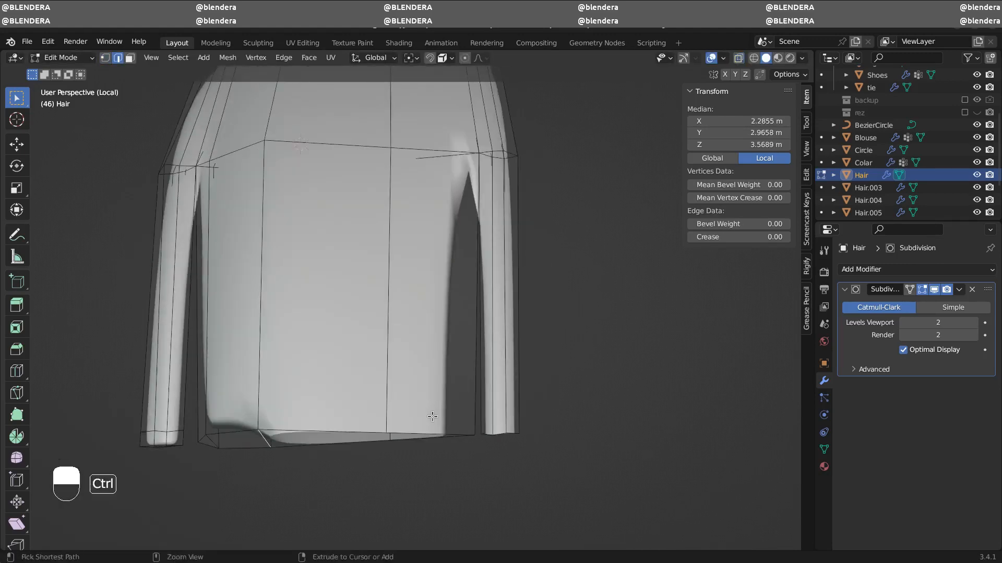
{"action": "key", "text": "ctrl+r"}
{"action": "left_click", "coordinate": [432, 429]}
{"action": "left_click", "coordinate": [462, 434]}
{"action": "middle_click_drag", "start_coordinate": [461, 434], "coordinate": [435, 310]}
{"action": "right_click", "coordinate": [459, 321]}
- Fill the remaining open bottom of the wide lock with faces
{"action": "left_click", "coordinate": [274, 301]}
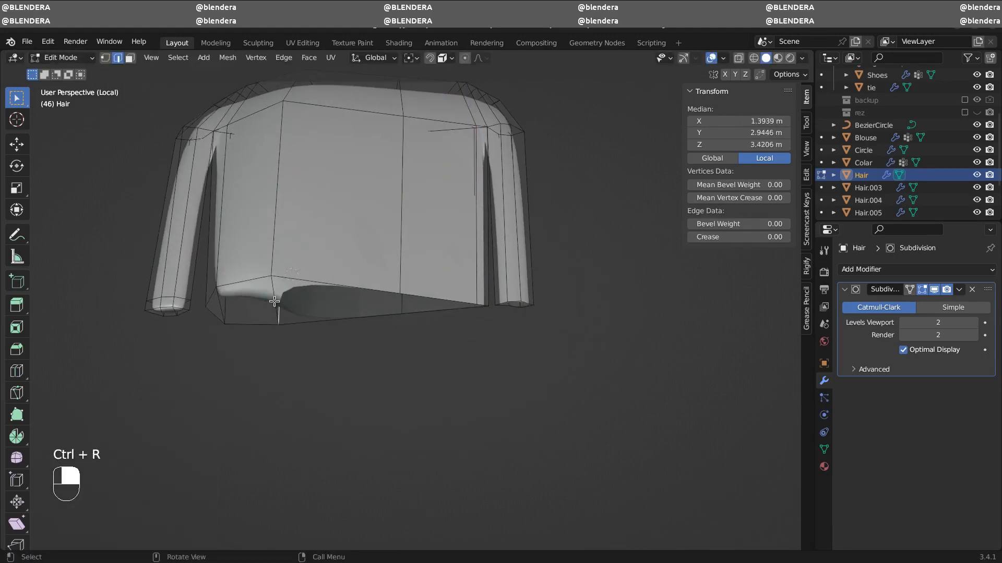
{"action": "key", "text": "f"}
{"action": "middle_click_drag", "start_coordinate": [405, 361], "coordinate": [440, 353], "text": "shift"}
{"action": "key", "text": "2"}
{"action": "key", "text": "1"}
- Reposition the middle vertices along the wide lock's front bottom edge to smooth its curve from below
{"action": "left_click", "coordinate": [417, 211]}
{"action": "mouse_move", "coordinate": [437, 256]}
{"action": "middle_mouse_down"}
{"action": "mouse_move", "coordinate": [447, 286]}
{"action": "mouse_move", "coordinate": [438, 253]}
{"action": "middle_mouse_up"}
{"action": "key", "text": "g"}
{"action": "left_click", "coordinate": [439, 239]}
{"action": "left_click", "coordinate": [298, 191]}
{"action": "key", "text": "g"}
{"action": "left_click", "coordinate": [300, 197]}
{"action": "left_click", "coordinate": [412, 229]}
{"action": "key", "text": "g"}
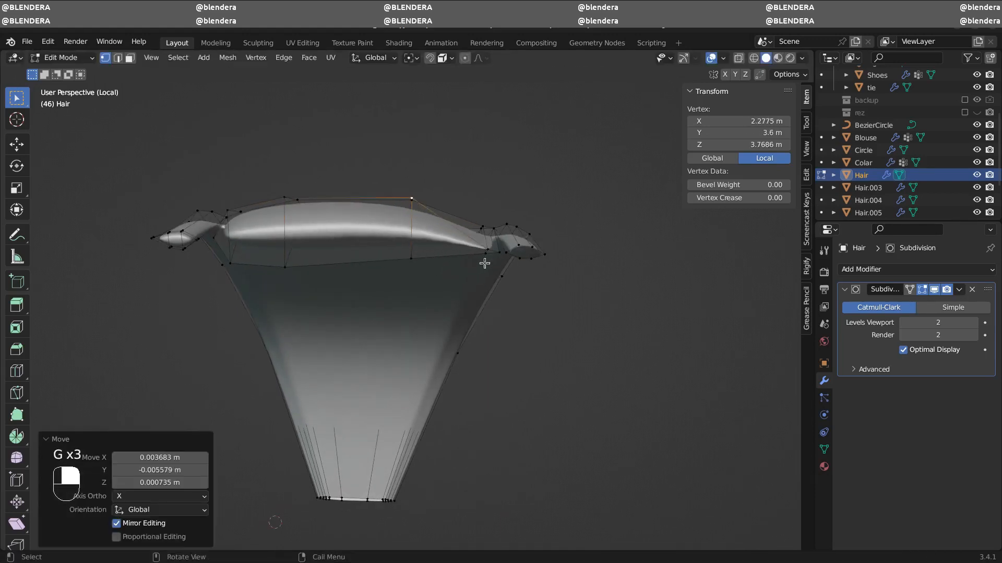
- Reposition the vertices along the wide lock's back bottom edge, including both corners, to smooth its curve from below
{"action": "left_click", "coordinate": [493, 248]}
{"action": "key", "text": "g"}
{"action": "left_click", "coordinate": [501, 237]}
{"action": "left_click", "coordinate": [240, 248]}
{"action": "key", "text": "g"}
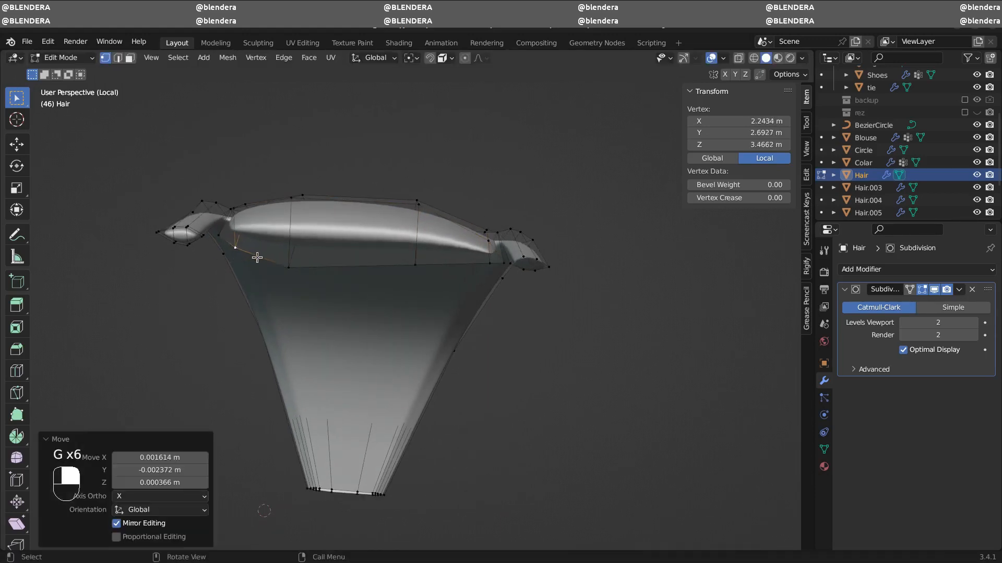
{"action": "left_click", "coordinate": [292, 250]}
{"action": "key", "text": "g"}
{"action": "left_click", "coordinate": [420, 255]}
{"action": "key", "text": "g"}
- Turn on X-ray and reposition the wide lock's vertices near the outer split and around its middle to even out the shape
{"action": "left_click", "coordinate": [490, 235]}
{"action": "middle_click_drag", "start_coordinate": [491, 226], "coordinate": [512, 274]}
{"action": "left_click", "coordinate": [738, 58]}
{"action": "left_click", "coordinate": [488, 236]}
{"action": "middle_click_drag", "start_coordinate": [560, 251], "coordinate": [544, 196]}
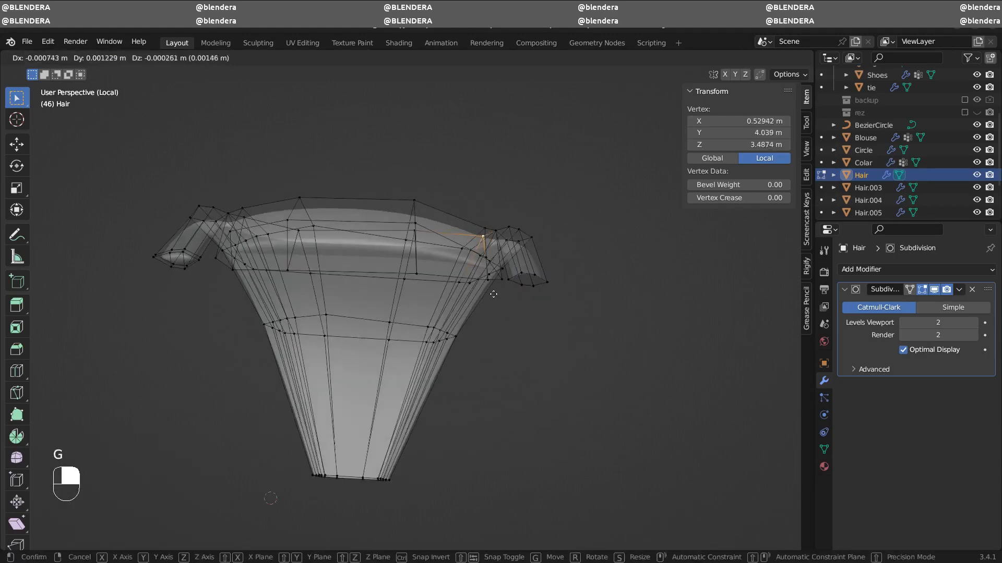
{"action": "left_click", "coordinate": [494, 296]}
{"action": "middle_click_drag", "start_coordinate": [493, 292], "coordinate": [483, 306]}
{"action": "left_click", "coordinate": [418, 256]}
{"action": "key", "text": "g"}
{"action": "middle_click_drag", "start_coordinate": [417, 261], "coordinate": [412, 289]}
{"action": "left_click", "coordinate": [404, 166]}
{"action": "key", "text": "g"}
{"action": "middle_click_drag", "start_coordinate": [403, 165], "coordinate": [400, 215]}
{"action": "left_click", "coordinate": [411, 189]}
{"action": "key", "text": "g"}
{"action": "left_click", "coordinate": [413, 182]}
- Turn off X-ray and add a horizontal loop cut on the wide lock close to its bottom edge
{"action": "left_click", "coordinate": [739, 59]}
{"action": "middle_click_drag", "start_coordinate": [485, 438], "coordinate": [484, 333], "text": "ctrl"}
{"action": "middle_click_drag", "start_coordinate": [484, 332], "coordinate": [498, 258], "text": "shift"}
{"action": "middle_click_drag", "start_coordinate": [499, 258], "coordinate": [531, 329], "text": "ctrl"}
{"action": "left_click", "coordinate": [531, 403]}
{"action": "key", "text": "ctrl+r"}
{"action": "left_click", "coordinate": [447, 303]}
{"action": "left_click", "coordinate": [446, 371]}
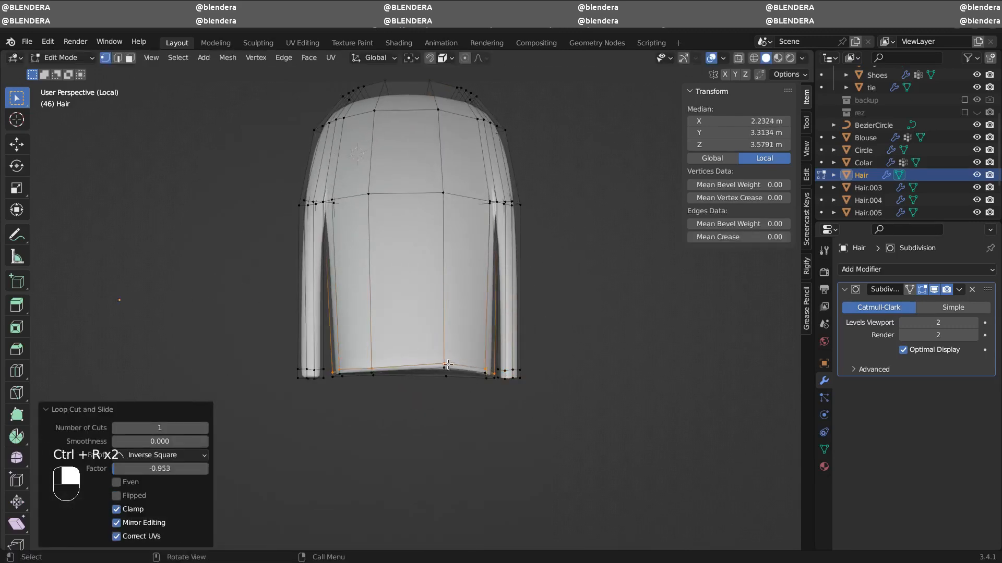
{"action": "middle_click_drag", "start_coordinate": [454, 376], "coordinate": [503, 344]}
{"action": "left_click", "coordinate": [510, 336]}
{"action": "key", "text": "KP_Divide"}
{"action": "key", "text": "Tab"}
{"action": "middle_click_drag", "start_coordinate": [592, 274], "coordinate": [511, 288], "text": "ctrl"}
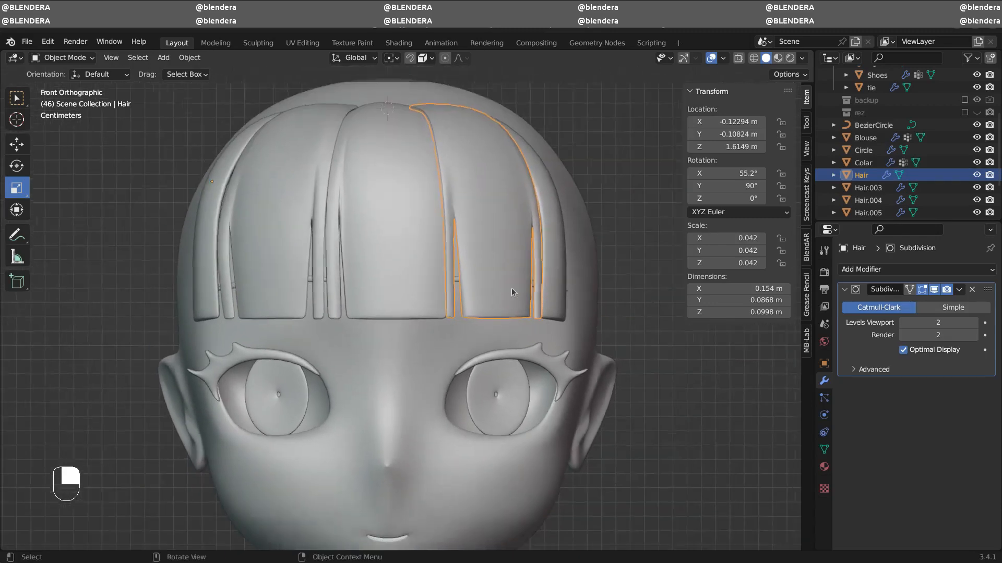
- Isolate the strand again and set a crease of 1 on its outer side edges and the edges along the splits
{"action": "key", "text": "KP_Divide"}
{"action": "key", "text": "Tab"}
{"action": "key", "text": "2"}
{"action": "middle_click_drag", "start_coordinate": [517, 429], "coordinate": [531, 391]}
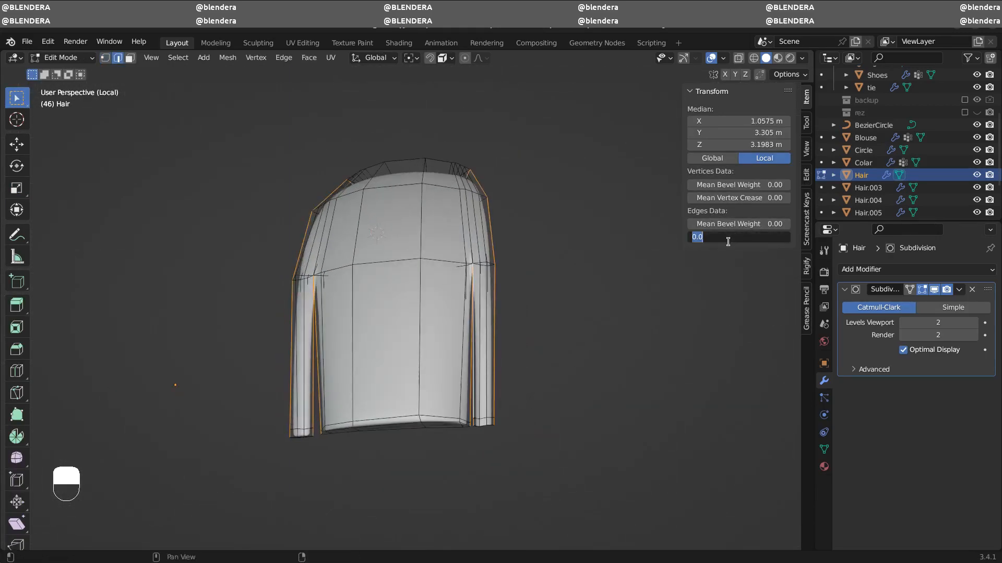
{"action": "type", "text": "1"}
{"action": "key", "text": "Return"}
{"action": "left_click", "coordinate": [619, 315]}
- Set a crease of 1 on the edge lines that continue upward from both splits
{"action": "scroll", "coordinate": [620, 315], "scroll_direction": "up", "scroll_amount": 5}
{"action": "left_click", "coordinate": [275, 265], "text": "alt+shift"}
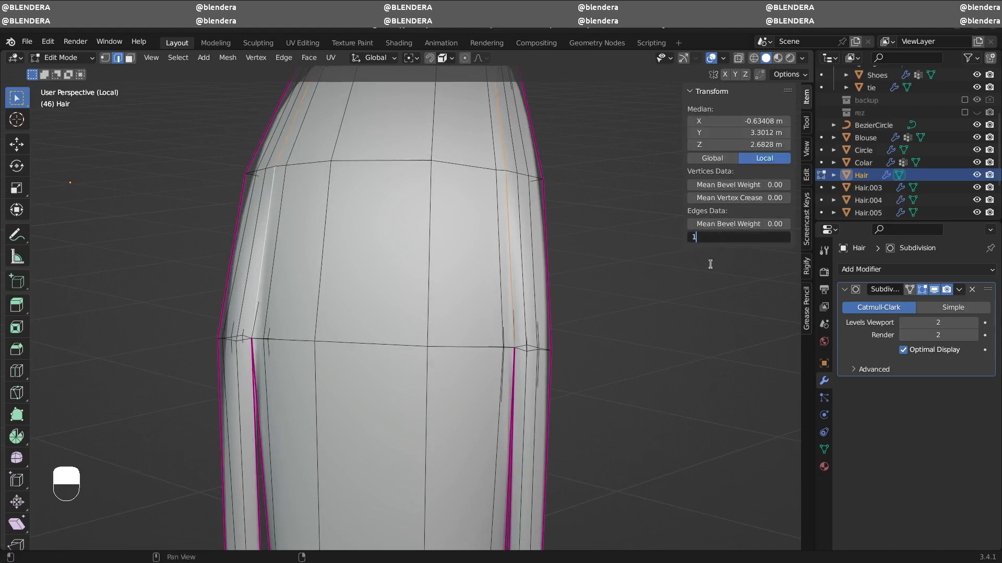
{"action": "key", "text": "Return"}
{"action": "left_click", "coordinate": [611, 276]}
- Hide the Subdivision effect in the viewport and fill the open bottom of the narrow outer lock with a face
{"action": "middle_click_drag", "start_coordinate": [611, 277], "coordinate": [600, 250], "text": "ctrl"}
{"action": "left_click", "coordinate": [934, 289]}
{"action": "key", "text": "1"}
{"action": "left_click", "coordinate": [603, 339], "text": "alt"}
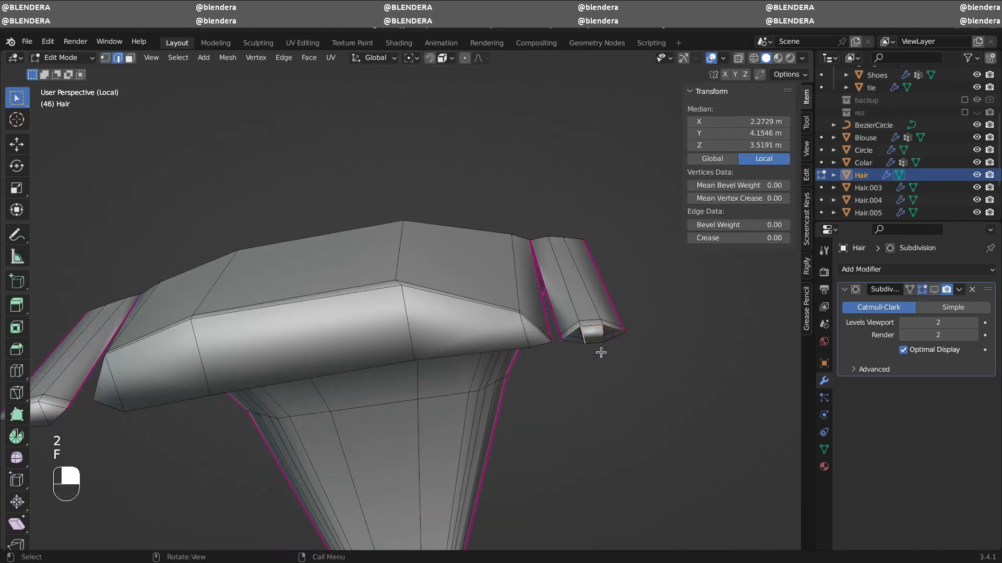
- Recalculate the normals of the whole strand, show the Subdivision effect again, and reopen the strand for editing among the full fringe
{"action": "key", "text": "a"}
{"action": "middle_click_drag", "start_coordinate": [636, 297], "coordinate": [564, 323], "text": "ctrl"}
{"action": "key", "text": "shift+n"}
{"action": "key", "text": "Tab"}
{"action": "left_click", "coordinate": [934, 289]}
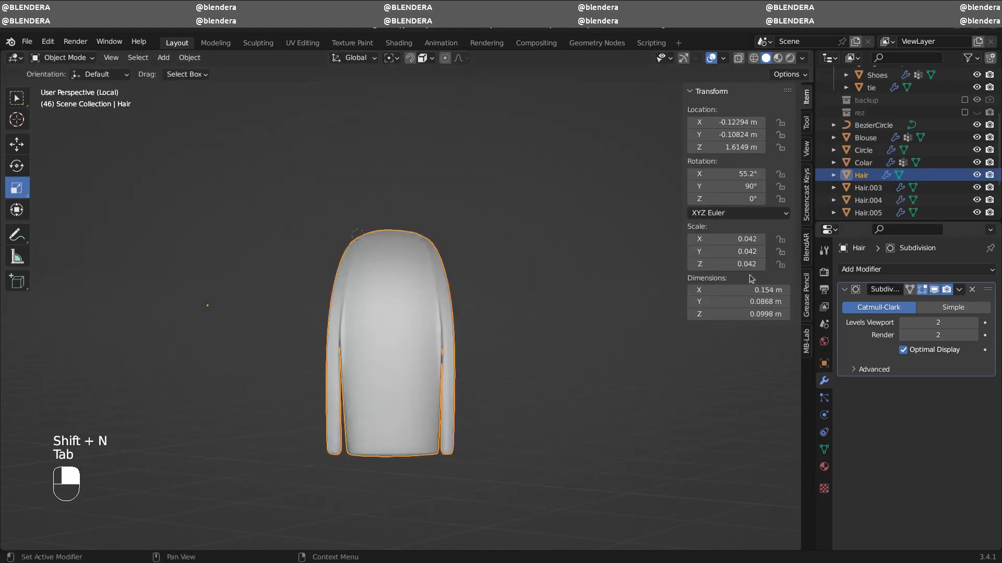
{"action": "key", "text": "KP_Divide"}
{"action": "key", "text": "Tab"}
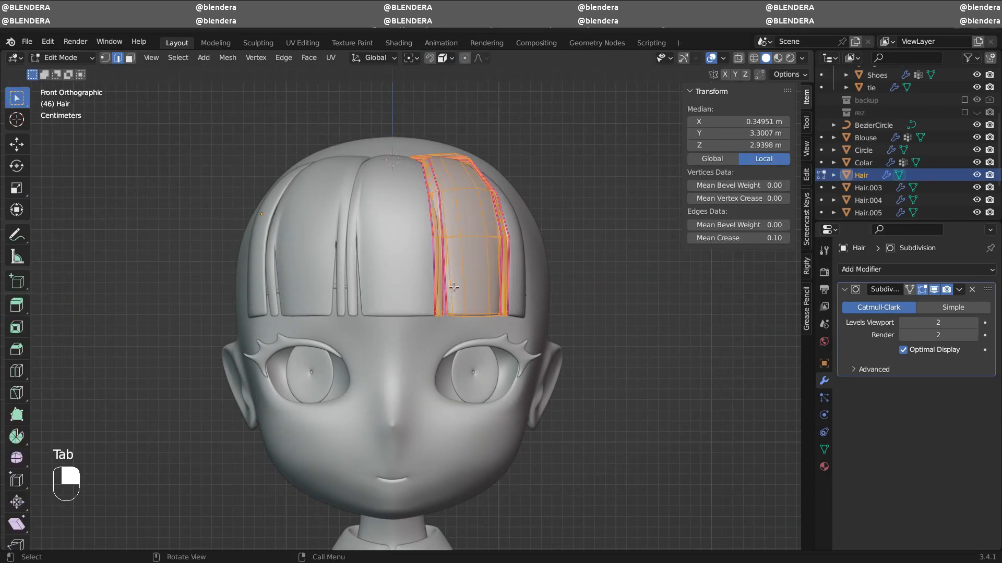
- Nudge a bottom-edge vertex of the Hair fringe strand slightly with proportional editing in the front view
{"action": "left_click", "coordinate": [537, 265]}
{"action": "middle_click_drag", "start_coordinate": [642, 271], "coordinate": [501, 264]}
{"action": "key", "text": "KP_4"}
{"action": "key", "text": "KP_1"}
{"action": "key", "text": "g"}
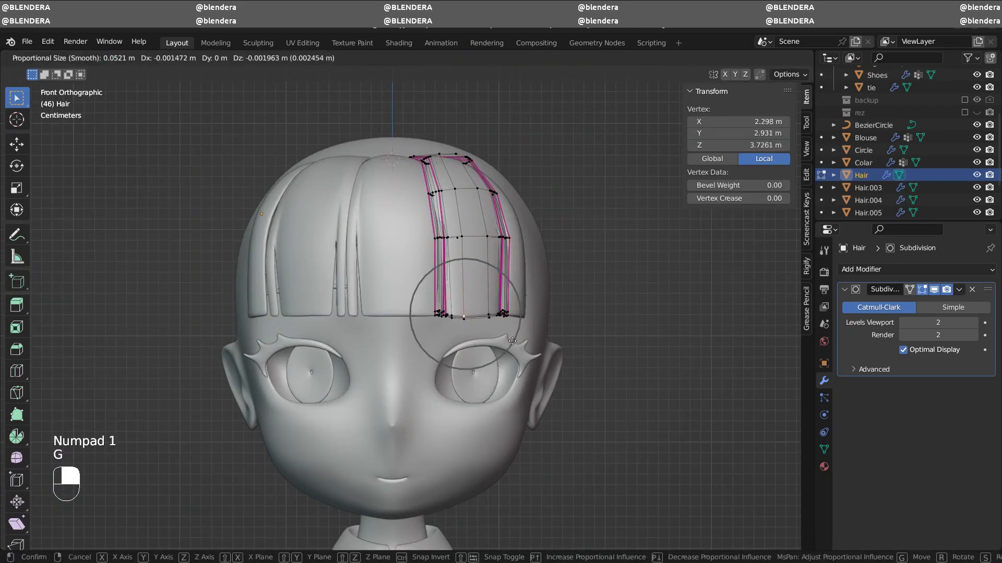
{"action": "left_click", "coordinate": [511, 341]}
{"action": "key", "text": "Tab"}
- Reshape the central fringe strand by nudging its bottom corner vertex and the side vertex above it
{"action": "right_click", "coordinate": [417, 300]}
{"action": "key", "text": "Tab"}
{"action": "right_click", "coordinate": [442, 326]}
{"action": "key", "text": "g"}
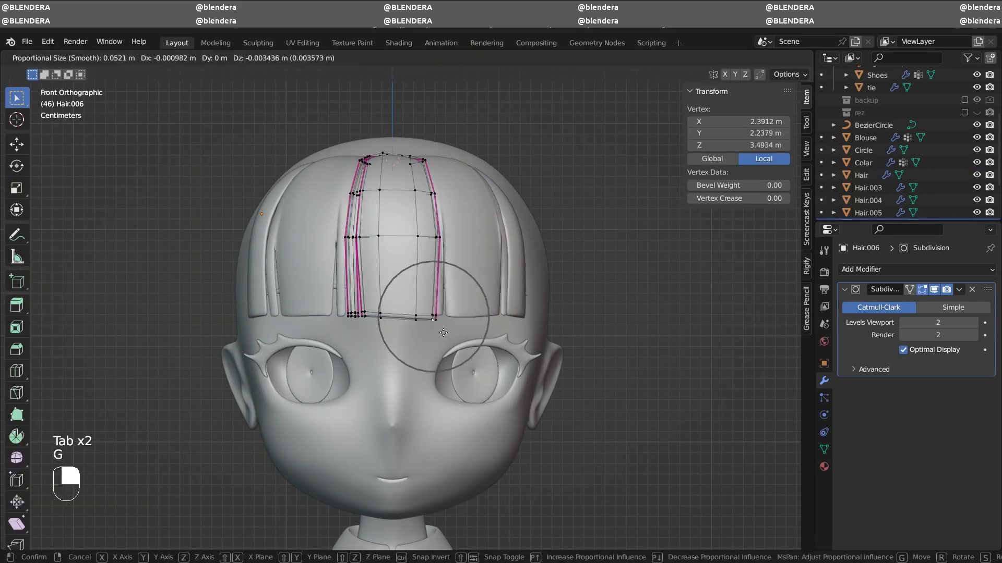
{"action": "left_click", "coordinate": [444, 331]}
{"action": "right_click", "coordinate": [447, 237]}
{"action": "key", "text": "g"}
{"action": "left_click", "coordinate": [442, 239]}
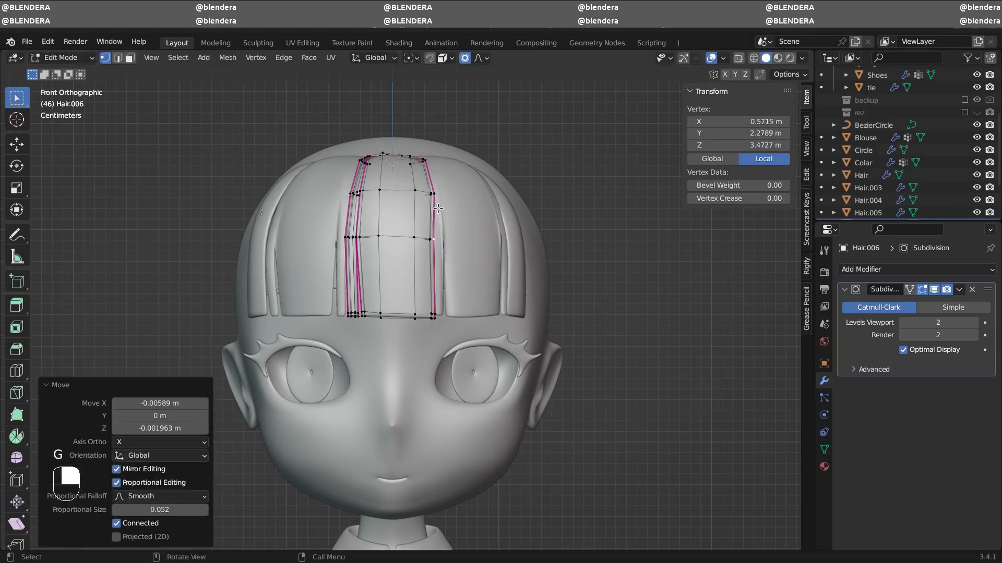
- Adjust the upper side vertices of the central fringe strand so its outline follows the head
{"action": "right_click", "coordinate": [441, 188]}
{"action": "key", "text": "g"}
{"action": "left_click", "coordinate": [439, 185]}
{"action": "middle_click_drag", "start_coordinate": [439, 185], "coordinate": [352, 193]}
{"action": "key", "text": "g"}
{"action": "left_click", "coordinate": [350, 186]}
{"action": "key", "text": "Tab"}
- Open the Hair.003 strand for vertex editing and shift a vertex on its outer side edge
{"action": "middle_click_drag", "start_coordinate": [417, 251], "coordinate": [553, 292]}
{"action": "left_click", "coordinate": [356, 241]}
{"action": "key", "text": "Tab"}
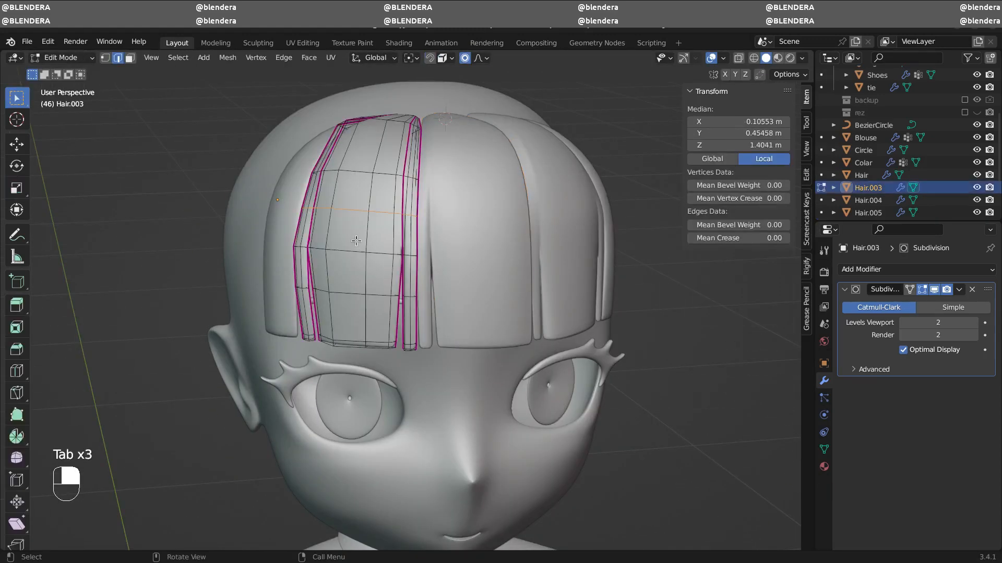
{"action": "left_click", "coordinate": [601, 327]}
{"action": "key", "text": "Tab"}
{"action": "middle_click_drag", "start_coordinate": [413, 284], "coordinate": [444, 287]}
{"action": "key", "text": "Tab"}
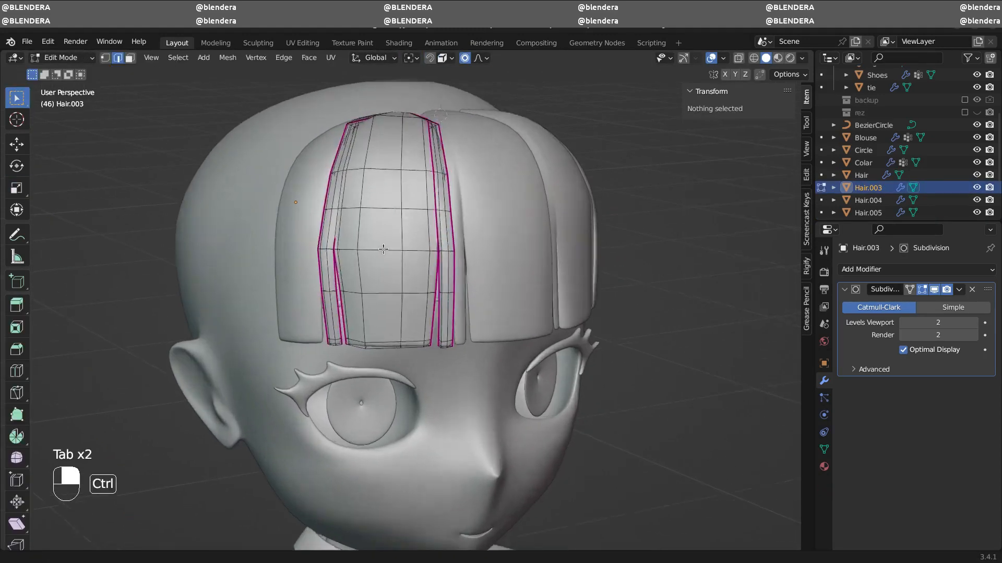
{"action": "middle_click_drag", "start_coordinate": [387, 260], "coordinate": [386, 240], "text": "ctrl"}
{"action": "key", "text": "1"}
{"action": "left_click", "coordinate": [304, 239]}
{"action": "key", "text": "g"}
{"action": "left_click", "coordinate": [371, 248]}
- Reposition two bottom vertices beside the outer split of the Hair.003 strand
{"action": "right_click", "coordinate": [325, 359]}
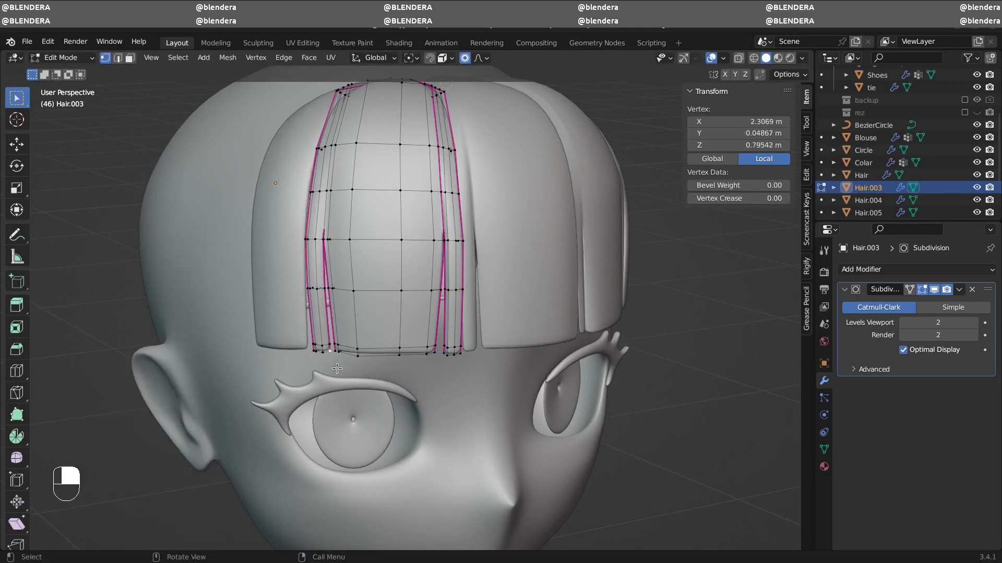
{"action": "key", "text": "g"}
{"action": "left_click", "coordinate": [322, 363]}
{"action": "right_click", "coordinate": [335, 357]}
{"action": "key", "text": "g"}
{"action": "left_click", "coordinate": [334, 359]}
{"action": "key", "text": "Tab"}
- Examine the reshaped fringe strands around the front of the head
{"action": "scroll", "coordinate": [366, 334], "scroll_direction": "down", "scroll_amount": 4}
{"action": "middle_click_drag", "start_coordinate": [449, 323], "coordinate": [500, 313]}
{"action": "scroll", "coordinate": [418, 297], "scroll_direction": "up", "scroll_amount": 3}
{"action": "key", "text": "Tab"}
{"action": "key", "text": "Tab"}
{"action": "middle_click_drag", "start_coordinate": [553, 302], "coordinate": [562, 281], "text": "ctrl"}
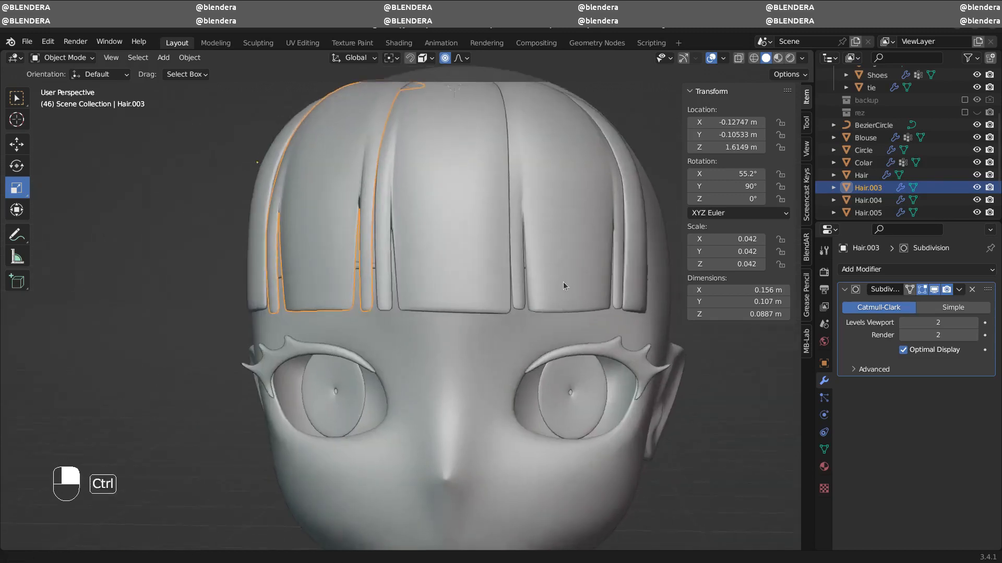
{"action": "left_click", "coordinate": [563, 282]}
{"action": "scroll", "coordinate": [542, 276], "scroll_direction": "down", "scroll_amount": 5}
{"action": "left_click", "coordinate": [523, 272]}
- Isolate the Hair.003 strand and move its outer side edge loop outward with proportional editing off
{"action": "key", "text": "KP_1"}
{"action": "middle_click_drag", "start_coordinate": [440, 237], "coordinate": [399, 276], "text": "ctrl"}
{"action": "middle_click_drag", "start_coordinate": [400, 277], "coordinate": [553, 321], "text": "shift"}
{"action": "key", "text": "Tab"}
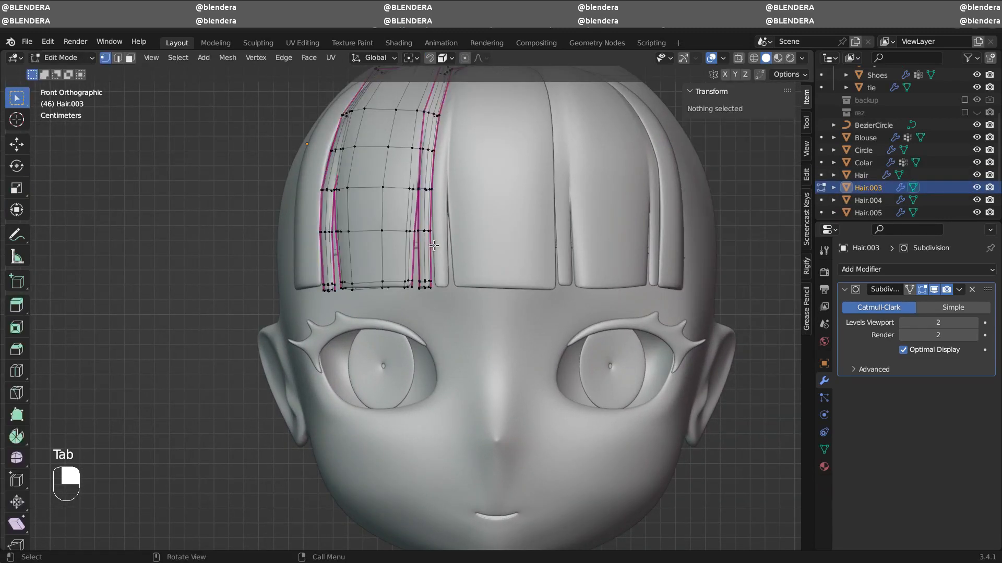
{"action": "key", "text": "KP_Divide"}
{"action": "middle_click_drag", "start_coordinate": [452, 284], "coordinate": [365, 350]}
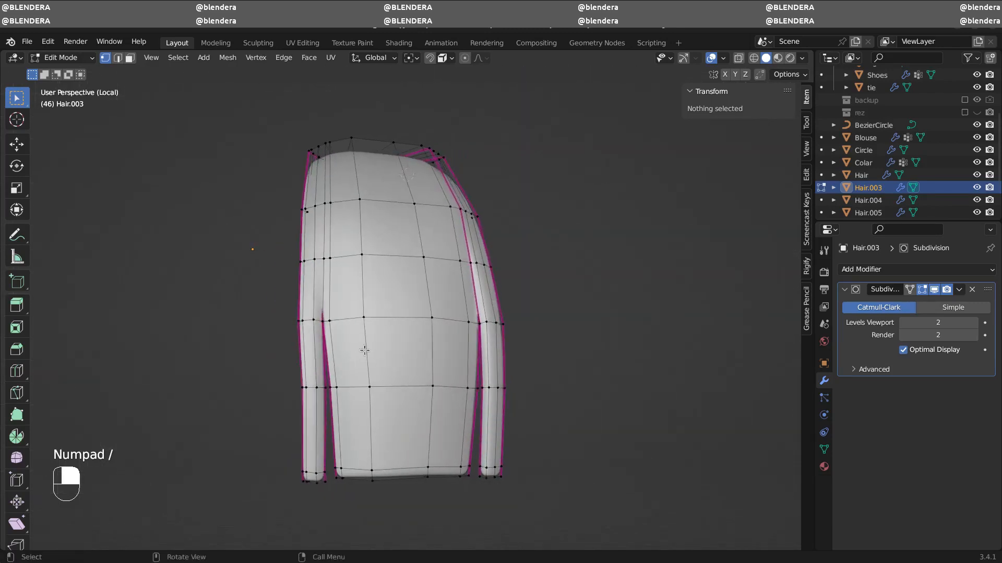
{"action": "middle_click_drag", "start_coordinate": [304, 343], "coordinate": [319, 373]}
{"action": "left_click", "coordinate": [316, 319], "text": "alt"}
{"action": "key", "text": "o"}
{"action": "key", "text": "g"}
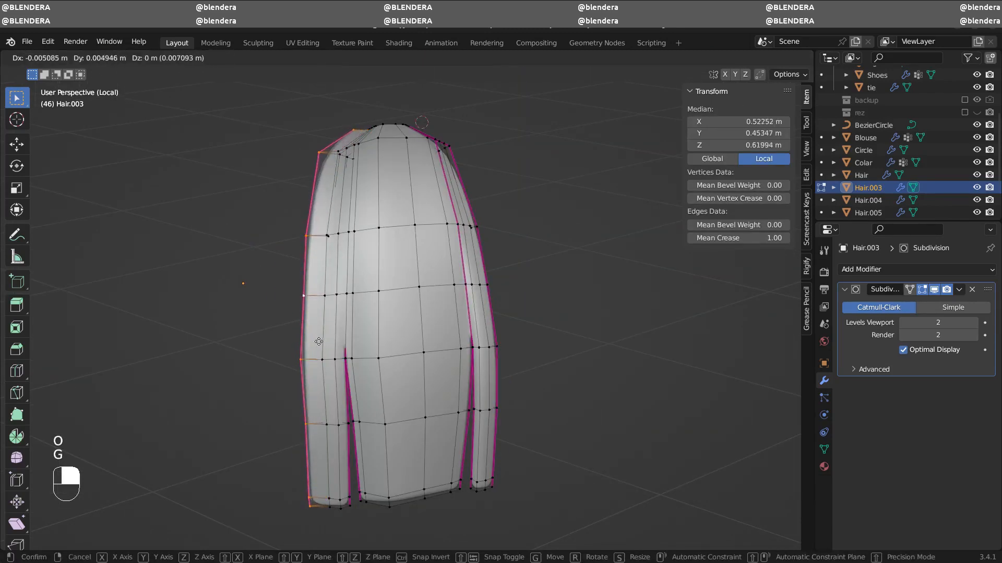
{"action": "left_click", "coordinate": [320, 340]}
- Slide the two edge loops next to the strand's outer edge, the second by a factor of about 0.227
{"action": "left_click", "coordinate": [331, 368], "text": "alt"}
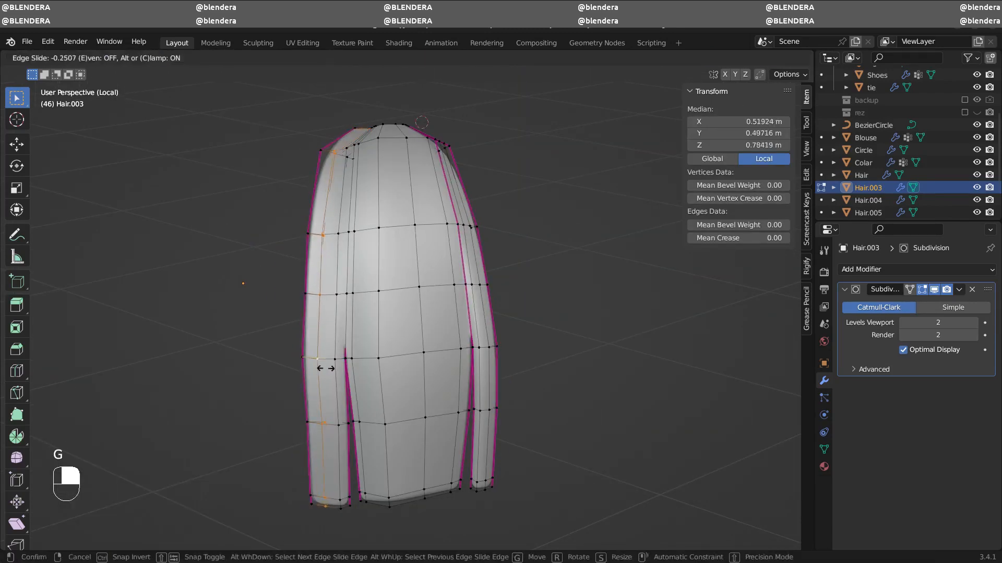
{"action": "left_click", "coordinate": [321, 368]}
{"action": "left_click", "coordinate": [337, 372], "text": "alt"}
{"action": "key", "text": "g"}
{"action": "key", "text": "g"}
{"action": "left_click", "coordinate": [340, 374]}
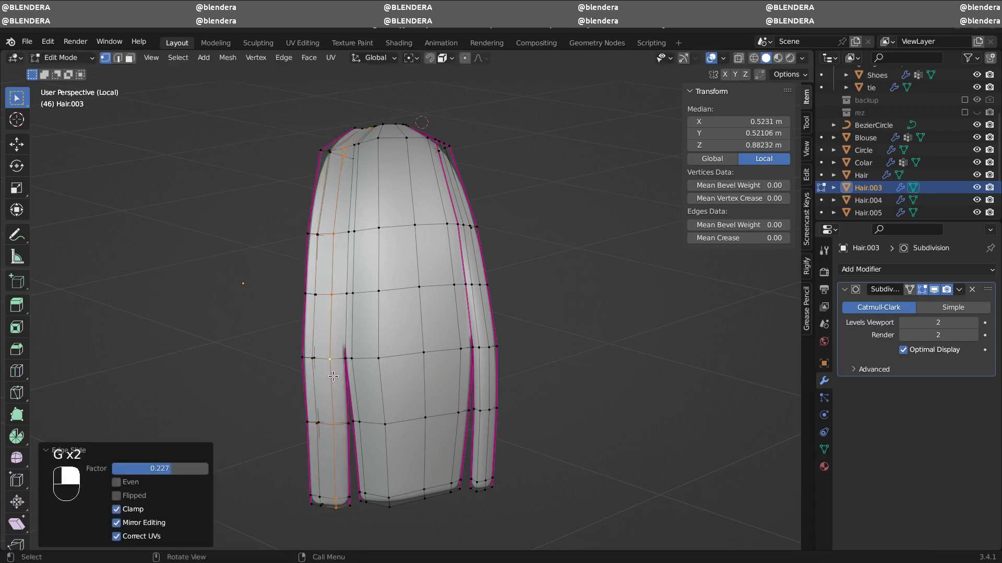
- Show the whole model again and move the strand's outer side edge loop towards the neighbouring strand with proportional editing in top view
{"action": "middle_click_drag", "start_coordinate": [341, 371], "coordinate": [506, 395]}
{"action": "left_click", "coordinate": [500, 366], "text": "alt"}
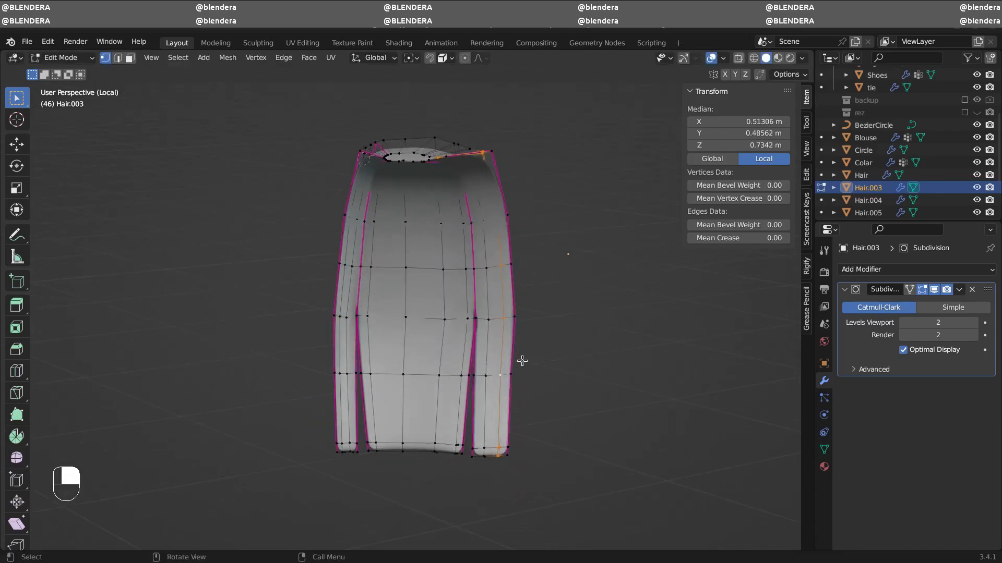
{"action": "left_click", "coordinate": [526, 353]}
{"action": "middle_click_drag", "start_coordinate": [525, 353], "coordinate": [387, 365]}
{"action": "key", "text": "KP_Divide"}
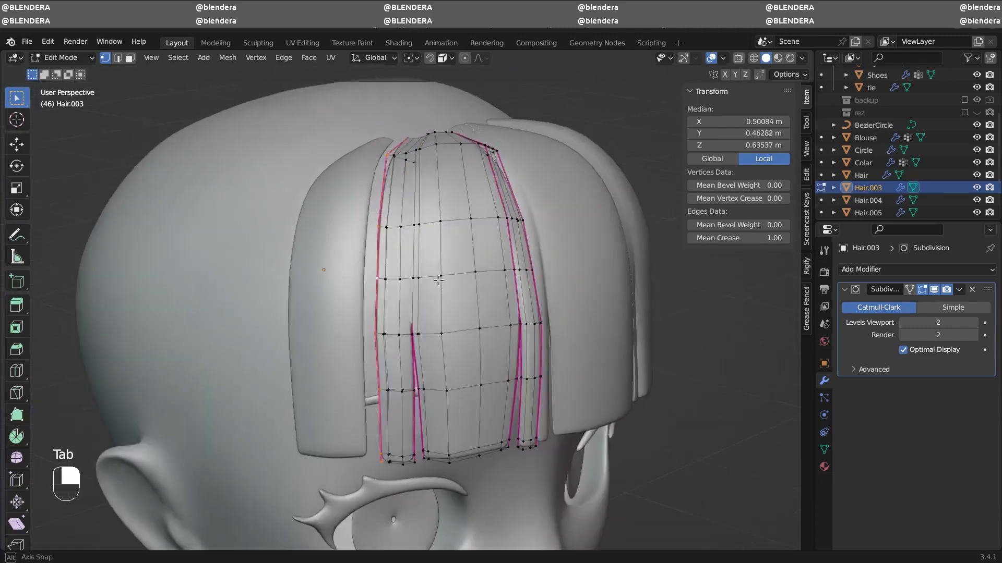
{"action": "middle_click_drag", "start_coordinate": [425, 255], "coordinate": [447, 322]}
{"action": "key", "text": "KP_7"}
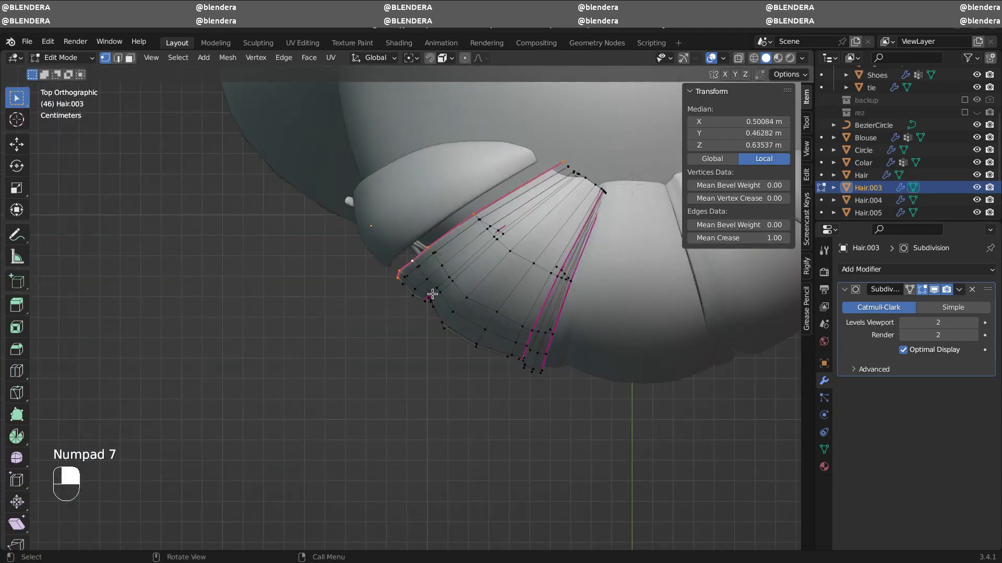
{"action": "key", "text": "g"}
{"action": "left_click", "coordinate": [433, 289]}
{"action": "key", "text": "g"}
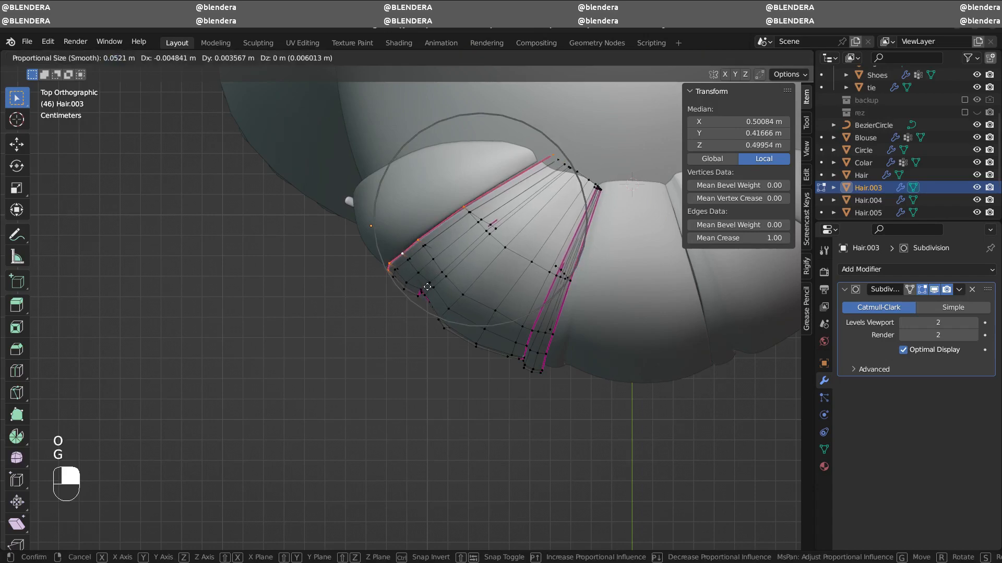
{"action": "left_click", "coordinate": [422, 286]}
- Narrow the strand's outer split by moving its inner edge outward, and adjust the vertex at the top of the split
{"action": "middle_click_drag", "start_coordinate": [423, 286], "coordinate": [534, 334]}
{"action": "key", "text": "Tab"}
{"action": "middle_click_drag", "start_coordinate": [535, 334], "coordinate": [515, 270], "text": "shift"}
{"action": "key", "text": "Tab"}
{"action": "middle_click_drag", "start_coordinate": [402, 371], "coordinate": [389, 316], "text": "ctrl"}
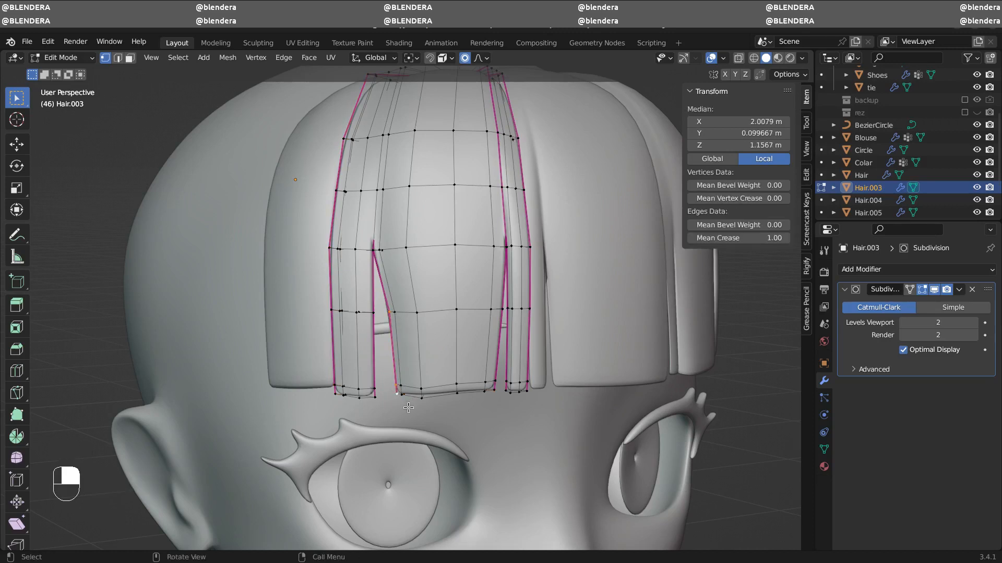
{"action": "key", "text": "g"}
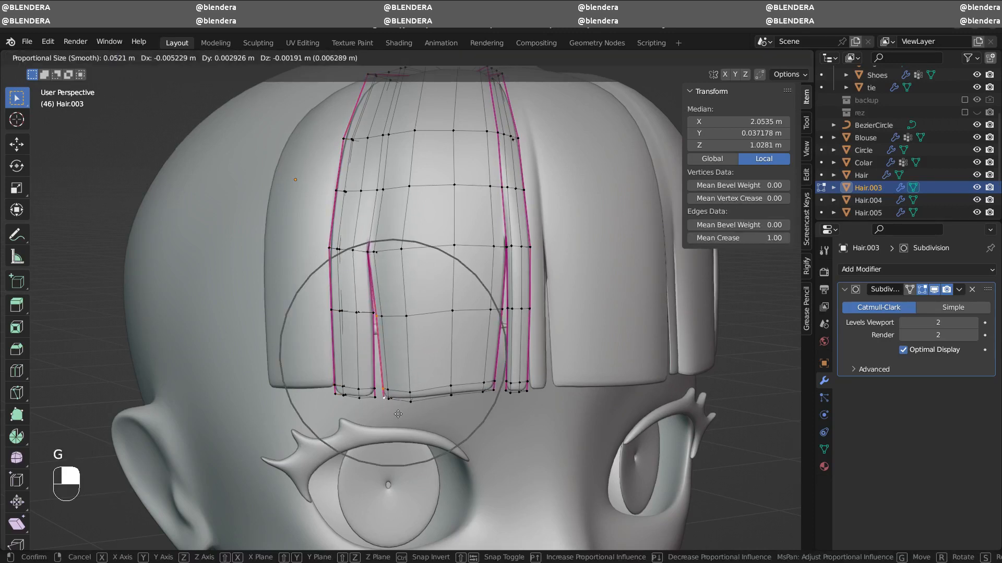
{"action": "left_click", "coordinate": [398, 414]}
{"action": "left_click", "coordinate": [370, 251]}
{"action": "key", "text": "g"}
{"action": "left_click", "coordinate": [372, 246]}
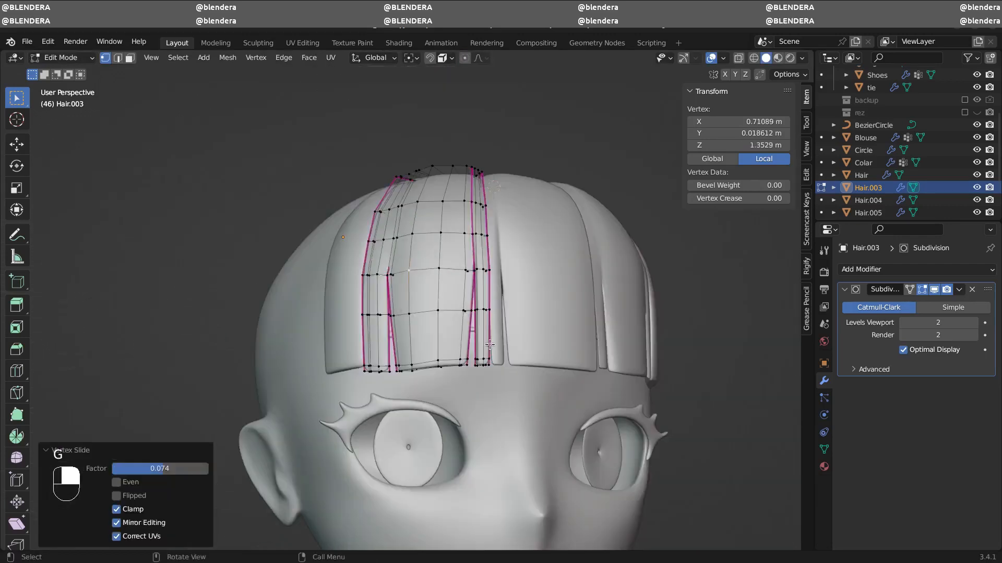
- Duplicate the outermost fringe strand Hair.005 and place the copy behind it on the side of the head
{"action": "key", "text": "KP_1"}
{"action": "key", "text": "Tab"}
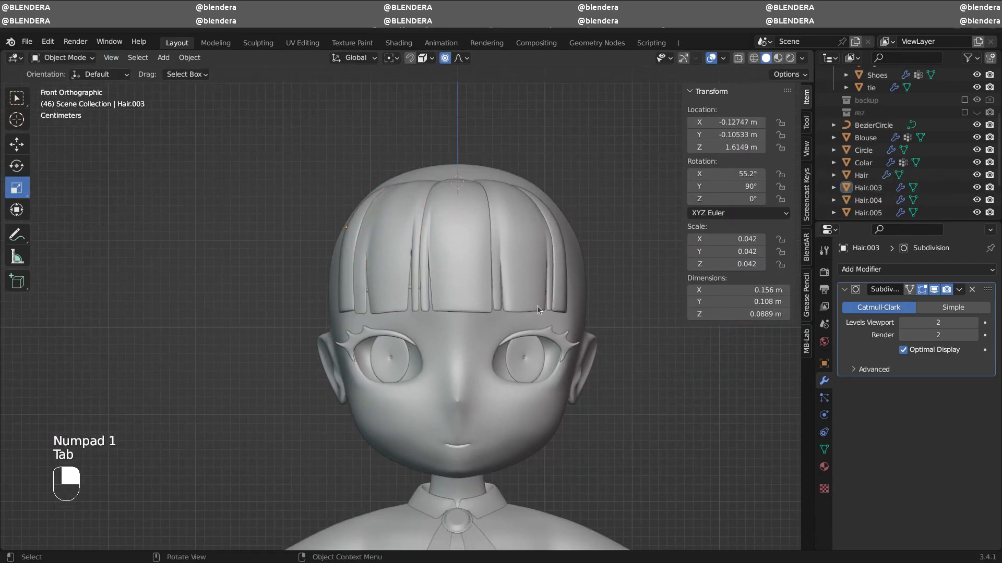
{"action": "middle_click_drag", "start_coordinate": [663, 242], "coordinate": [655, 212], "text": "shift"}
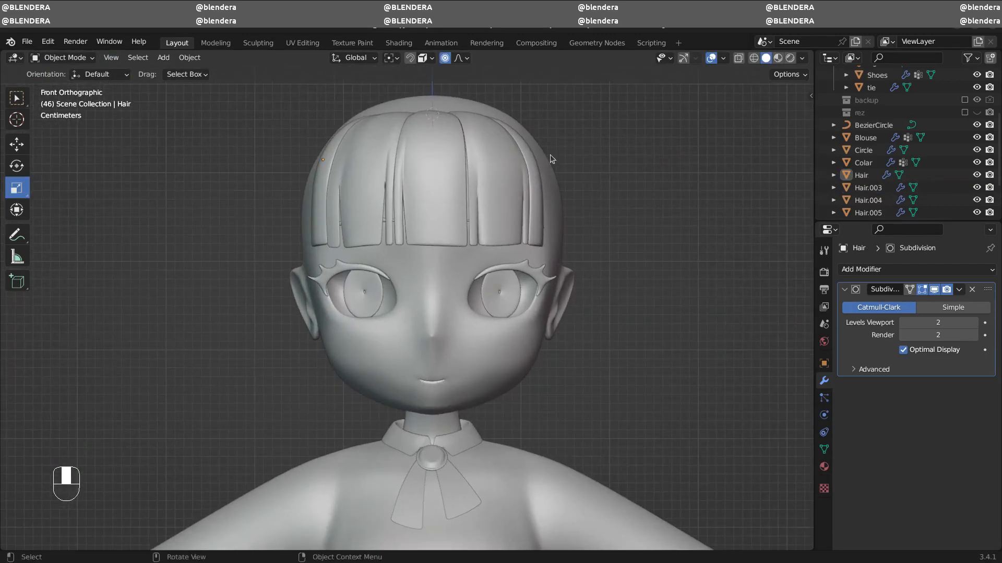
{"action": "middle_click_drag", "start_coordinate": [578, 175], "coordinate": [626, 175]}
{"action": "left_click", "coordinate": [487, 204]}
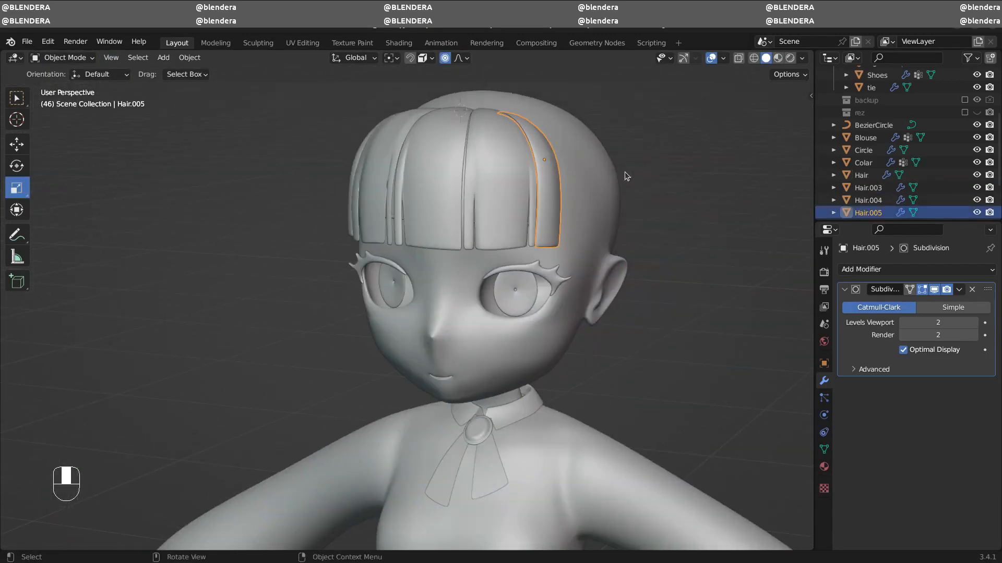
{"action": "key", "text": "KP_7"}
{"action": "key", "text": "shift+d"}
{"action": "left_click", "coordinate": [646, 157]}
- Move the upper tip of the duplicated side strand with proportional editing in top view
{"action": "key", "text": "Tab"}
{"action": "middle_click_drag", "start_coordinate": [662, 243], "coordinate": [628, 163]}
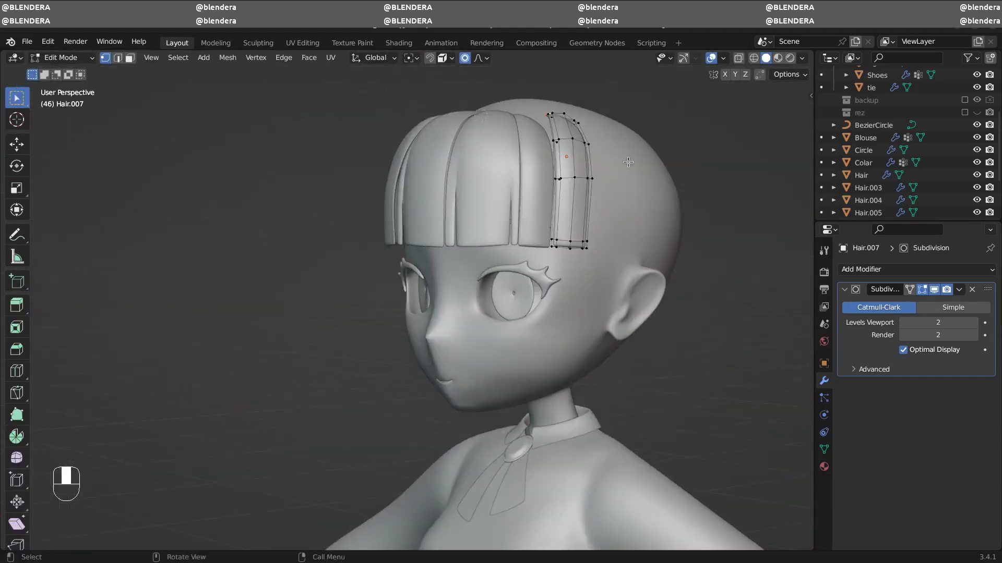
{"action": "key", "text": "KP_7"}
{"action": "key", "text": "g"}
{"action": "left_click", "coordinate": [531, 214]}
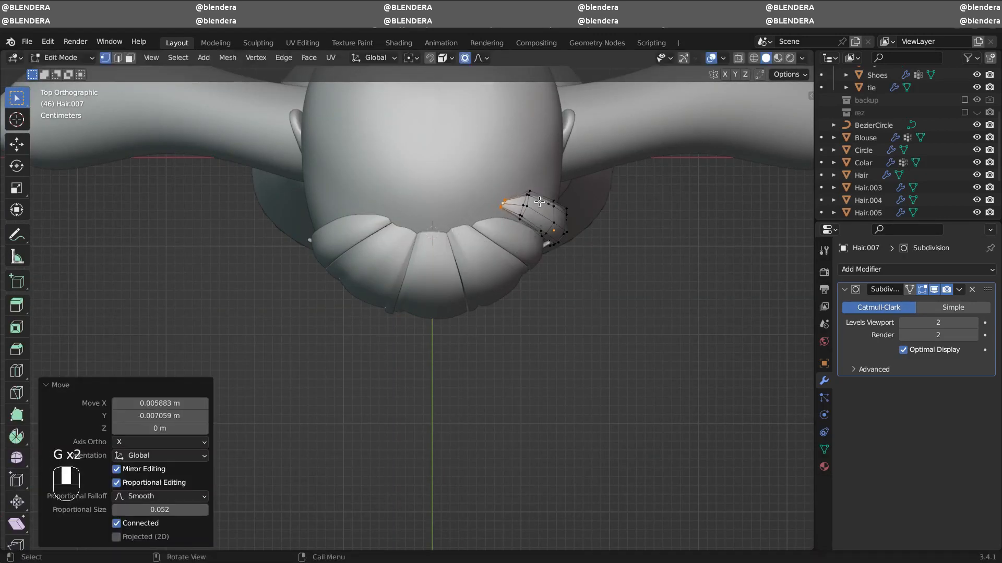
{"action": "middle_click_drag", "start_coordinate": [533, 198], "coordinate": [474, 108]}
- Widen the side strand by scaling three of its cross-section loops, the lowest by about 1.166
{"action": "left_click", "coordinate": [566, 204], "text": "alt"}
{"action": "key", "text": "s"}
{"action": "left_click", "coordinate": [639, 219]}
{"action": "middle_click_drag", "start_coordinate": [641, 219], "coordinate": [639, 242]}
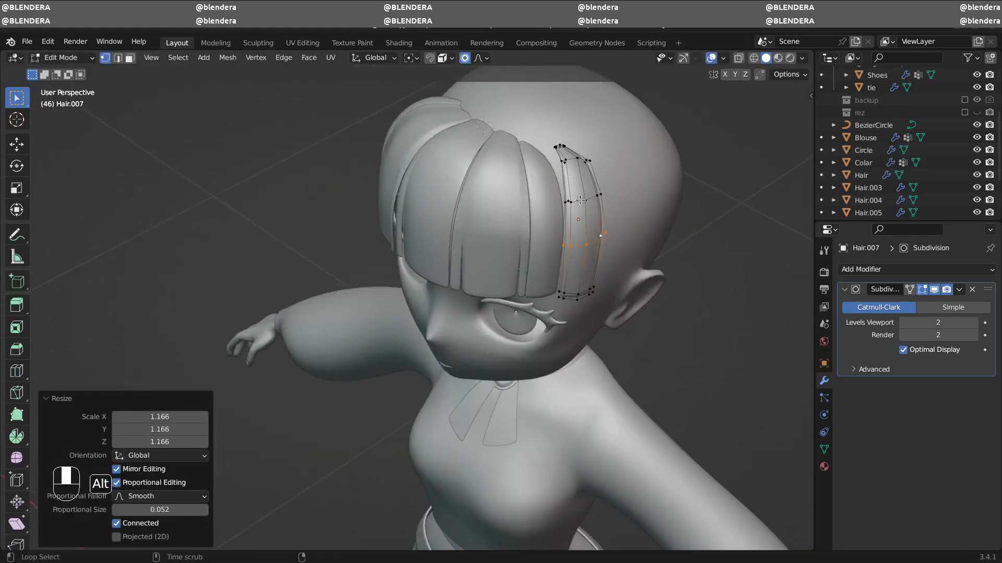
{"action": "left_click", "coordinate": [585, 189], "text": "alt"}
{"action": "key", "text": "s"}
{"action": "left_click", "coordinate": [657, 188]}
{"action": "left_click", "coordinate": [577, 151], "text": "alt"}
{"action": "key", "text": "s"}
{"action": "left_click", "coordinate": [652, 189]}
- Reposition the side strand's upper end loops in top view to fit beside the neighbouring fringe strand
{"action": "left_click", "coordinate": [561, 142], "text": "alt"}
{"action": "key", "text": "KP_7"}
{"action": "key", "text": "g"}
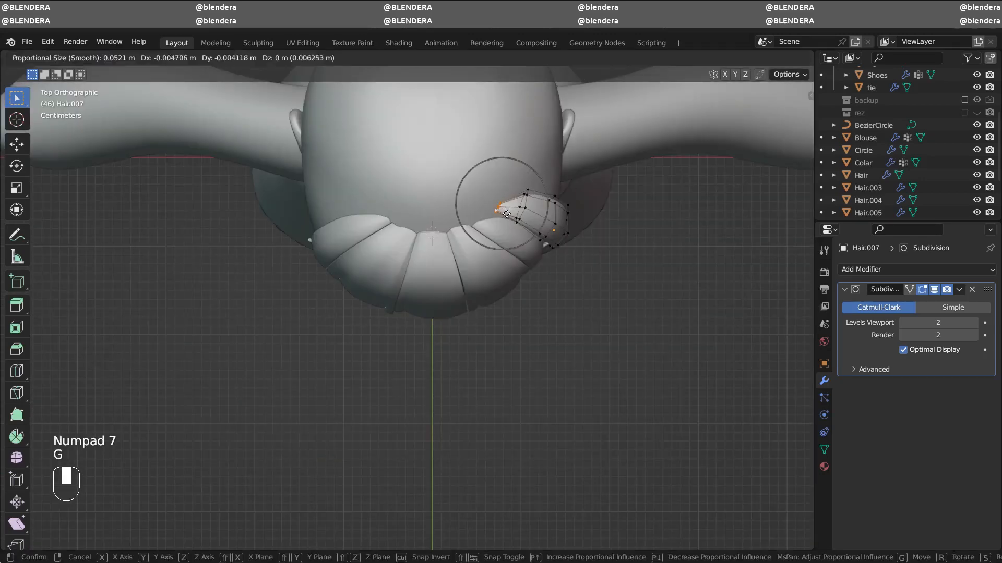
{"action": "left_click", "coordinate": [542, 229]}
{"action": "key", "text": "g"}
{"action": "middle_click_drag", "start_coordinate": [541, 229], "coordinate": [548, 188]}
{"action": "left_click", "coordinate": [475, 122]}
{"action": "key", "text": "KP_7"}
{"action": "key", "text": "g"}
{"action": "left_click", "coordinate": [489, 220]}
{"action": "middle_click_drag", "start_coordinate": [489, 220], "coordinate": [454, 151]}
- Lengthen the side strand by moving its bottom faces down about 0.057 m and slightly outward in front view
{"action": "key", "text": "Tab"}
{"action": "key", "text": "Tab"}
{"action": "scroll", "coordinate": [538, 356], "scroll_direction": "up", "scroll_amount": 2}
{"action": "middle_click_drag", "start_coordinate": [538, 356], "coordinate": [524, 107], "text": "shift"}
{"action": "middle_click_drag", "start_coordinate": [524, 107], "coordinate": [501, 253], "text": "shift"}
{"action": "scroll", "coordinate": [500, 253], "scroll_direction": "up", "scroll_amount": 2}
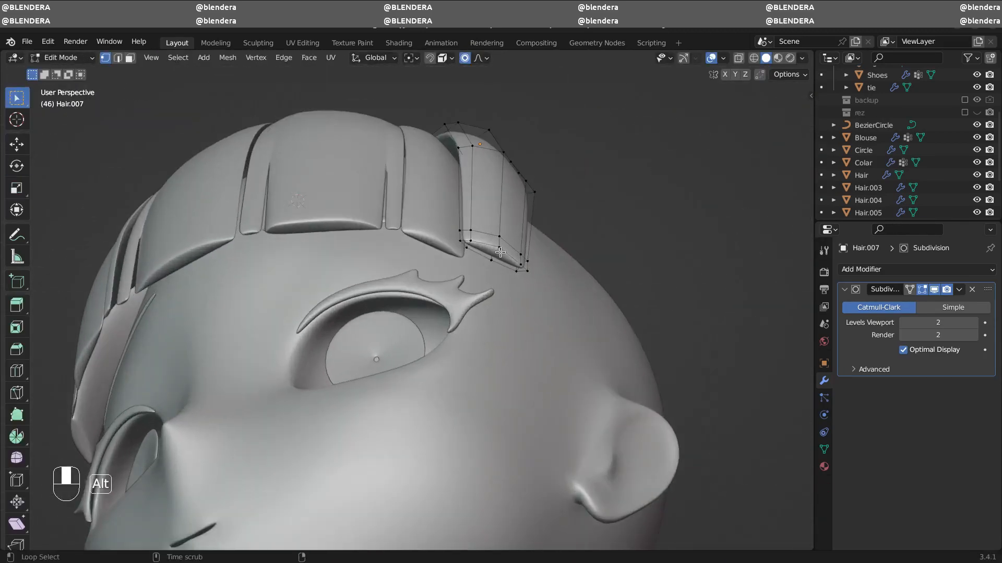
{"action": "key", "text": "KP_1"}
{"action": "middle_click_drag", "start_coordinate": [561, 273], "coordinate": [496, 303], "text": "shift"}
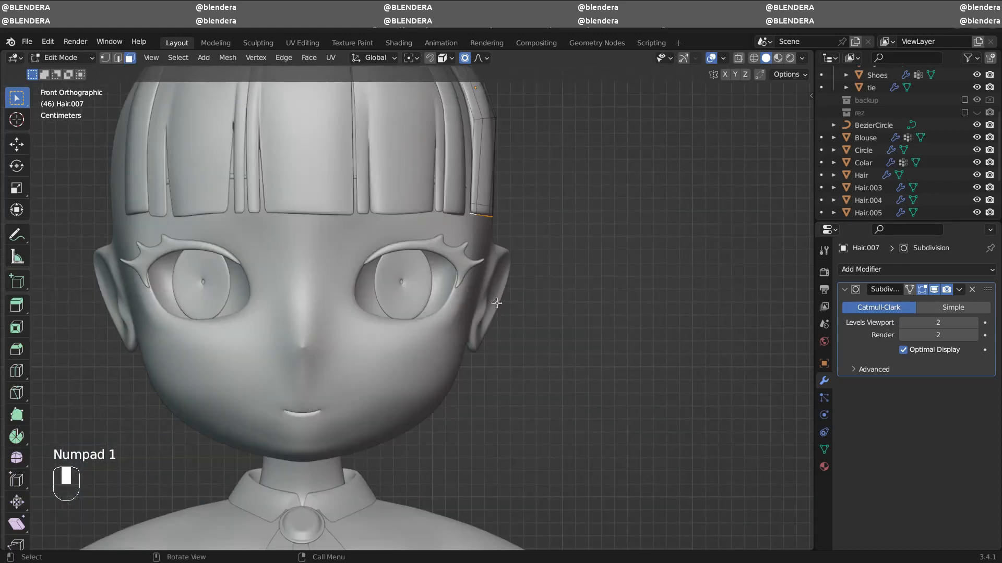
{"action": "left_click", "coordinate": [479, 375]}
{"action": "middle_click_drag", "start_coordinate": [480, 375], "coordinate": [615, 339]}
{"action": "key", "text": "KP_1"}
{"action": "key", "text": "KP_3"}
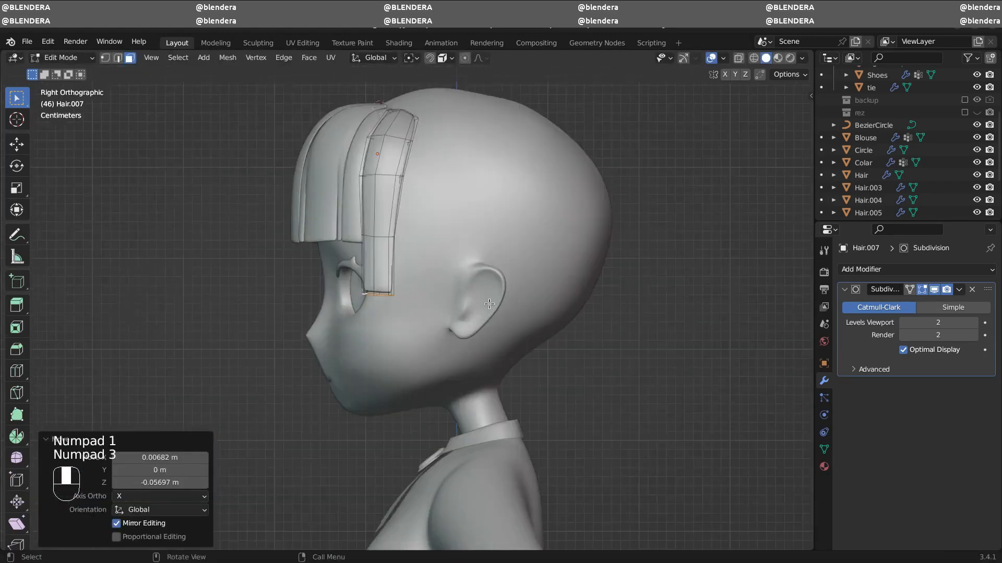
- Extrude the side strand's bottom faces about 0.082 m down to mouth level and shift the new end outward
{"action": "middle_click_drag", "start_coordinate": [489, 305], "coordinate": [520, 230]}
{"action": "key", "text": "ctrl+z"}
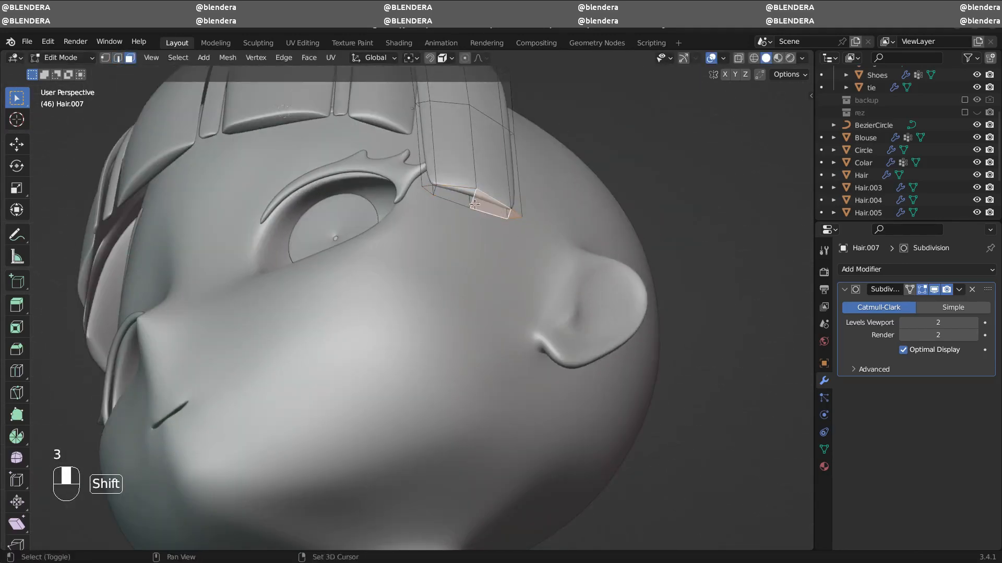
{"action": "key", "text": "KP_1"}
{"action": "left_click", "coordinate": [469, 392]}
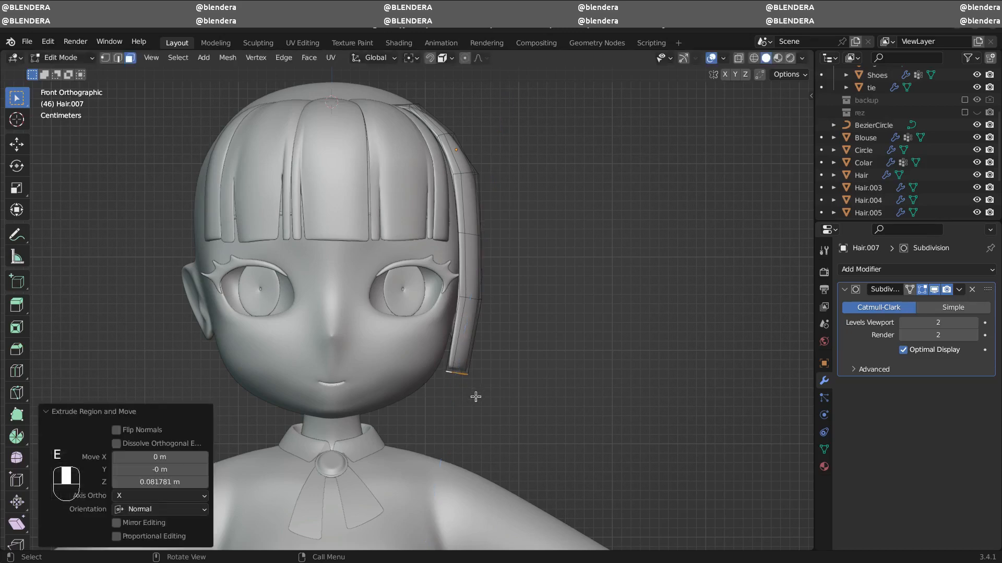
{"action": "key", "text": "g"}
{"action": "left_click", "coordinate": [485, 400]}
- Extend the side strand down to the collar and adjust the position of its new end
{"action": "left_click", "coordinate": [472, 472]}
{"action": "key", "text": "g"}
{"action": "left_click", "coordinate": [484, 475]}
{"action": "middle_click_drag", "start_coordinate": [483, 474], "coordinate": [501, 418]}
{"action": "key", "text": "g"}
{"action": "left_click", "coordinate": [409, 457]}
{"action": "middle_click_drag", "start_coordinate": [501, 417], "coordinate": [503, 435], "text": "ctrl"}
{"action": "key", "text": "KP_7"}
{"action": "middle_click_drag", "start_coordinate": [488, 340], "coordinate": [465, 250]}
{"action": "key", "text": "KP_7"}
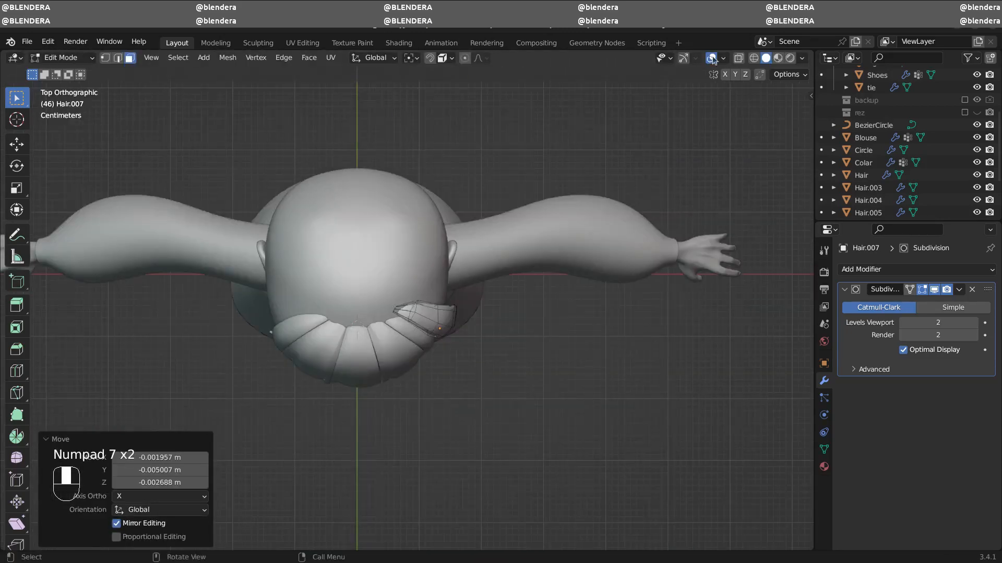
- Rotate the side strand's bottom end about 34.4° around Z in top view and level it in front view, using X-ray
{"action": "left_click", "coordinate": [738, 58]}
{"action": "key", "text": "r"}
{"action": "left_click", "coordinate": [486, 365]}
{"action": "middle_click_drag", "start_coordinate": [486, 360], "coordinate": [477, 197]}
{"action": "key", "text": "KP_1"}
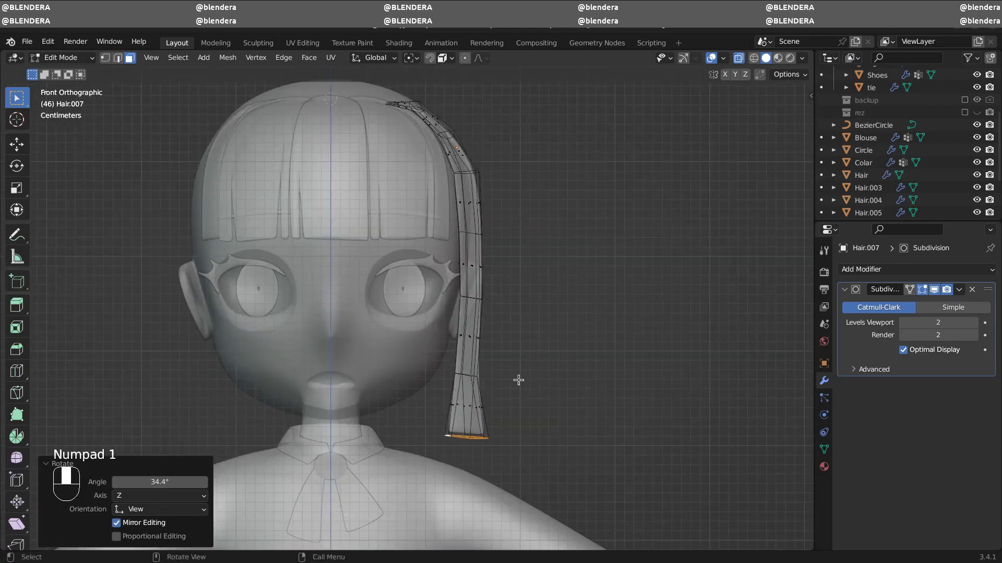
{"action": "key", "text": "r"}
{"action": "left_click", "coordinate": [481, 380]}
{"action": "key", "text": "2"}
{"action": "left_click", "coordinate": [738, 58]}
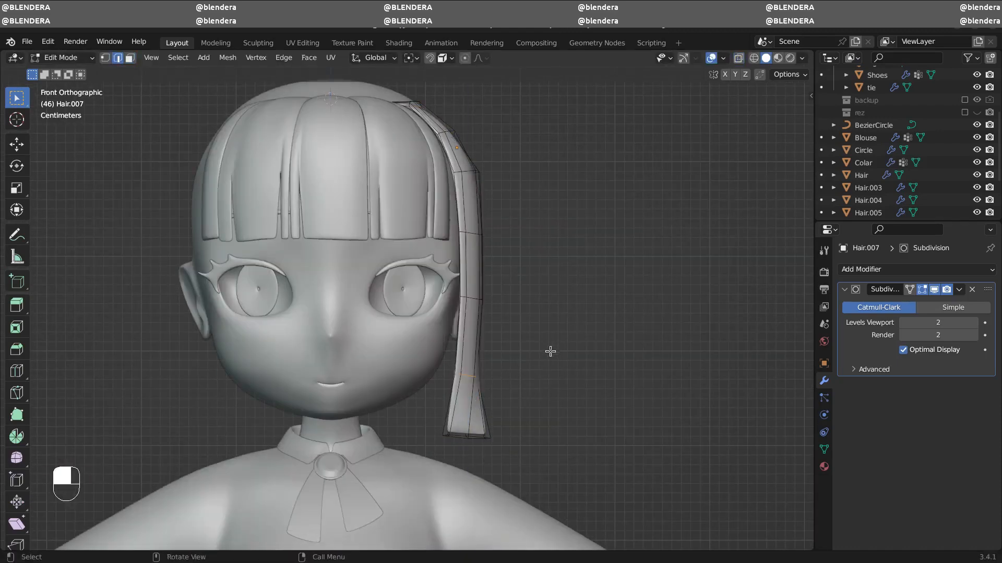
- Rotate and reposition the edge loop just above the side strand's bottom end to follow the head's contour
{"action": "key", "text": "r"}
{"action": "left_click", "coordinate": [555, 346]}
{"action": "middle_click_drag", "start_coordinate": [555, 347], "coordinate": [509, 251]}
{"action": "key", "text": "g"}
{"action": "left_click", "coordinate": [551, 271]}
{"action": "key", "text": "r"}
{"action": "left_click", "coordinate": [532, 253]}
{"action": "key", "text": "g"}
{"action": "left_click", "coordinate": [524, 241]}
- Select another edge loop along the side strand and adjust its position from angled views
{"action": "left_click", "coordinate": [489, 276], "text": "alt"}
{"action": "mouse_move", "coordinate": [521, 284]}
{"action": "middle_mouse_down"}
{"action": "mouse_move", "coordinate": [360, 307]}
{"action": "mouse_move", "coordinate": [530, 318]}
{"action": "mouse_move", "coordinate": [522, 282]}
{"action": "middle_mouse_up"}
{"action": "key", "text": "g"}
{"action": "left_click", "coordinate": [365, 300]}
{"action": "middle_click_drag", "start_coordinate": [522, 282], "coordinate": [502, 266]}
{"action": "mouse_move", "coordinate": [502, 266]}
{"action": "middle_mouse_down", "text": "ctrl"}
{"action": "mouse_move", "coordinate": [504, 287]}
{"action": "mouse_move", "coordinate": [502, 271]}
{"action": "middle_mouse_up", "text": "ctrl"}
{"action": "key", "text": "g"}
{"action": "middle_click_drag", "start_coordinate": [502, 271], "coordinate": [524, 366]}
{"action": "left_click", "coordinate": [479, 329]}
- Extrude the side strand's bottom faces about 0.05 m down to the shoulder and rotate the new end -15.6° around Z
{"action": "middle_click_drag", "start_coordinate": [524, 365], "coordinate": [462, 412]}
{"action": "key", "text": "3"}
{"action": "key", "text": "KP_1"}
{"action": "left_click", "coordinate": [441, 386]}
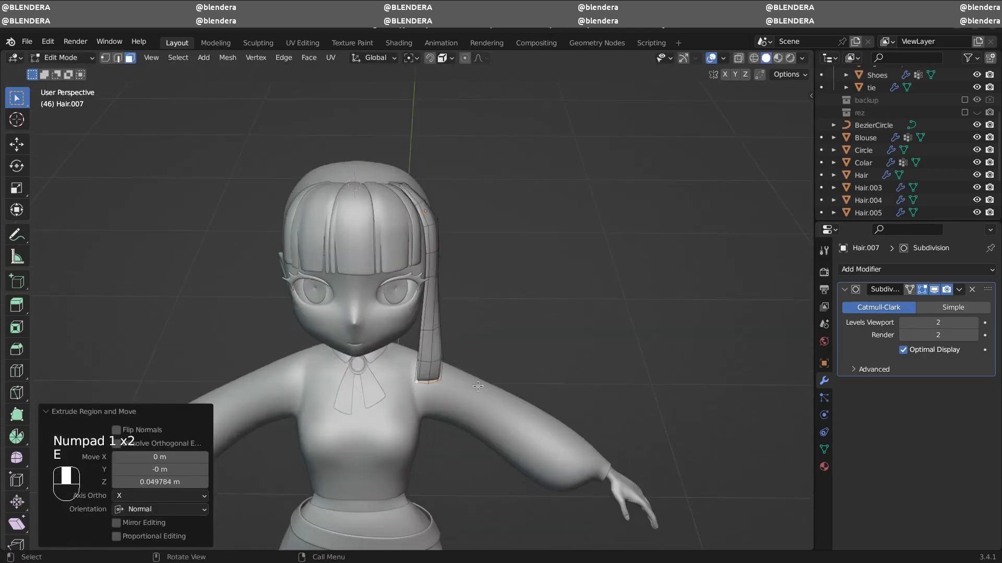
{"action": "key", "text": "r"}
{"action": "key", "text": "z"}
{"action": "left_click", "coordinate": [475, 403]}
{"action": "middle_click_drag", "start_coordinate": [553, 354], "coordinate": [525, 331], "text": "ctrl"}
{"action": "scroll", "coordinate": [525, 331], "scroll_direction": "up", "scroll_amount": 2}
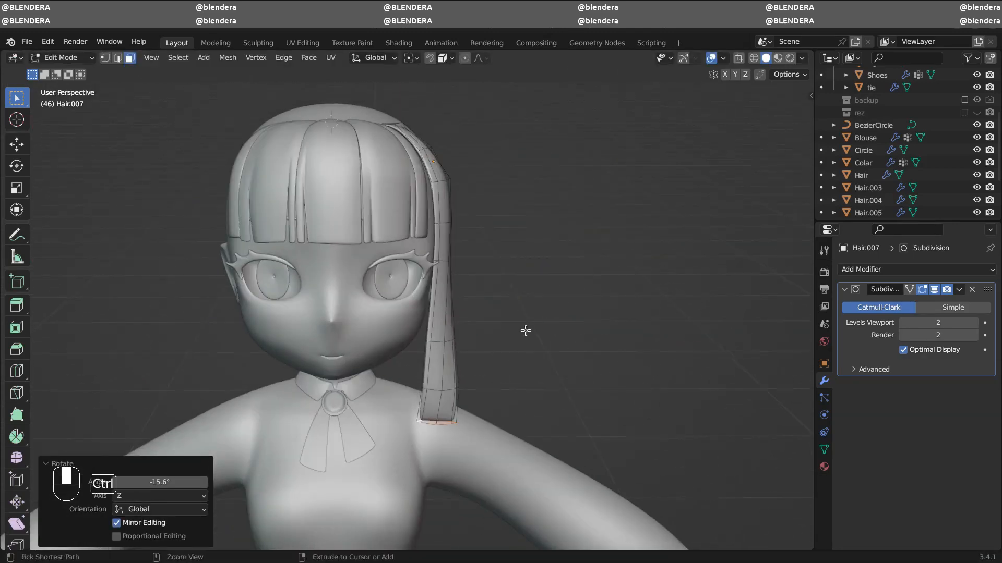
- Twist the strand's bottom end further around Z and rotate the edge loop above it around Z to match
{"action": "key", "text": "r"}
{"action": "key", "text": "z"}
{"action": "left_click", "coordinate": [496, 348]}
{"action": "key", "text": "2"}
{"action": "left_click", "coordinate": [458, 420], "text": "alt"}
{"action": "key", "text": "r"}
{"action": "key", "text": "z"}
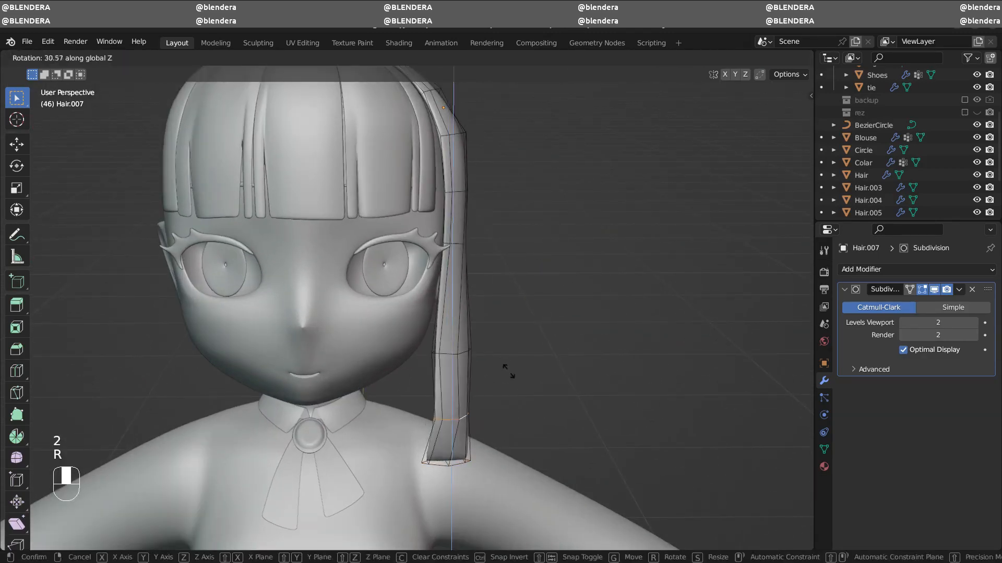
{"action": "left_click", "coordinate": [496, 390]}
{"action": "left_click", "coordinate": [498, 392]}
- Delete the cap faces at the side strand's bottom end
{"action": "middle_click_drag", "start_coordinate": [600, 360], "coordinate": [485, 334]}
{"action": "middle_click_drag", "start_coordinate": [485, 334], "coordinate": [572, 236], "text": "ctrl"}
{"action": "key", "text": "Tab"}
{"action": "key", "text": "Tab"}
{"action": "key", "text": "3"}
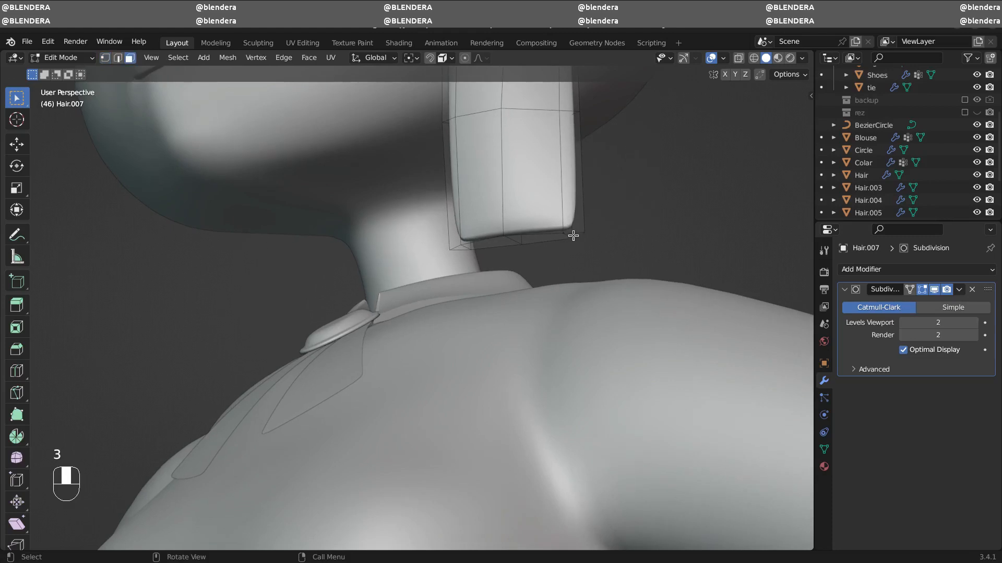
{"action": "key", "text": "x"}
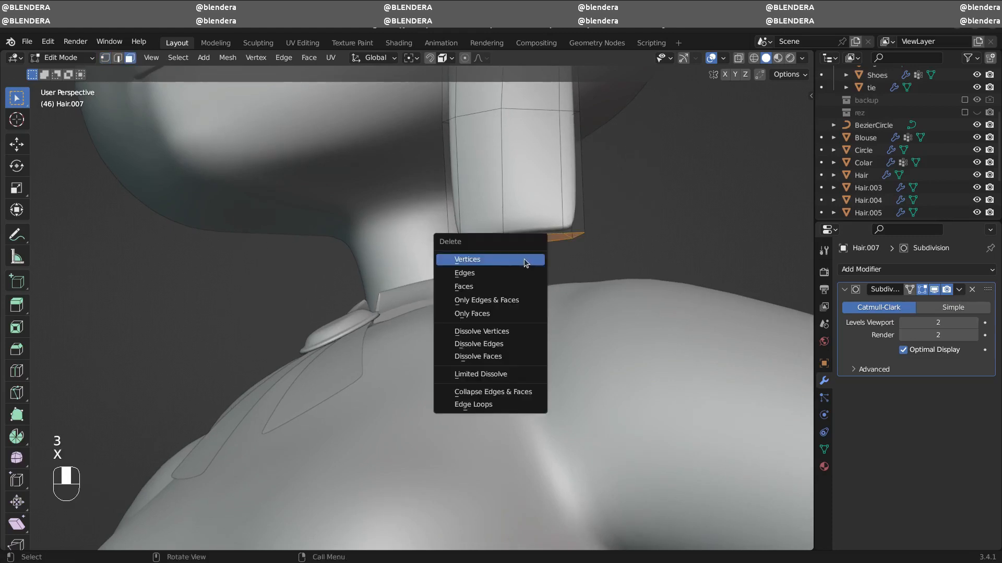
{"action": "left_click", "coordinate": [514, 286]}
{"action": "middle_click_drag", "start_coordinate": [572, 231], "coordinate": [591, 235]}
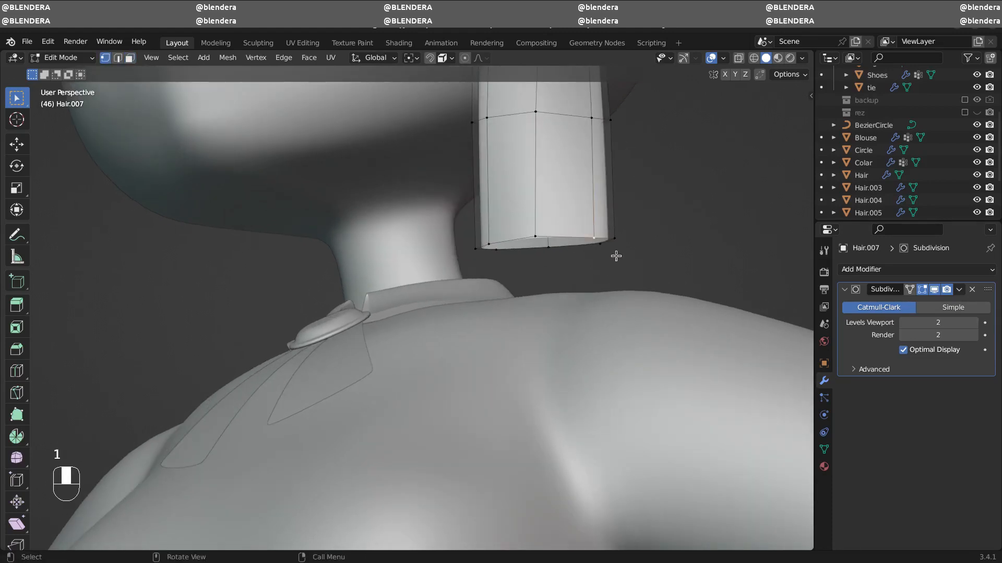
- Rip the vertices at the rear corner of the strand's open bottom end and pull the narrow split section outward
{"action": "key", "text": "v"}
{"action": "left_click", "coordinate": [615, 241]}
{"action": "key", "text": "v"}
{"action": "left_click", "coordinate": [616, 239]}
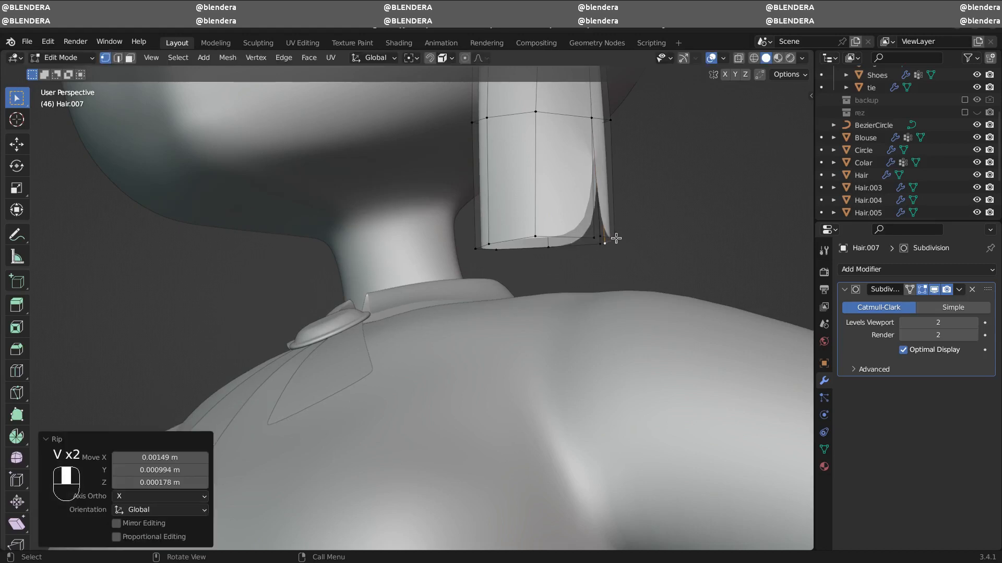
{"action": "key", "text": "g"}
{"action": "left_click", "coordinate": [611, 245]}
- Add lengthwise loop cuts to the narrow split section of the side strand
{"action": "left_click", "coordinate": [613, 239]}
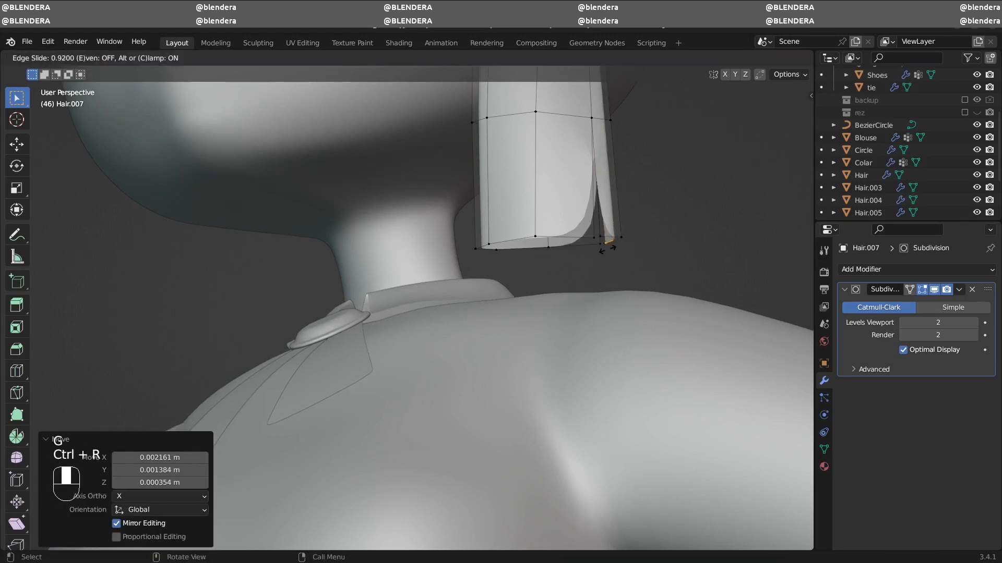
{"action": "left_click", "coordinate": [615, 240]}
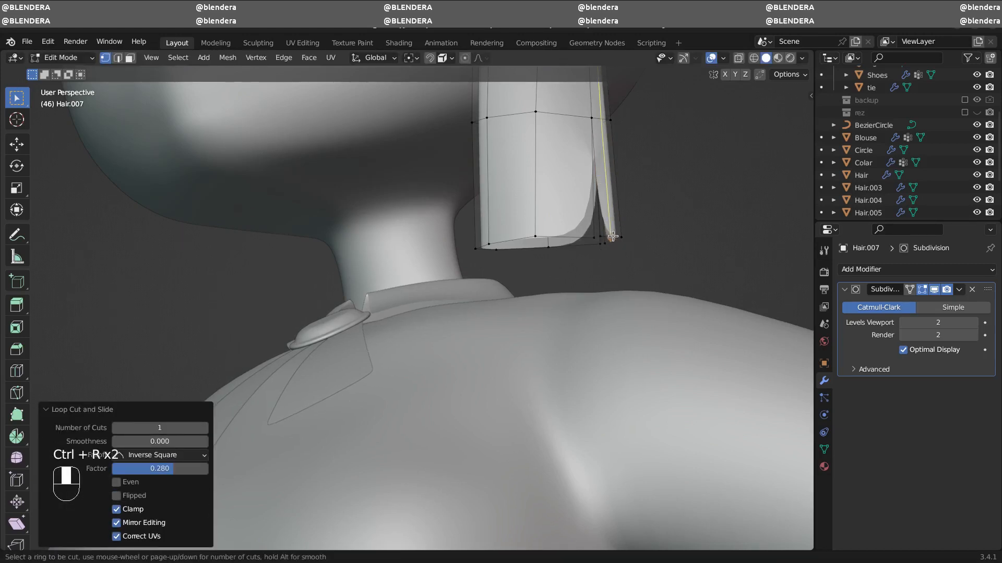
{"action": "left_click", "coordinate": [612, 237]}
{"action": "left_click", "coordinate": [616, 241]}
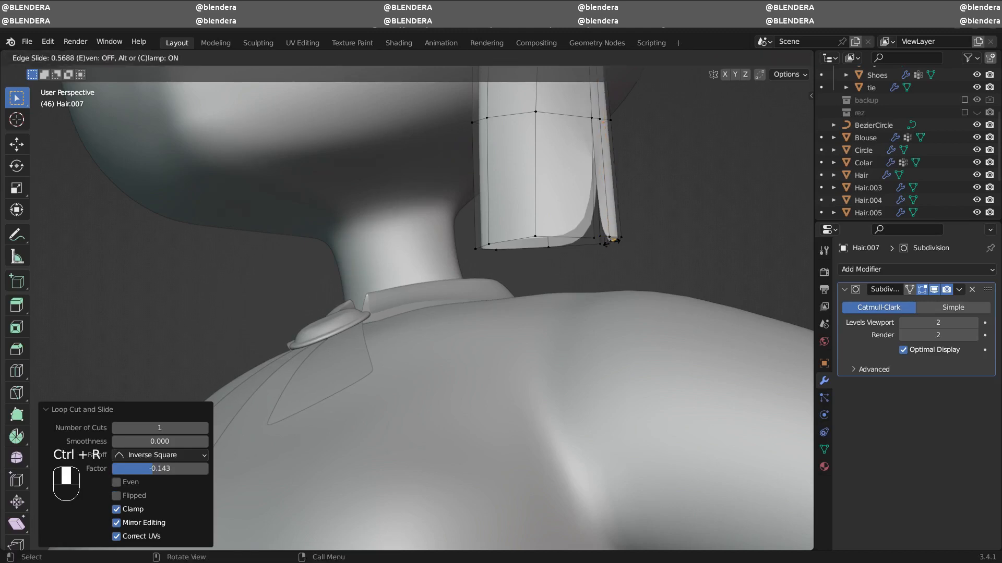
{"action": "key", "text": "ctrl+r"}
{"action": "left_click", "coordinate": [615, 235]}
{"action": "left_click", "coordinate": [616, 237]}
- Hide the Subdivision effect in the viewport and merge the vertices at the top of the split at center
{"action": "middle_click_drag", "start_coordinate": [617, 240], "coordinate": [626, 192], "text": "ctrl"}
{"action": "middle_click_drag", "start_coordinate": [627, 192], "coordinate": [586, 275], "text": "shift"}
{"action": "left_click", "coordinate": [549, 149], "text": "shift"}
{"action": "middle_click_drag", "start_coordinate": [534, 146], "coordinate": [341, 264]}
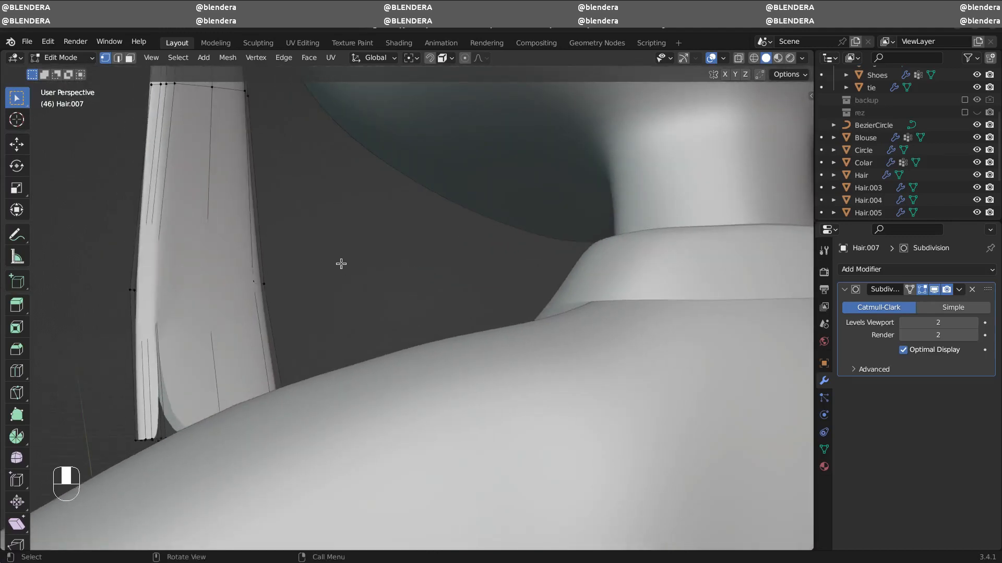
{"action": "left_click", "coordinate": [934, 289]}
{"action": "middle_click_drag", "start_coordinate": [168, 278], "coordinate": [463, 248]}
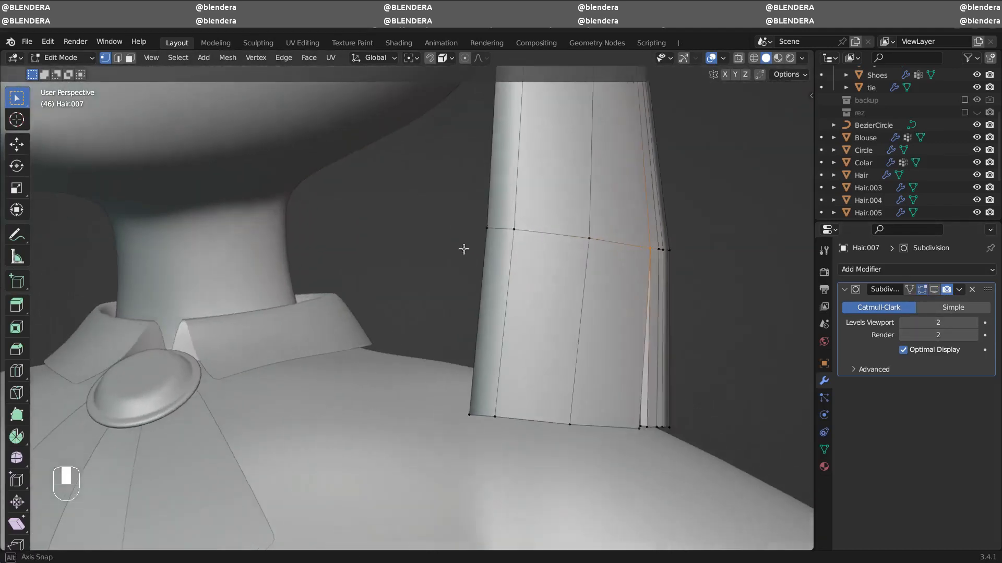
{"action": "key", "text": "m"}
{"action": "left_click", "coordinate": [597, 285]}
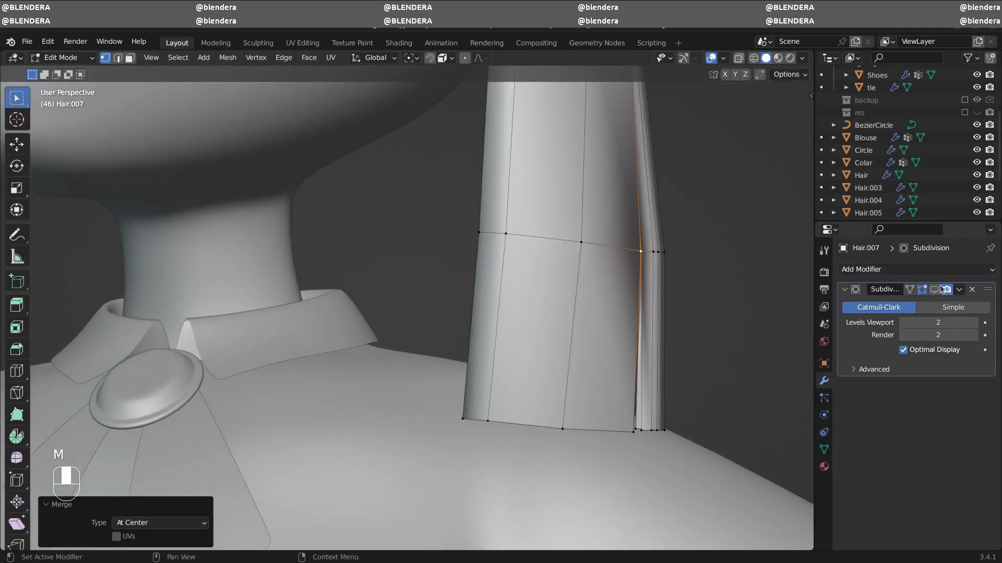
- Merge the vertex pairs at the bottom of the split at center, with the Subdivision effect shown in the viewport again
{"action": "middle_click_drag", "start_coordinate": [725, 275], "coordinate": [676, 276]}
{"action": "left_click", "coordinate": [574, 377], "text": "shift"}
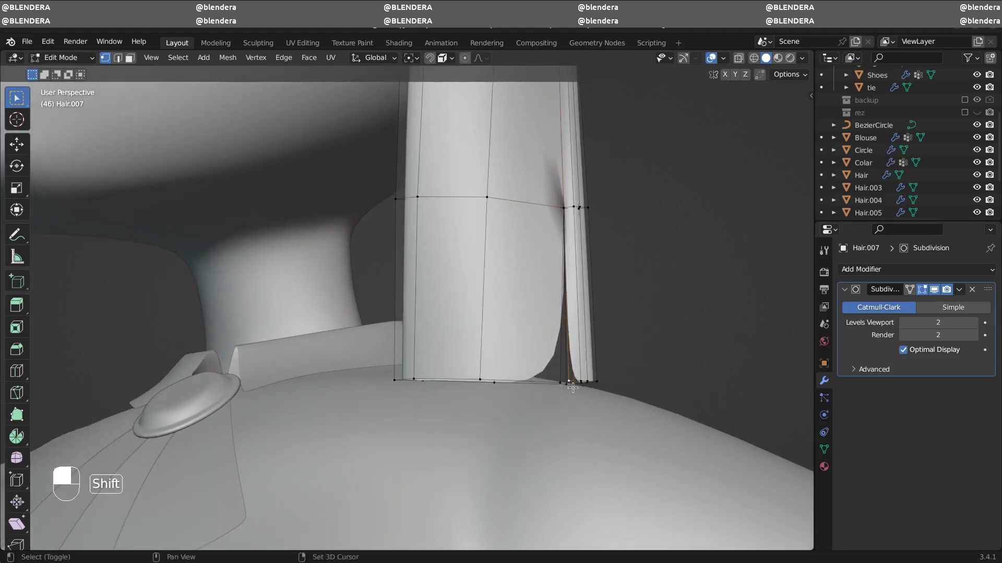
{"action": "key", "text": "m"}
{"action": "left_click", "coordinate": [589, 391]}
{"action": "middle_click_drag", "start_coordinate": [603, 357], "coordinate": [574, 361]}
{"action": "left_click", "coordinate": [566, 346], "text": "shift"}
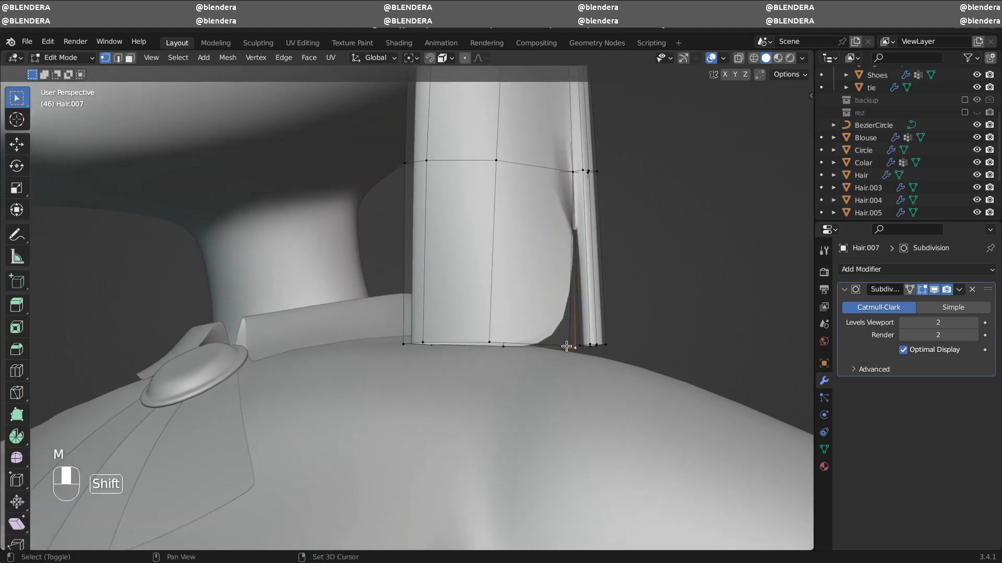
{"action": "key", "text": "m"}
{"action": "left_click", "coordinate": [582, 360]}
- Add a lengthwise loop cut beside the split on the strand's wide section and slide it towards the gap
{"action": "key", "text": "ctrl+r"}
{"action": "left_click", "coordinate": [541, 359]}
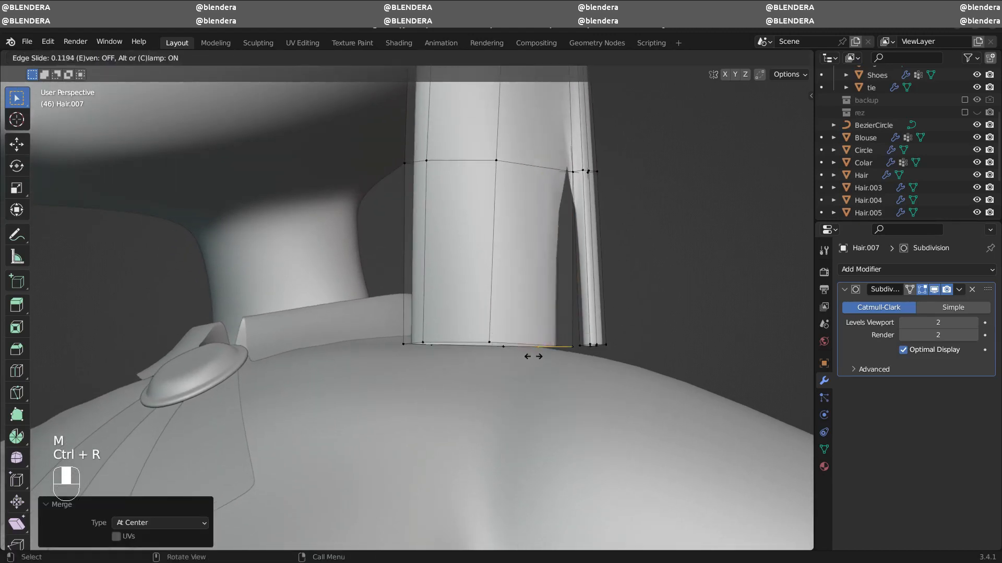
{"action": "left_click", "coordinate": [557, 358]}
- Fill the open bottom ends of the narrow and wide strand sections with faces
{"action": "middle_click_drag", "start_coordinate": [598, 301], "coordinate": [595, 276]}
{"action": "left_click", "coordinate": [592, 281]}
{"action": "left_click", "coordinate": [594, 272], "text": "shift"}
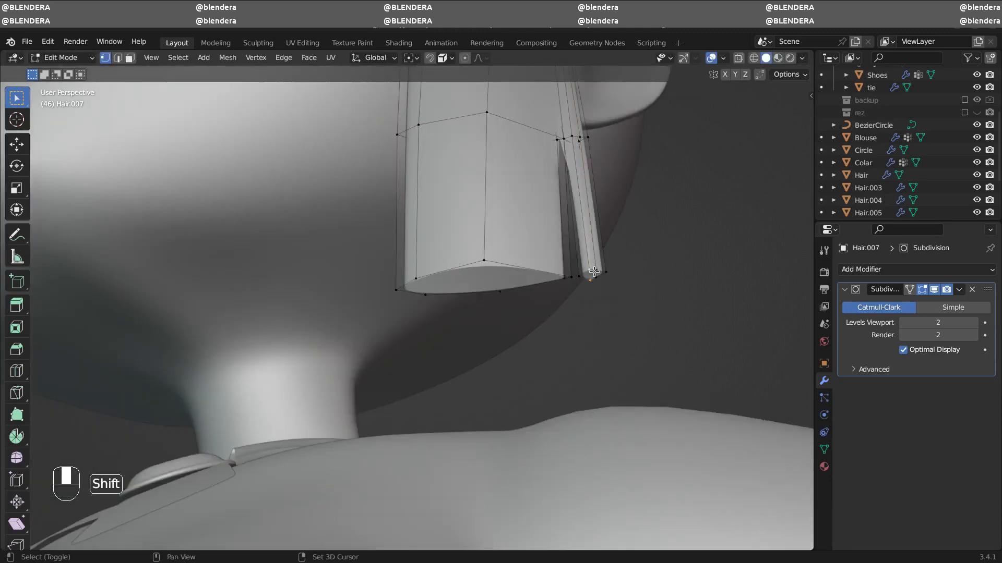
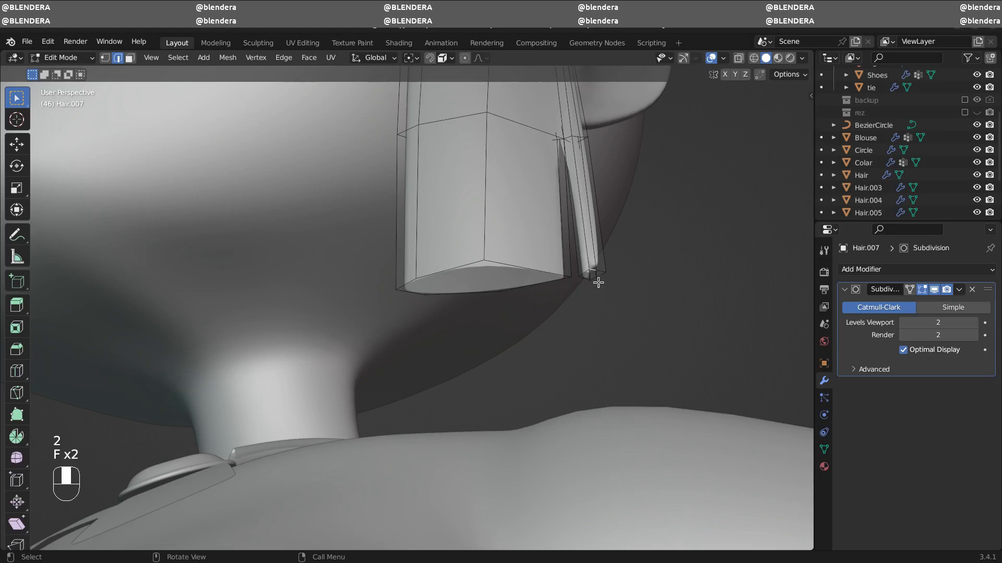
{"action": "middle_click_drag", "start_coordinate": [607, 293], "coordinate": [671, 287], "text": "ctrl"}
{"action": "key", "text": "f"}
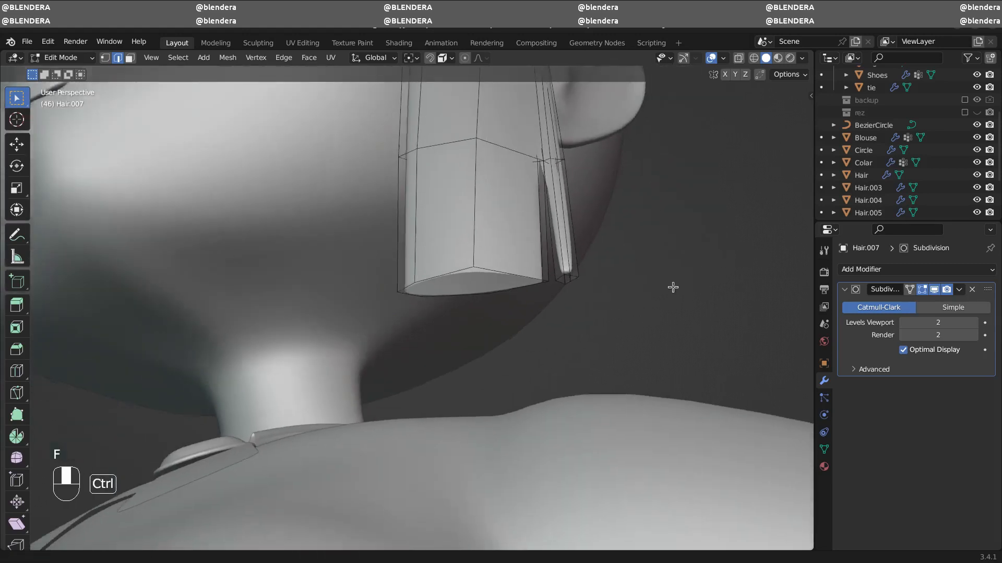
{"action": "middle_click_drag", "start_coordinate": [462, 275], "coordinate": [517, 312]}
{"action": "left_click", "coordinate": [509, 268]}
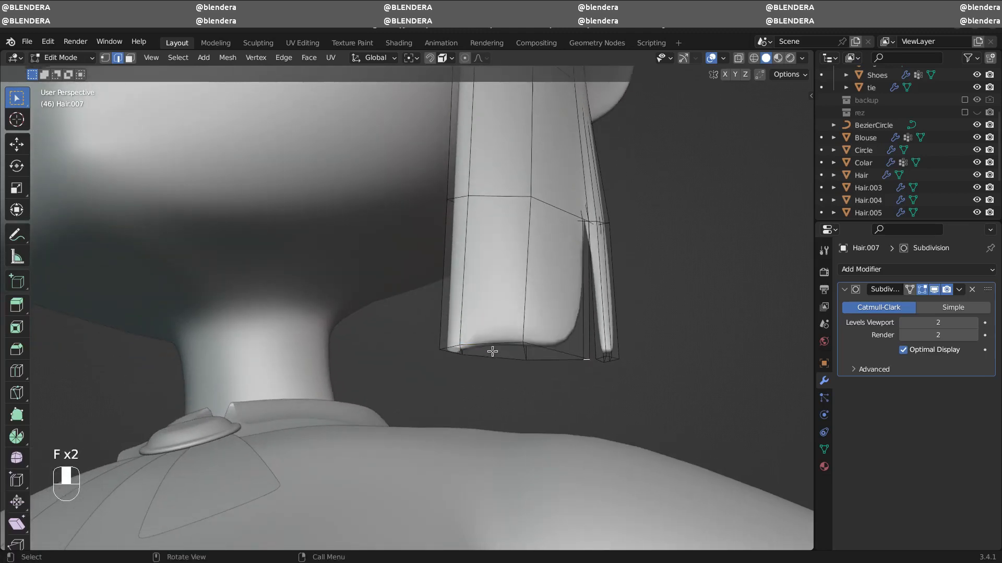
{"action": "middle_click_drag", "start_coordinate": [504, 352], "coordinate": [480, 396], "text": "ctrl"}
{"action": "mouse_move", "coordinate": [572, 291]}
{"action": "middle_mouse_down"}
{"action": "mouse_move", "coordinate": [534, 331]}
{"action": "mouse_move", "coordinate": [572, 314]}
{"action": "mouse_move", "coordinate": [576, 286]}
{"action": "middle_mouse_up"}
- Add horizontal loop cuts close to the bottom ends of the wide and narrow sections to sharpen their tips
{"action": "key", "text": "Tab"}
{"action": "key", "text": "Tab"}
{"action": "left_click", "coordinate": [430, 346]}
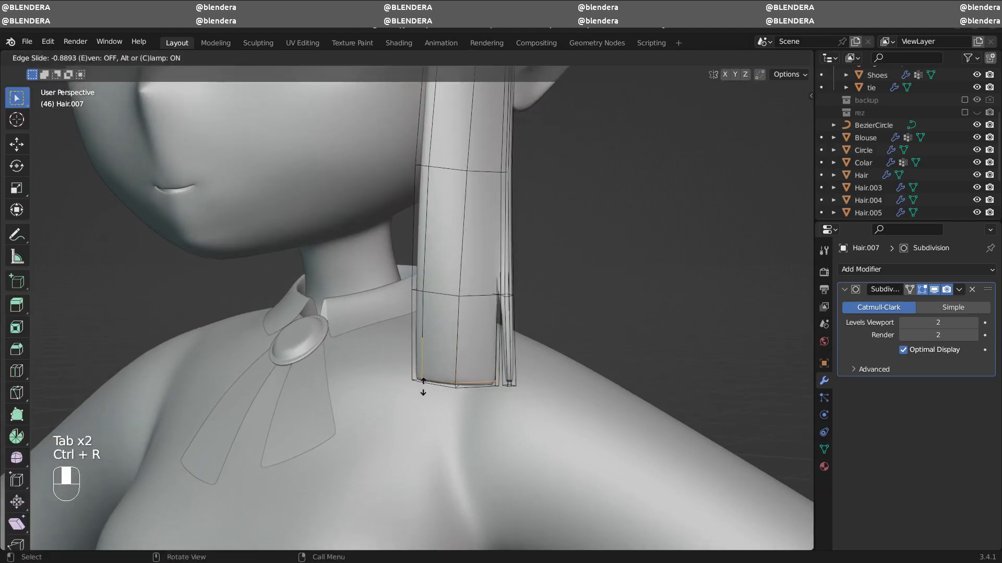
{"action": "left_click", "coordinate": [423, 389]}
{"action": "key", "text": "ctrl+r"}
{"action": "left_click", "coordinate": [511, 359]}
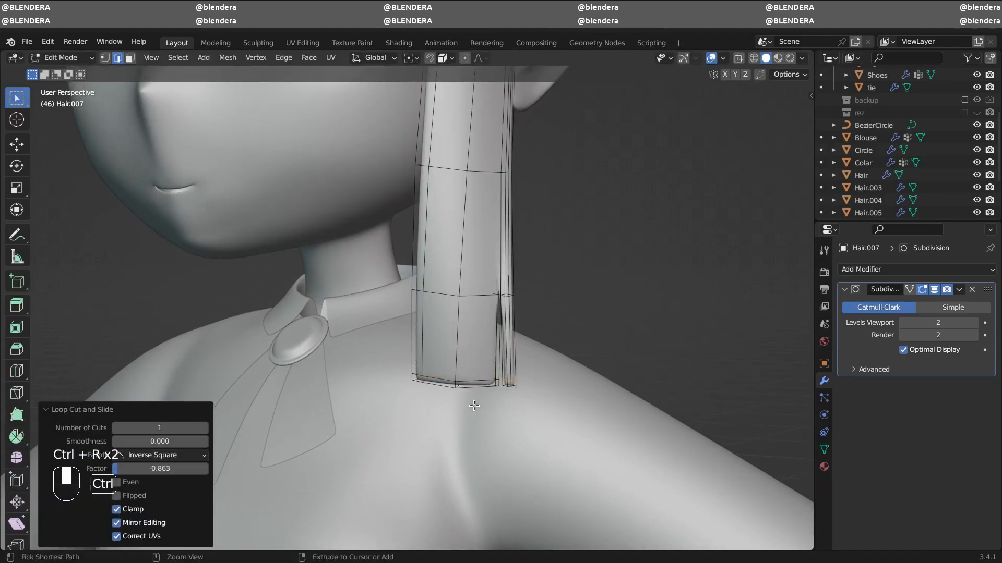
{"action": "key", "text": "ctrl+r"}
{"action": "left_click", "coordinate": [475, 400]}
{"action": "left_click", "coordinate": [484, 403]}
- Select the edge loop outlining the strand and split, and raise its Mean Crease to sharpen it
{"action": "key", "text": "Tab"}
{"action": "middle_click_drag", "start_coordinate": [568, 297], "coordinate": [580, 332], "text": "ctrl"}
{"action": "middle_click_drag", "start_coordinate": [580, 332], "coordinate": [652, 326], "text": "shift"}
{"action": "key", "text": "Tab"}
{"action": "middle_click_drag", "start_coordinate": [595, 315], "coordinate": [603, 258], "text": "ctrl"}
{"action": "middle_click_drag", "start_coordinate": [603, 257], "coordinate": [466, 252], "text": "shift"}
{"action": "left_click", "coordinate": [580, 298], "text": "alt"}
{"action": "middle_click_drag", "start_coordinate": [594, 324], "coordinate": [603, 294]}
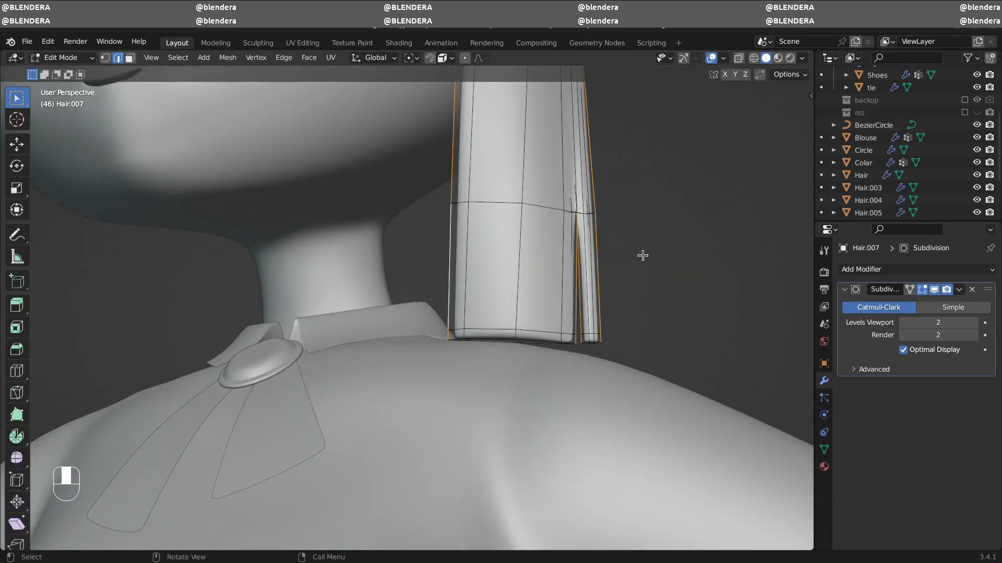
{"action": "key", "text": "n"}
{"action": "left_click", "coordinate": [807, 97]}
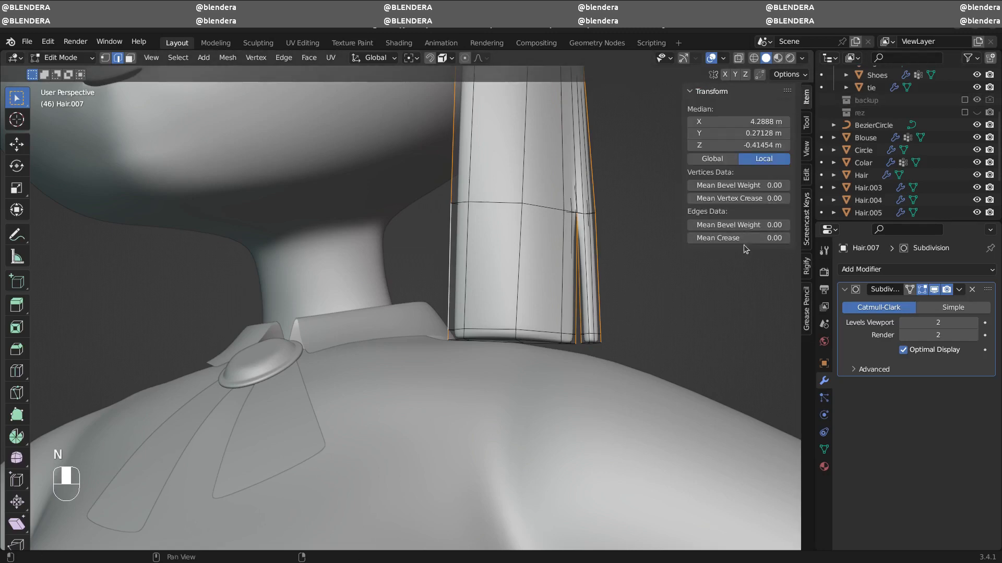
{"action": "key", "text": "Return"}
{"action": "left_click", "coordinate": [680, 286]}
{"action": "middle_click_drag", "start_coordinate": [640, 246], "coordinate": [634, 275], "text": "ctrl"}
- Move the vertices at the side strand's top towards the scalp in front view using smooth, connected proportional editing
{"action": "key", "text": "Tab"}
{"action": "middle_click_drag", "start_coordinate": [611, 208], "coordinate": [605, 261], "text": "ctrl"}
{"action": "middle_click_drag", "start_coordinate": [605, 260], "coordinate": [553, 301]}
{"action": "key", "text": "Tab"}
{"action": "middle_click_drag", "start_coordinate": [553, 301], "coordinate": [559, 236], "text": "ctrl"}
{"action": "middle_click_drag", "start_coordinate": [559, 236], "coordinate": [621, 304]}
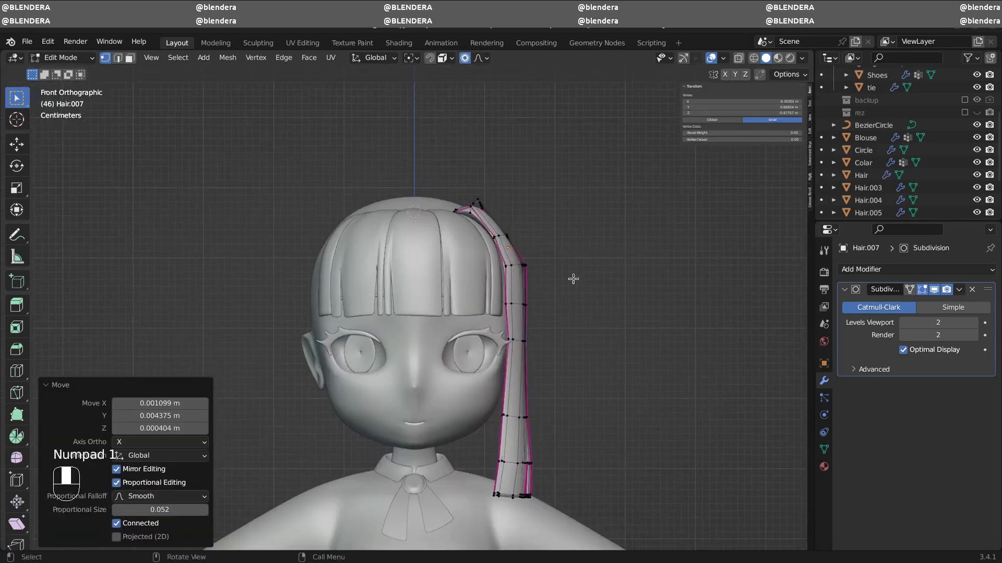
{"action": "scroll", "coordinate": [571, 279], "scroll_direction": "up", "scroll_amount": 3}
{"action": "key", "text": "g"}
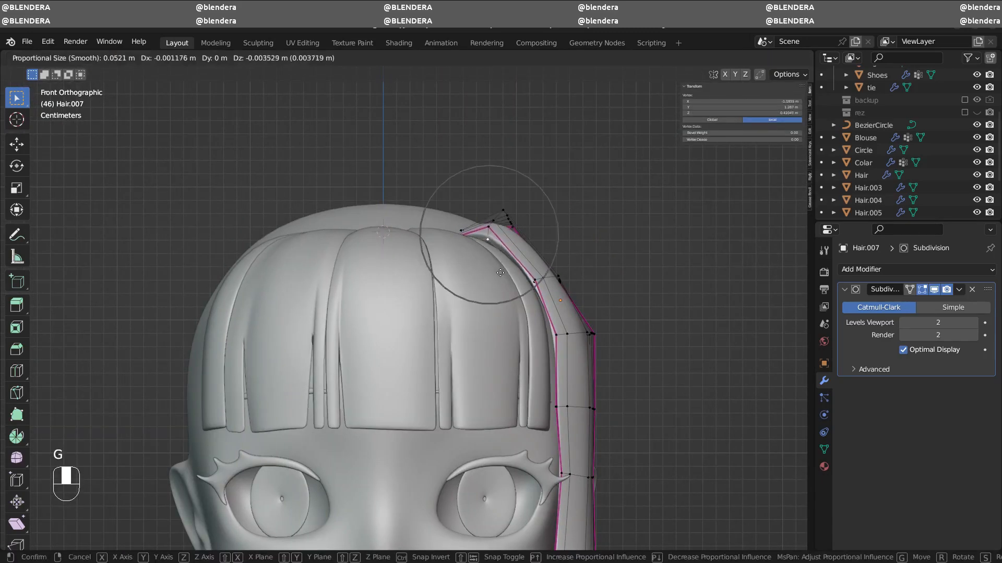
{"action": "left_click", "coordinate": [485, 229]}
- Refine the position of the strand's top vertices from an angled view with proportional editing
{"action": "middle_click_drag", "start_coordinate": [484, 229], "coordinate": [528, 234]}
{"action": "key", "text": "g"}
{"action": "left_click", "coordinate": [514, 239]}
{"action": "key", "text": "g"}
{"action": "left_click", "coordinate": [525, 220]}
{"action": "key", "text": "Tab"}
{"action": "middle_click_drag", "start_coordinate": [528, 235], "coordinate": [539, 317], "text": "ctrl"}
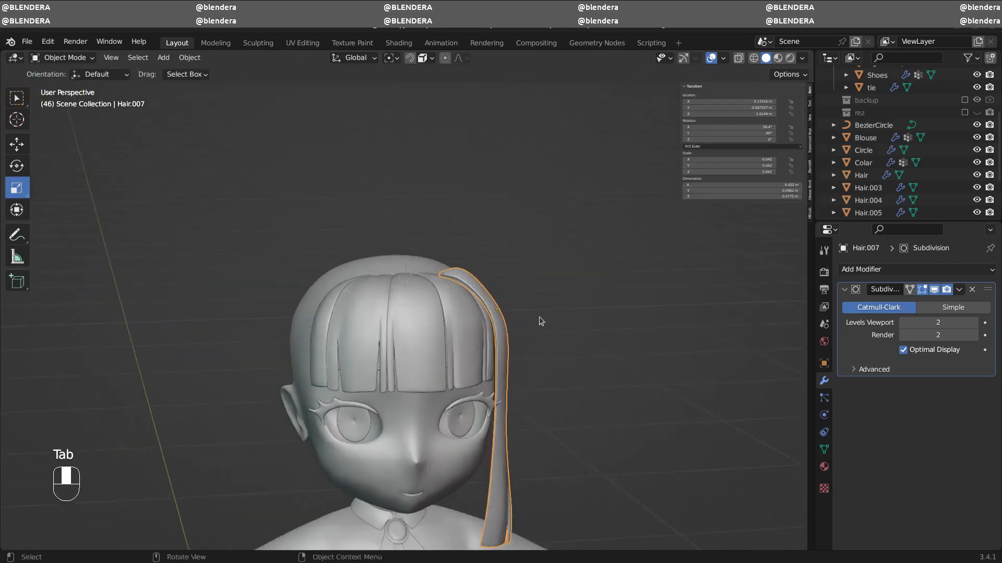
- Smooth the strand's upper curve in front view by moving its crown vertices closer to the head
{"action": "key", "text": "KP_1"}
{"action": "middle_click_drag", "start_coordinate": [510, 248], "coordinate": [514, 182], "text": "ctrl"}
{"action": "key", "text": "Tab"}
{"action": "left_click", "coordinate": [507, 179]}
{"action": "key", "text": "g"}
{"action": "key", "text": "g"}
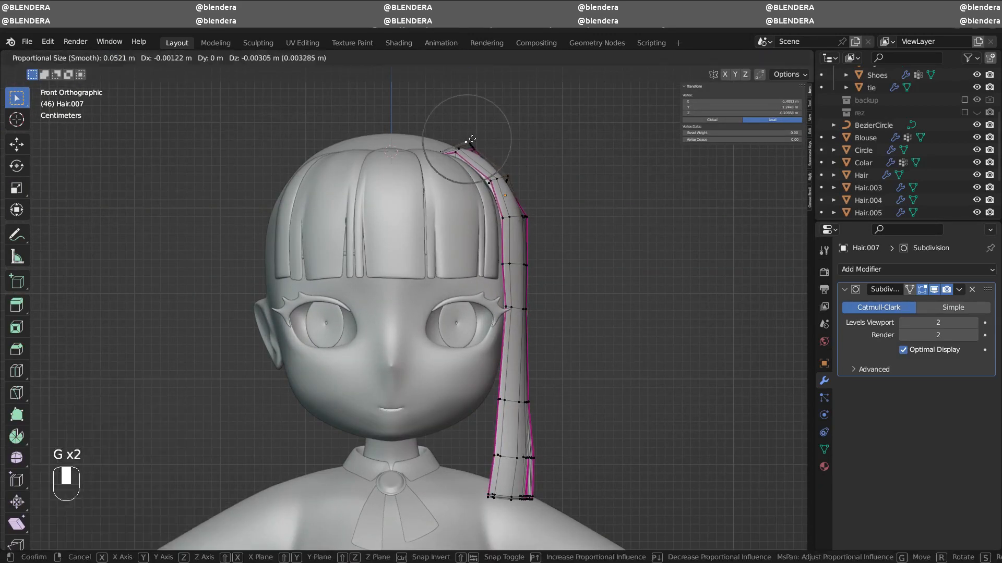
{"action": "key", "text": "Tab"}
{"action": "middle_click_drag", "start_coordinate": [554, 243], "coordinate": [537, 264], "text": "shift"}
- Add a Mirror modifier to the side strand with the head mesh as its Mirror Object
{"action": "left_click", "coordinate": [902, 269]}
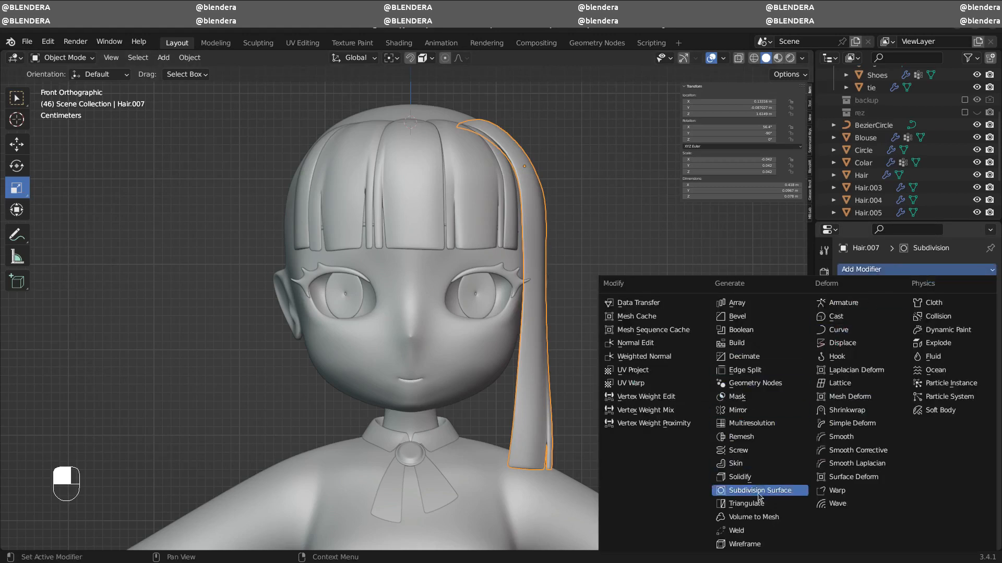
{"action": "left_click", "coordinate": [740, 410]}
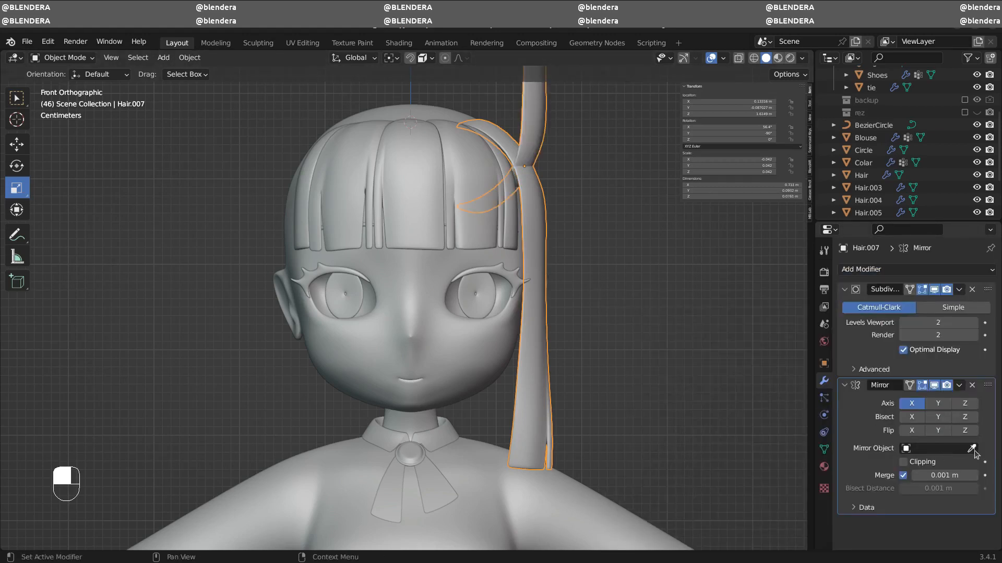
{"action": "left_click", "coordinate": [450, 342]}
- Place the Mirror modifier before Subdivision in the stack and apply it
{"action": "left_click", "coordinate": [959, 385]}
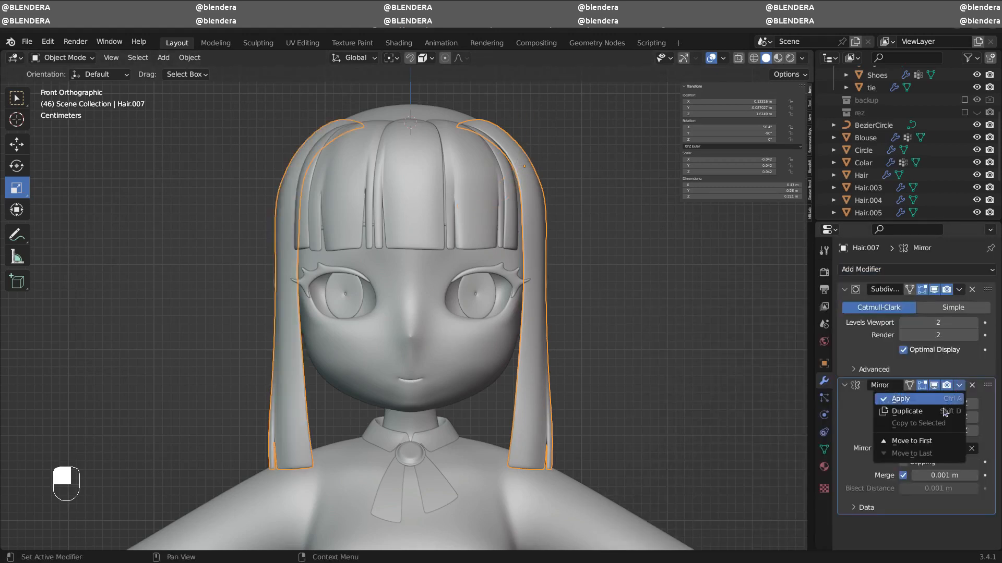
{"action": "left_click", "coordinate": [912, 441]}
{"action": "left_click", "coordinate": [959, 289]}
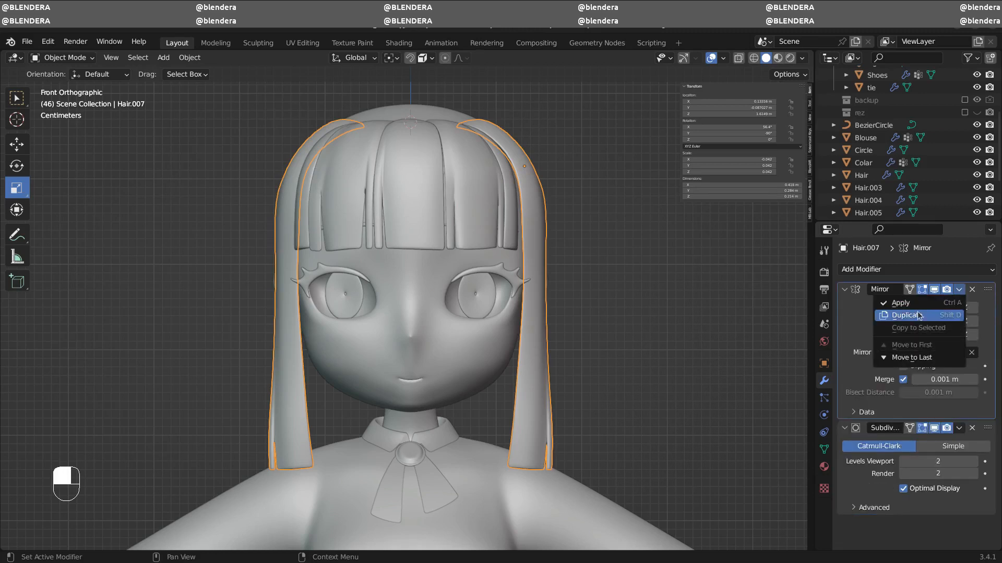
{"action": "left_click", "coordinate": [899, 306]}
- Select the head mesh and add a Round Cube mesh in right view
{"action": "middle_click_drag", "start_coordinate": [640, 266], "coordinate": [470, 281]}
{"action": "left_click", "coordinate": [470, 282]}
{"action": "key", "text": "KP_3"}
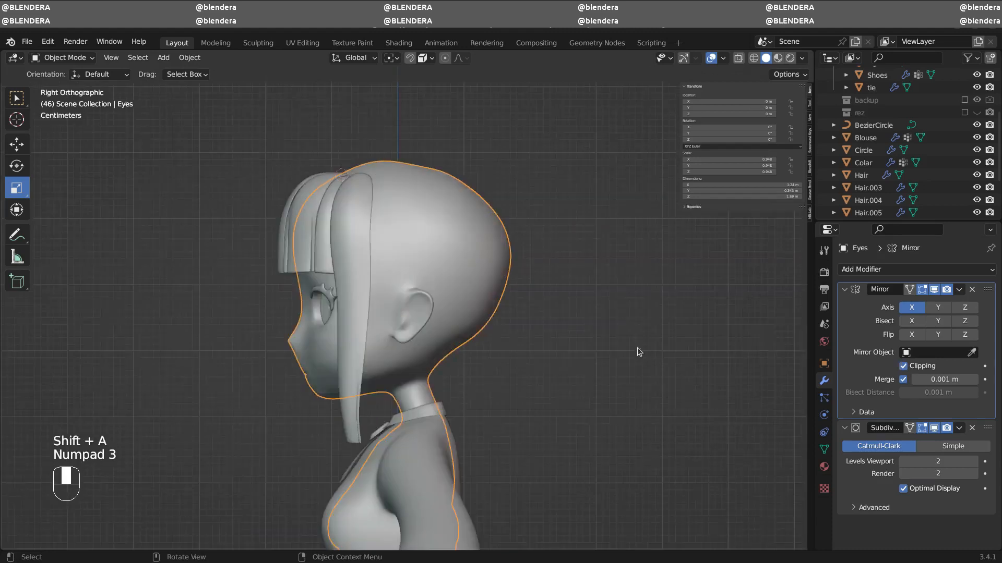
{"action": "key", "text": "shift+a"}
{"action": "mouse_move", "coordinate": [563, 312]}
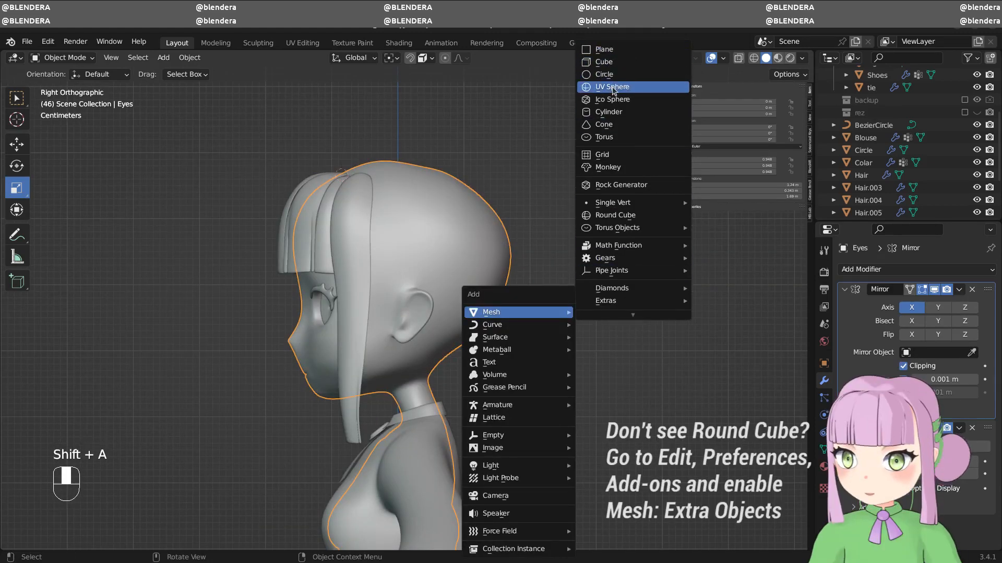
{"action": "left_click", "coordinate": [615, 214]}
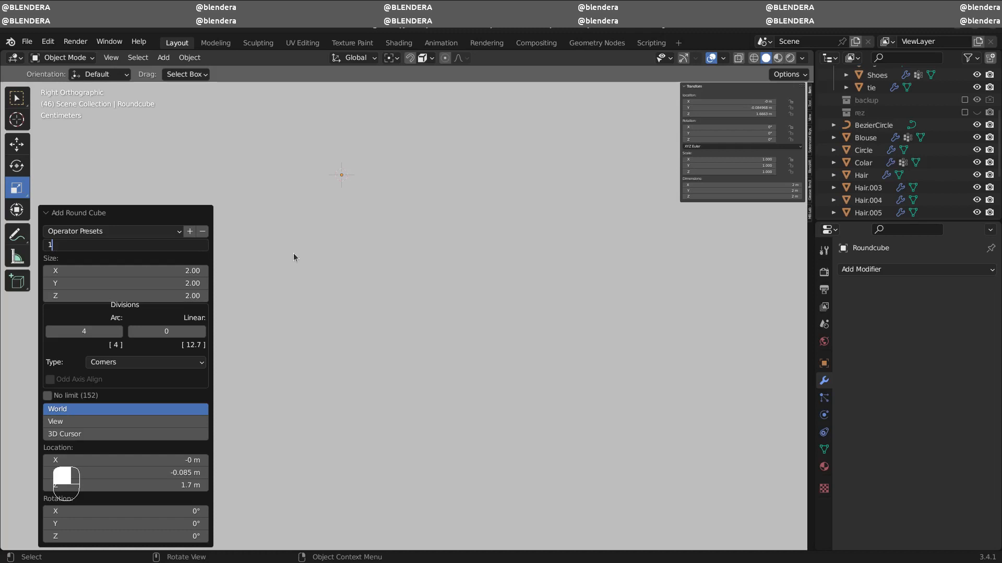
- Set the Round Cube's radius to 1 and scale it down by 0.256 and 0.779 towards head size
{"action": "key", "text": "Return"}
{"action": "middle_click_drag", "start_coordinate": [418, 285], "coordinate": [579, 410], "text": "ctrl"}
{"action": "key", "text": "s"}
{"action": "left_click", "coordinate": [442, 266]}
{"action": "middle_click_drag", "start_coordinate": [449, 260], "coordinate": [508, 189], "text": "ctrl"}
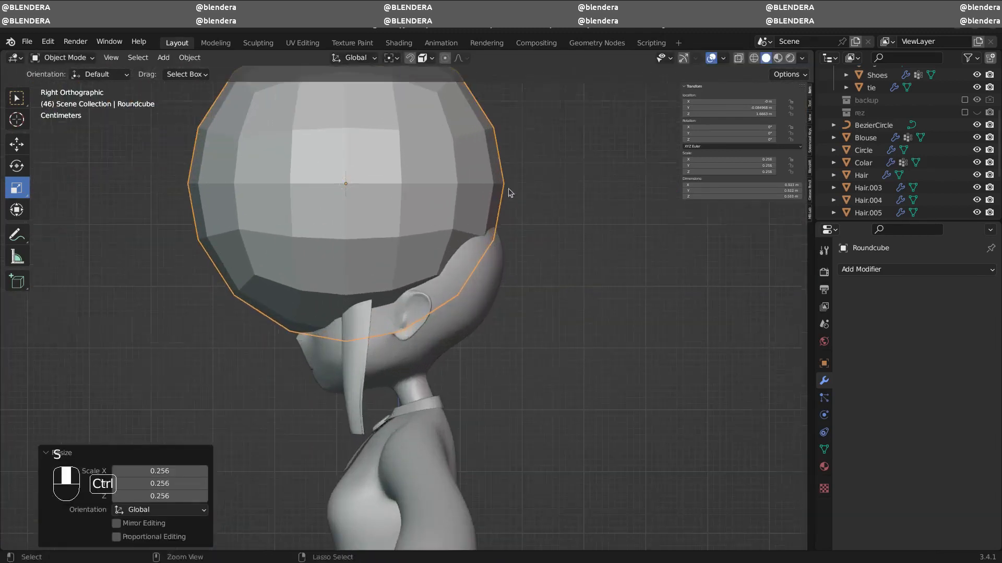
{"action": "key", "text": "s"}
{"action": "left_click", "coordinate": [442, 259]}
- Move the Round Cube onto the back of the head and scale it by 0.821 in right view
{"action": "key", "text": "g"}
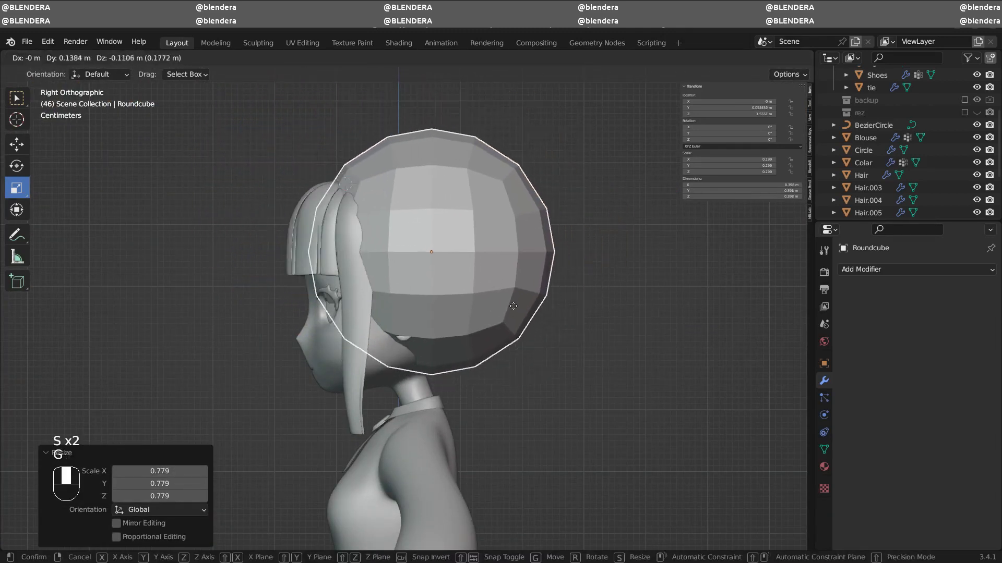
{"action": "left_click", "coordinate": [530, 321]}
{"action": "key", "text": "s"}
{"action": "left_click", "coordinate": [511, 306]}
{"action": "key", "text": "g"}
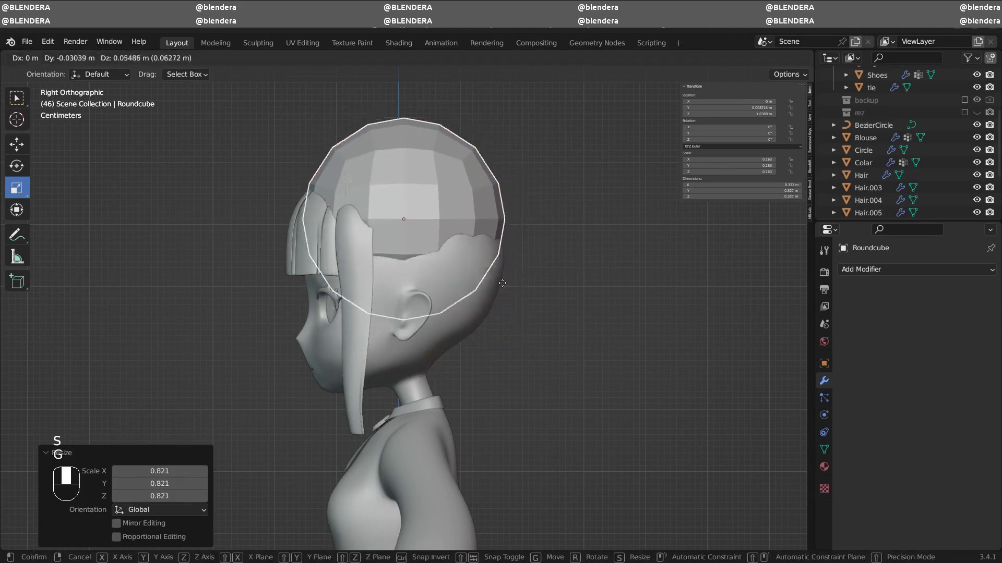
{"action": "left_click", "coordinate": [510, 302]}
{"action": "mouse_move", "coordinate": [510, 302]}
{"action": "middle_mouse_down"}
{"action": "mouse_move", "coordinate": [386, 317]}
{"action": "mouse_move", "coordinate": [387, 266]}
{"action": "mouse_move", "coordinate": [427, 265]}
{"action": "mouse_move", "coordinate": [510, 296]}
{"action": "middle_mouse_up"}
{"action": "key", "text": "KP_3"}
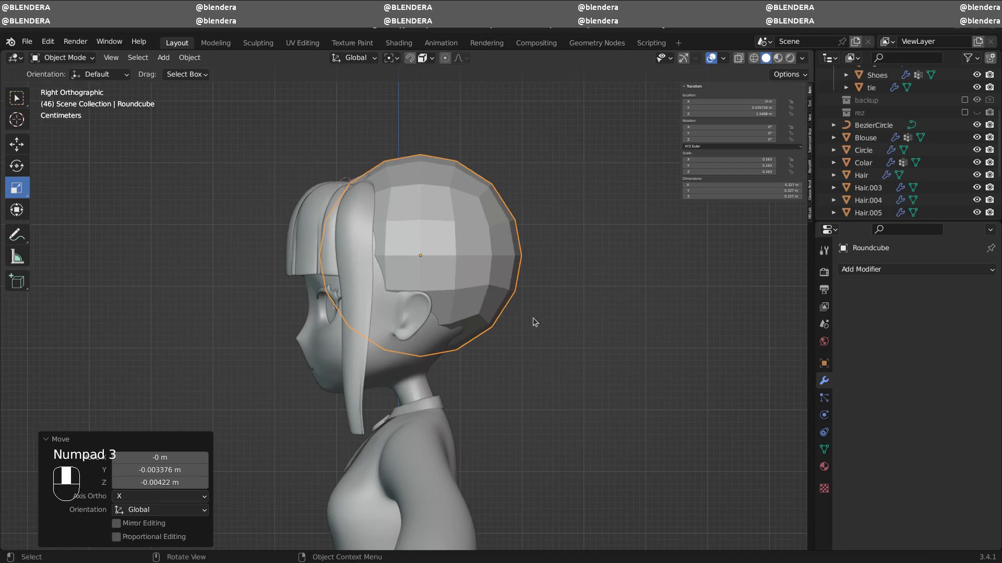
- Rotate the Round Cube by -25.4° in right view to follow the tilt of the head
{"action": "key", "text": "r"}
{"action": "left_click", "coordinate": [568, 293]}
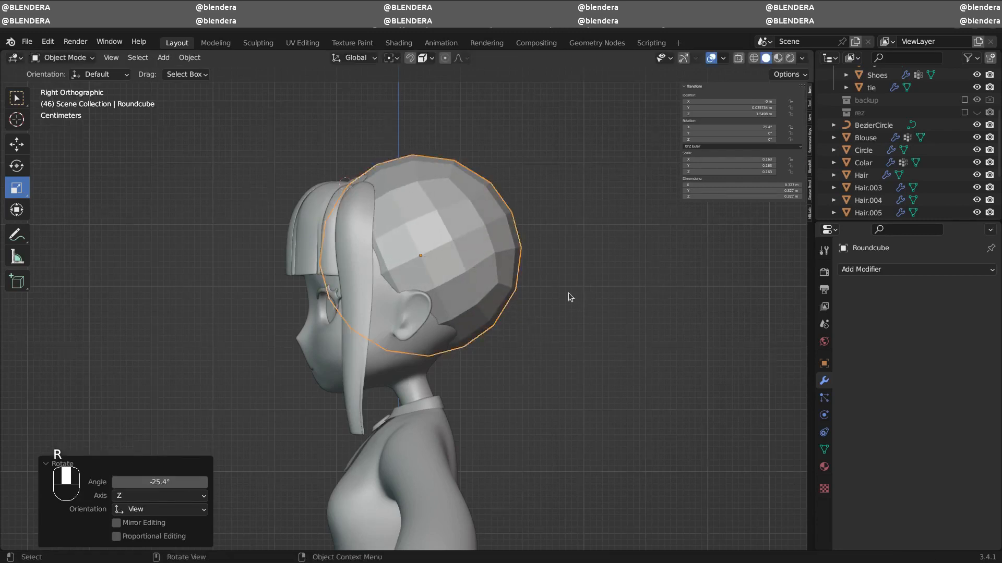
{"action": "middle_click_drag", "start_coordinate": [568, 293], "coordinate": [495, 281]}
- Give the Round Cube a level 2 Subdivision modifier and shade it smooth
{"action": "key", "text": "ctrl+2"}
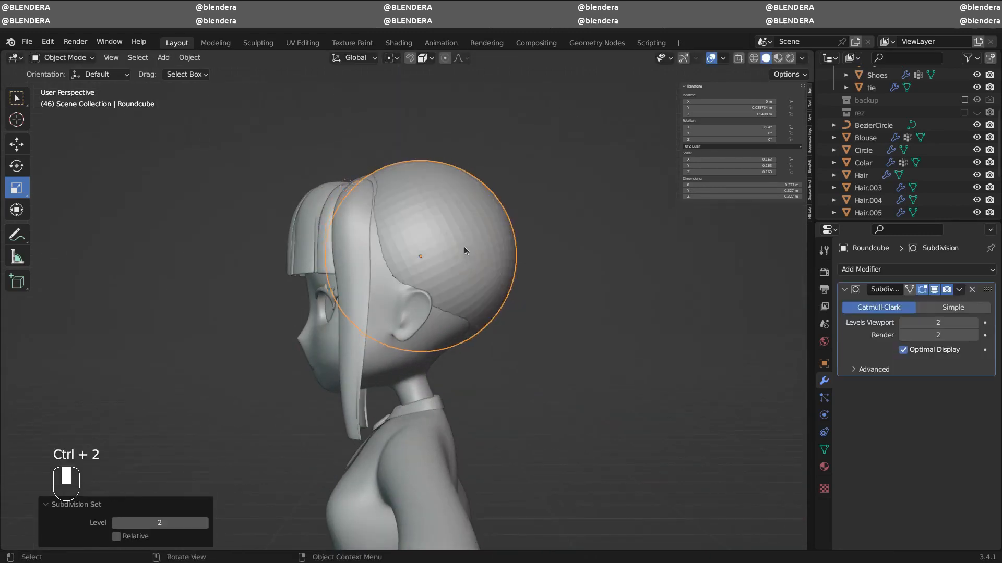
{"action": "right_click", "coordinate": [464, 252]}
{"action": "left_click", "coordinate": [454, 261]}
{"action": "key", "text": "KP_3"}
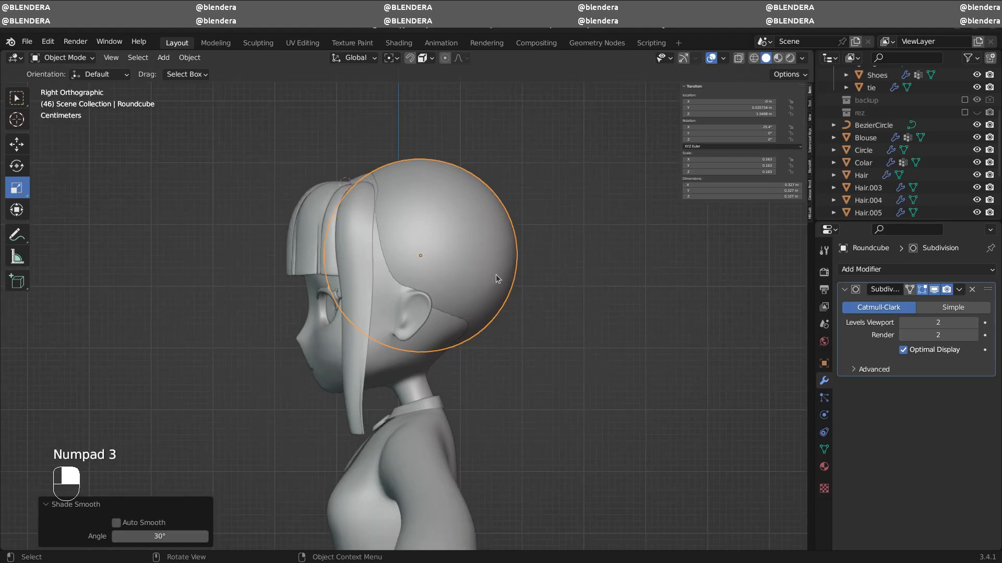
- Enlarge the sphere to a scale of about 0.174 and shift it slightly so it encloses the back of the head
{"action": "key", "text": "s"}
{"action": "left_click", "coordinate": [531, 313]}
{"action": "key", "text": "s"}
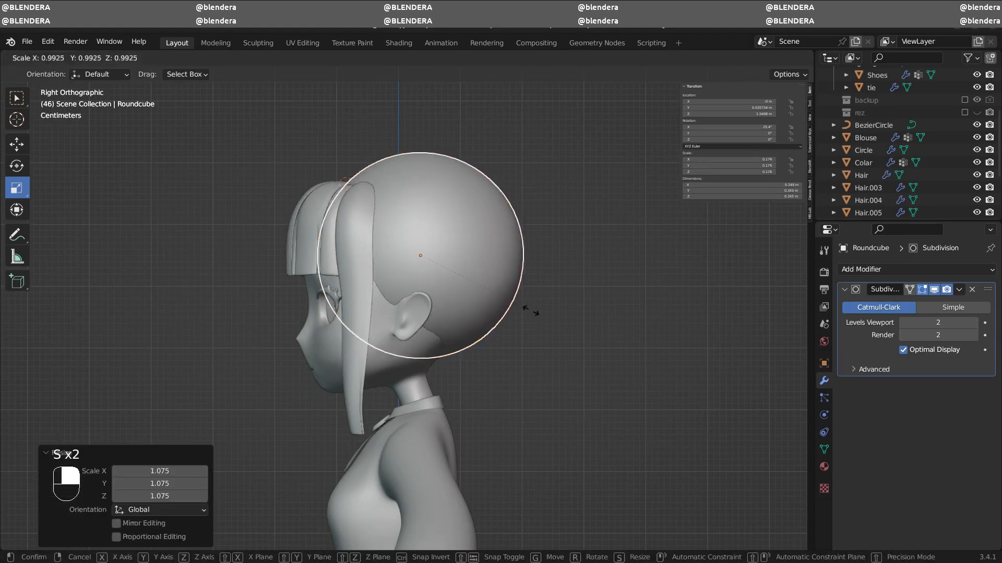
{"action": "left_click", "coordinate": [524, 312]}
{"action": "key", "text": "s"}
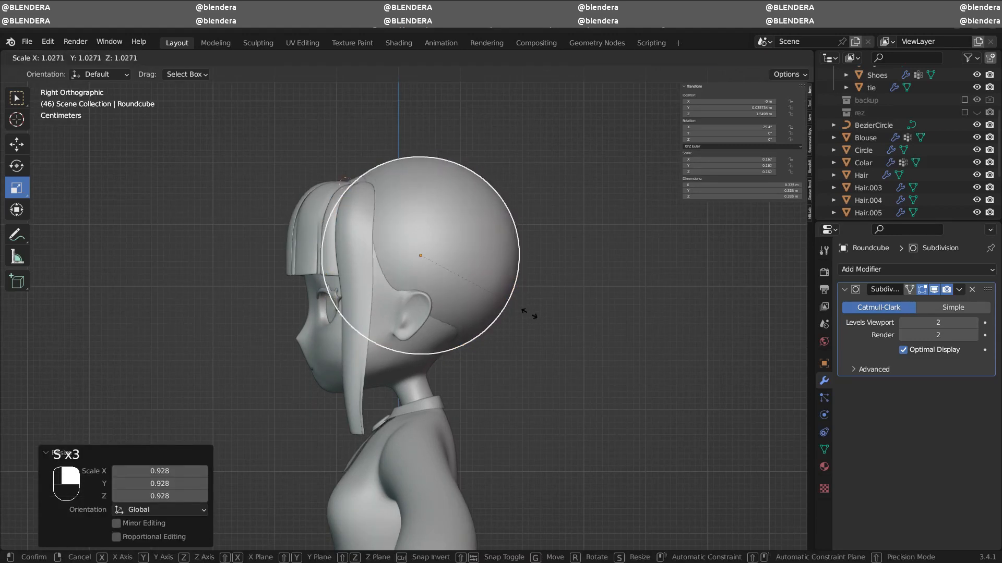
{"action": "left_click", "coordinate": [532, 314]}
{"action": "key", "text": "g"}
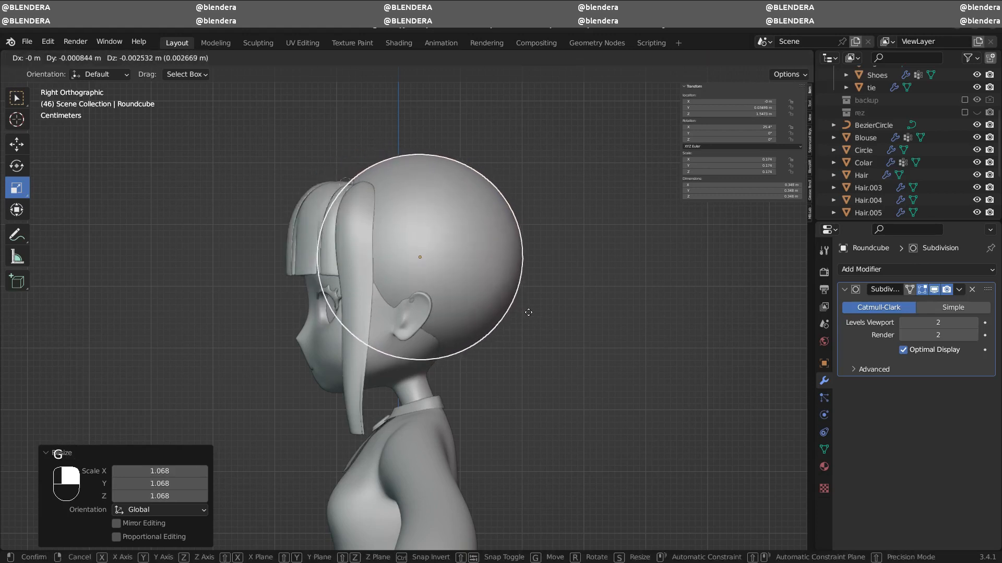
{"action": "left_click", "coordinate": [529, 313]}
- Delete the negative X half of the sphere's vertices in front view with X-ray enabled
{"action": "key", "text": "KP_1"}
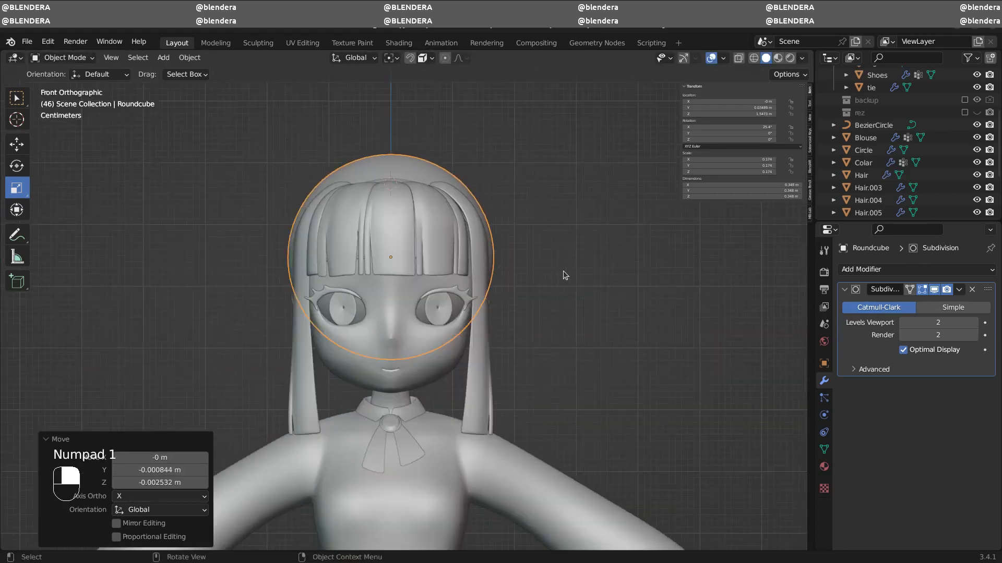
{"action": "key", "text": "Tab"}
{"action": "left_click", "coordinate": [739, 58]}
{"action": "left_click", "coordinate": [193, 116]}
{"action": "left_click_drag", "start_coordinate": [203, 108], "coordinate": [380, 391]}
{"action": "key", "text": "x"}
{"action": "left_click", "coordinate": [365, 321]}
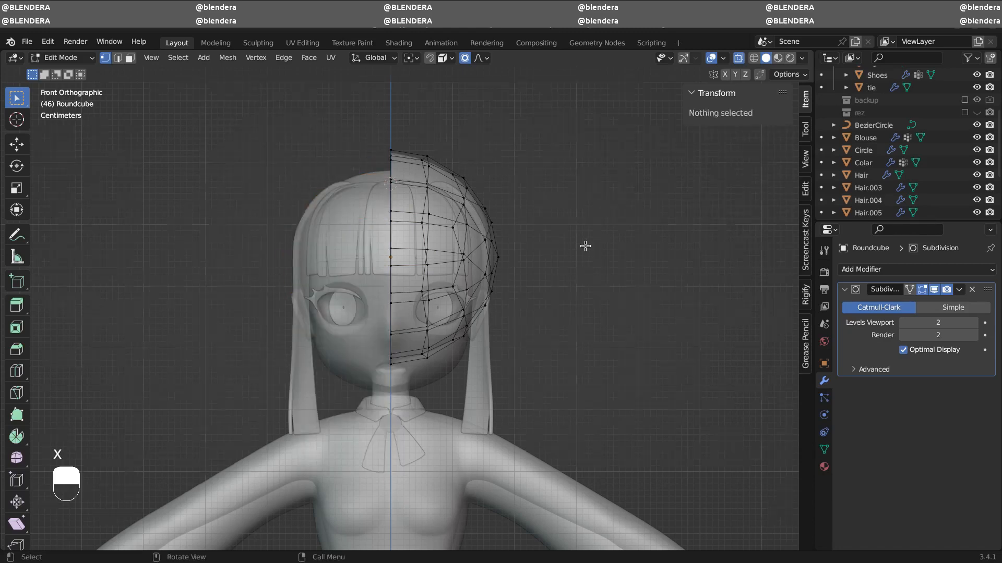
{"action": "middle_click_drag", "start_coordinate": [586, 246], "coordinate": [604, 269]}
- Add a Mirror modifier with Clipping to the half sphere and move it first in the stack
{"action": "left_click", "coordinate": [876, 269]}
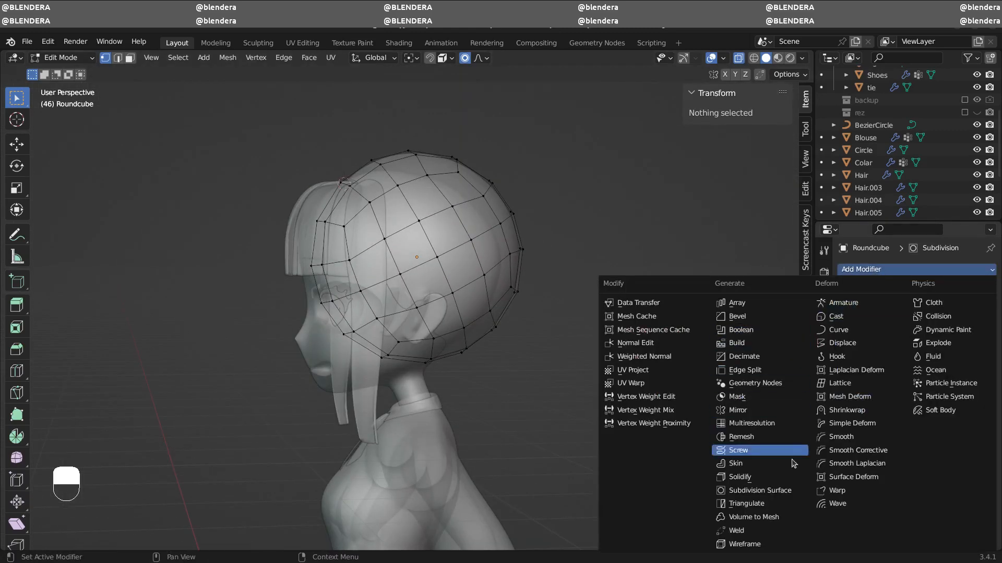
{"action": "left_click", "coordinate": [770, 410]}
{"action": "left_click", "coordinate": [959, 385]}
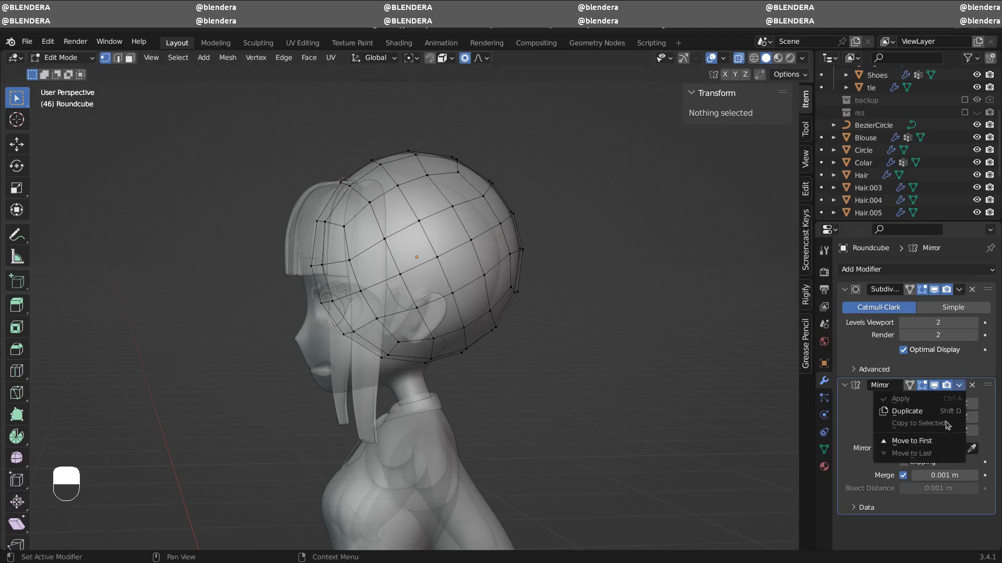
{"action": "left_click", "coordinate": [939, 443]}
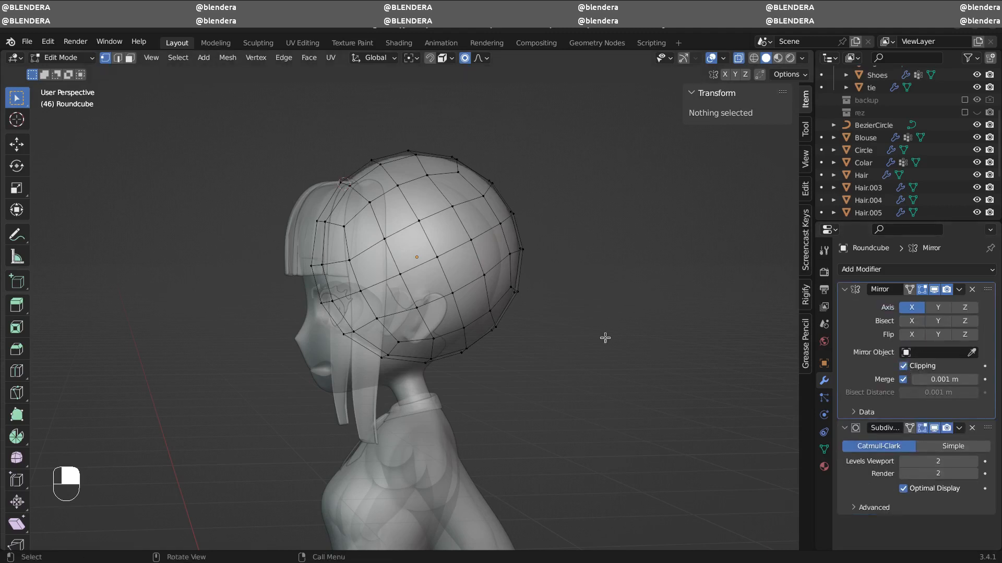
- Pull the sphere's lower front vertices up and back with proportional editing to clear the face and ear
{"action": "middle_click_drag", "start_coordinate": [606, 338], "coordinate": [597, 288]}
{"action": "left_click", "coordinate": [381, 334]}
{"action": "key", "text": "KP_3"}
{"action": "key", "text": "g"}
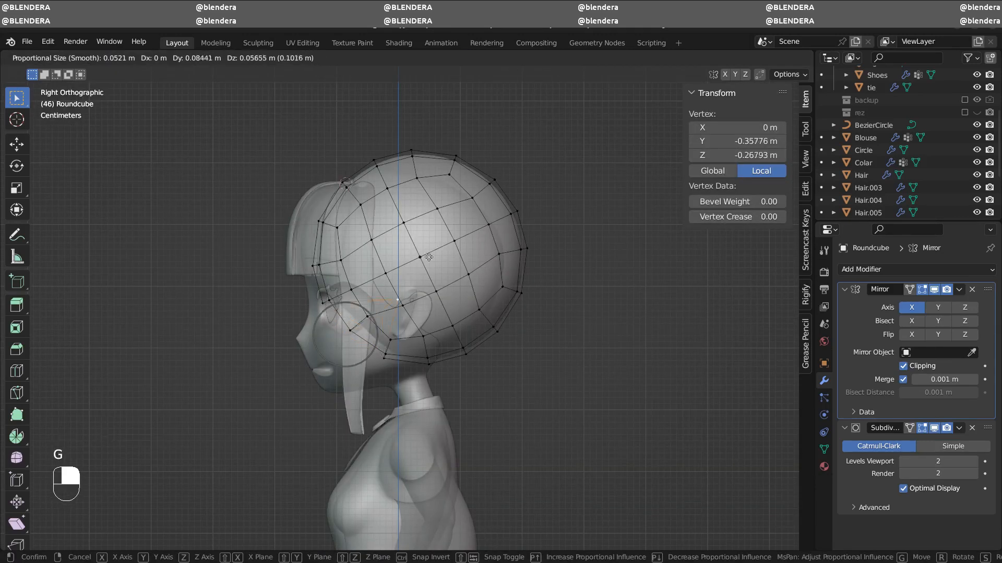
{"action": "left_click", "coordinate": [434, 202]}
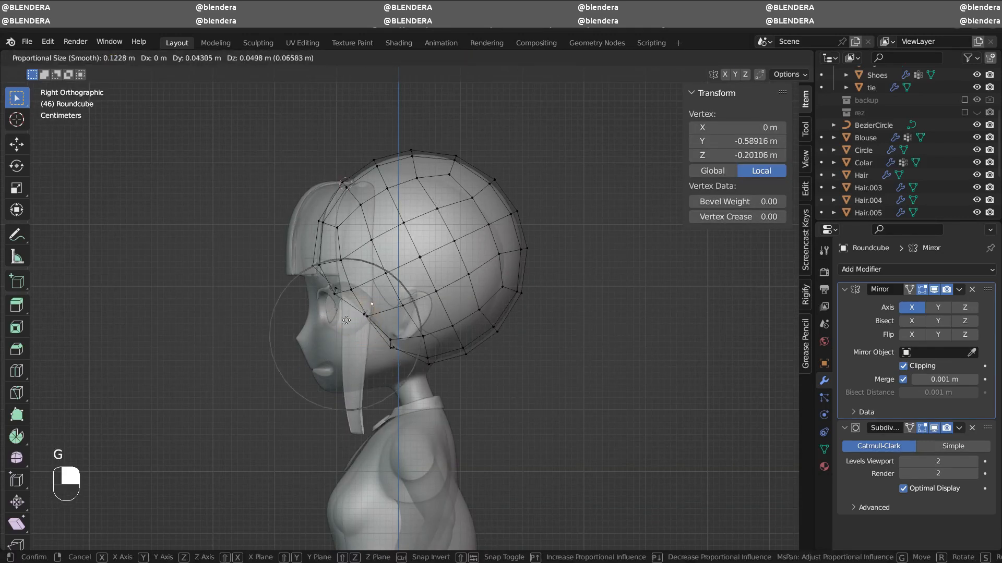
{"action": "left_click", "coordinate": [346, 265]}
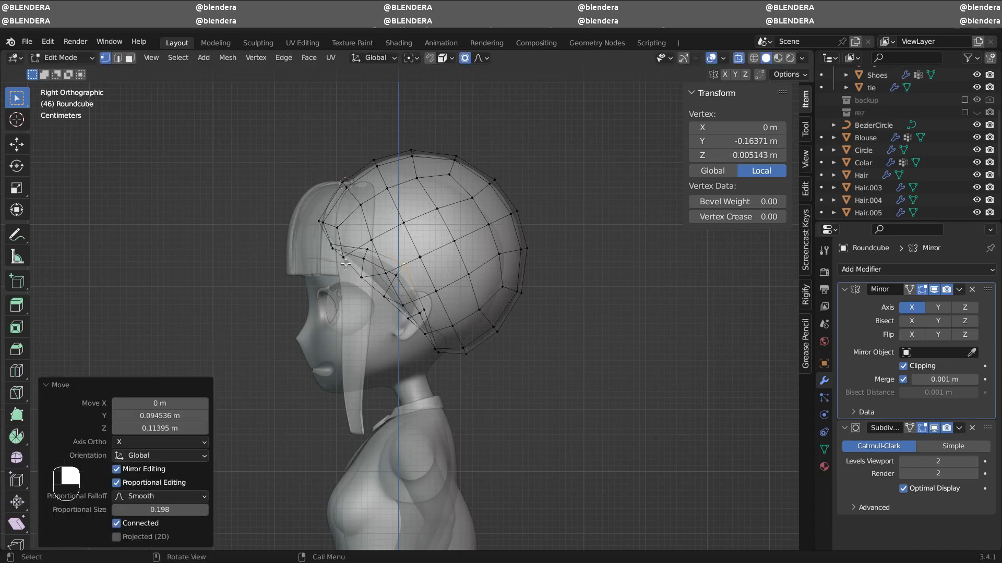
{"action": "key", "text": "g"}
{"action": "scroll", "coordinate": [345, 265], "scroll_direction": "down", "scroll_amount": 1}
{"action": "left_click", "coordinate": [635, 266]}
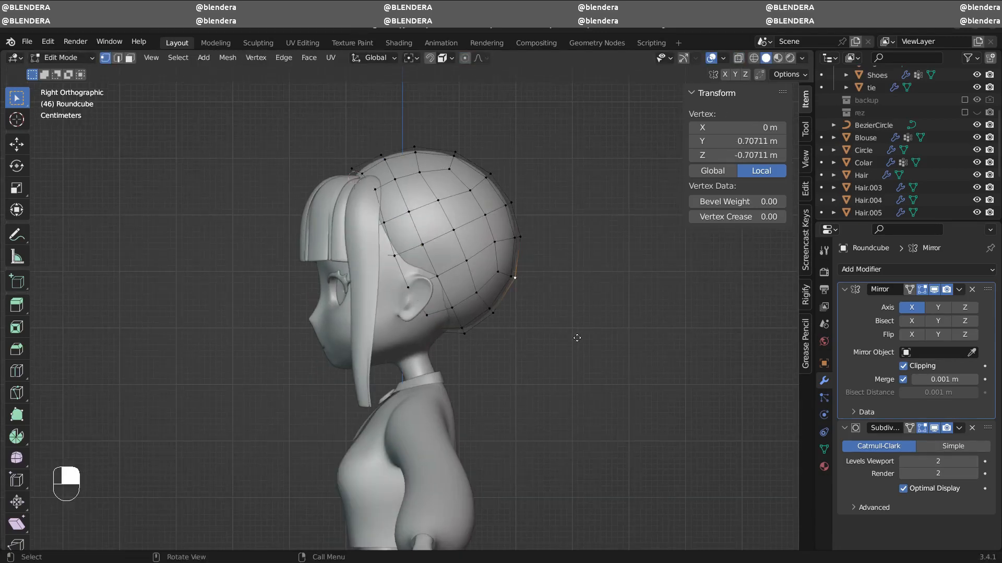
- Pull the lower back vertex of the hair cap down and outward with proportional editing
{"action": "key", "text": "g"}
{"action": "right_click", "coordinate": [581, 329]}
{"action": "key", "text": "o"}
{"action": "key", "text": "g"}
{"action": "left_click", "coordinate": [604, 396]}
- Adjust vertices along the back and upper back of the cap to smooth its profile in right view
{"action": "left_click", "coordinate": [539, 220]}
{"action": "key", "text": "g"}
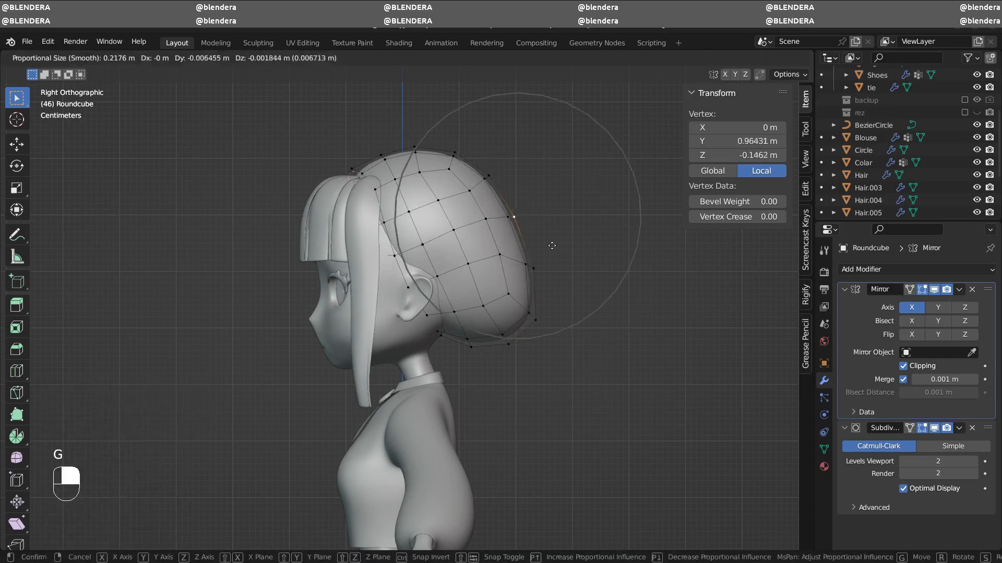
{"action": "left_click", "coordinate": [551, 247]}
{"action": "left_click", "coordinate": [554, 264]}
{"action": "key", "text": "g"}
{"action": "left_click", "coordinate": [536, 264]}
{"action": "left_click", "coordinate": [498, 176]}
{"action": "key", "text": "g"}
{"action": "middle_click_drag", "start_coordinate": [503, 176], "coordinate": [361, 183]}
- Try moving a vertex on the cap's lower side edge near the ear, and undo the move
{"action": "left_click", "coordinate": [327, 267]}
{"action": "middle_click_drag", "start_coordinate": [334, 267], "coordinate": [322, 265]}
{"action": "key", "text": "g"}
{"action": "left_click", "coordinate": [332, 267]}
{"action": "key", "text": "ctrl+z"}
{"action": "middle_click_drag", "start_coordinate": [397, 265], "coordinate": [597, 168]}
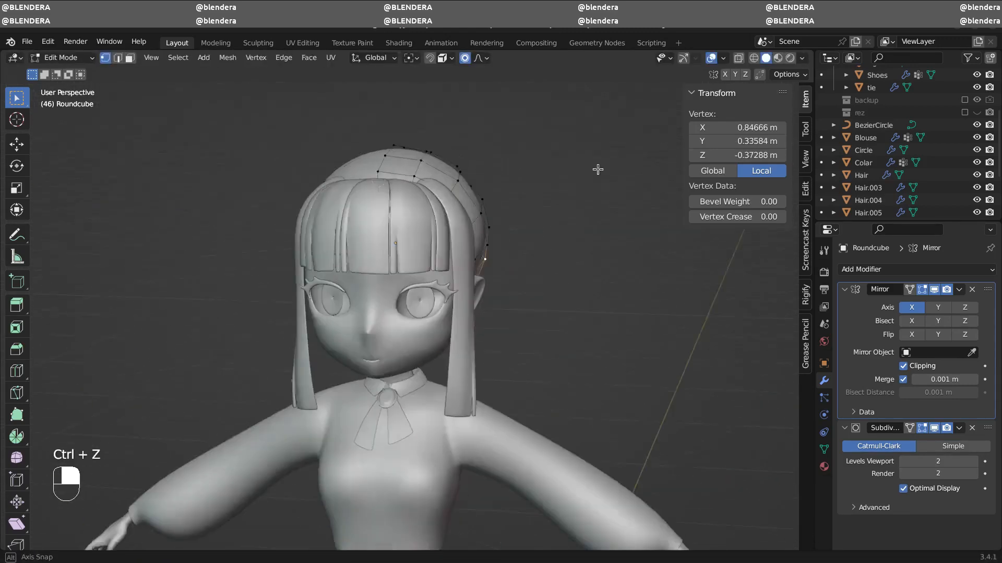
- Reshape the upper side of the hair cap in front view with proportional editing
{"action": "key", "text": "KP_1"}
{"action": "left_click", "coordinate": [463, 173]}
{"action": "key", "text": "g"}
{"action": "left_click", "coordinate": [499, 176]}
{"action": "key", "text": "g"}
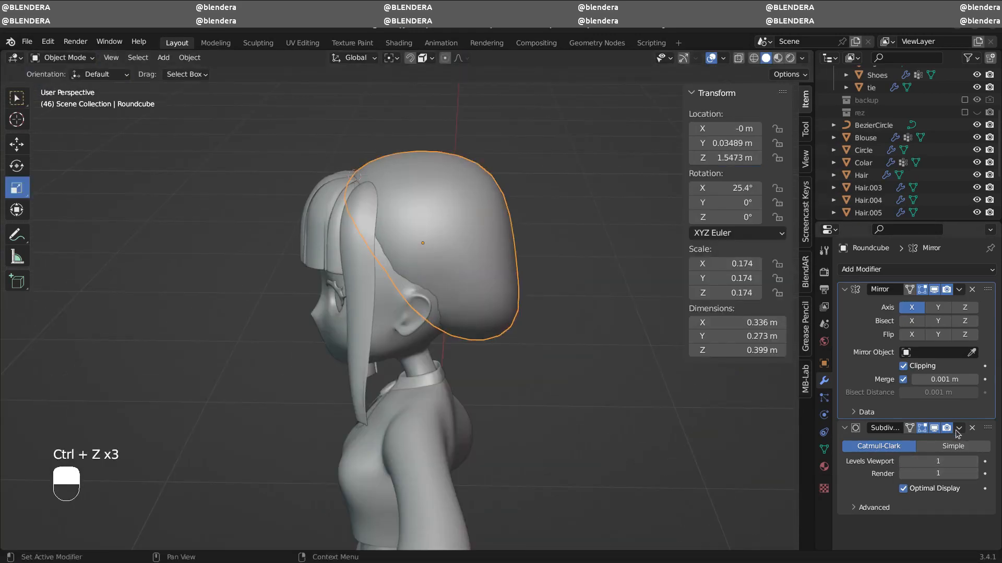
- Apply the hair cap's Subdivision modifier at level 1 and inspect the denser mesh in Edit Mode
{"action": "left_click", "coordinate": [958, 435]}
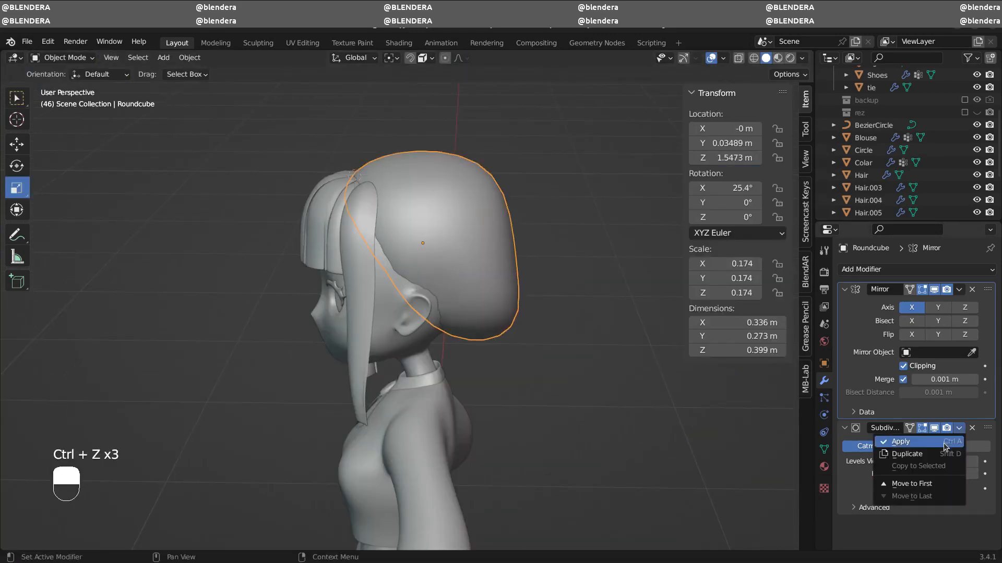
{"action": "left_click", "coordinate": [946, 444]}
{"action": "key", "text": "Tab"}
{"action": "mouse_move", "coordinate": [559, 281]}
{"action": "middle_mouse_down"}
{"action": "mouse_move", "coordinate": [696, 305]}
{"action": "mouse_move", "coordinate": [566, 294]}
{"action": "middle_mouse_up"}
{"action": "key", "text": "Tab"}
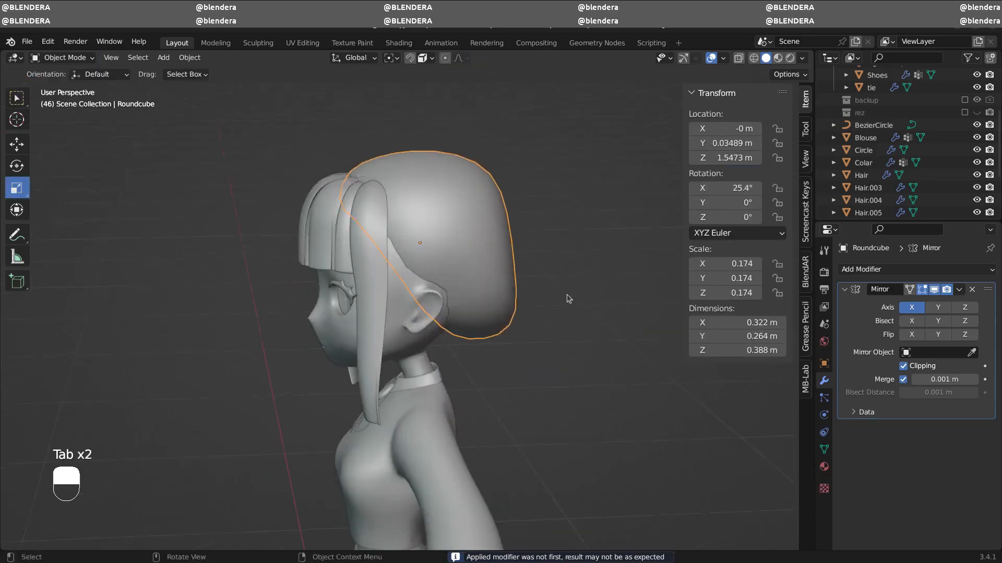
- Add a new level 2 Subdivision modifier to the hair cap and shade it smooth
{"action": "key", "text": "ctrl+2"}
{"action": "right_click", "coordinate": [454, 253]}
{"action": "left_click", "coordinate": [454, 253]}
- Select a patch of faces on the cap's lower back side and shape it with LoopTools Circle
{"action": "key", "text": "Tab"}
{"action": "middle_click_drag", "start_coordinate": [593, 261], "coordinate": [473, 341]}
{"action": "key", "text": "3"}
{"action": "left_click", "coordinate": [473, 341]}
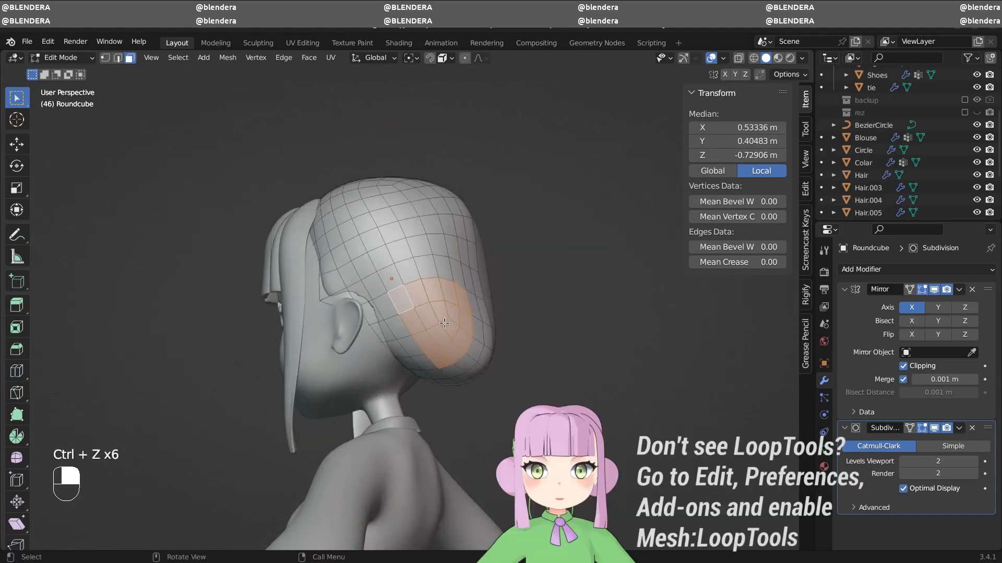
{"action": "right_click", "coordinate": [436, 320]}
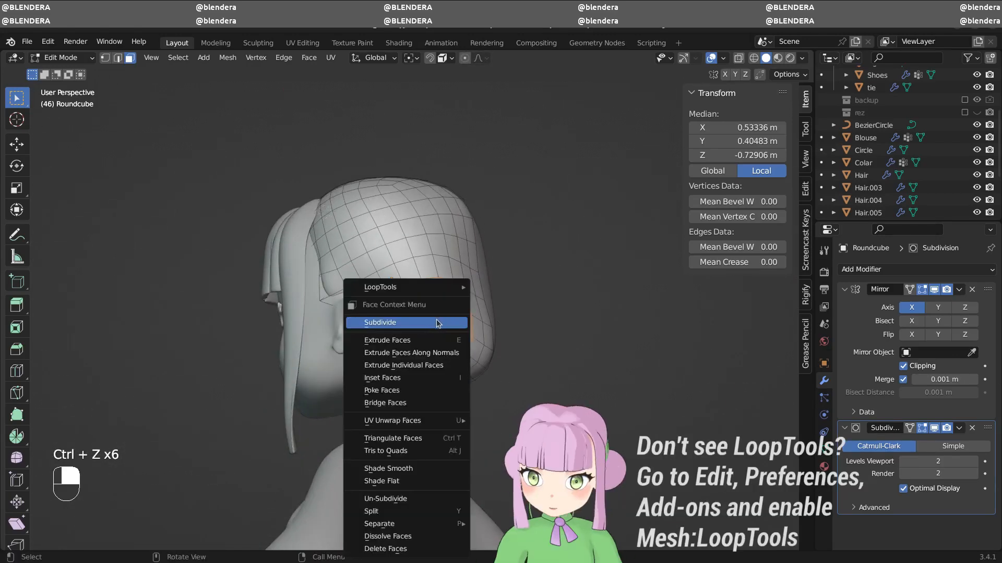
{"action": "mouse_move", "coordinate": [402, 287]}
{"action": "left_click", "coordinate": [510, 298]}
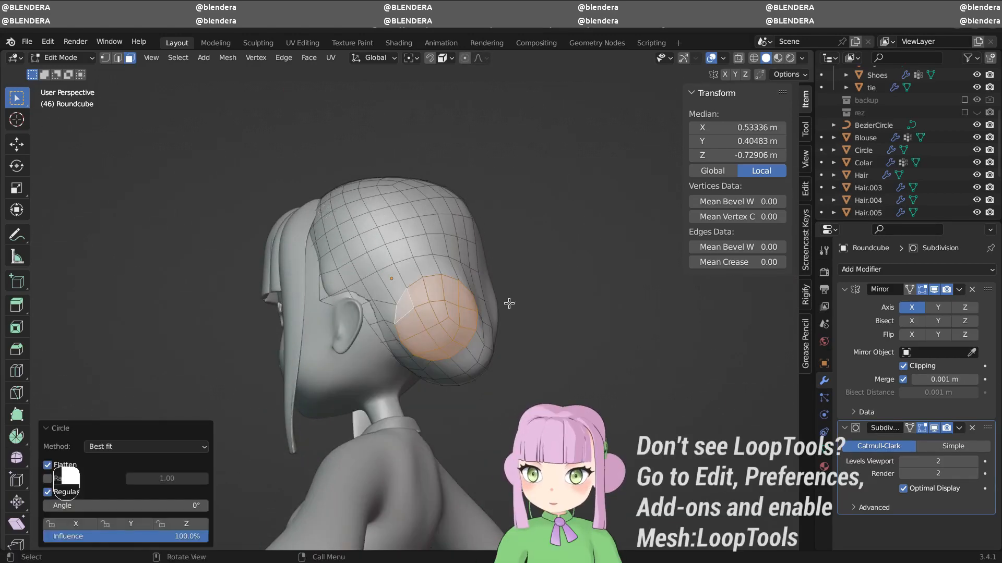
- Move the circular patch outward, extrude it about 0.041 m along its normal and scale the extruded faces
{"action": "middle_click_drag", "start_coordinate": [509, 298], "coordinate": [416, 359]}
{"action": "key", "text": "g"}
{"action": "left_click", "coordinate": [406, 362]}
{"action": "key", "text": "e"}
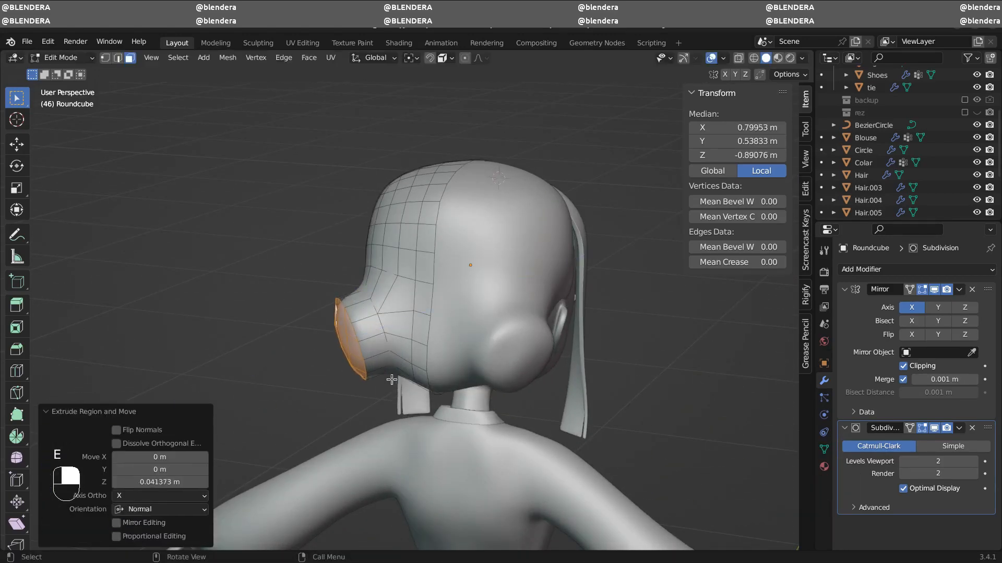
{"action": "key", "text": "s"}
{"action": "left_click", "coordinate": [406, 388]}
- Extrude the bun's end faces once more and scale them to round off the bun
{"action": "middle_click_drag", "start_coordinate": [407, 388], "coordinate": [429, 342]}
{"action": "key", "text": "e"}
{"action": "left_click", "coordinate": [566, 382]}
{"action": "key", "text": "s"}
{"action": "left_click", "coordinate": [503, 358]}
- Select an edge loop around the bun and scale it to refine where the bun meets the cap
{"action": "key", "text": "KP_1"}
{"action": "key", "text": "1"}
{"action": "middle_click_drag", "start_coordinate": [407, 305], "coordinate": [935, 335]}
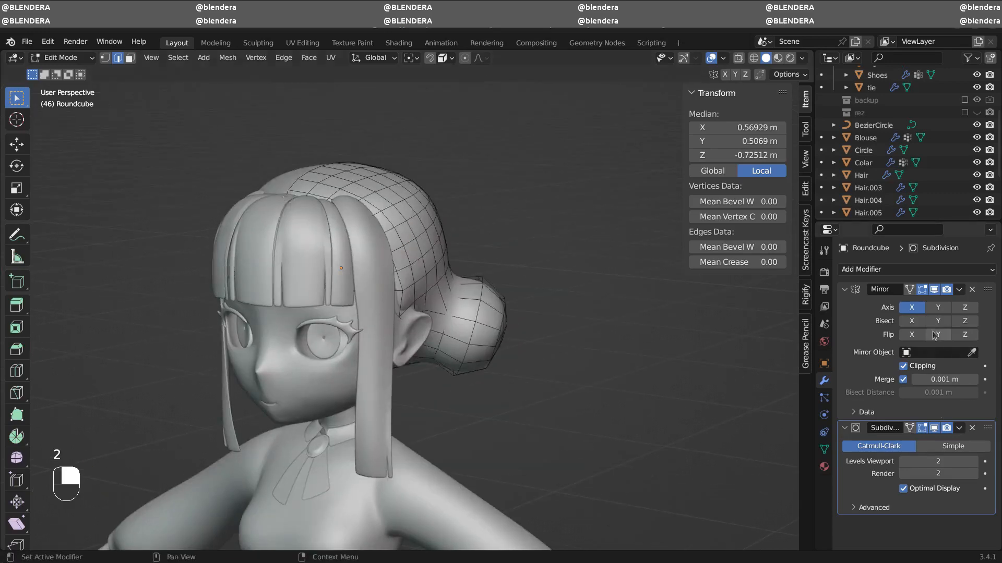
{"action": "left_click", "coordinate": [452, 324], "text": "alt+shift"}
{"action": "middle_click_drag", "start_coordinate": [452, 323], "coordinate": [574, 336]}
{"action": "key", "text": "s"}
{"action": "left_click", "coordinate": [576, 351]}
- Check the bun's shape in Object Mode and rescale its selected edge loop
{"action": "key", "text": "Tab"}
{"action": "left_click", "coordinate": [935, 428]}
{"action": "middle_click_drag", "start_coordinate": [480, 316], "coordinate": [440, 178]}
{"action": "key", "text": "Tab"}
{"action": "key", "text": "s"}
{"action": "left_click", "coordinate": [499, 337]}
{"action": "key", "text": "Tab"}
{"action": "key", "text": "Tab"}
- Adjust the crown's upper side and centre vertices in front view with proportional editing
{"action": "key", "text": "g"}
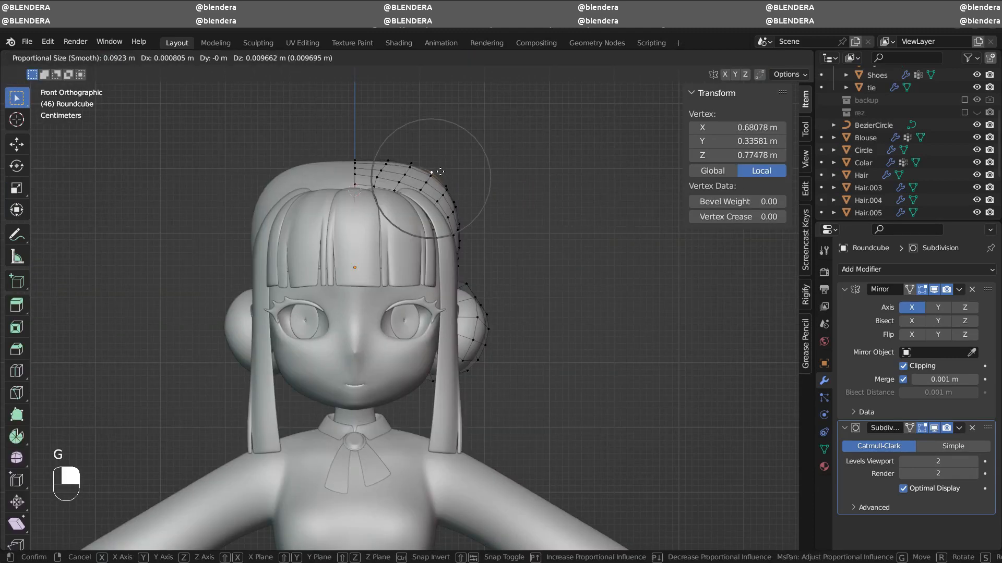
{"action": "left_click", "coordinate": [428, 172]}
{"action": "key", "text": "g"}
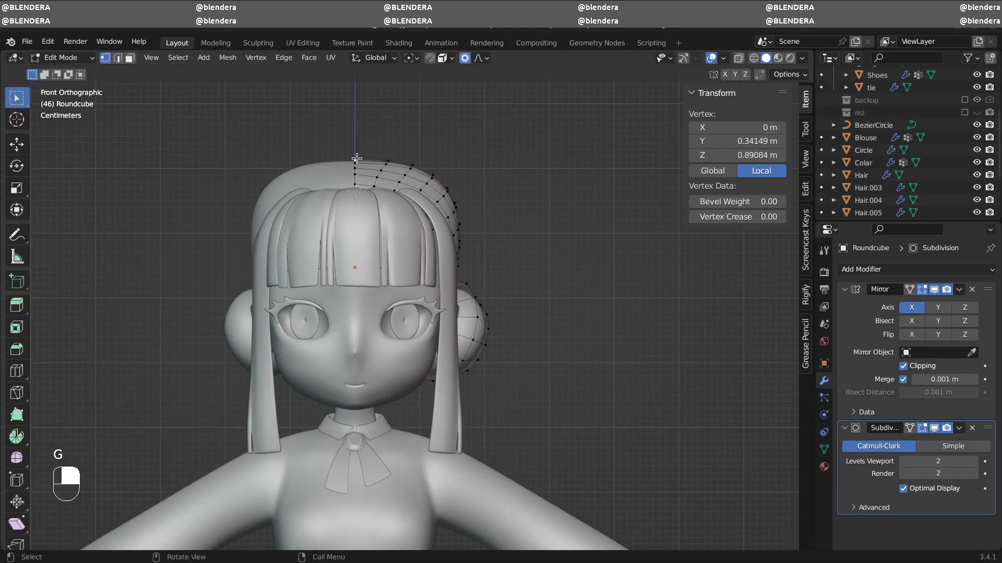
- Select the hair cap's centre seam and scale it by 0.960 with proportional editing in front view
{"action": "middle_click_drag", "start_coordinate": [476, 155], "coordinate": [423, 247]}
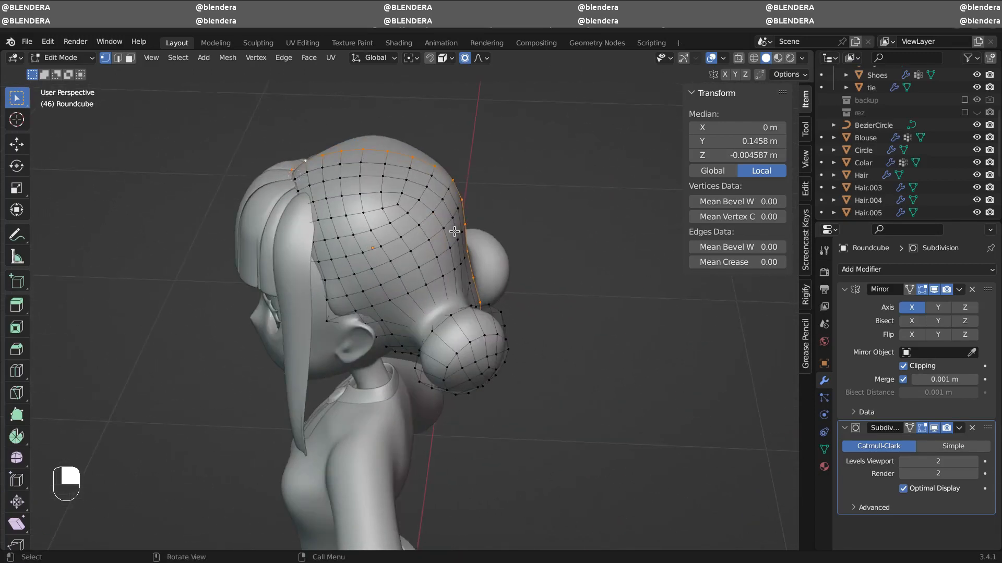
{"action": "key", "text": "KP_1"}
{"action": "key", "text": "s"}
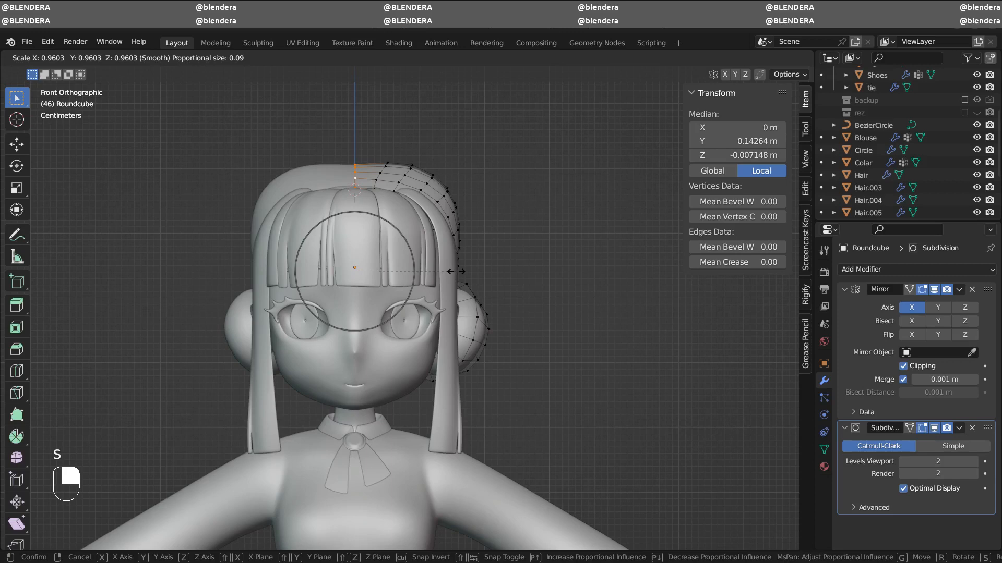
{"action": "left_click", "coordinate": [456, 271]}
{"action": "middle_click_drag", "start_coordinate": [486, 198], "coordinate": [453, 240]}
{"action": "key", "text": "KP_1"}
{"action": "middle_click_drag", "start_coordinate": [457, 205], "coordinate": [518, 203], "text": "shift"}
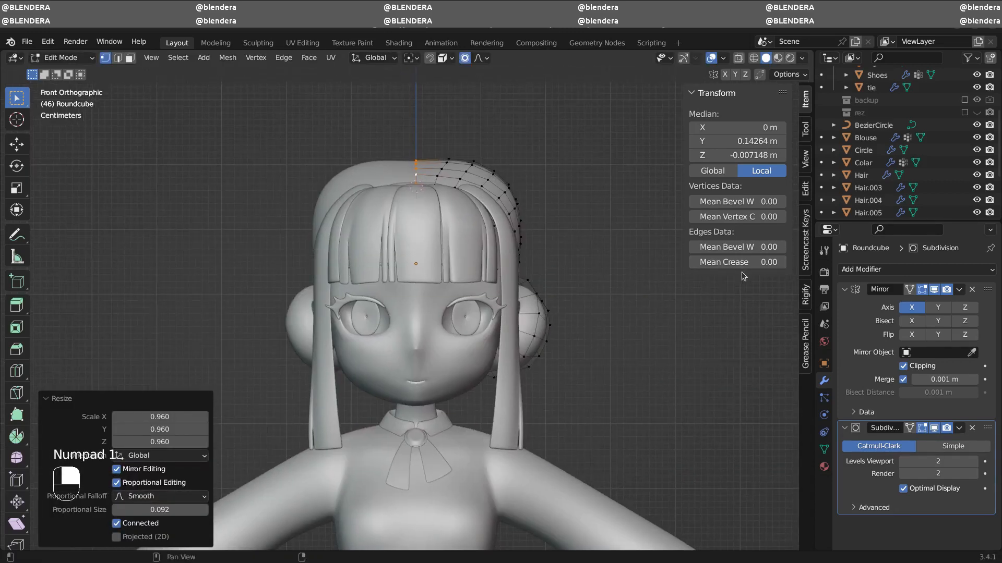
- Reposition vertices along the hair cap's centre seam with proportional editing to refine the crown and back profile
{"action": "left_click", "coordinate": [406, 185]}
{"action": "middle_click_drag", "start_coordinate": [406, 186], "coordinate": [438, 230]}
{"action": "key", "text": "g"}
{"action": "left_click", "coordinate": [359, 251]}
{"action": "left_click", "coordinate": [459, 261]}
{"action": "key", "text": "g"}
{"action": "left_click", "coordinate": [308, 278]}
{"action": "left_click", "coordinate": [433, 250]}
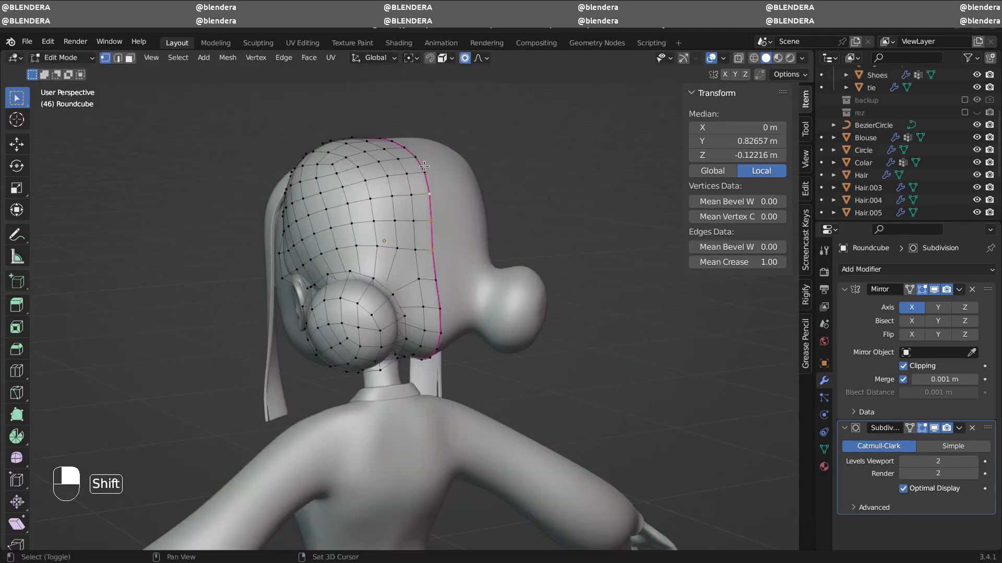
{"action": "middle_click_drag", "start_coordinate": [408, 145], "coordinate": [453, 334]}
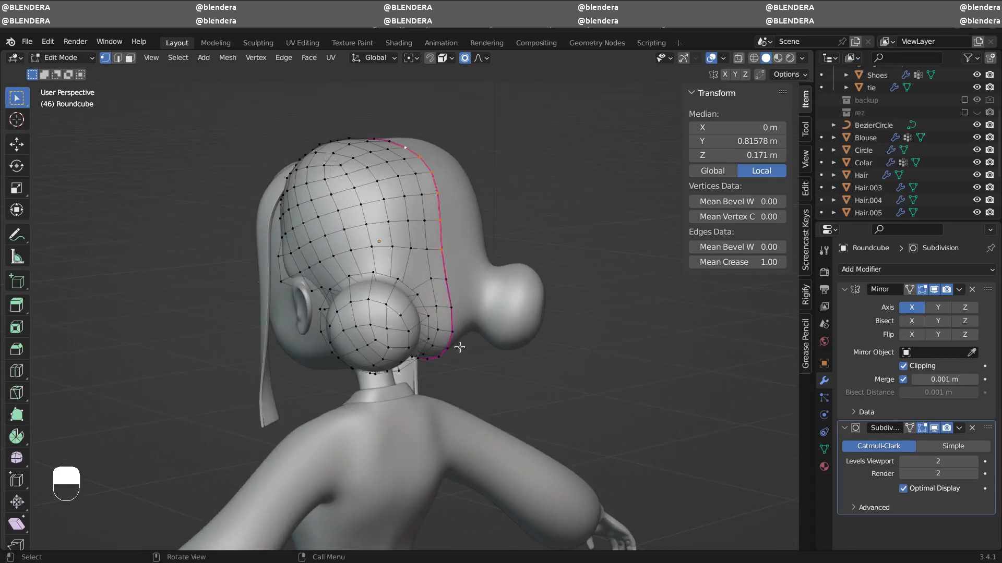
{"action": "middle_click_drag", "start_coordinate": [448, 381], "coordinate": [471, 369]}
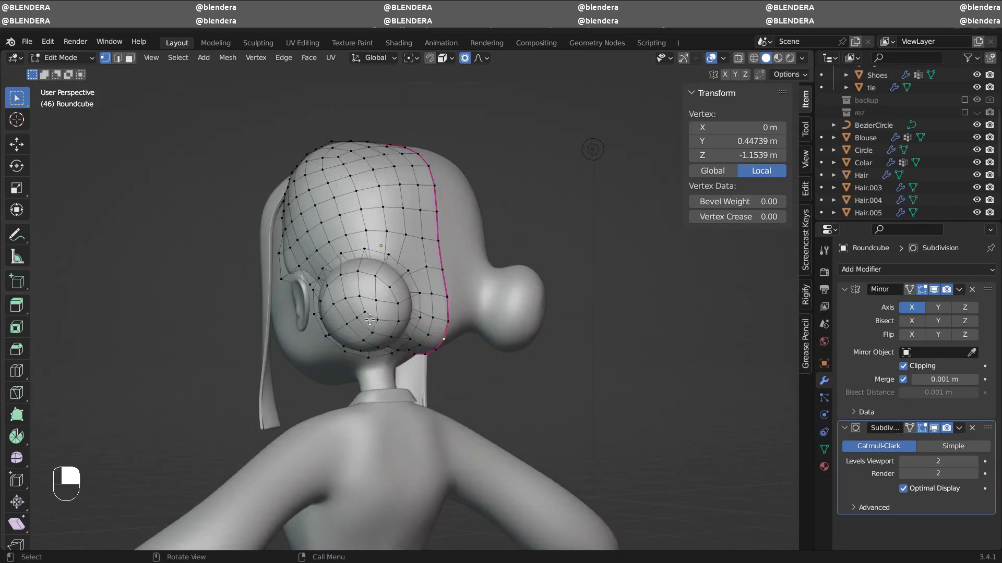
- Select the side bun's geometry by adjusting the selection outward and hide it to isolate the hair cap
{"action": "middle_click_drag", "start_coordinate": [370, 319], "coordinate": [387, 337]}
{"action": "key", "text": "ctrl+KP_Add"}
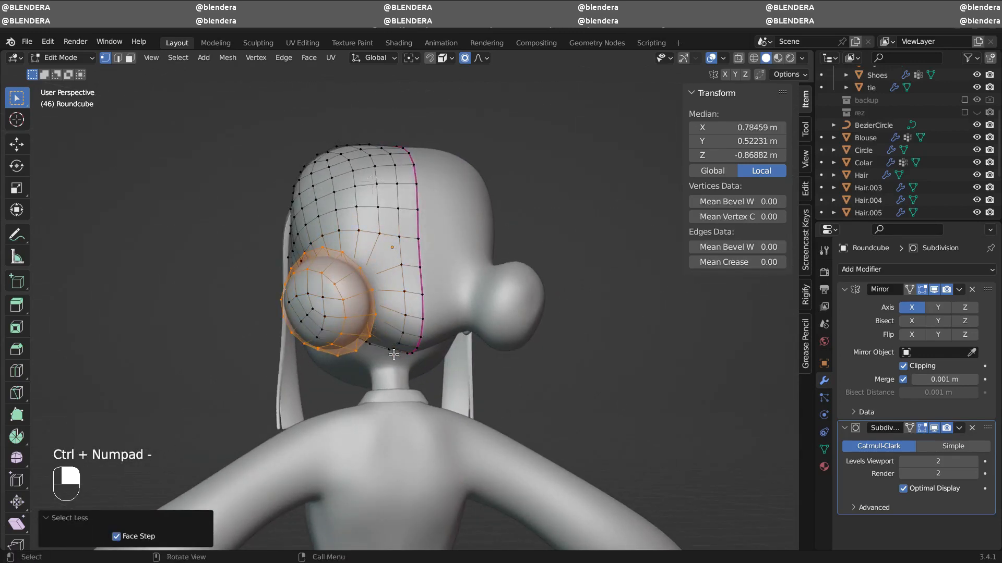
{"action": "key", "text": "h"}
{"action": "middle_click_drag", "start_coordinate": [393, 355], "coordinate": [557, 313]}
{"action": "key", "text": "KP_3"}
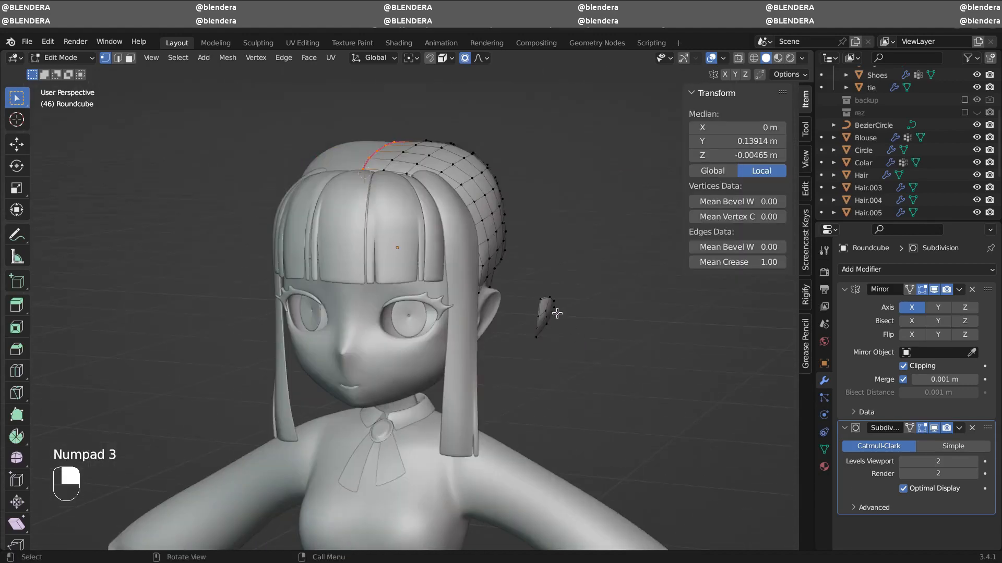
{"action": "key", "text": "h"}
{"action": "middle_click_drag", "start_coordinate": [624, 405], "coordinate": [459, 369]}
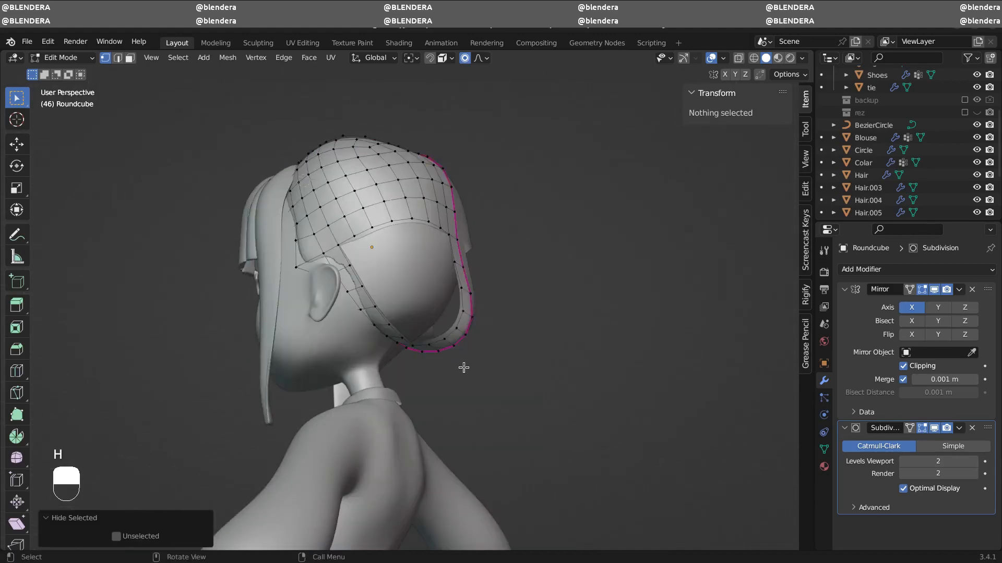
- Reshape the lower back of the centre seam in side view by moving vertices with a 0.180 proportional size
{"action": "key", "text": "KP_3"}
{"action": "left_click", "coordinate": [471, 340]}
{"action": "key", "text": "g"}
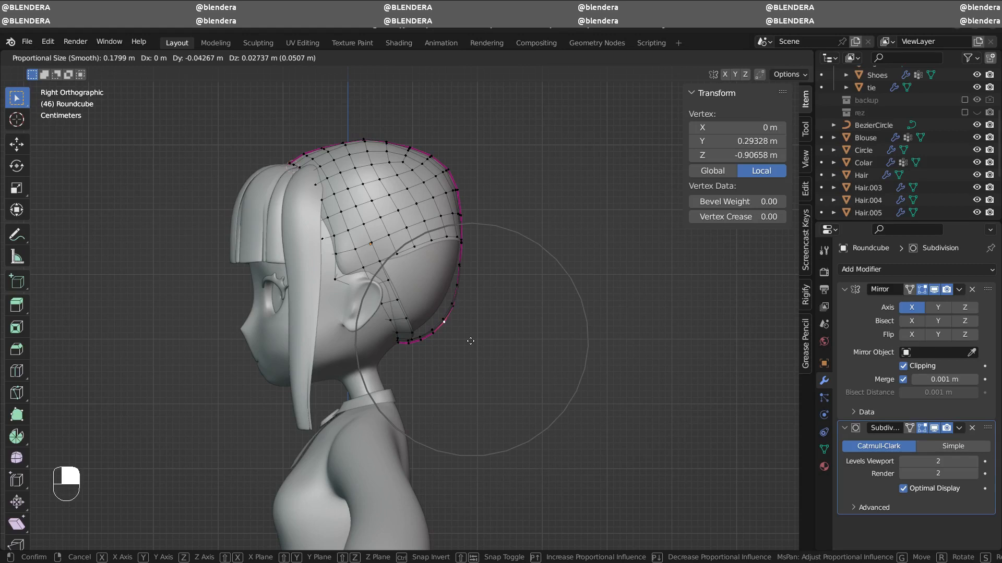
{"action": "left_click", "coordinate": [458, 270]}
{"action": "key", "text": "g"}
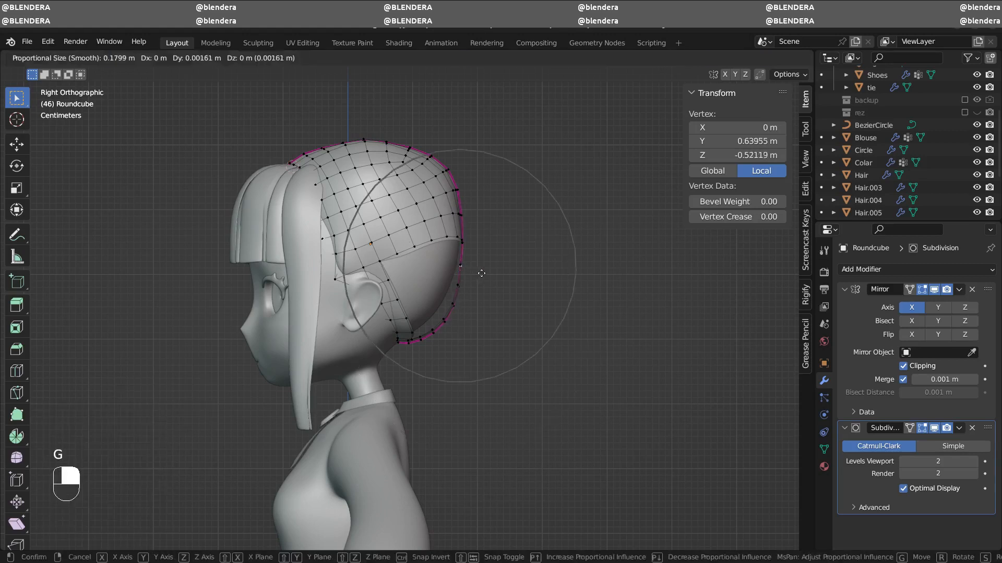
{"action": "left_click", "coordinate": [480, 317]}
{"action": "key", "text": "g"}
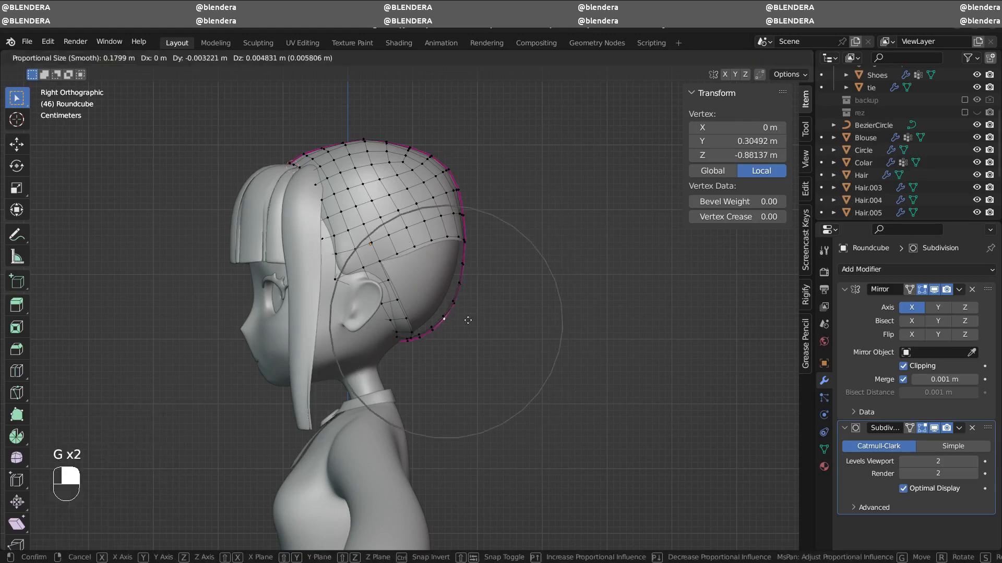
{"action": "left_click", "coordinate": [470, 325]}
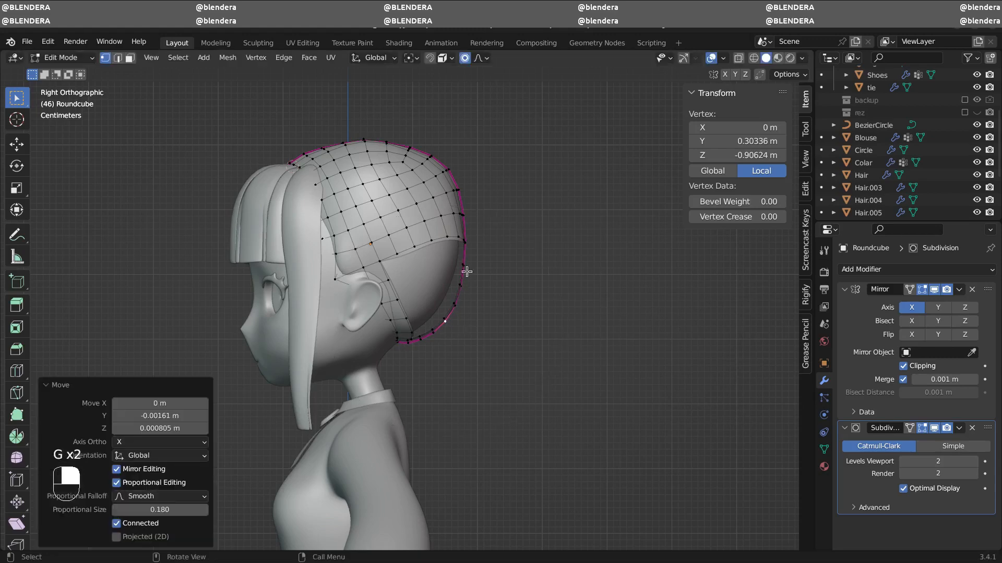
- Select the centre seam loop, turn off proportional editing and scale the loop to about 0.96 in side view
{"action": "middle_click_drag", "start_coordinate": [490, 188], "coordinate": [566, 283]}
{"action": "scroll", "coordinate": [494, 309], "scroll_direction": "up", "scroll_amount": 1}
{"action": "left_click", "coordinate": [442, 300], "text": "alt"}
{"action": "key", "text": "KP_3"}
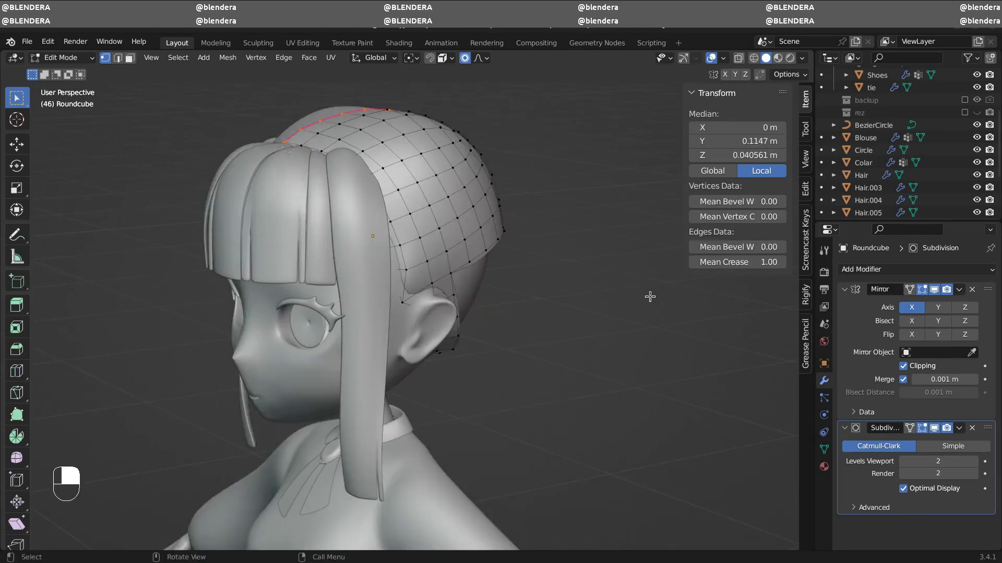
{"action": "key", "text": "g"}
{"action": "key", "text": "o"}
{"action": "left_click", "coordinate": [583, 247]}
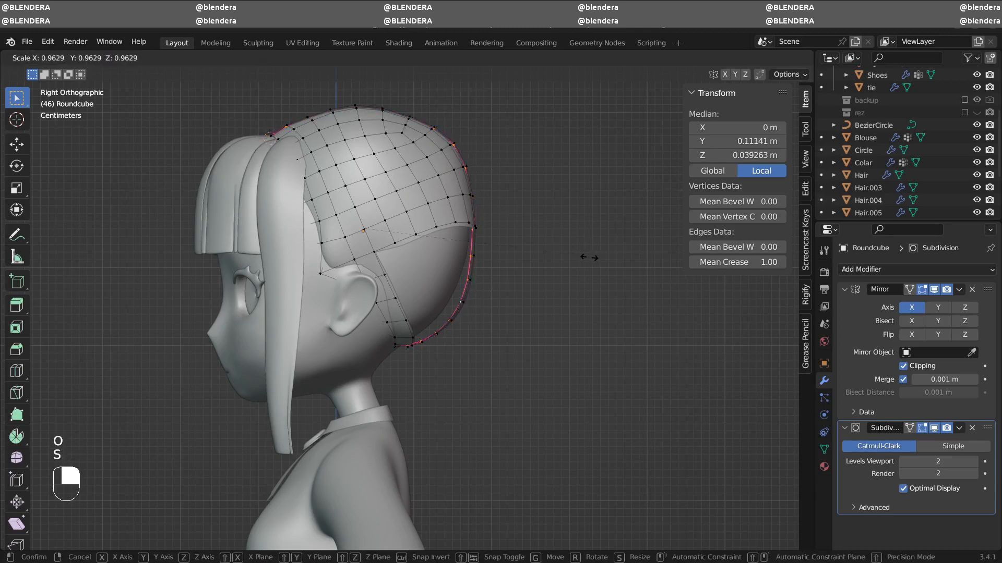
{"action": "left_click", "coordinate": [589, 257]}
- Reveal the hidden bun geometry and check the hair's overall shape in Object Mode
{"action": "middle_click_drag", "start_coordinate": [647, 257], "coordinate": [589, 252]}
{"action": "left_click", "coordinate": [466, 251]}
{"action": "scroll", "coordinate": [466, 250], "scroll_direction": "up", "scroll_amount": 2}
{"action": "key", "text": "alt+h"}
{"action": "middle_click_drag", "start_coordinate": [605, 297], "coordinate": [538, 314]}
{"action": "left_click", "coordinate": [538, 314]}
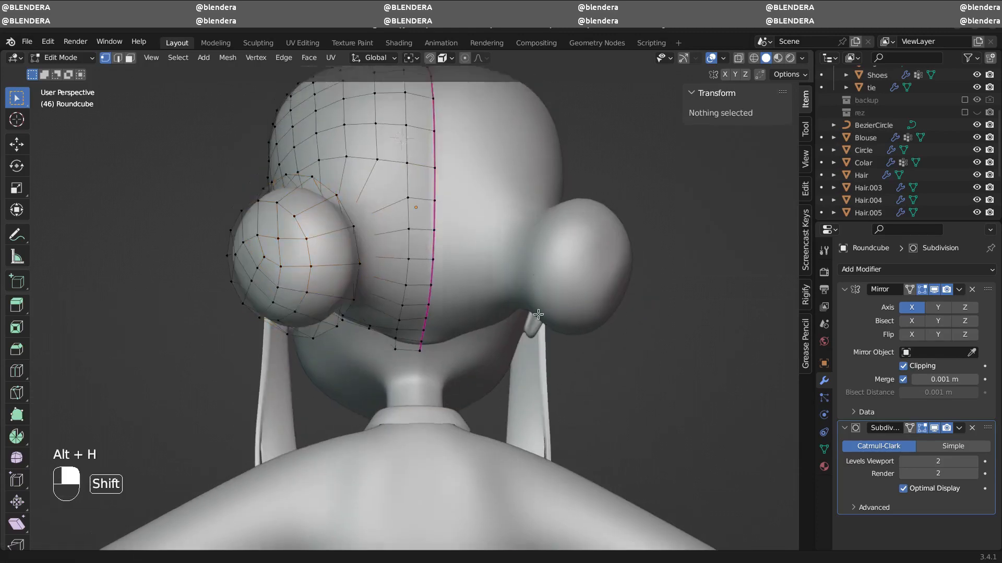
{"action": "key", "text": "KP_1"}
{"action": "key", "text": "Tab"}
{"action": "middle_click_drag", "start_coordinate": [621, 232], "coordinate": [490, 197]}
{"action": "key", "text": "Tab"}
- Select the edge loop along the cap's front hairline and hide it in X-ray to separate the inner part
{"action": "left_click", "coordinate": [490, 207]}
{"action": "middle_click_drag", "start_coordinate": [552, 209], "coordinate": [396, 197]}
{"action": "left_click", "coordinate": [396, 196]}
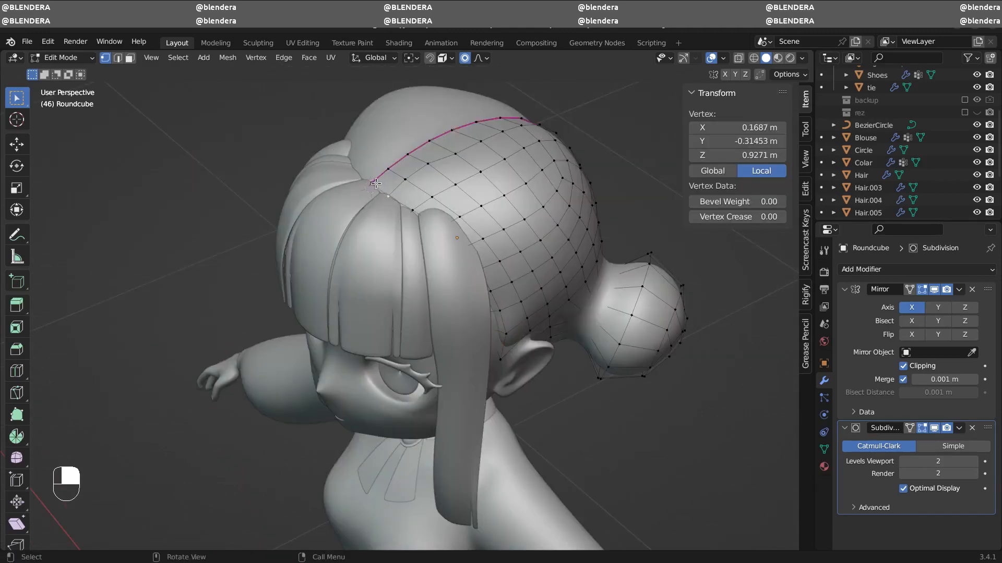
{"action": "left_click", "coordinate": [375, 184]}
{"action": "left_click", "coordinate": [373, 184]}
{"action": "middle_click_drag", "start_coordinate": [465, 247], "coordinate": [341, 162]}
{"action": "middle_click_drag", "start_coordinate": [394, 251], "coordinate": [647, 130]}
{"action": "left_click", "coordinate": [739, 58]}
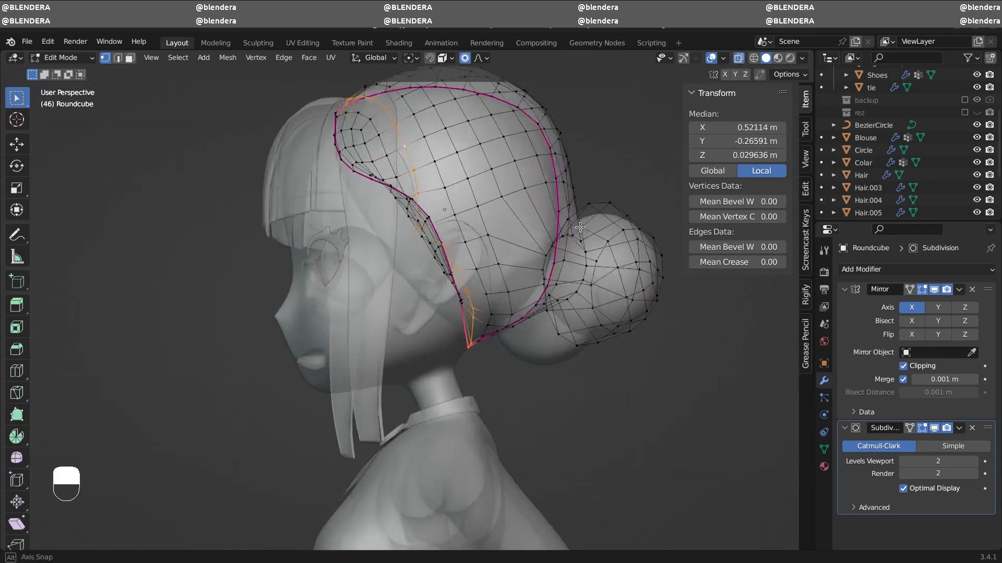
{"action": "middle_click_drag", "start_coordinate": [678, 261], "coordinate": [584, 280]}
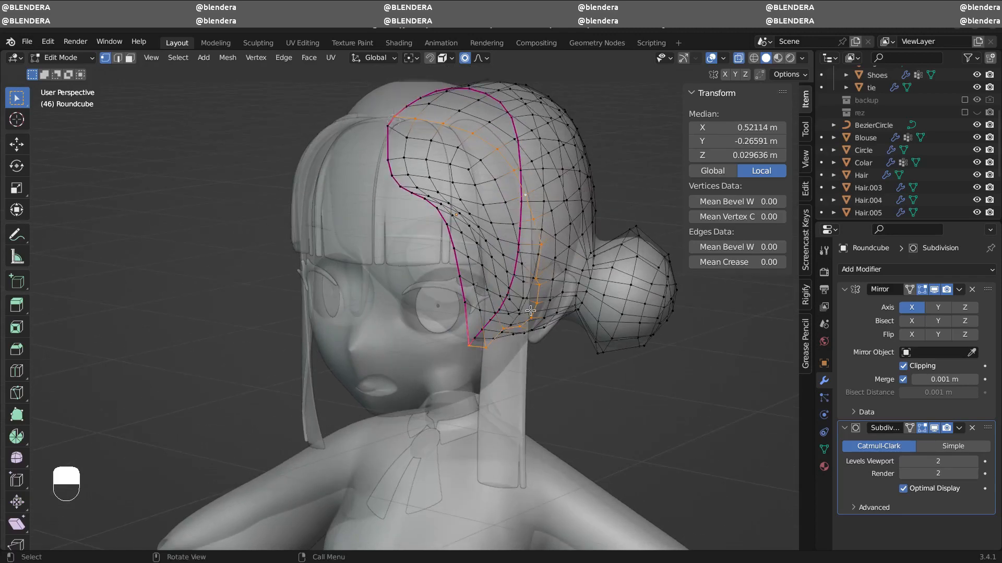
{"action": "key", "text": "h"}
- Delete the linked front part inside the hairline and reveal the hidden boundary loop
{"action": "middle_click_drag", "start_coordinate": [530, 310], "coordinate": [527, 270]}
{"action": "left_click", "coordinate": [452, 248]}
{"action": "key", "text": "l"}
{"action": "key", "text": "x"}
{"action": "left_click", "coordinate": [465, 245]}
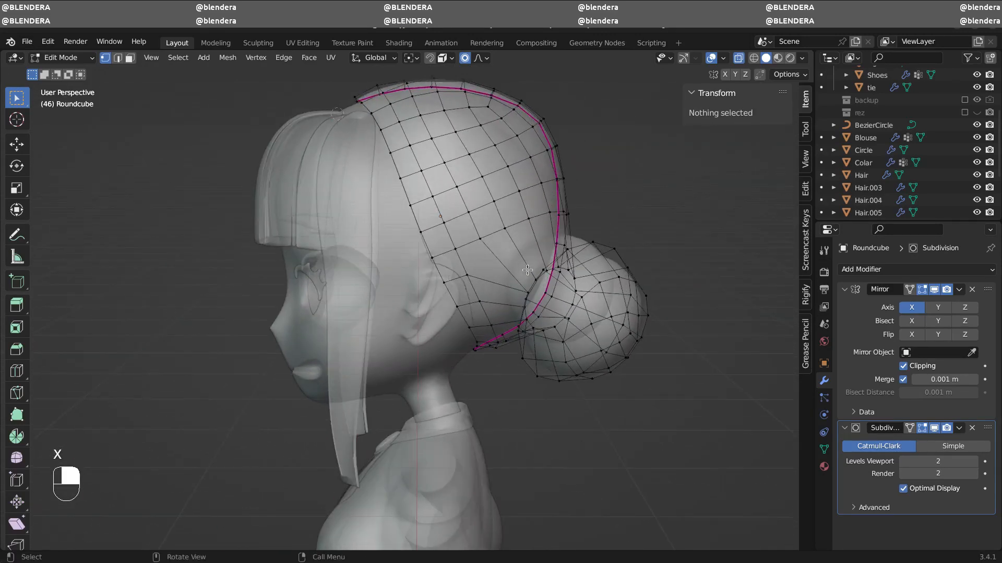
{"action": "key", "text": "alt+h"}
{"action": "left_click", "coordinate": [658, 142]}
{"action": "middle_click_drag", "start_coordinate": [659, 141], "coordinate": [672, 128]}
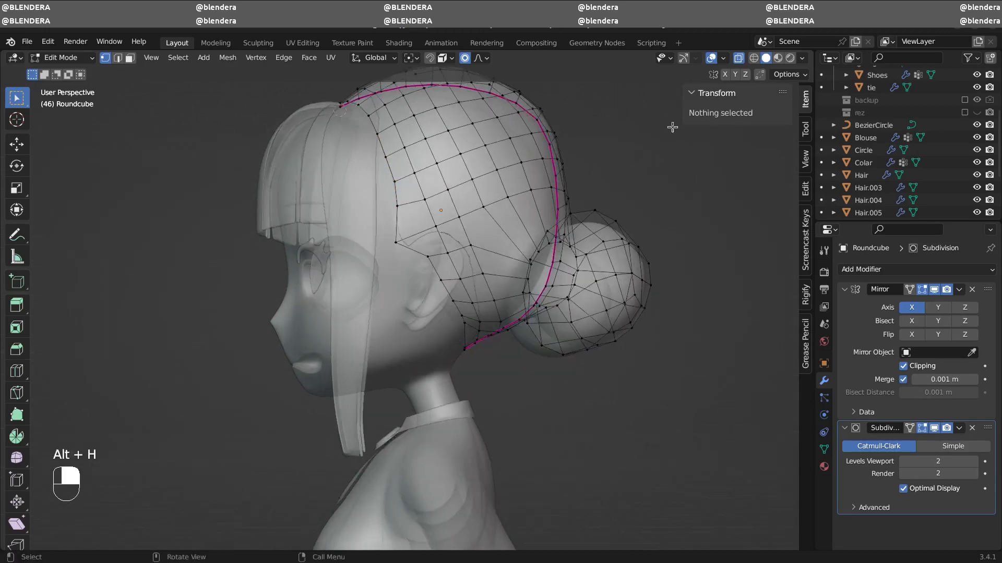
- Turn off X-ray and hide the long side locks in Object Mode to expose the cap's front edge
{"action": "left_click", "coordinate": [739, 59]}
{"action": "middle_click_drag", "start_coordinate": [574, 206], "coordinate": [616, 204]}
{"action": "left_click", "coordinate": [459, 180], "text": "alt"}
{"action": "left_click", "coordinate": [522, 214]}
{"action": "mouse_move", "coordinate": [522, 215]}
{"action": "middle_mouse_down"}
{"action": "mouse_move", "coordinate": [452, 228]}
{"action": "mouse_move", "coordinate": [574, 209]}
{"action": "mouse_move", "coordinate": [511, 230]}
{"action": "middle_mouse_up"}
{"action": "left_click", "coordinate": [621, 173]}
{"action": "key", "text": "Tab"}
{"action": "left_click", "coordinate": [456, 297]}
{"action": "key", "text": "h"}
{"action": "left_click", "coordinate": [470, 266]}
{"action": "middle_click_drag", "start_coordinate": [470, 266], "coordinate": [526, 285]}
{"action": "left_click", "coordinate": [540, 251]}
{"action": "key", "text": "Tab"}
- Set snapping to Face Project and snap the cap's corner vertex above the ear onto the head
{"action": "left_click", "coordinate": [527, 291]}
{"action": "scroll", "coordinate": [522, 261], "scroll_direction": "up", "scroll_amount": 3}
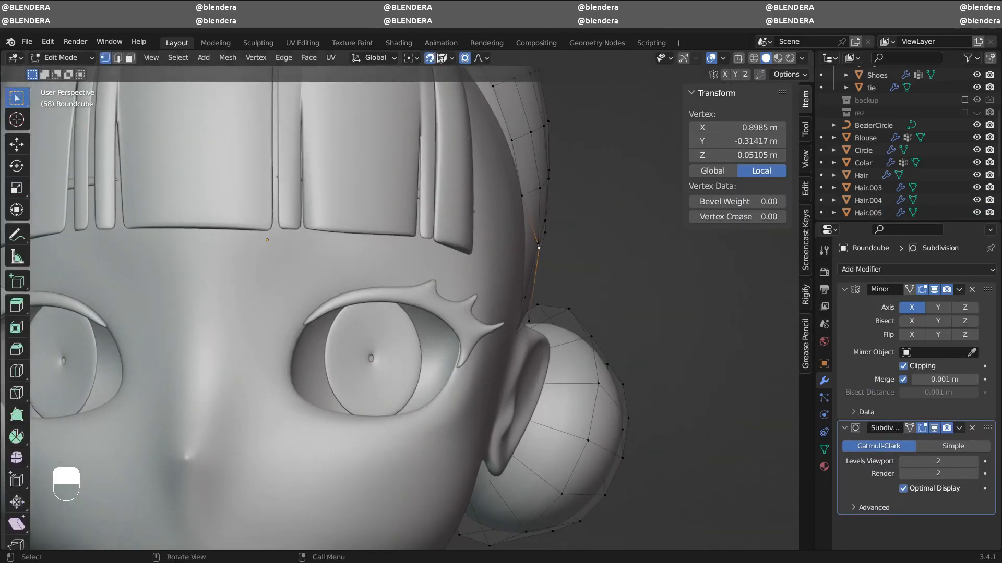
{"action": "middle_click_drag", "start_coordinate": [505, 169], "coordinate": [527, 172]}
{"action": "key", "text": "ctrl+z"}
{"action": "left_click", "coordinate": [446, 58]}
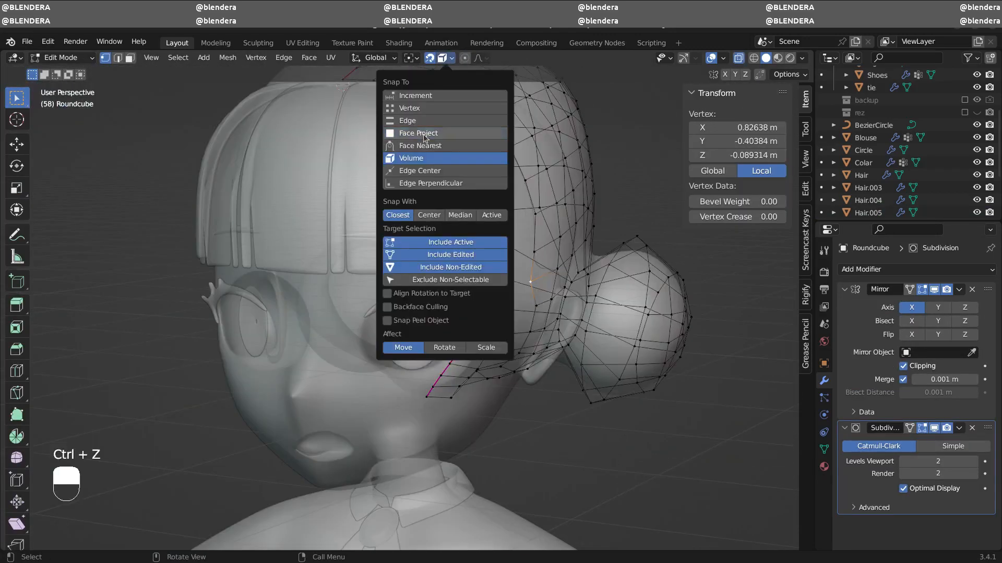
{"action": "left_click", "coordinate": [424, 133]}
{"action": "middle_click_drag", "start_coordinate": [501, 209], "coordinate": [584, 208]}
{"action": "left_click", "coordinate": [739, 58]}
{"action": "key", "text": "g"}
{"action": "left_click", "coordinate": [550, 273]}
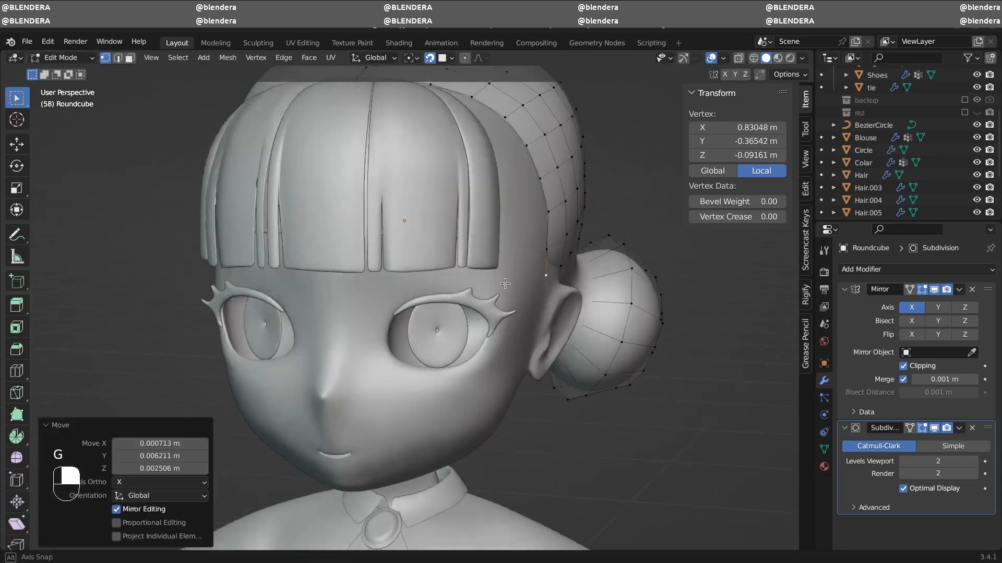
- Snap the cap's edge vertices behind the ear onto the head surface
{"action": "middle_click_drag", "start_coordinate": [550, 273], "coordinate": [511, 344]}
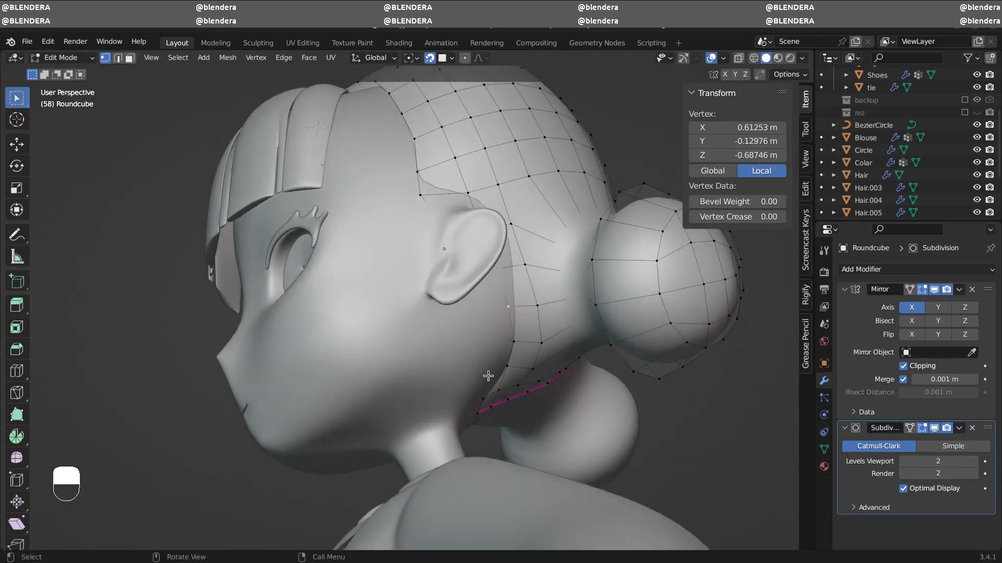
{"action": "key", "text": "g"}
{"action": "left_click", "coordinate": [509, 342]}
{"action": "key", "text": "g"}
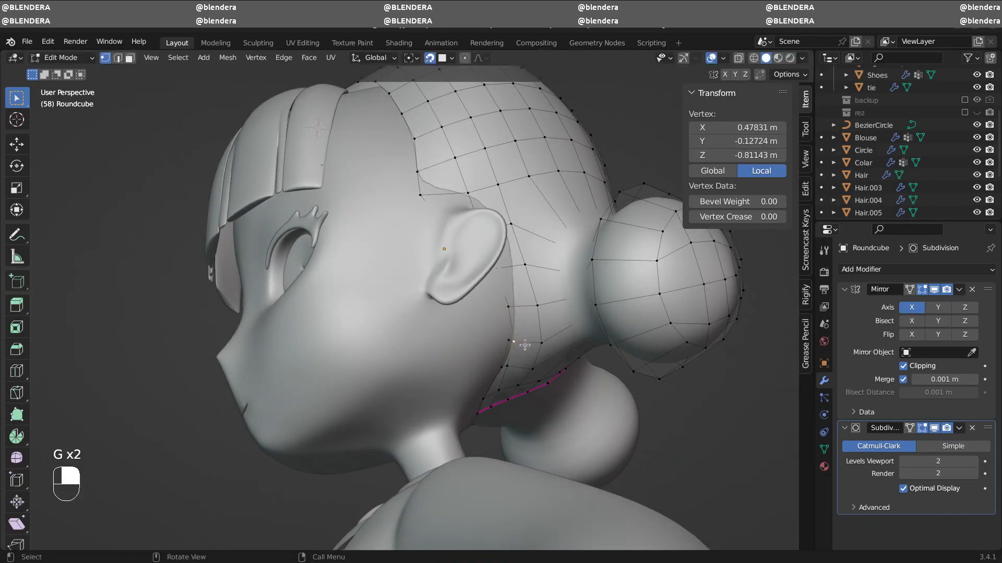
{"action": "key", "text": "g"}
{"action": "left_click", "coordinate": [499, 311]}
{"action": "middle_click_drag", "start_coordinate": [498, 311], "coordinate": [479, 315]}
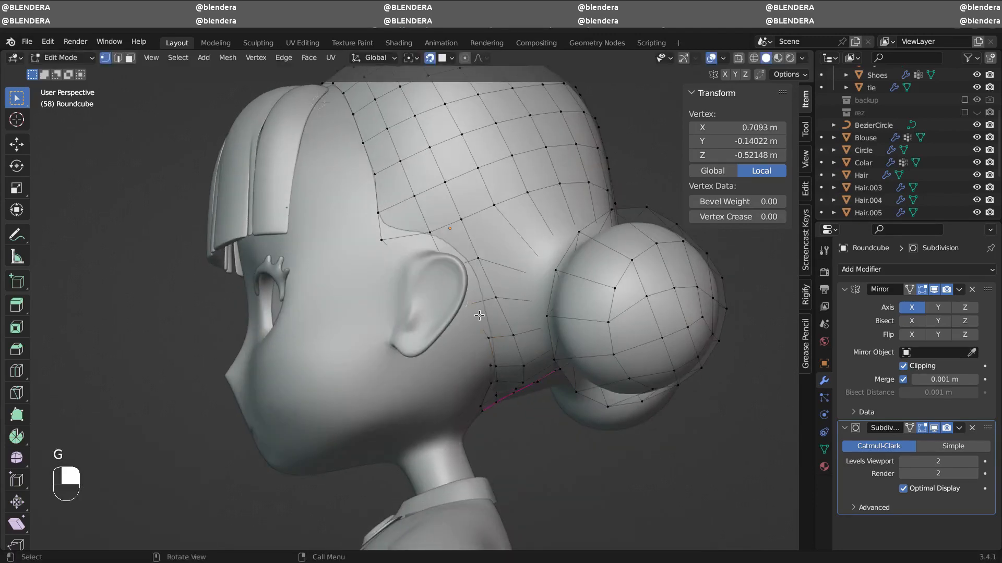
- Move the cap's edge vertices above the ear so they lie against the head
{"action": "left_click", "coordinate": [449, 279]}
{"action": "left_click", "coordinate": [430, 241]}
{"action": "middle_click_drag", "start_coordinate": [430, 242], "coordinate": [389, 277]}
{"action": "left_click", "coordinate": [421, 251]}
{"action": "key", "text": "g"}
{"action": "left_click", "coordinate": [420, 253]}
- Delete the unwanted geometry at the cap's lower edge using X-ray view
{"action": "left_click", "coordinate": [487, 266]}
{"action": "key", "text": "alt+z"}
{"action": "middle_click_drag", "start_coordinate": [430, 367], "coordinate": [462, 339]}
{"action": "key", "text": "x"}
{"action": "left_click", "coordinate": [423, 355]}
{"action": "key", "text": "alt+z"}
- Snap the hairline vertices near the nape below the bun onto the head surface
{"action": "middle_click_drag", "start_coordinate": [526, 271], "coordinate": [440, 284]}
{"action": "left_click", "coordinate": [499, 274]}
{"action": "left_click", "coordinate": [408, 326]}
{"action": "left_click", "coordinate": [445, 388]}
{"action": "key", "text": "g"}
{"action": "left_click", "coordinate": [444, 384]}
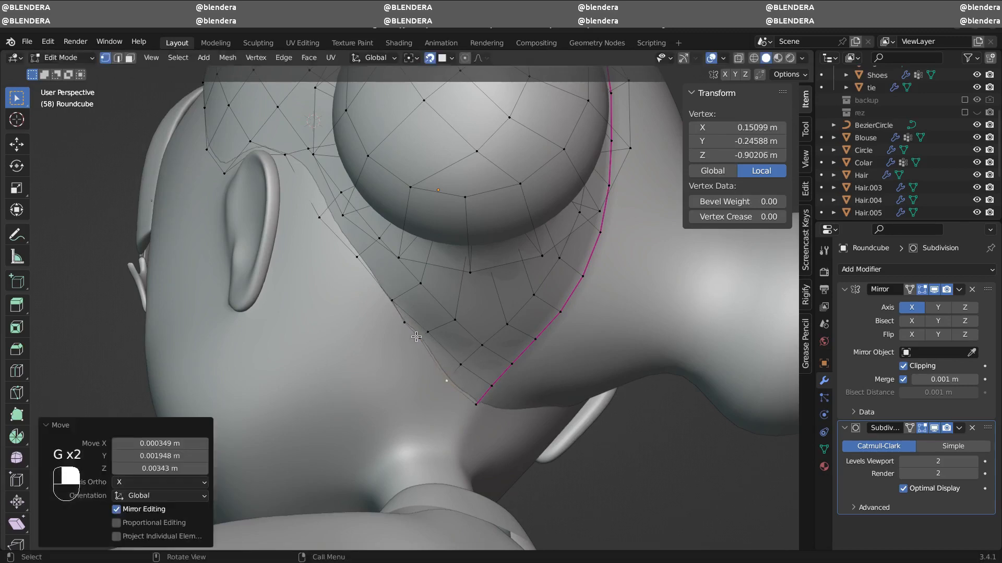
{"action": "left_click", "coordinate": [420, 339]}
{"action": "key", "text": "g"}
{"action": "left_click", "coordinate": [421, 341]}
- Adjust the lower hairline vertices behind the ear to follow the head in an even curve
{"action": "middle_click_drag", "start_coordinate": [450, 350], "coordinate": [513, 371]}
{"action": "left_click", "coordinate": [513, 370]}
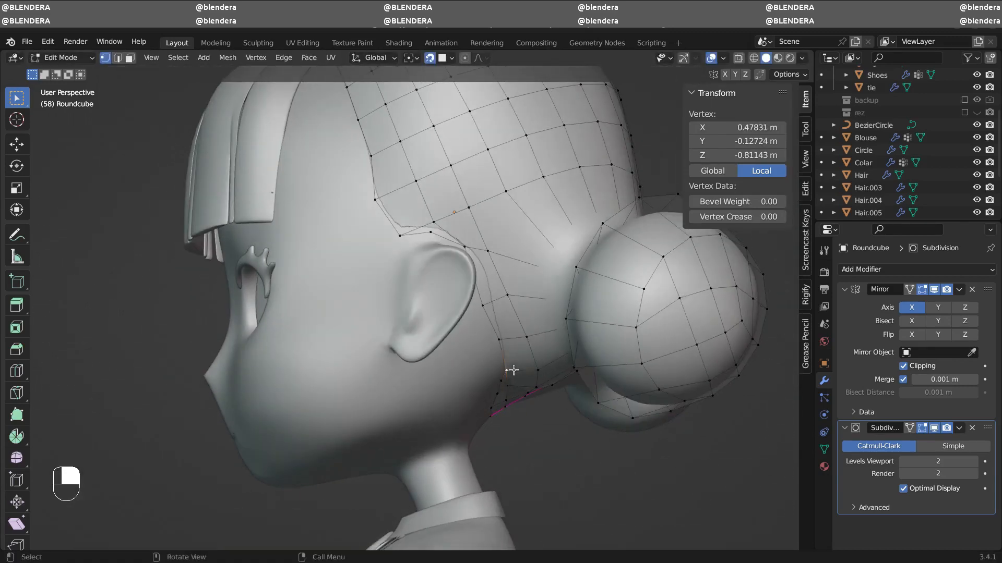
{"action": "left_click", "coordinate": [503, 383]}
{"action": "left_click", "coordinate": [505, 370]}
{"action": "key", "text": "g"}
{"action": "left_click", "coordinate": [498, 365]}
{"action": "left_click", "coordinate": [499, 340]}
{"action": "key", "text": "g"}
{"action": "left_click", "coordinate": [497, 337]}
- Snap the temple hairline vertices above the ear forward along the head surface
{"action": "middle_click_drag", "start_coordinate": [499, 325], "coordinate": [509, 334]}
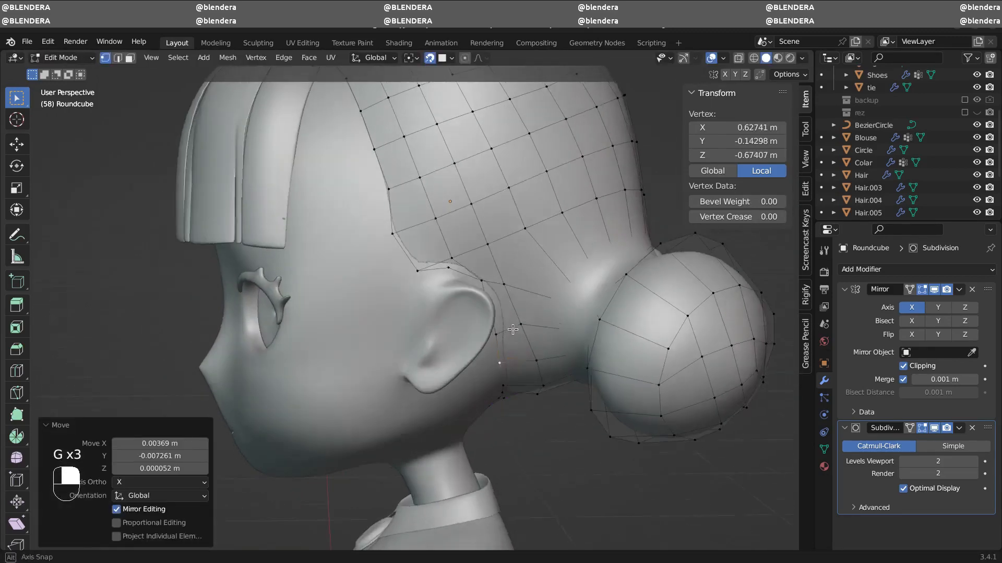
{"action": "middle_click_drag", "start_coordinate": [479, 274], "coordinate": [519, 329]}
{"action": "middle_click_drag", "start_coordinate": [519, 328], "coordinate": [485, 326]}
{"action": "left_click", "coordinate": [412, 258]}
{"action": "key", "text": "g"}
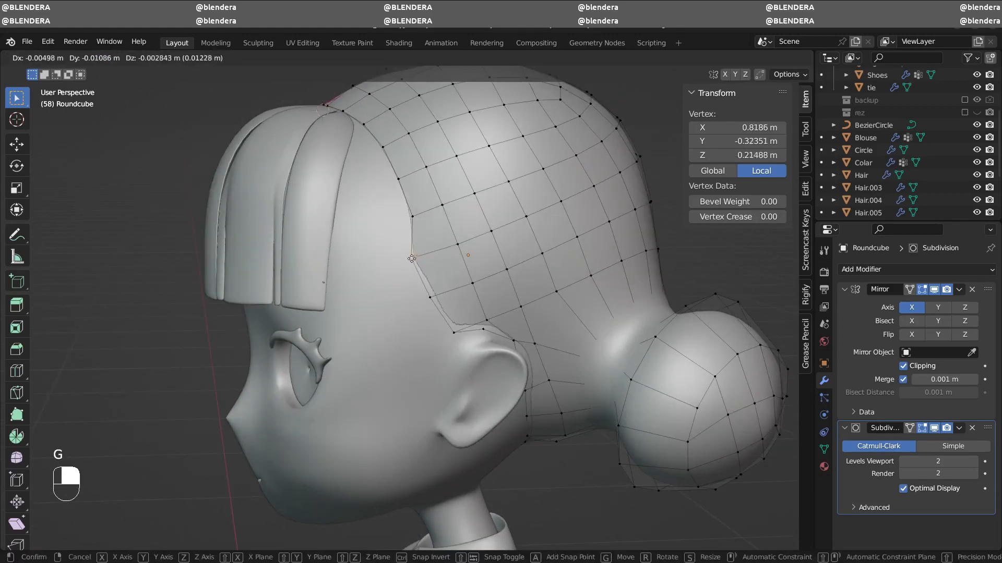
{"action": "left_click", "coordinate": [409, 260]}
{"action": "left_click", "coordinate": [401, 214]}
{"action": "key", "text": "g"}
{"action": "left_click", "coordinate": [399, 214]}
- Move the upper side hairline vertices beside the fringe to smooth the curve along the forehead
{"action": "mouse_move", "coordinate": [399, 214]}
{"action": "middle_mouse_down"}
{"action": "mouse_move", "coordinate": [349, 215]}
{"action": "mouse_move", "coordinate": [396, 215]}
{"action": "middle_mouse_up"}
{"action": "left_click", "coordinate": [362, 125]}
{"action": "key", "text": "g"}
{"action": "left_click", "coordinate": [358, 128]}
{"action": "left_click", "coordinate": [381, 146]}
{"action": "key", "text": "g"}
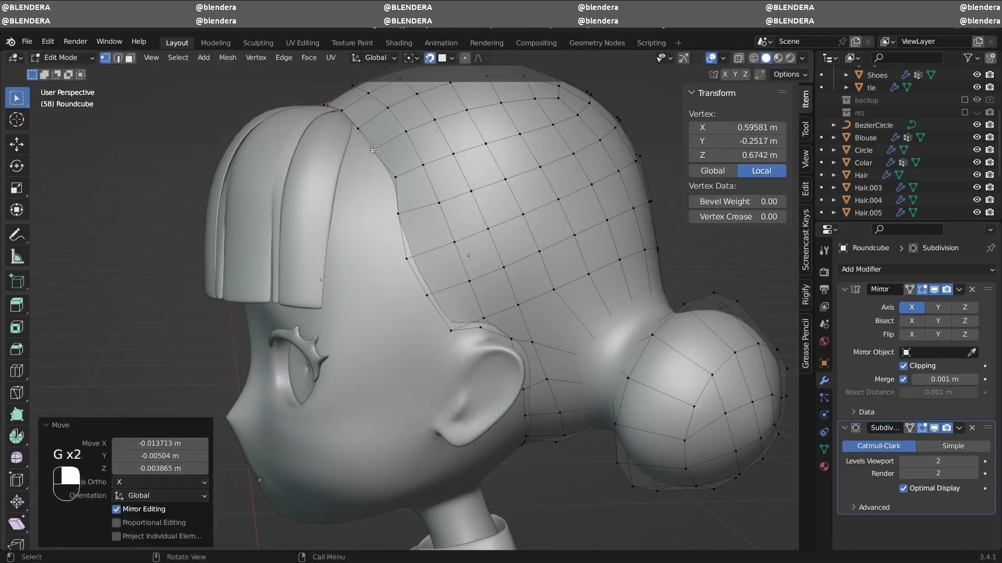
{"action": "middle_click_drag", "start_coordinate": [391, 172], "coordinate": [417, 183]}
{"action": "left_click", "coordinate": [371, 139]}
{"action": "key", "text": "g"}
{"action": "left_click", "coordinate": [369, 137]}
{"action": "middle_click_drag", "start_coordinate": [369, 130], "coordinate": [416, 145]}
- Hide the fringe strands in Object Mode to uncover the forehead hairline
{"action": "key", "text": "Tab"}
{"action": "left_click", "coordinate": [410, 240]}
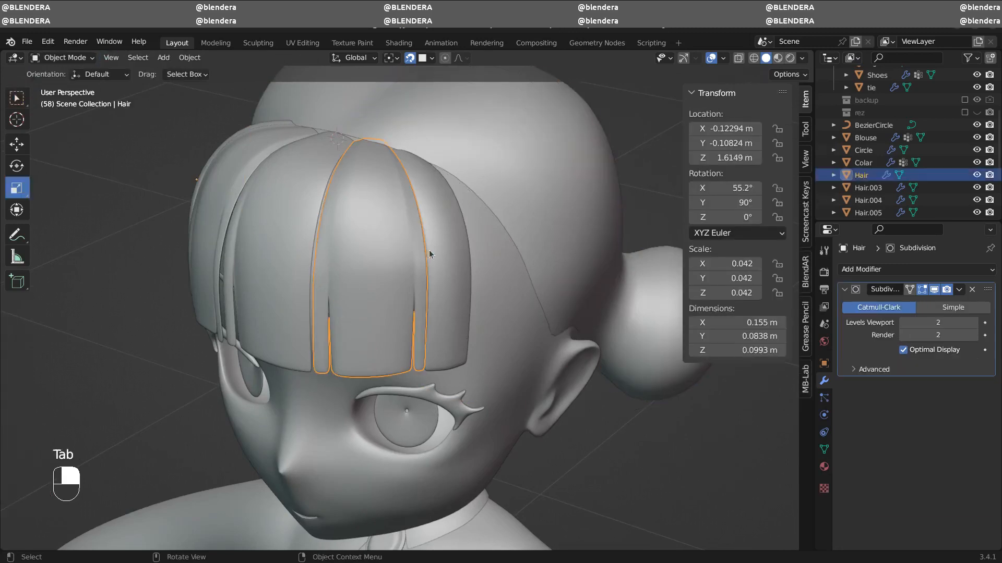
{"action": "key", "text": "h"}
{"action": "key", "text": "h"}
{"action": "left_click", "coordinate": [292, 224]}
{"action": "key", "text": "h"}
{"action": "left_click", "coordinate": [256, 203]}
{"action": "key", "text": "h"}
{"action": "left_click", "coordinate": [477, 144]}
- Move the front hairline vertices at the middle of the forehead to even out the curve along the head
{"action": "key", "text": "Tab"}
{"action": "left_click", "coordinate": [339, 131]}
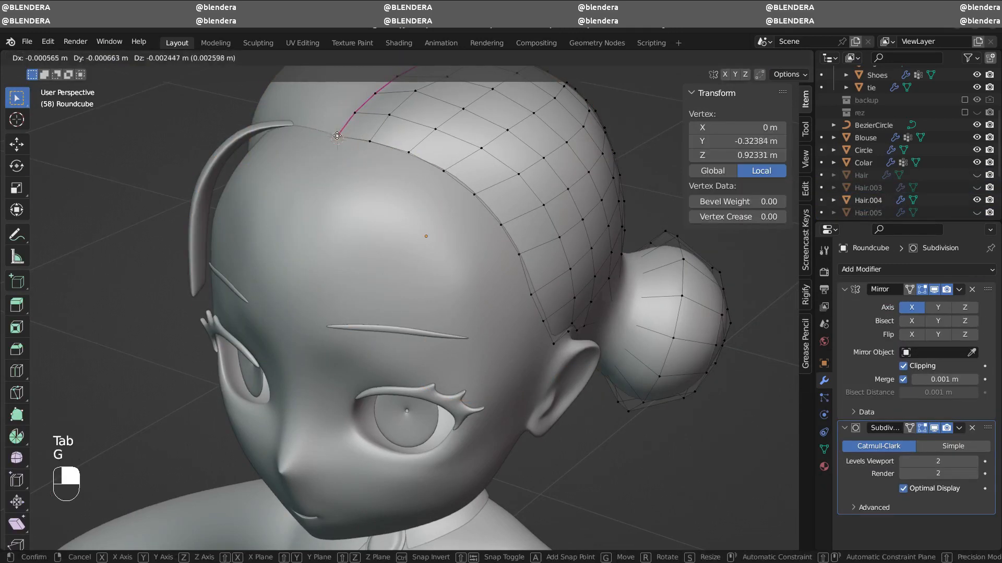
{"action": "key", "text": "g"}
{"action": "left_click", "coordinate": [366, 145]}
{"action": "left_click", "coordinate": [409, 152]}
{"action": "key", "text": "g"}
{"action": "left_click", "coordinate": [403, 155]}
{"action": "left_click", "coordinate": [336, 137]}
{"action": "key", "text": "g"}
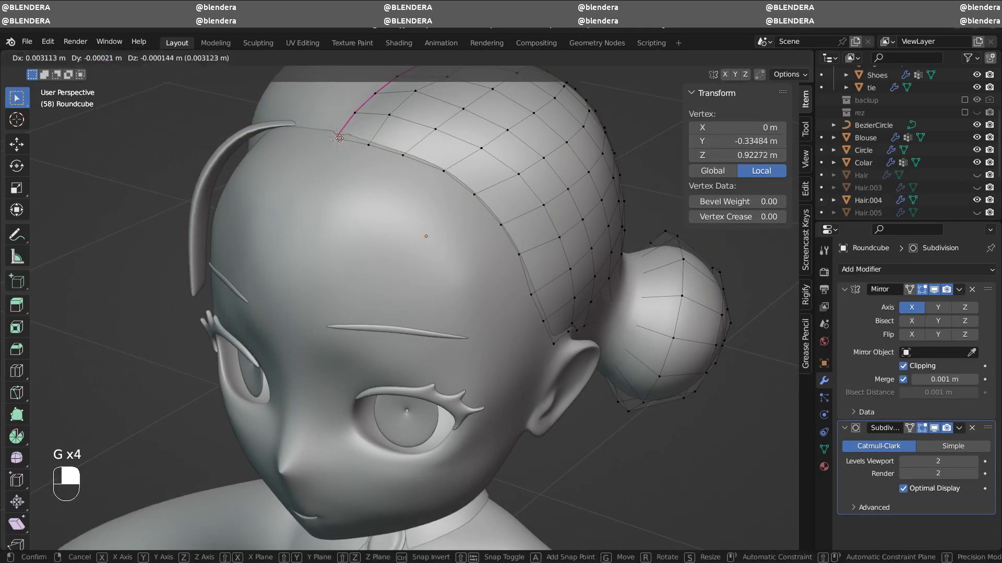
{"action": "left_click", "coordinate": [336, 138]}
- Unhide the fringe strands in Object Mode and check the hair cap against them
{"action": "middle_click_drag", "start_coordinate": [484, 183], "coordinate": [517, 160]}
{"action": "scroll", "coordinate": [517, 208], "scroll_direction": "down", "scroll_amount": 2}
{"action": "middle_click_drag", "start_coordinate": [517, 251], "coordinate": [461, 291]}
{"action": "key", "text": "Tab"}
{"action": "key", "text": "alt+h"}
{"action": "right_click_drag", "start_coordinate": [582, 346], "coordinate": [571, 314], "text": "shift"}
{"action": "key", "text": "KP_1"}
{"action": "key", "text": "KP_1"}
{"action": "right_click_drag", "start_coordinate": [571, 314], "coordinate": [495, 313], "text": "shift"}
- Duplicate the edge loop at the bun's base and separate the selection into its own object
{"action": "key", "text": "Tab"}
{"action": "right_click_drag", "start_coordinate": [491, 318], "coordinate": [477, 315], "text": "alt"}
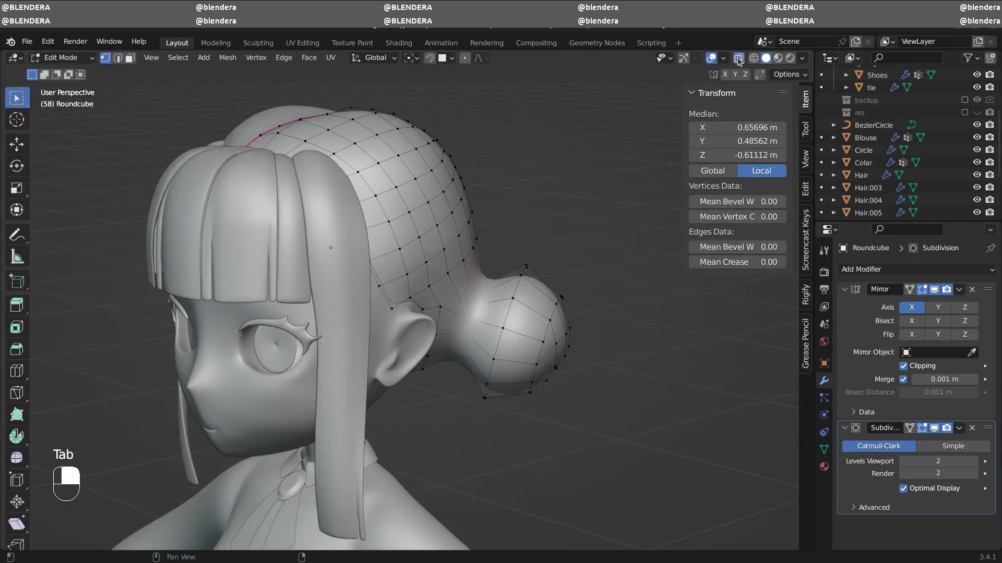
{"action": "left_click", "coordinate": [738, 58]}
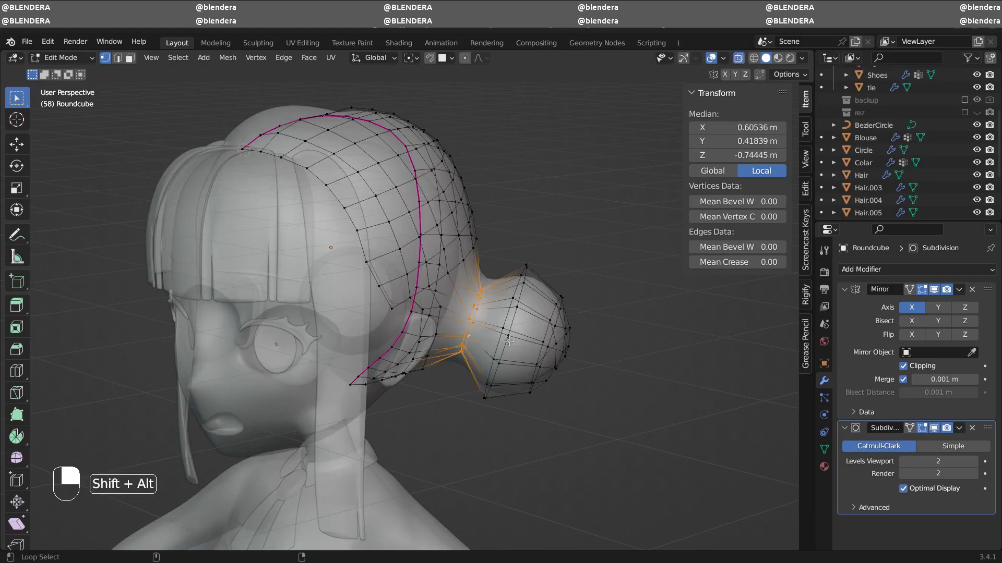
{"action": "middle_click_drag", "start_coordinate": [509, 341], "coordinate": [529, 332]}
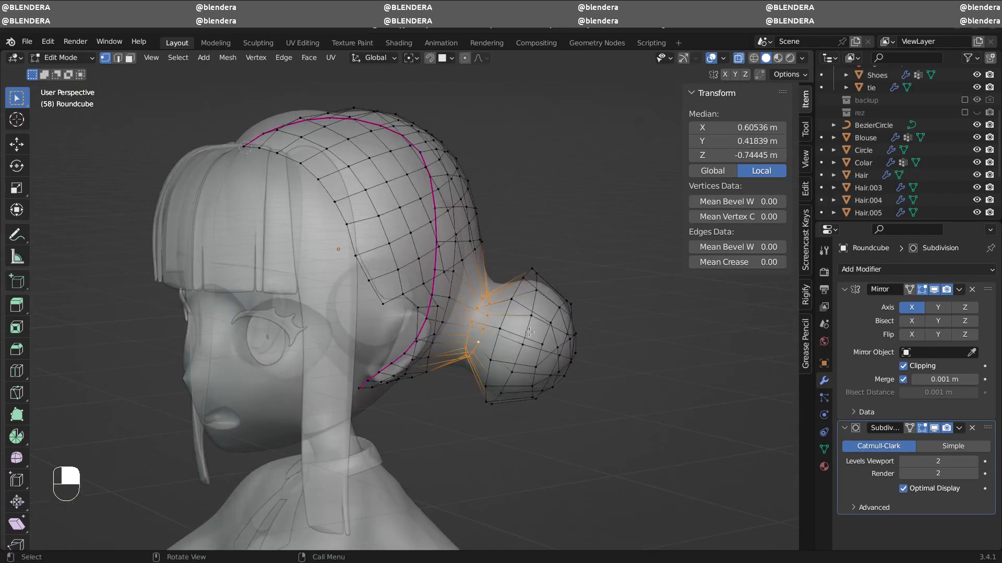
{"action": "right_click", "coordinate": [600, 328]}
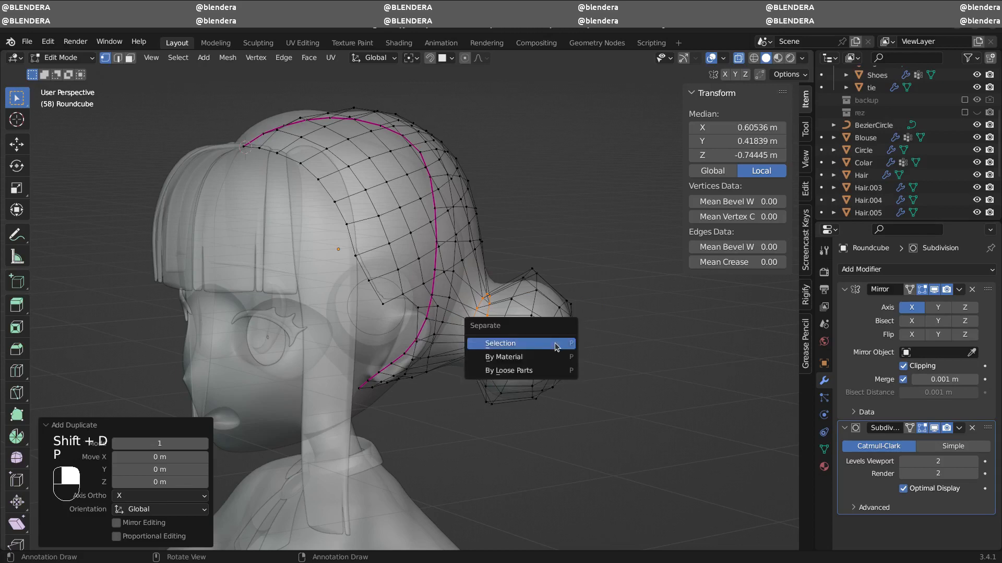
{"action": "left_click", "coordinate": [543, 345]}
{"action": "key", "text": "Tab"}
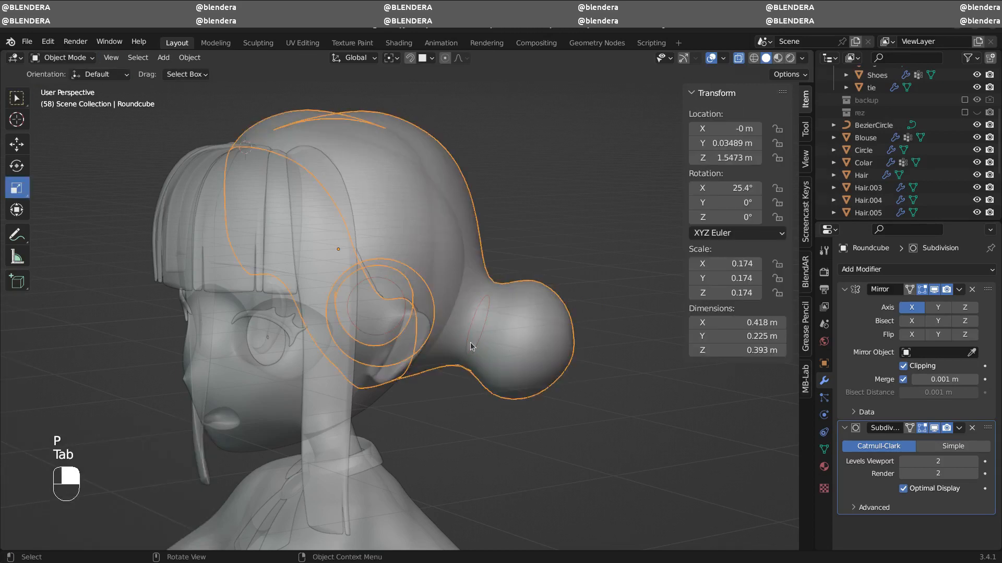
{"action": "left_click", "coordinate": [738, 58]}
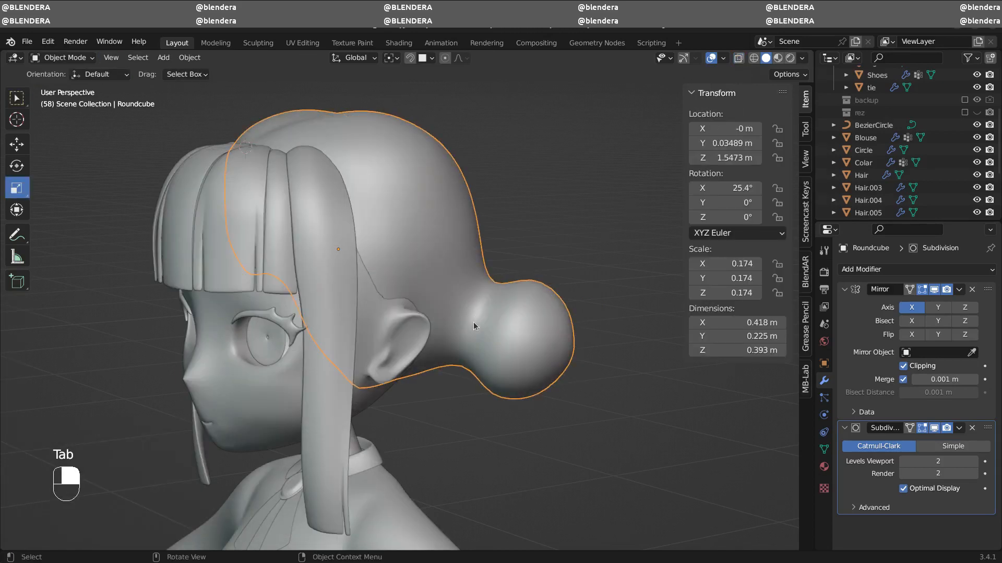
- Rename the hair cap object as HairBase, then open the separated Roundcube.001 loop in the Modeling workspace
{"action": "scroll", "coordinate": [991, 156], "scroll_direction": "down", "scroll_amount": 5}
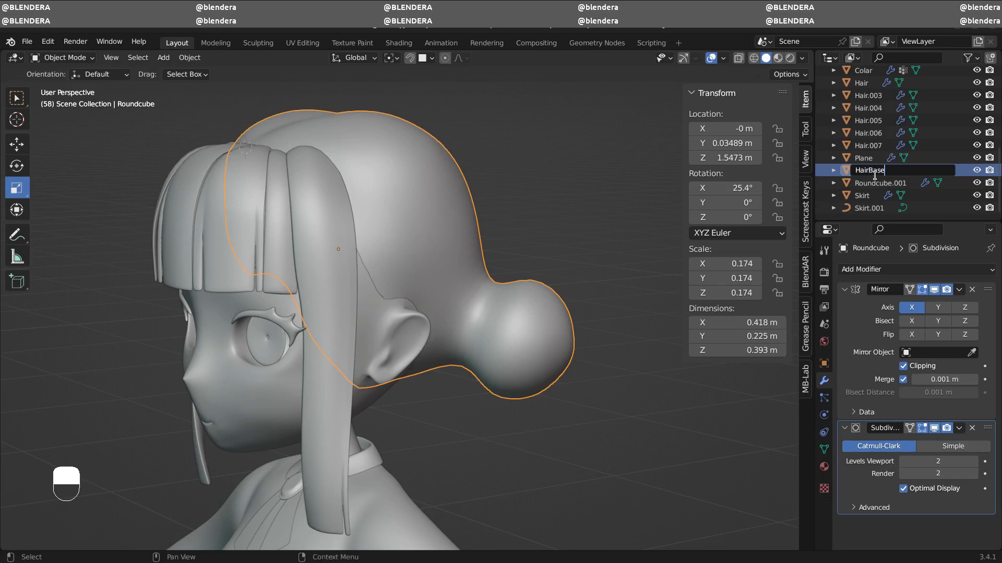
{"action": "left_click", "coordinate": [870, 182]}
{"action": "key", "text": "ctrl+Page_Down"}
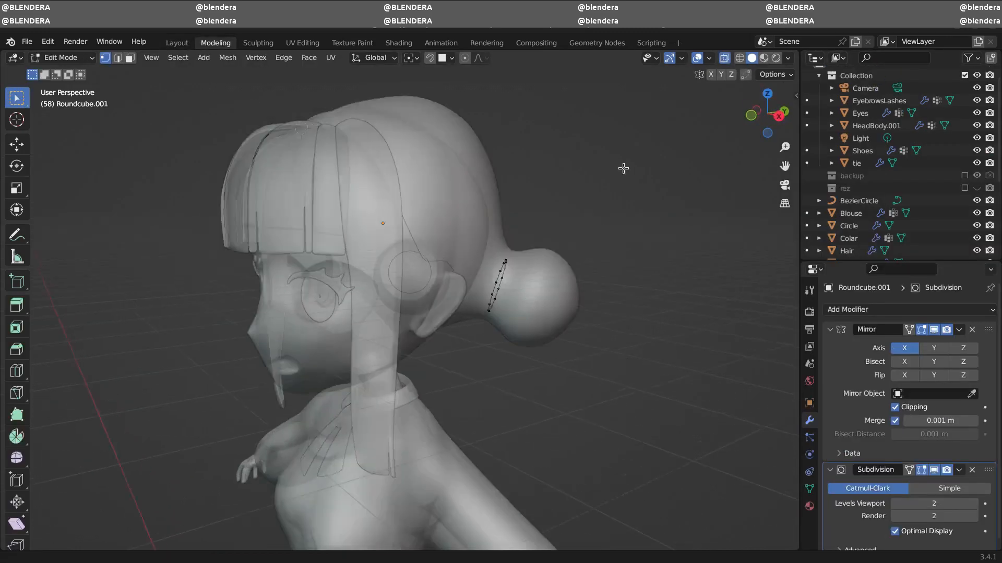
- Select the separated loop and scale it up by 1.643 so it surrounds the bun's base
{"action": "left_click", "coordinate": [626, 205]}
{"action": "key", "text": "alt+z"}
{"action": "middle_click_drag", "start_coordinate": [671, 113], "coordinate": [652, 240], "text": "ctrl"}
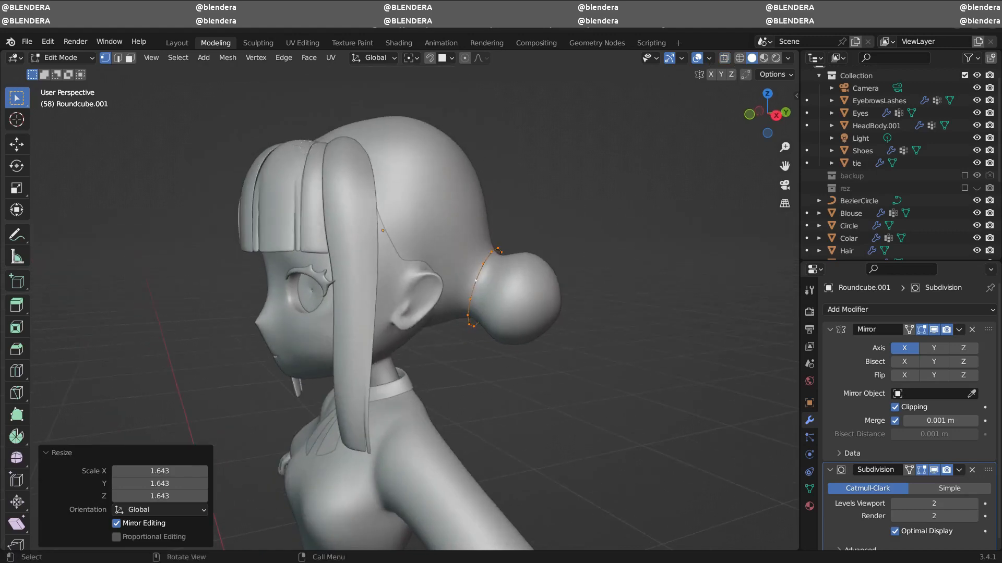
{"action": "key", "text": "s"}
{"action": "left_click", "coordinate": [622, 274]}
- Extrude the loop into a narrow band around the bun's base and recalculate its normals
{"action": "middle_click_drag", "start_coordinate": [622, 274], "coordinate": [646, 284]}
{"action": "middle_click_drag", "start_coordinate": [626, 313], "coordinate": [525, 309], "text": "ctrl"}
{"action": "left_click", "coordinate": [523, 335]}
{"action": "key", "text": "a"}
{"action": "key", "text": "shift+n"}
{"action": "key", "text": "Tab"}
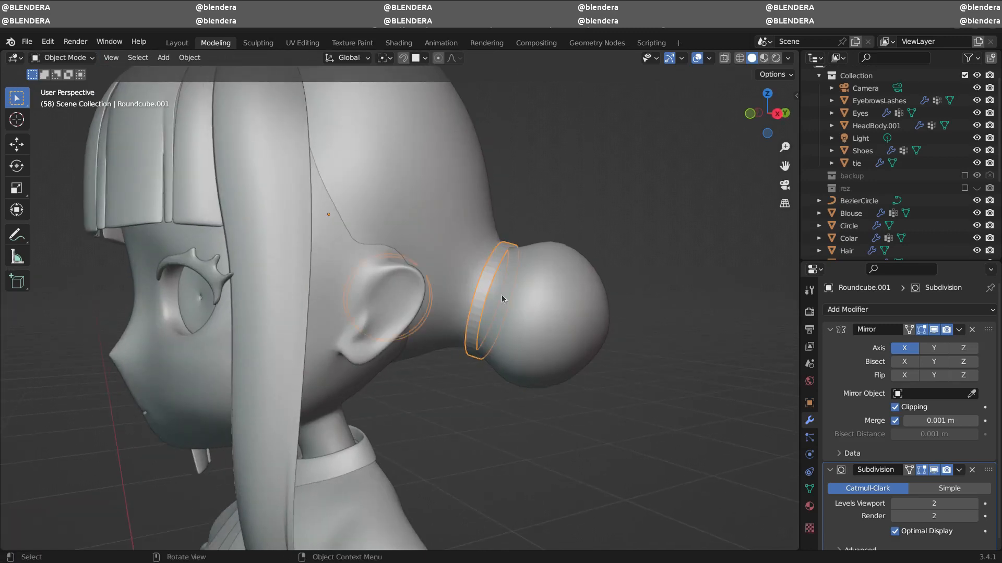
- Set the band's subdivision level to 2 and apply smooth shading to it
{"action": "left_click", "coordinate": [553, 293]}
{"action": "key", "text": "Tab"}
{"action": "key", "text": "a"}
{"action": "key", "text": "Tab"}
{"action": "left_click", "coordinate": [482, 299]}
{"action": "right_click", "coordinate": [481, 298]}
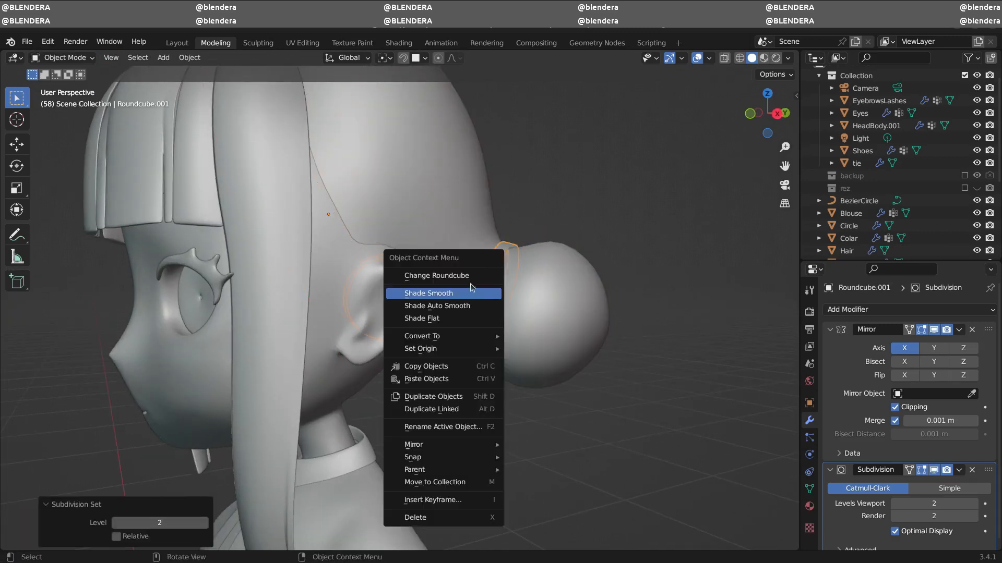
{"action": "left_click", "coordinate": [471, 284]}
- Thicken and scale the band in Edit Mode into a rounded hair-tie ring around the bun
{"action": "key", "text": "Tab"}
{"action": "middle_click_drag", "start_coordinate": [506, 296], "coordinate": [545, 293]}
{"action": "key", "text": "s"}
{"action": "left_click", "coordinate": [547, 282]}
{"action": "key", "text": "Tab"}
- Set the hair-tie ring's origin to its geometry
{"action": "key", "text": "s"}
{"action": "right_click", "coordinate": [599, 317]}
{"action": "left_click", "coordinate": [385, 58]}
{"action": "left_click", "coordinate": [399, 73]}
{"action": "middle_click_drag", "start_coordinate": [658, 259], "coordinate": [681, 259]}
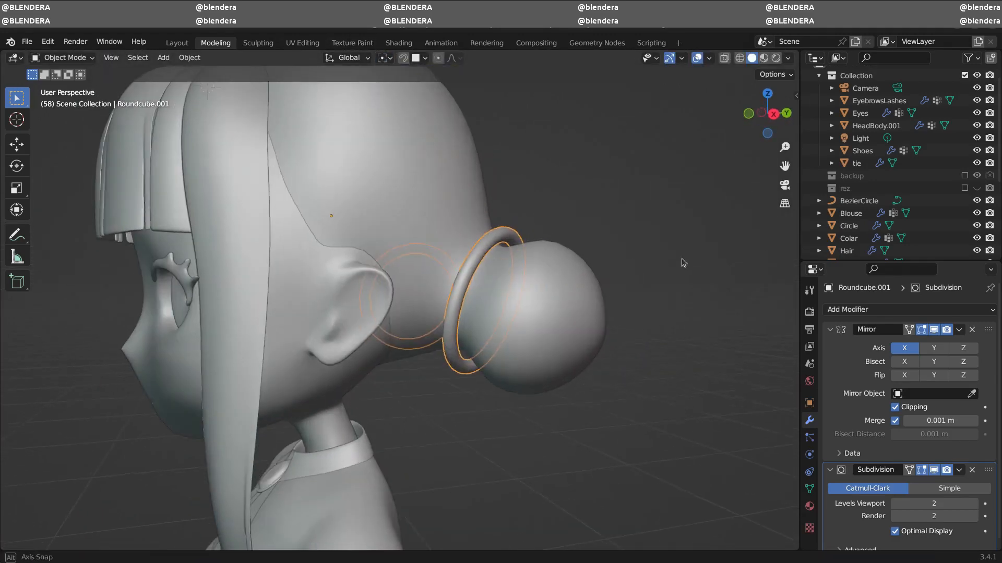
{"action": "left_click", "coordinate": [189, 58]}
{"action": "mouse_move", "coordinate": [219, 85]}
{"action": "left_click", "coordinate": [360, 100]}
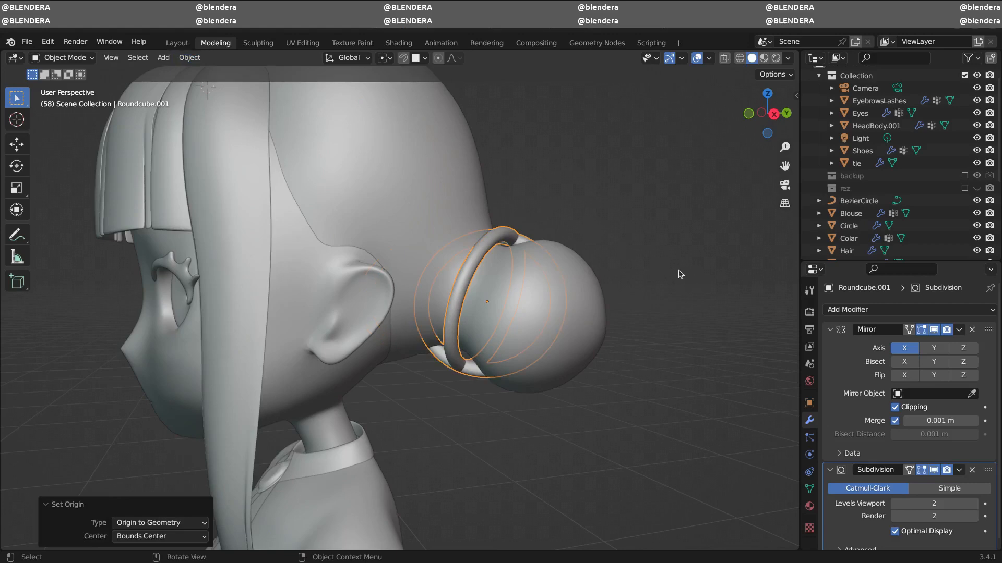
- Use HairBase as the Mirror Object of the ring's Mirror modifier
{"action": "middle_click_drag", "start_coordinate": [680, 274], "coordinate": [576, 385]}
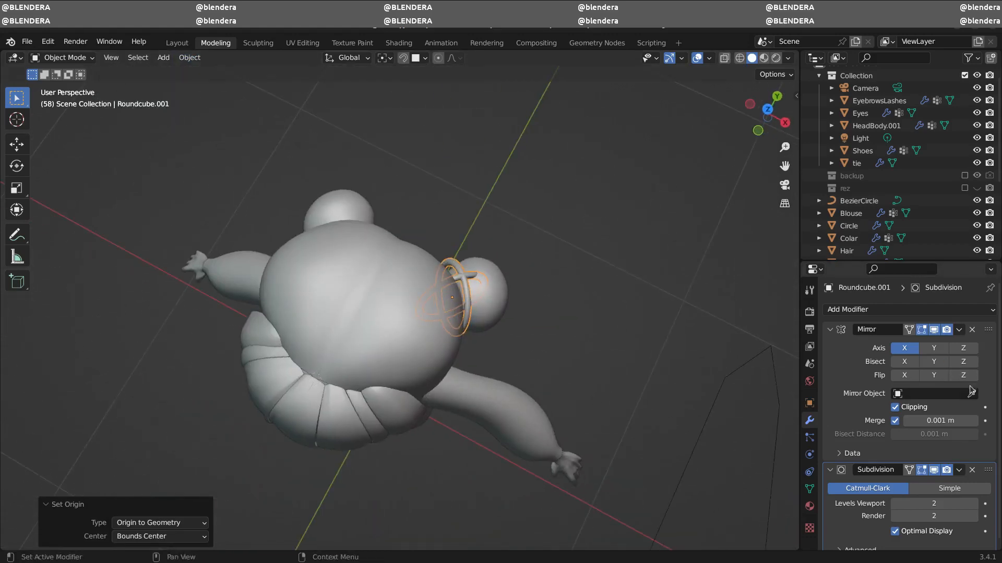
{"action": "left_click", "coordinate": [970, 393]}
{"action": "left_click", "coordinate": [971, 394]}
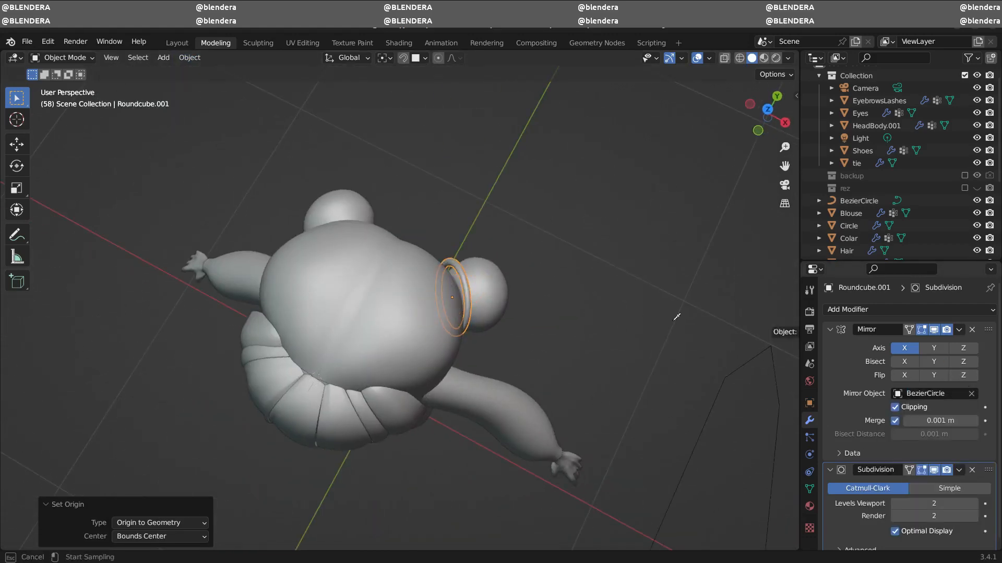
{"action": "left_click", "coordinate": [374, 255]}
{"action": "middle_click_drag", "start_coordinate": [580, 270], "coordinate": [523, 210]}
- Scale the hair-tie ring down to about 0.89 so it fits tightly around the bun's base
{"action": "scroll", "coordinate": [524, 215], "scroll_direction": "up", "scroll_amount": 6}
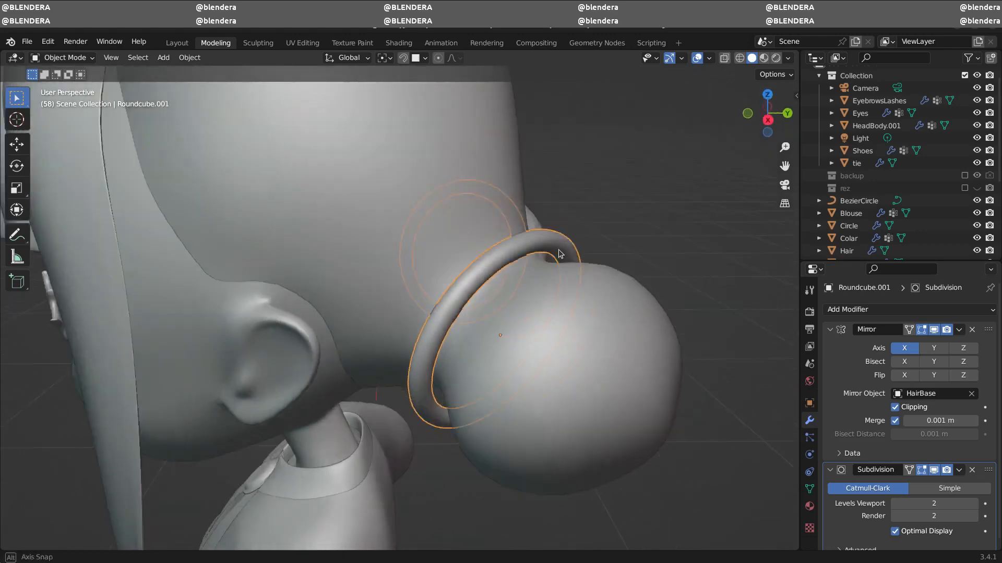
{"action": "key", "text": "s"}
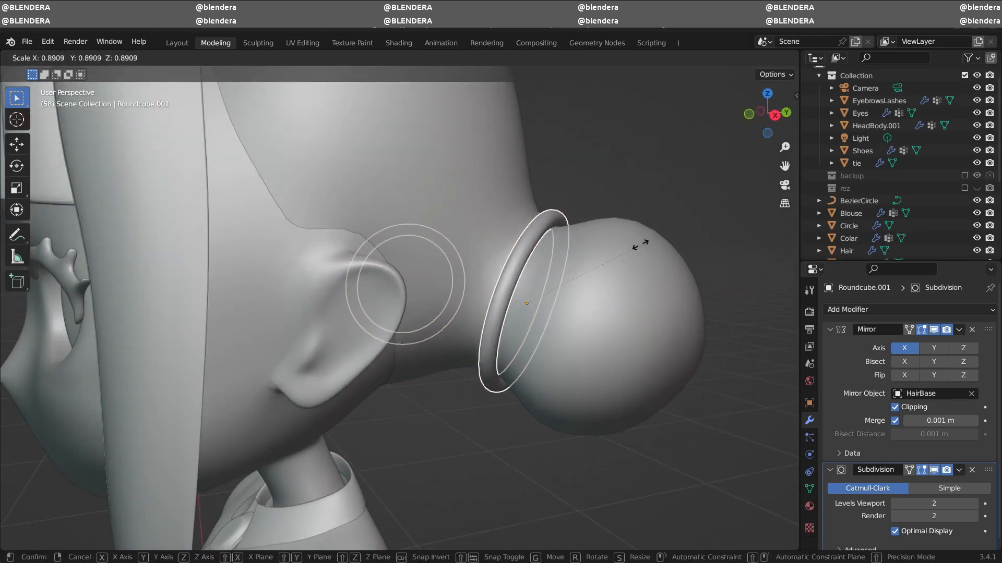
{"action": "left_click", "coordinate": [642, 244]}
{"action": "scroll", "coordinate": [602, 364], "scroll_direction": "down", "scroll_amount": 5}
{"action": "middle_click_drag", "start_coordinate": [601, 364], "coordinate": [557, 273]}
{"action": "left_click", "coordinate": [622, 310]}
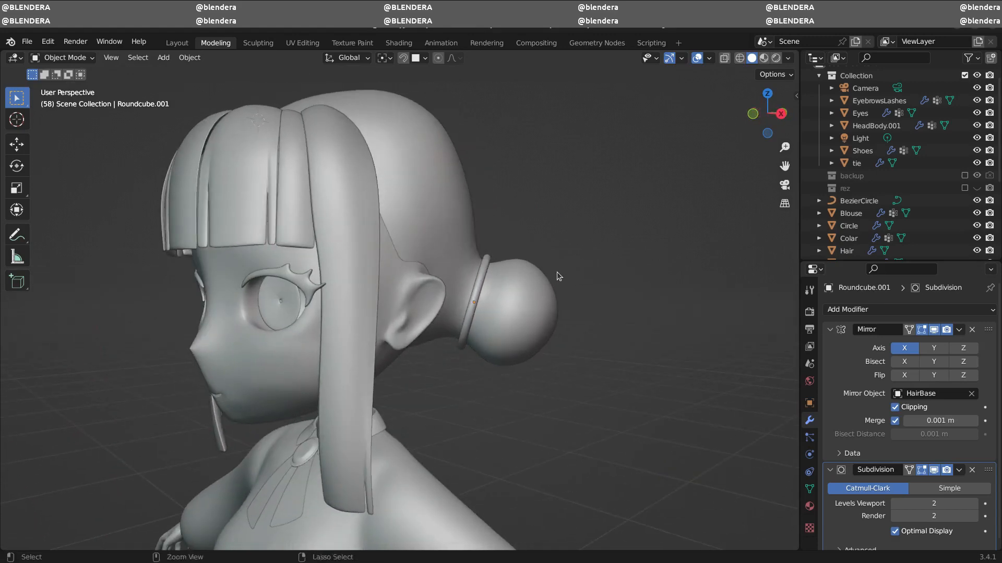
- Rotate an edge loop of the hair-tie ring in Edit Mode to align it with the bun's base
{"action": "scroll", "coordinate": [543, 267], "scroll_direction": "up", "scroll_amount": 2}
{"action": "left_click", "coordinate": [510, 255]}
{"action": "key", "text": "Tab"}
{"action": "scroll", "coordinate": [505, 311], "scroll_direction": "up", "scroll_amount": 3}
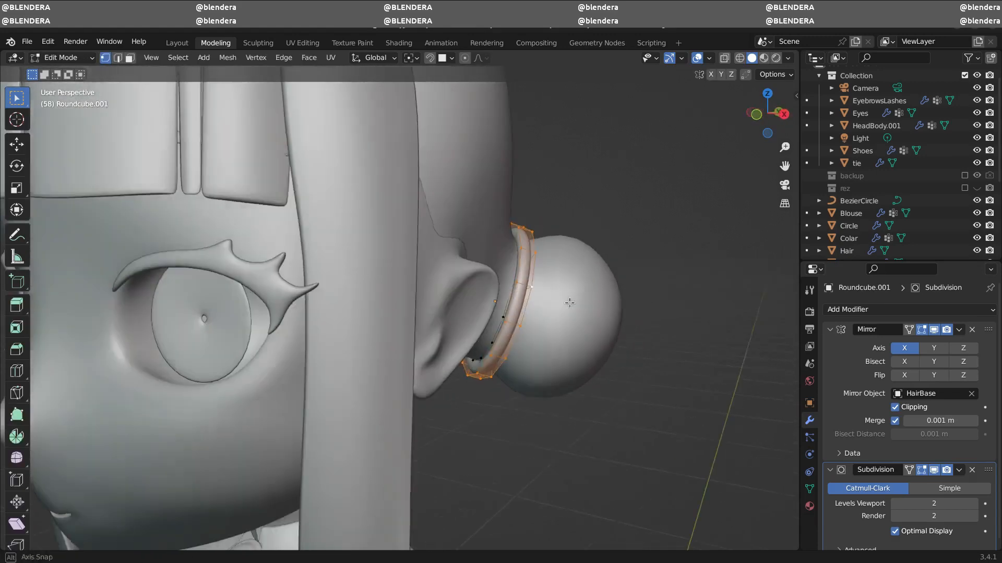
{"action": "left_click", "coordinate": [505, 312], "text": "alt"}
{"action": "middle_click_drag", "start_coordinate": [501, 342], "coordinate": [550, 360]}
{"action": "key", "text": "r"}
{"action": "left_click", "coordinate": [478, 348]}
- Move and rotate the ring's inner edge loop to widen the hair tie against the head
{"action": "left_click", "coordinate": [493, 346], "text": "alt"}
{"action": "key", "text": "g"}
{"action": "left_click", "coordinate": [524, 327]}
{"action": "key", "text": "r"}
{"action": "left_click", "coordinate": [526, 360]}
{"action": "key", "text": "Tab"}
- Select the HairBase object and switch to the Sculpting workspace
{"action": "middle_click_drag", "start_coordinate": [600, 323], "coordinate": [641, 346]}
{"action": "scroll", "coordinate": [570, 311], "scroll_direction": "down", "scroll_amount": 2}
{"action": "middle_click_drag", "start_coordinate": [642, 345], "coordinate": [624, 349]}
{"action": "left_click", "coordinate": [538, 283]}
{"action": "key", "text": "Tab"}
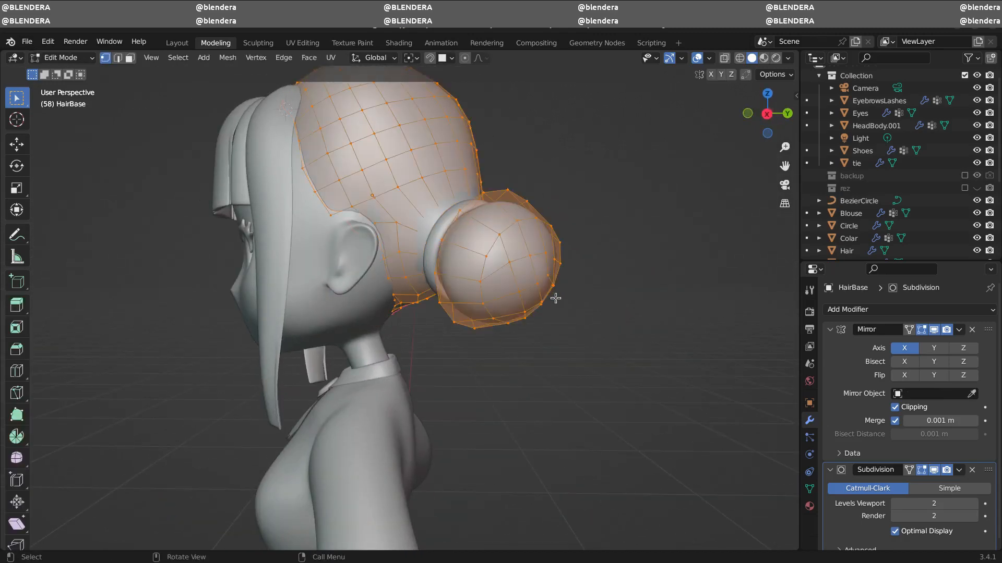
{"action": "left_click", "coordinate": [572, 306]}
{"action": "mouse_move", "coordinate": [555, 297]}
{"action": "middle_mouse_down"}
{"action": "mouse_move", "coordinate": [572, 306]}
{"action": "mouse_move", "coordinate": [514, 409]}
{"action": "mouse_move", "coordinate": [581, 351]}
{"action": "mouse_move", "coordinate": [511, 312]}
{"action": "mouse_move", "coordinate": [543, 293]}
{"action": "mouse_move", "coordinate": [530, 258]}
{"action": "mouse_move", "coordinate": [527, 293]}
{"action": "mouse_move", "coordinate": [454, 281]}
{"action": "mouse_move", "coordinate": [453, 290]}
{"action": "middle_mouse_up"}
{"action": "key", "text": "Tab"}
{"action": "left_click", "coordinate": [257, 43]}
{"action": "left_click", "coordinate": [780, 57]}
- Inflate the side buns with the Inflate/Deflate brush at a strength of 0.482
{"action": "middle_click_drag", "start_coordinate": [440, 284], "coordinate": [400, 334]}
{"action": "middle_click_drag", "start_coordinate": [445, 298], "coordinate": [445, 316], "text": "ctrl"}
{"action": "middle_click_drag", "start_coordinate": [444, 313], "coordinate": [498, 282]}
{"action": "middle_click_drag", "start_coordinate": [441, 292], "coordinate": [481, 224], "text": "ctrl"}
{"action": "mouse_move", "coordinate": [469, 276]}
{"action": "middle_mouse_down"}
{"action": "mouse_move", "coordinate": [527, 277]}
{"action": "mouse_move", "coordinate": [470, 279]}
{"action": "middle_mouse_up"}
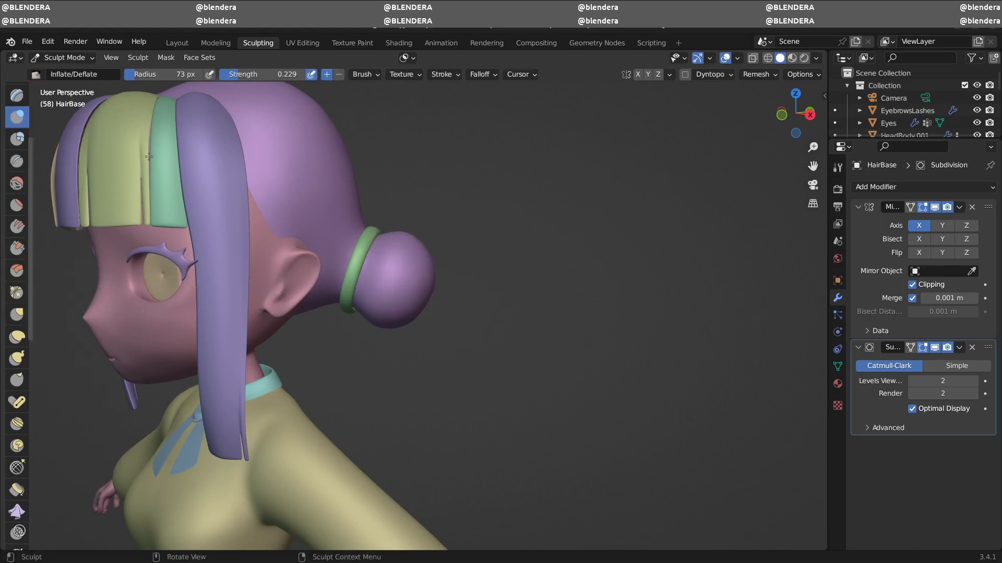
{"action": "middle_click_drag", "start_coordinate": [420, 287], "coordinate": [404, 313]}
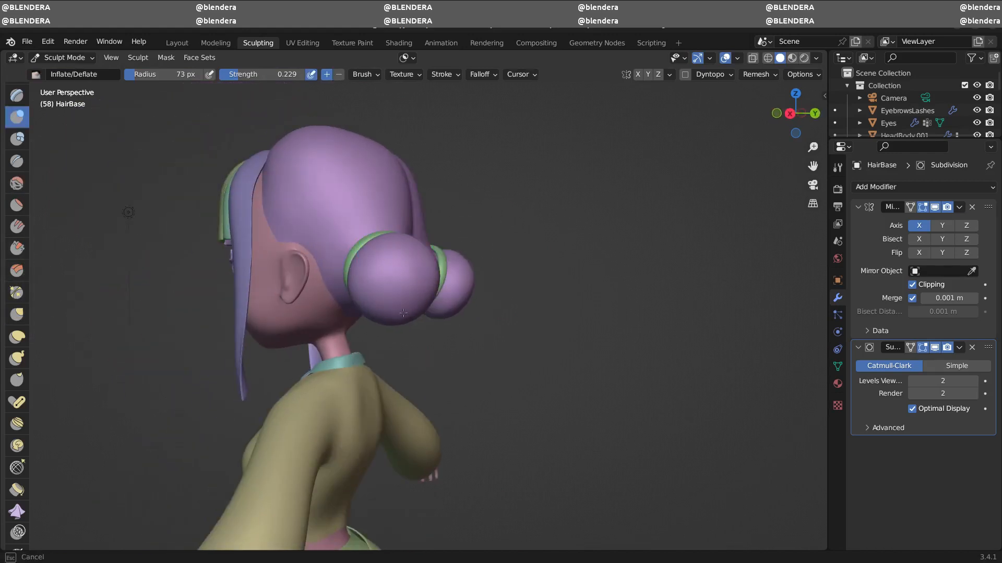
{"action": "left_click_drag", "start_coordinate": [278, 74], "coordinate": [299, 75]}
{"action": "middle_click_drag", "start_coordinate": [297, 261], "coordinate": [424, 291]}
{"action": "left_click_drag", "start_coordinate": [428, 296], "coordinate": [435, 303]}
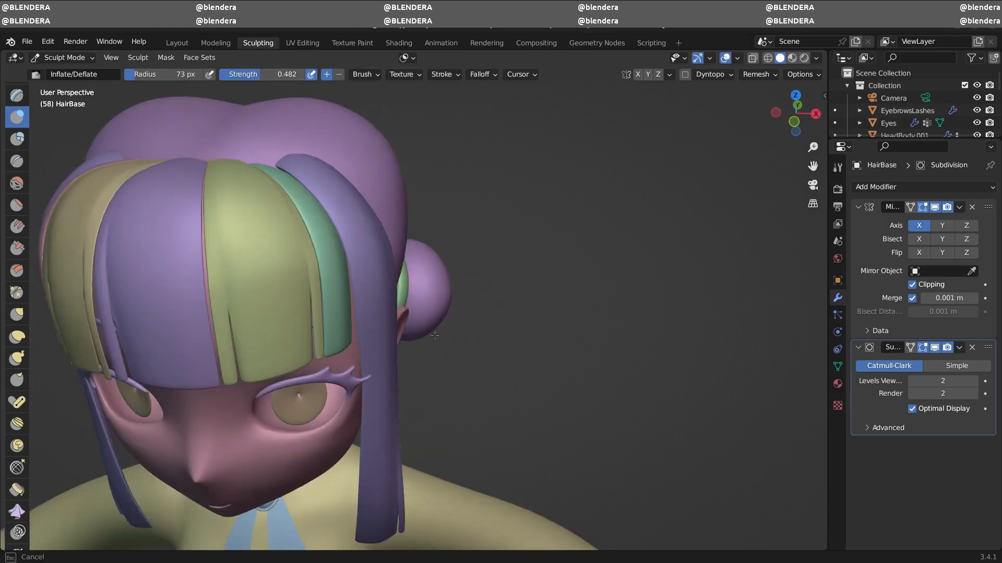
{"action": "mouse_move", "coordinate": [435, 336]}
{"action": "middle_mouse_down"}
{"action": "mouse_move", "coordinate": [401, 297]}
{"action": "mouse_move", "coordinate": [420, 295]}
{"action": "mouse_move", "coordinate": [427, 279]}
{"action": "mouse_move", "coordinate": [413, 254]}
{"action": "middle_mouse_up"}
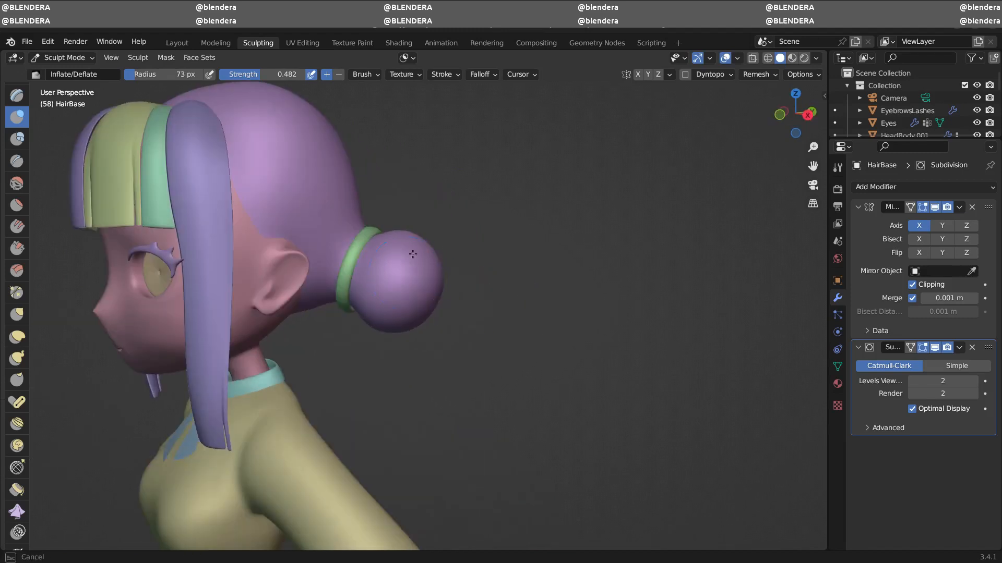
{"action": "mouse_move", "coordinate": [365, 322]}
{"action": "middle_mouse_down"}
{"action": "mouse_move", "coordinate": [420, 252]}
{"action": "mouse_move", "coordinate": [514, 284]}
{"action": "mouse_move", "coordinate": [548, 219]}
{"action": "mouse_move", "coordinate": [576, 358]}
{"action": "middle_mouse_up"}
- Move the bun's edge loop beside the hair tie inward in the Modeling workspace and scale it to about 0.86
{"action": "left_click", "coordinate": [215, 42]}
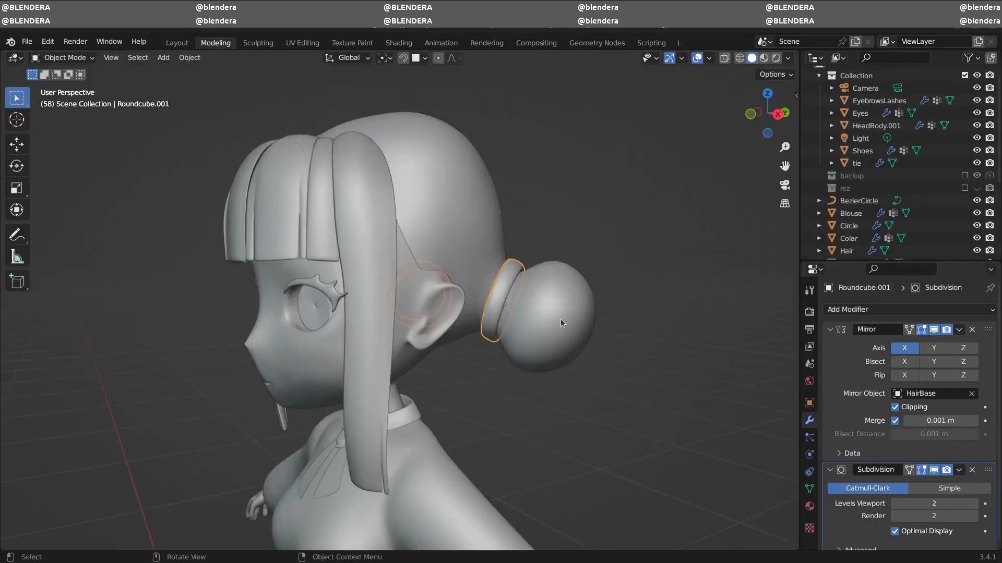
{"action": "middle_click_drag", "start_coordinate": [554, 318], "coordinate": [583, 318]}
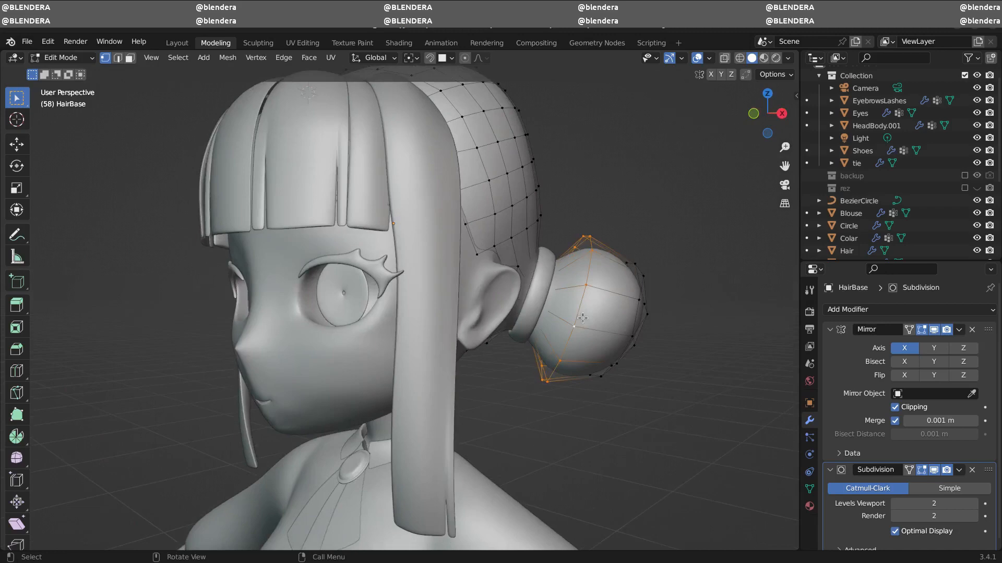
{"action": "left_click", "coordinate": [583, 352]}
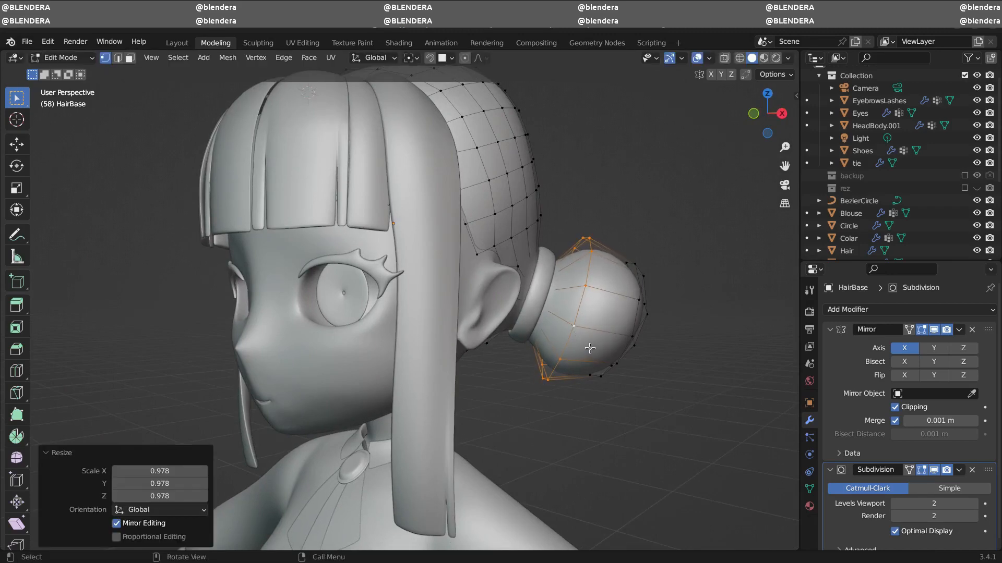
{"action": "left_click", "coordinate": [583, 348]}
{"action": "key", "text": "s"}
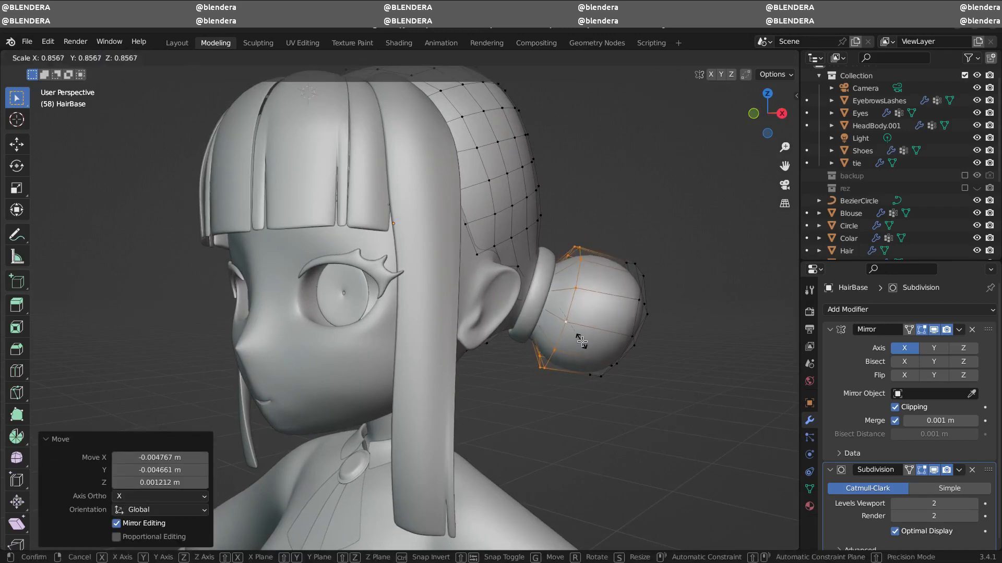
{"action": "left_click", "coordinate": [582, 341]}
{"action": "middle_click_drag", "start_coordinate": [582, 341], "coordinate": [594, 347]}
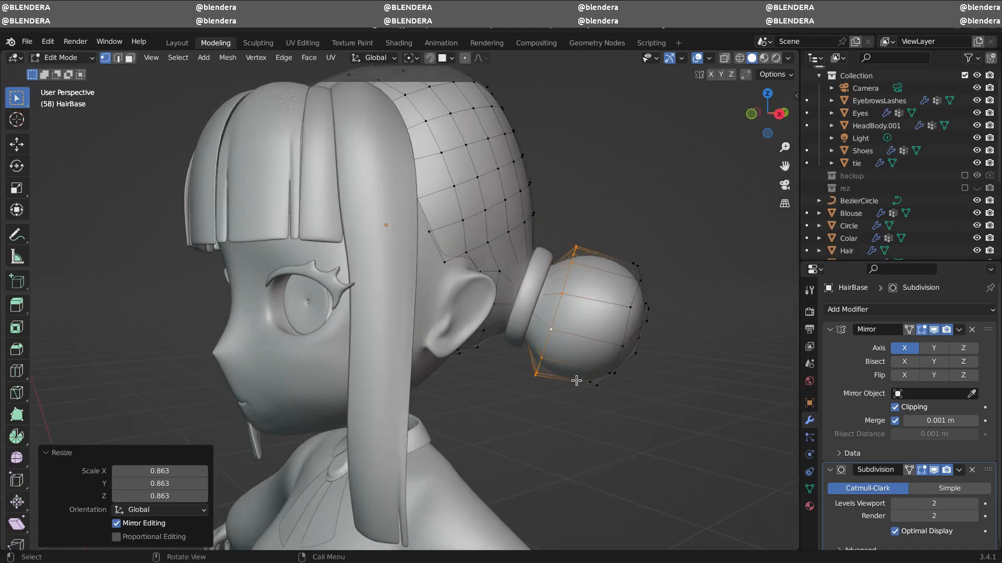
- Add one loop cut around the bun and scale it up by about 1.12 to round the shape
{"action": "left_click", "coordinate": [590, 342]}
{"action": "key", "text": "s"}
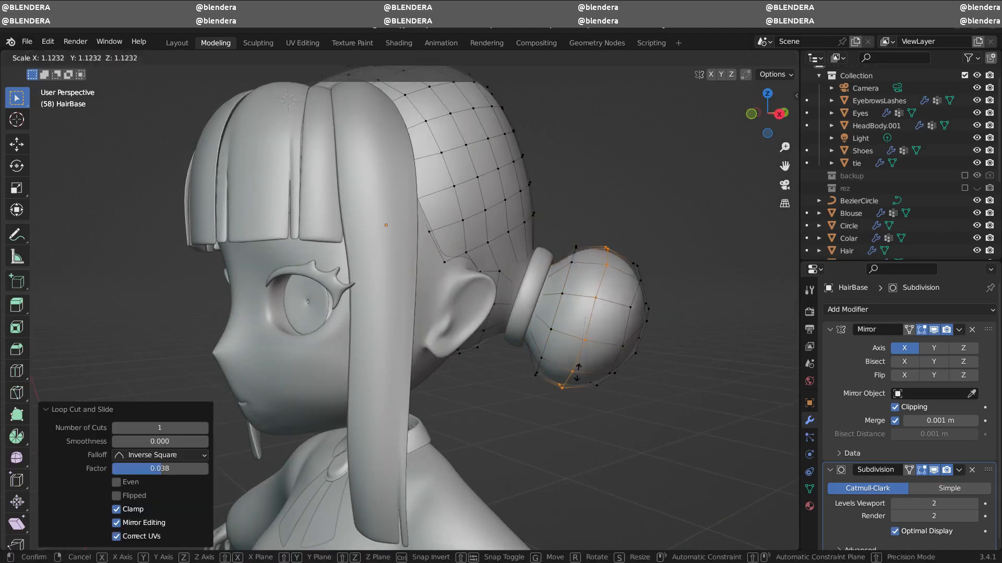
{"action": "left_click", "coordinate": [577, 373]}
{"action": "middle_click_drag", "start_coordinate": [578, 373], "coordinate": [488, 327]}
{"action": "key", "text": "Tab"}
- Add a Bezier curve to the scene from the right orthographic view
{"action": "left_click", "coordinate": [488, 327]}
{"action": "scroll", "coordinate": [501, 324], "scroll_direction": "down", "scroll_amount": 3}
{"action": "key", "text": "KP_3"}
{"action": "left_click", "coordinate": [533, 316]}
{"action": "key", "text": "shift+a"}
{"action": "mouse_move", "coordinate": [504, 311]}
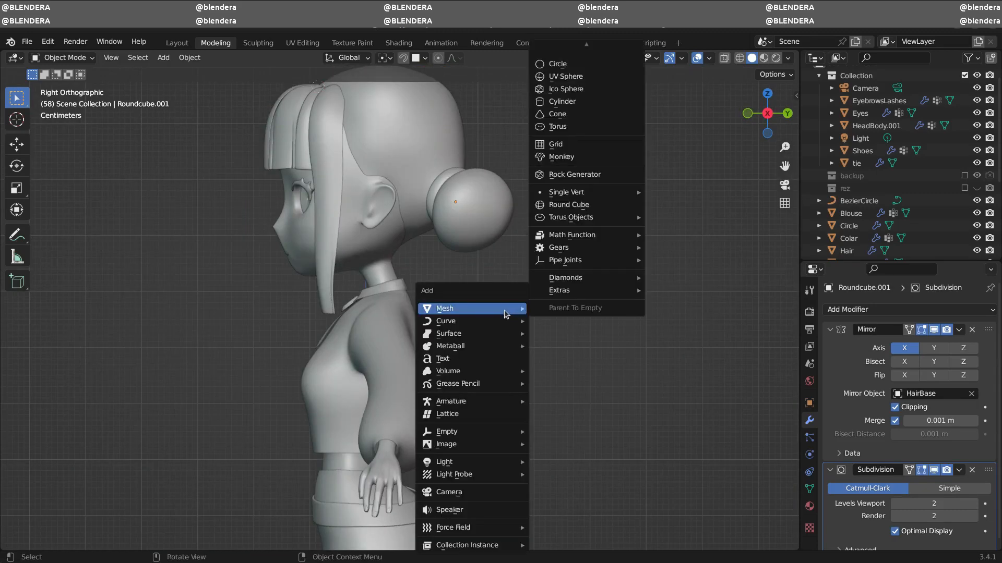
{"action": "mouse_move", "coordinate": [469, 321]}
{"action": "left_click", "coordinate": [561, 320]}
- Scale the Bezier curve down and rotate it 90° about the Y axis
{"action": "middle_click_drag", "start_coordinate": [558, 341], "coordinate": [514, 308]}
{"action": "key", "text": "s"}
{"action": "left_click", "coordinate": [388, 315]}
{"action": "type", "text": "rzy90"}
{"action": "key", "text": "Return"}
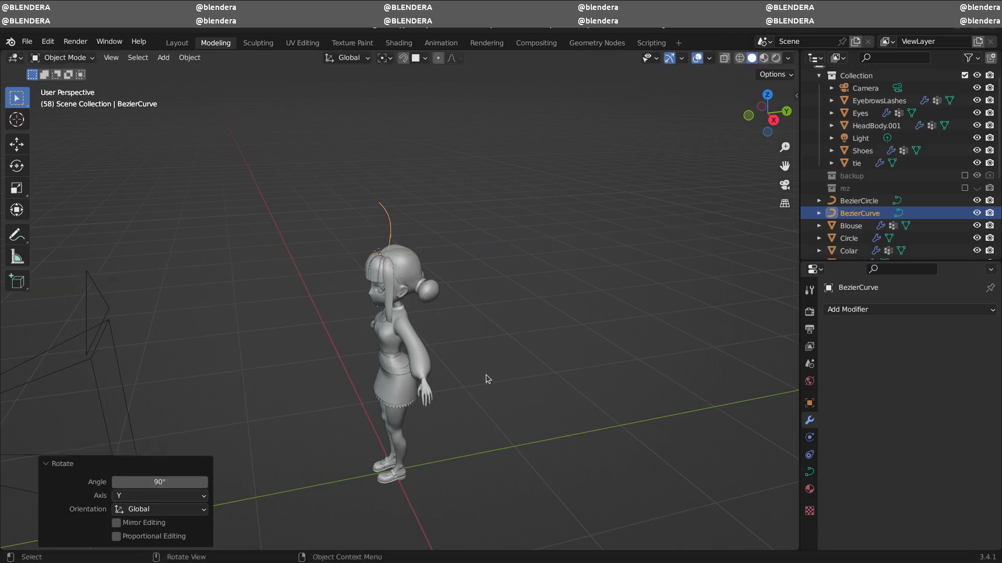
- Scale the Bezier curve down and position it behind the head against the inner side of one bun's hair tie
{"action": "middle_click_drag", "start_coordinate": [487, 376], "coordinate": [505, 368]}
{"action": "key", "text": "g"}
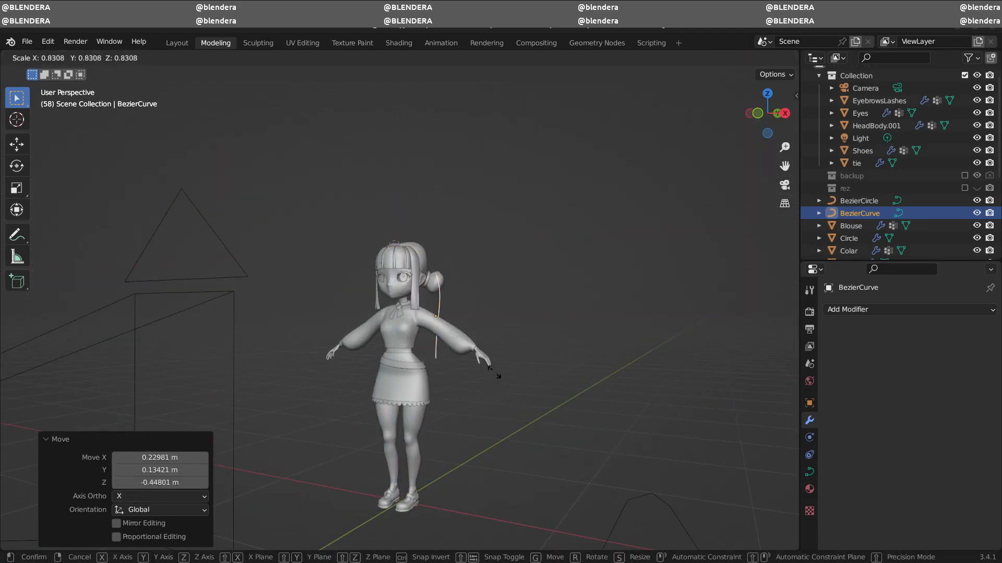
{"action": "left_click", "coordinate": [459, 339]}
{"action": "scroll", "coordinate": [501, 326], "scroll_direction": "up", "scroll_amount": 3}
{"action": "middle_click_drag", "start_coordinate": [563, 305], "coordinate": [443, 303]}
{"action": "key", "text": "g"}
{"action": "left_click", "coordinate": [486, 268]}
{"action": "scroll", "coordinate": [522, 250], "scroll_direction": "up", "scroll_amount": 3}
{"action": "middle_click_drag", "start_coordinate": [549, 233], "coordinate": [316, 250]}
{"action": "key", "text": "g"}
{"action": "left_click", "coordinate": [388, 269]}
{"action": "middle_click_drag", "start_coordinate": [383, 266], "coordinate": [371, 243]}
{"action": "middle_click_drag", "start_coordinate": [371, 242], "coordinate": [433, 324], "text": "shift"}
- In Edit Mode, move the curve's lower control point up to the back of the head beside the hair tie
{"action": "key", "text": "Tab"}
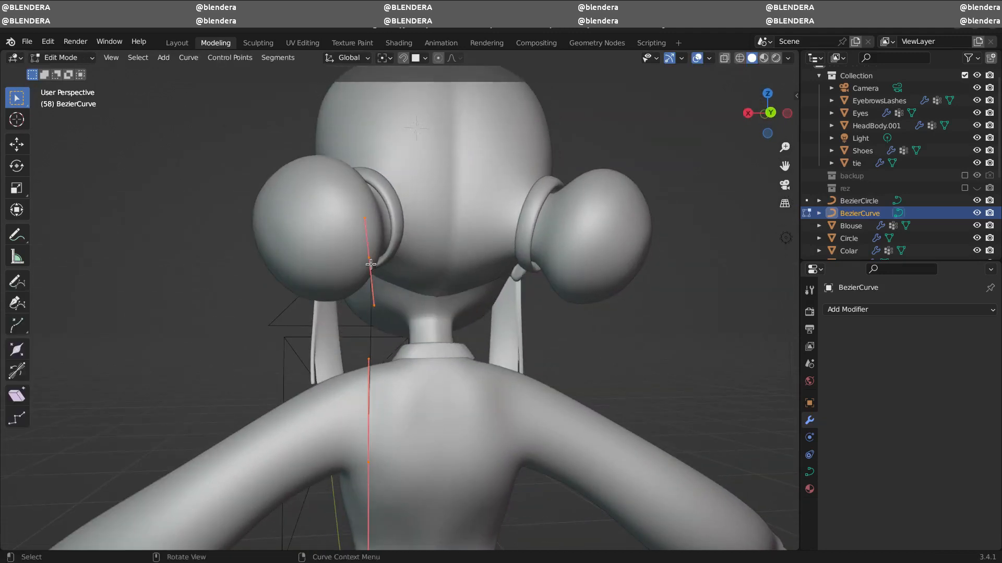
{"action": "left_click", "coordinate": [414, 218]}
{"action": "left_click", "coordinate": [369, 463]}
{"action": "key", "text": "g"}
{"action": "left_click", "coordinate": [447, 221]}
{"action": "middle_click_drag", "start_coordinate": [447, 222], "coordinate": [459, 228]}
- Move the curve's upper control point onto the hair tie and rotate its handles by about 94.2°
{"action": "left_click", "coordinate": [411, 205]}
{"action": "key", "text": "r"}
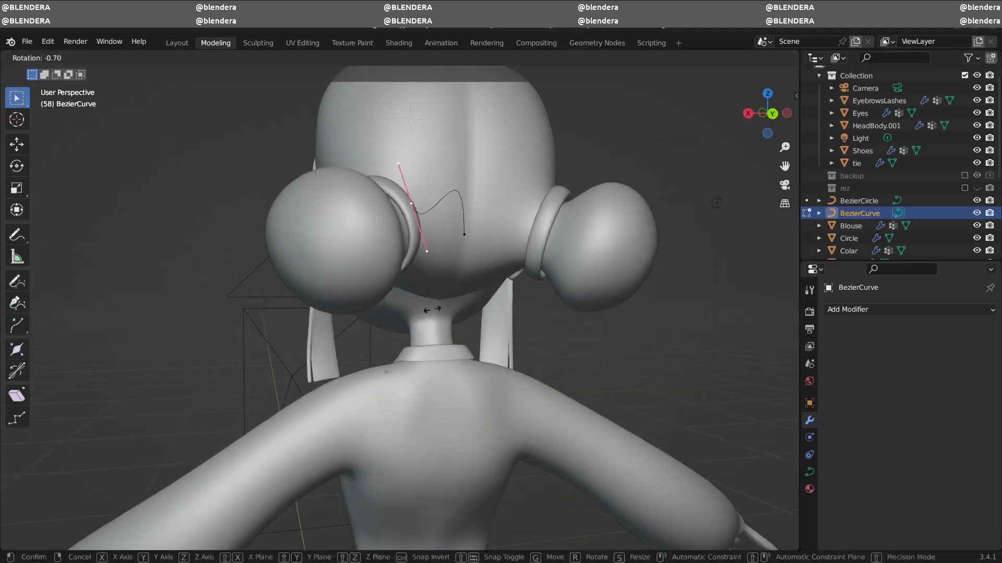
{"action": "left_click", "coordinate": [404, 156]}
{"action": "key", "text": "g"}
{"action": "left_click", "coordinate": [397, 150]}
{"action": "key", "text": "r"}
{"action": "left_click", "coordinate": [356, 180]}
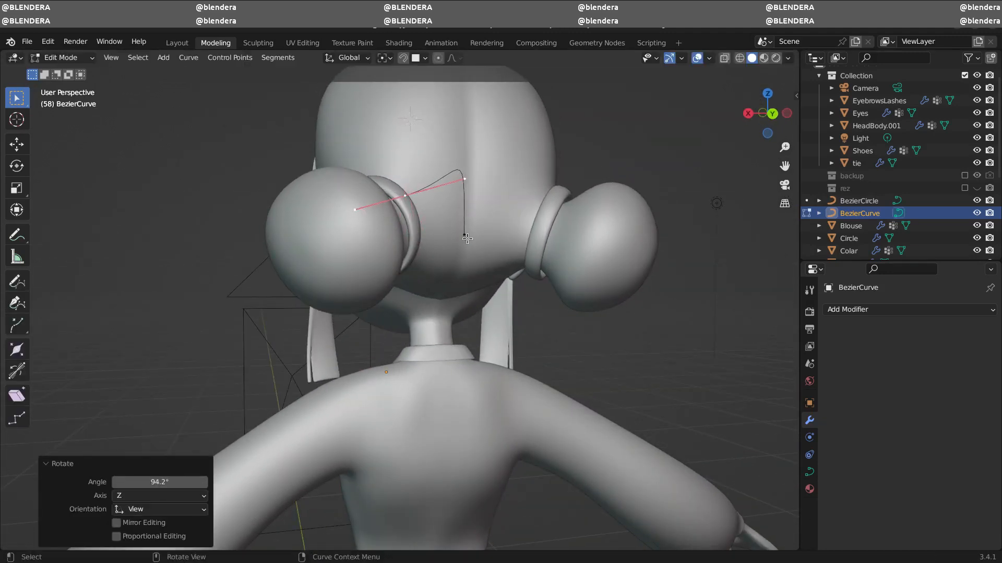
- Rotate the handles of the curve's lower control point to round out the bottom of the loop
{"action": "left_click", "coordinate": [464, 239]}
{"action": "key", "text": "r"}
{"action": "left_click", "coordinate": [426, 310]}
{"action": "left_click", "coordinate": [459, 256]}
- Extrude a new point from the control point at the hair tie and move it to where the loop's ends meet
{"action": "left_click", "coordinate": [404, 195]}
{"action": "key", "text": "e"}
{"action": "left_click", "coordinate": [431, 242]}
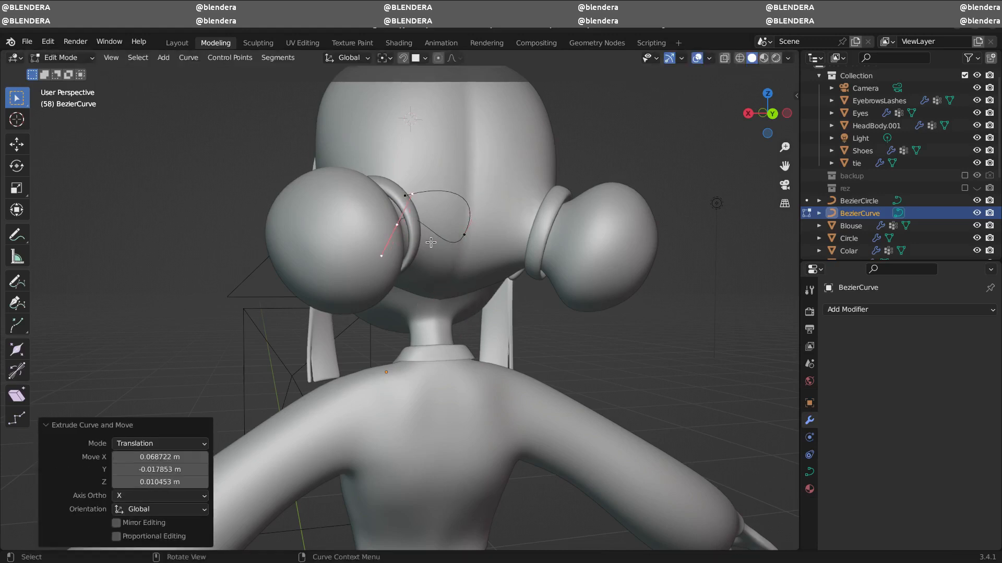
{"action": "left_click", "coordinate": [347, 273]}
{"action": "key", "text": "g"}
{"action": "left_click", "coordinate": [373, 240]}
- Move the loop's lower control point down, rotate it about 30.6°, and give the curve a round bevel thickness
{"action": "left_click", "coordinate": [464, 235]}
{"action": "key", "text": "g"}
{"action": "left_click", "coordinate": [468, 265]}
{"action": "key", "text": "r"}
{"action": "left_click", "coordinate": [809, 472]}
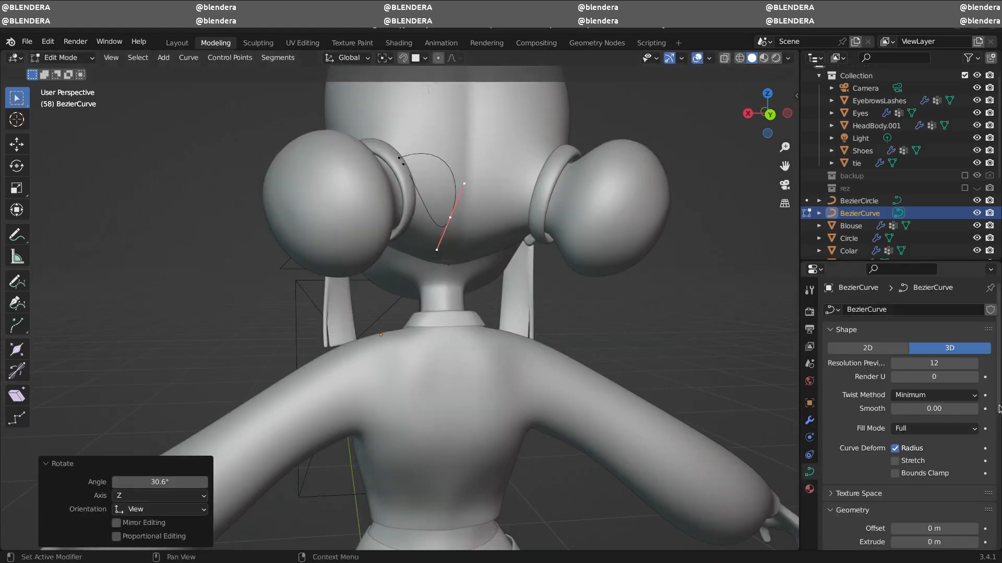
{"action": "scroll", "coordinate": [925, 351], "scroll_direction": "down", "scroll_amount": 10}
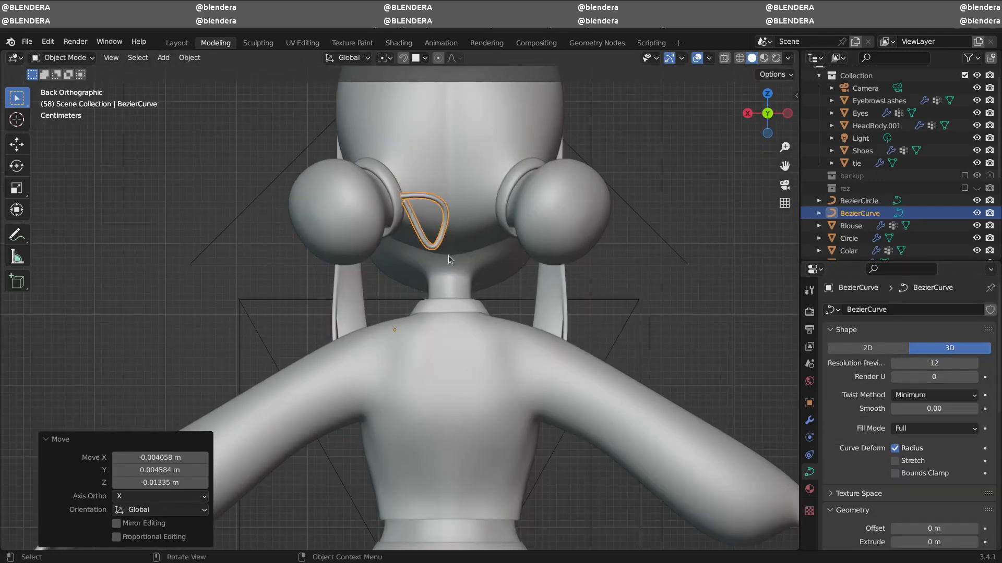
- Duplicate the loop, mirror it to form the bow's other half, and rotate it in the top view to follow the bun
{"action": "key", "text": "shift+d"}
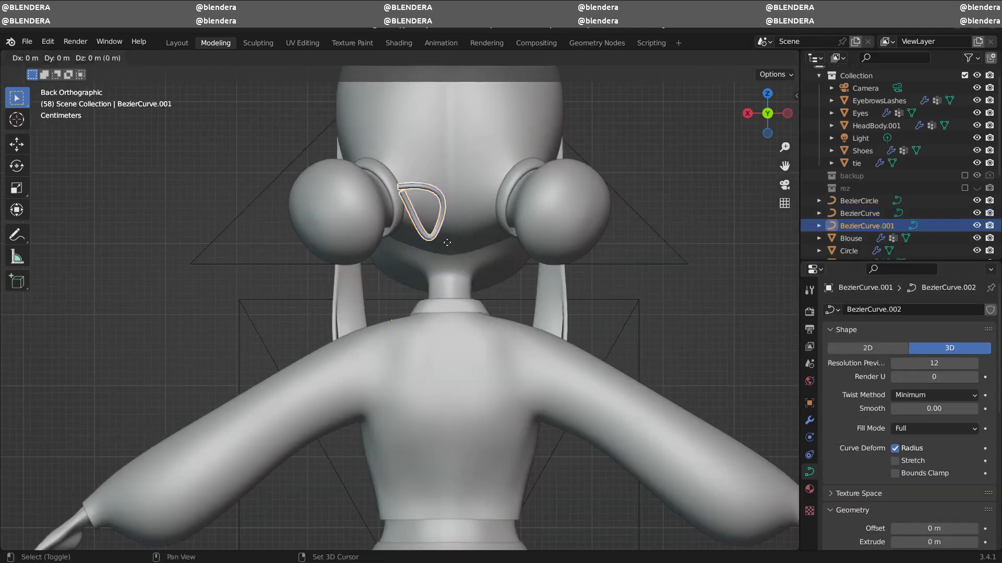
{"action": "left_click", "coordinate": [445, 236]}
{"action": "right_click", "coordinate": [406, 234]}
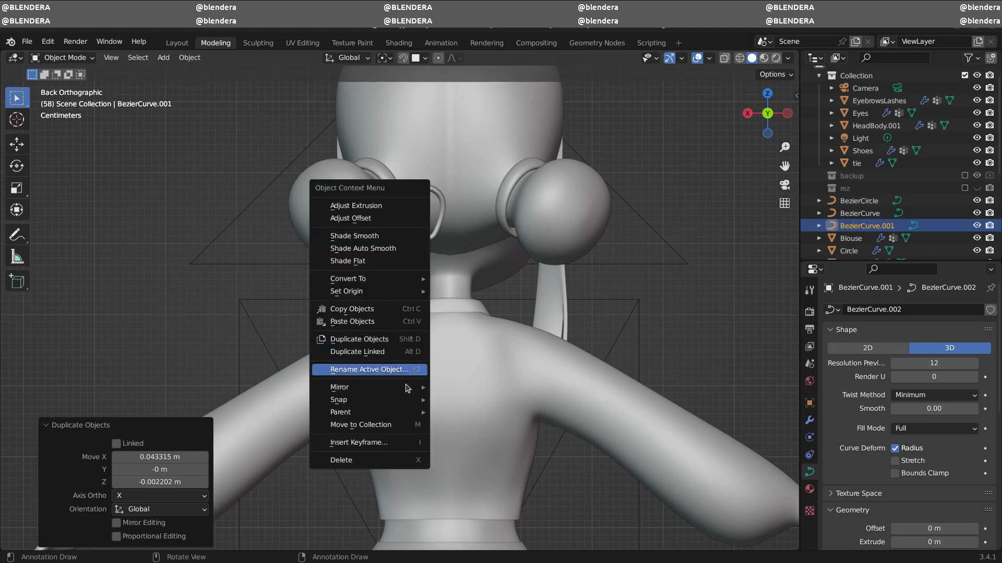
{"action": "mouse_move", "coordinate": [334, 385]}
{"action": "left_click", "coordinate": [449, 406]}
{"action": "key", "text": "g"}
{"action": "left_click", "coordinate": [449, 212]}
{"action": "key", "text": "KP_7"}
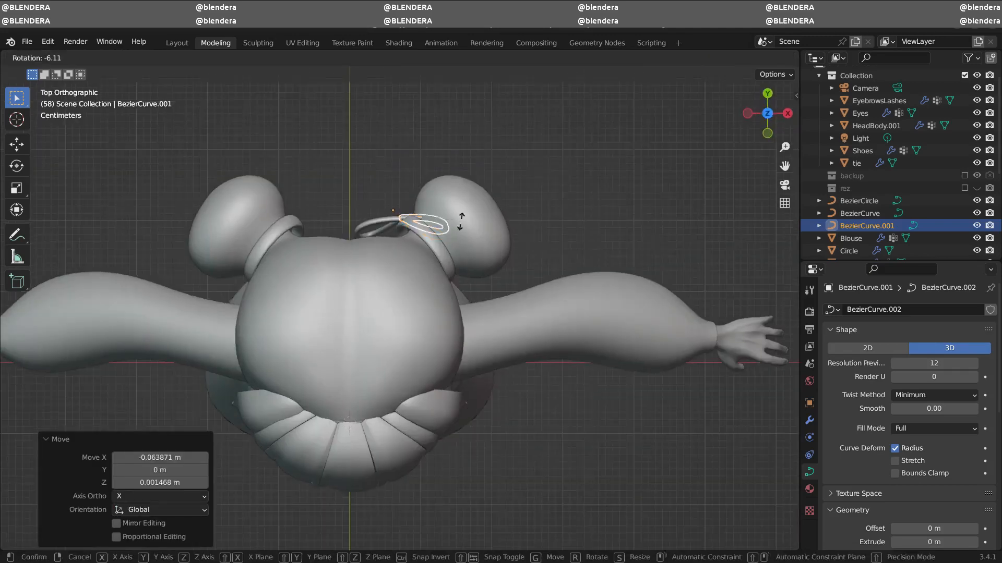
{"action": "key", "text": "r"}
{"action": "key", "text": "Return"}
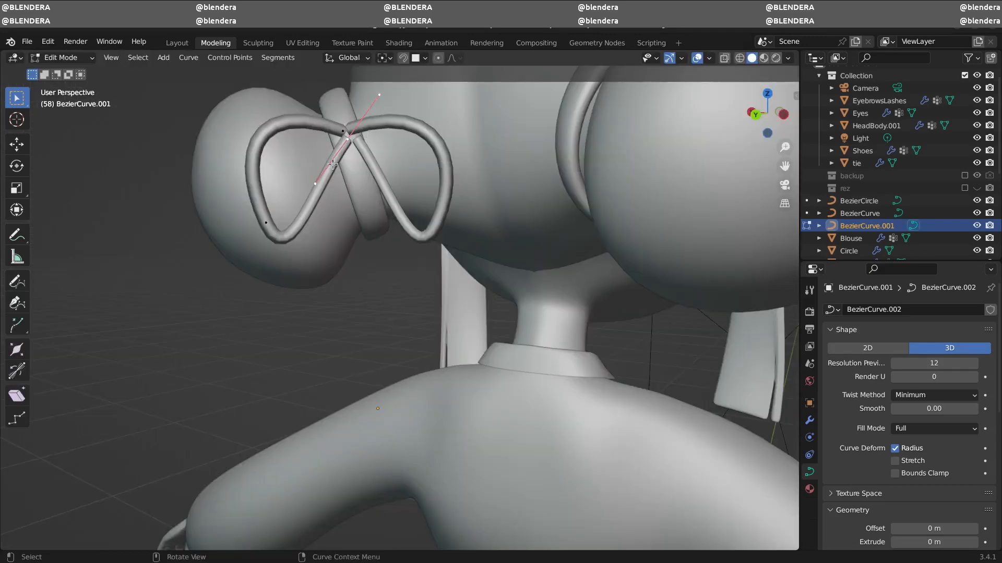
- Reshape the mirrored bow loop by moving, rotating and scaling its lower control point, and adjust its end at the knot
{"action": "key", "text": "g"}
{"action": "left_click", "coordinate": [285, 275]}
{"action": "key", "text": "r"}
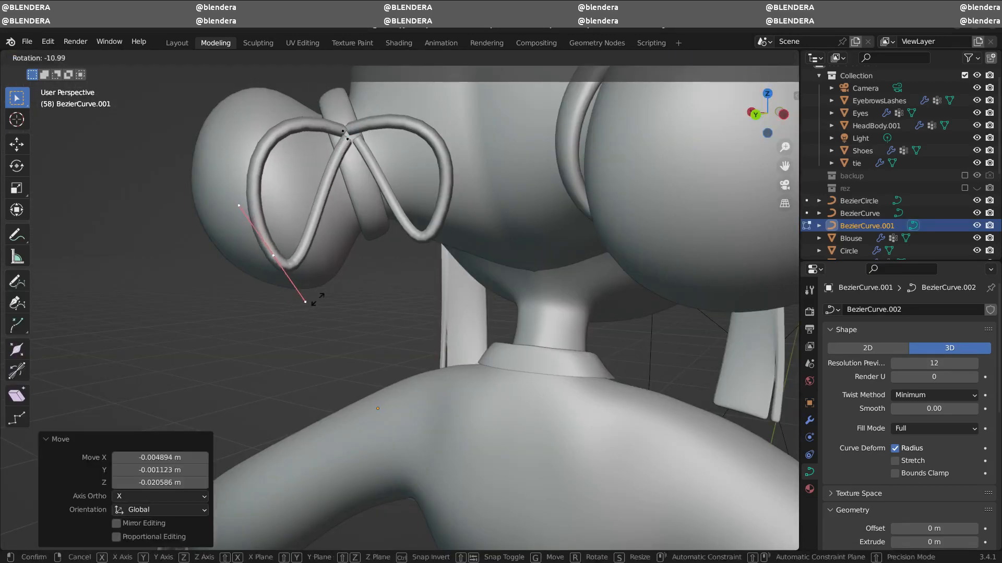
{"action": "left_click", "coordinate": [313, 288]}
{"action": "key", "text": "s"}
{"action": "left_click", "coordinate": [307, 277]}
{"action": "key", "text": "r"}
{"action": "left_click", "coordinate": [348, 271]}
{"action": "key", "text": "g"}
{"action": "middle_click_drag", "start_coordinate": [447, 209], "coordinate": [468, 214]}
{"action": "left_click", "coordinate": [391, 152]}
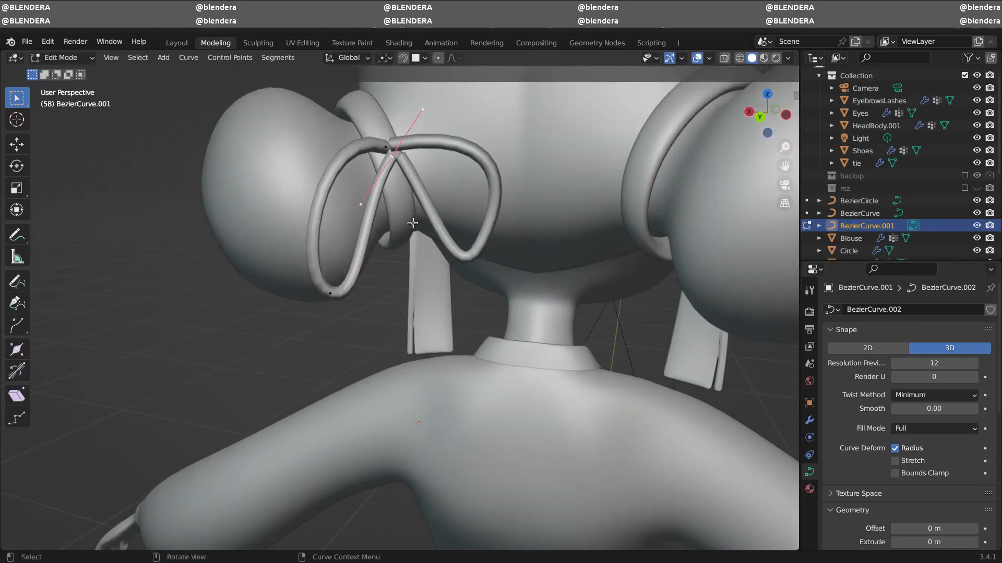
- Extend a hanging strand from the mirrored loop's end at the knot and position its two points below the bun
{"action": "scroll", "coordinate": [408, 228], "scroll_direction": "down", "scroll_amount": 3}
{"action": "left_click", "coordinate": [413, 322]}
{"action": "key", "text": "r"}
{"action": "left_click", "coordinate": [336, 352]}
{"action": "middle_click_drag", "start_coordinate": [360, 334], "coordinate": [476, 307]}
{"action": "key", "text": "g"}
{"action": "left_click", "coordinate": [480, 309]}
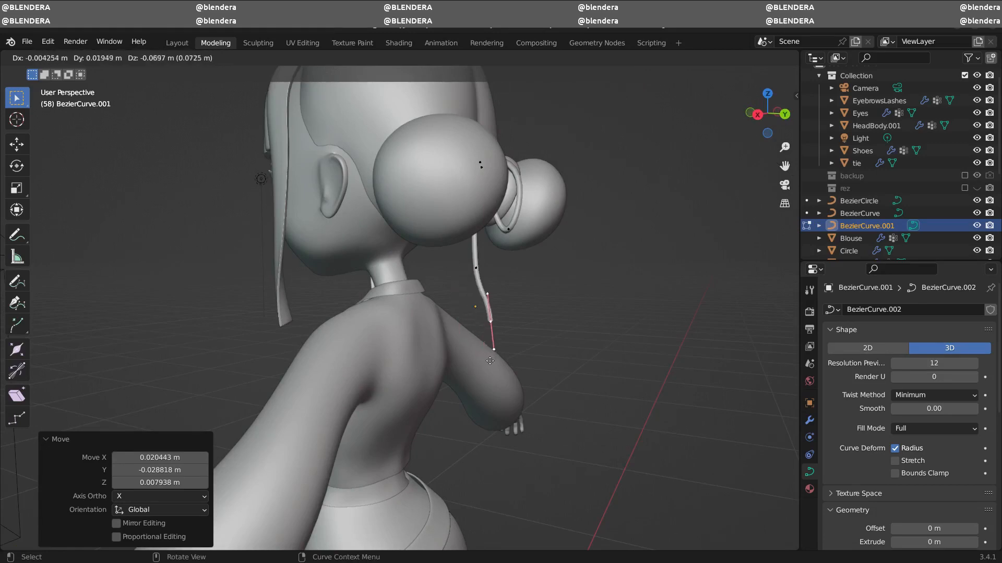
{"action": "left_click", "coordinate": [490, 361]}
{"action": "middle_click_drag", "start_coordinate": [490, 361], "coordinate": [402, 163]}
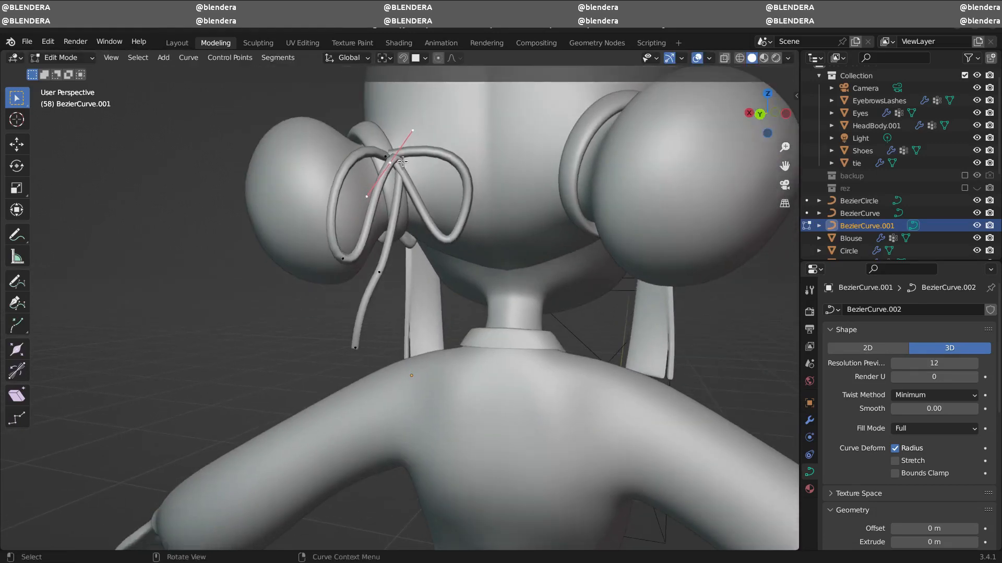
- Extrude a second hanging strand downward from the bow's knot in two segments
{"action": "left_click", "coordinate": [430, 182]}
{"action": "key", "text": "e"}
{"action": "left_click", "coordinate": [441, 247]}
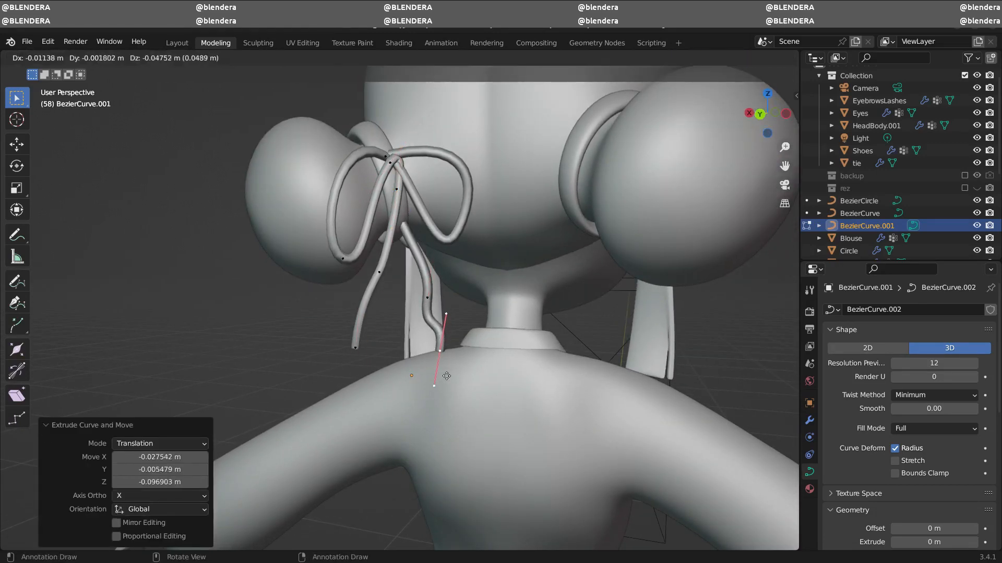
{"action": "left_click", "coordinate": [450, 345]}
- Reposition the second strand's upper and middle control points in depth so the strand starts close to the hair tie
{"action": "middle_click_drag", "start_coordinate": [451, 344], "coordinate": [540, 333]}
{"action": "left_click", "coordinate": [483, 210]}
{"action": "middle_click_drag", "start_coordinate": [530, 221], "coordinate": [410, 216]}
{"action": "key", "text": "g"}
{"action": "left_click", "coordinate": [547, 229]}
{"action": "key", "text": "g"}
{"action": "left_click", "coordinate": [421, 210]}
{"action": "key", "text": "g"}
{"action": "left_click", "coordinate": [467, 245]}
- Adjust the position of the second strand's lower end point from the side
{"action": "left_click", "coordinate": [400, 315]}
{"action": "key", "text": "g"}
{"action": "left_click", "coordinate": [401, 315]}
{"action": "middle_click_drag", "start_coordinate": [400, 315], "coordinate": [363, 318]}
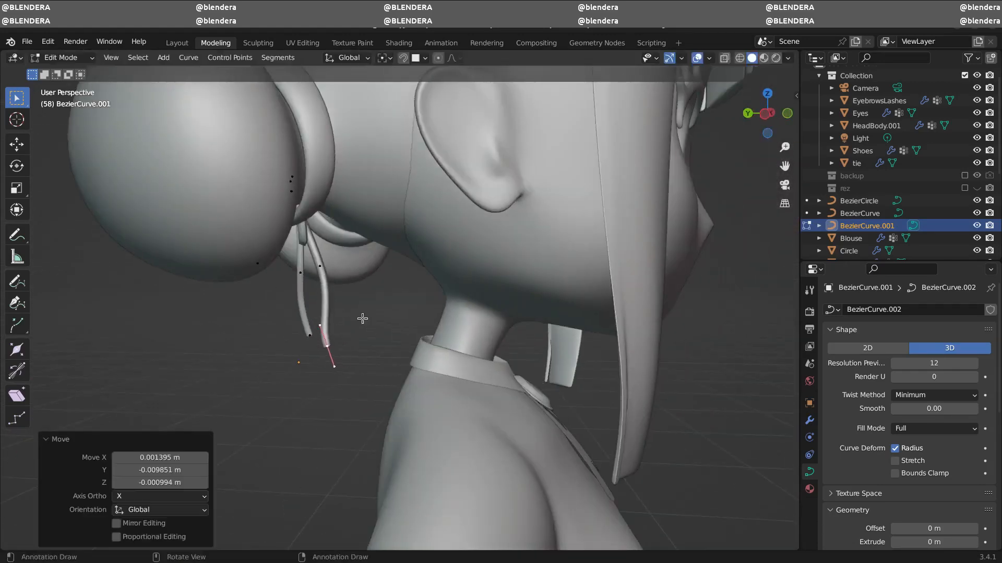
{"action": "left_click", "coordinate": [340, 381]}
{"action": "middle_click_drag", "start_coordinate": [340, 381], "coordinate": [438, 376]}
- Delete the middle and end control points of the first hanging strand attached to the bow loop
{"action": "left_click", "coordinate": [389, 166]}
{"action": "key", "text": "v"}
{"action": "left_click", "coordinate": [398, 178]}
{"action": "middle_click_drag", "start_coordinate": [398, 180], "coordinate": [423, 225], "text": "shift"}
{"action": "left_click", "coordinate": [439, 310]}
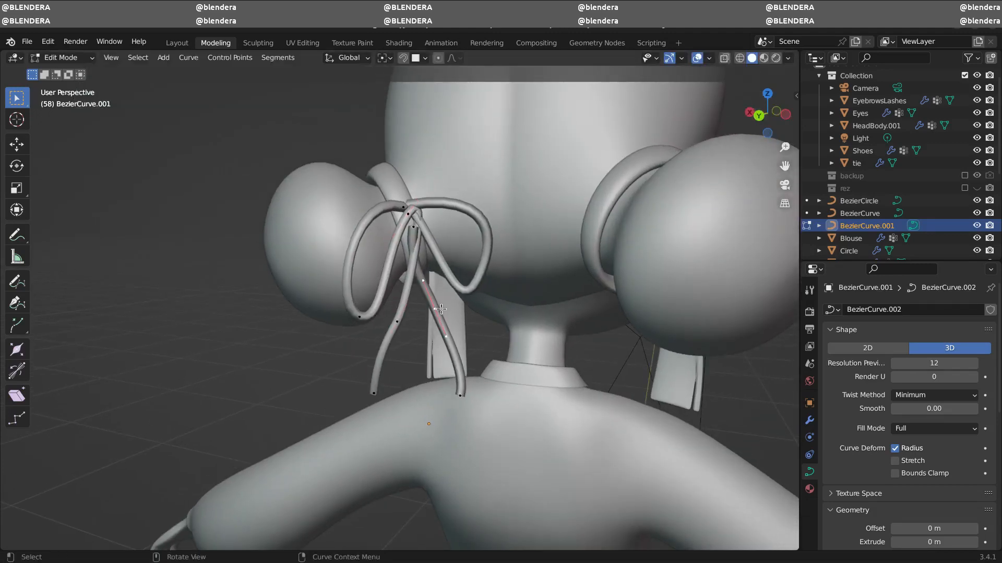
{"action": "key", "text": "x"}
{"action": "left_click", "coordinate": [387, 384]}
{"action": "left_click", "coordinate": [409, 319]}
{"action": "key", "text": "x"}
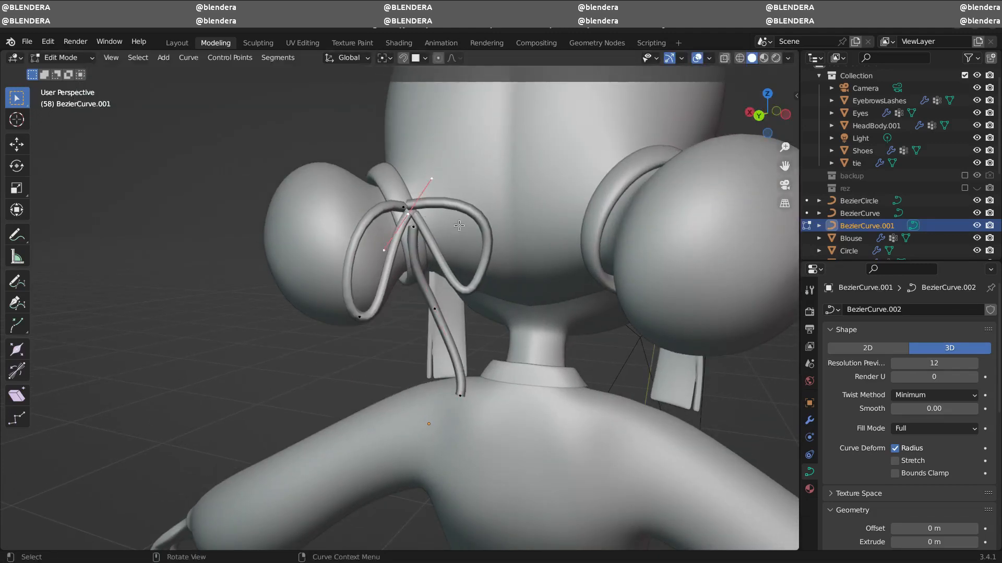
- Extrude a replacement hanging strand in two segments from the second strand's top point and position its lower end
{"action": "left_click", "coordinate": [414, 259]}
{"action": "middle_click_drag", "start_coordinate": [415, 260], "coordinate": [396, 346]}
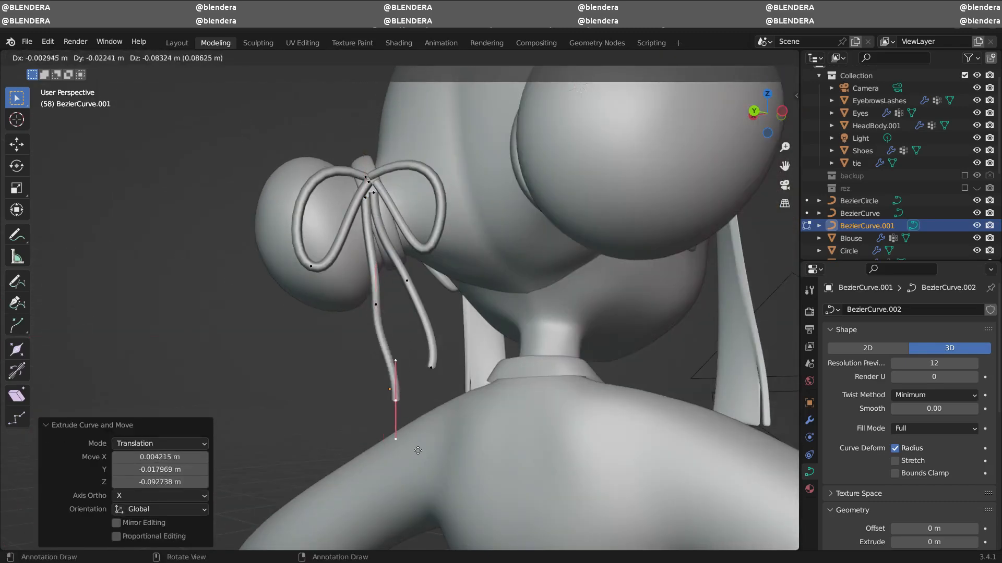
{"action": "left_click", "coordinate": [418, 450]}
{"action": "middle_click_drag", "start_coordinate": [418, 450], "coordinate": [513, 332]}
{"action": "left_click", "coordinate": [497, 363]}
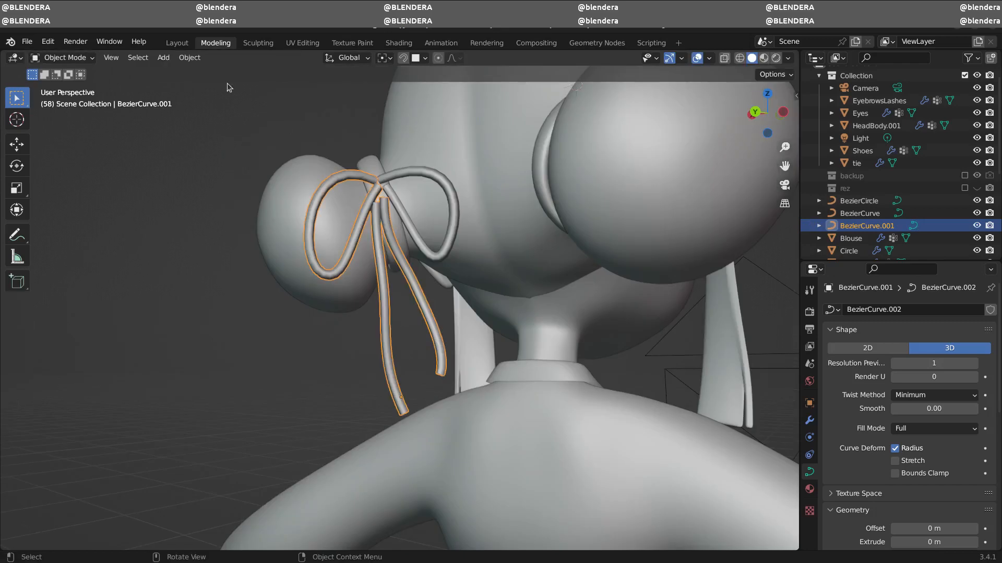
- Join the two bow curve objects into one and convert the result to a mesh
{"action": "left_click", "coordinate": [430, 207], "text": "shift"}
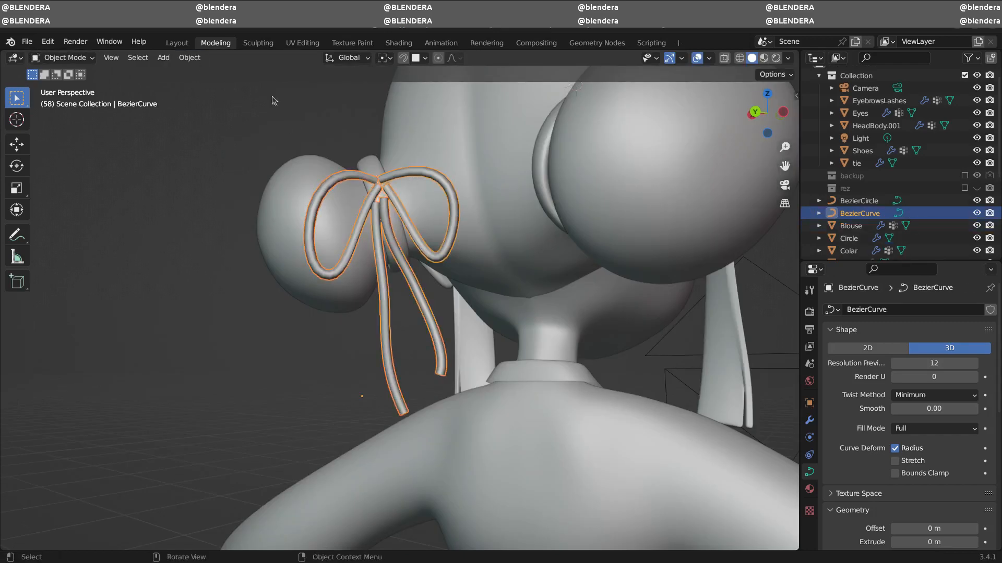
{"action": "left_click", "coordinate": [190, 58]}
{"action": "mouse_move", "coordinate": [240, 421]}
{"action": "left_click", "coordinate": [334, 433]}
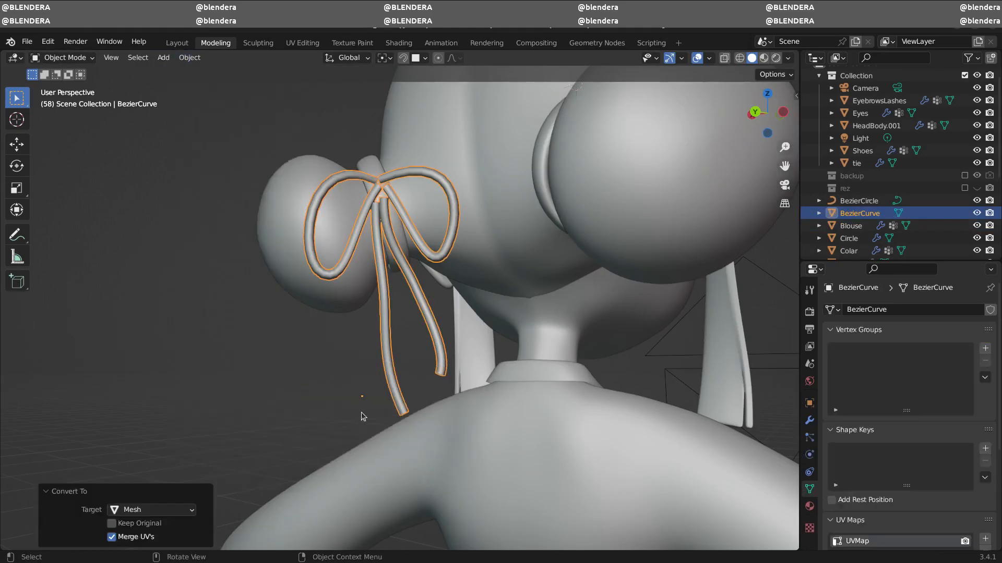
- Turn on proportional editing and move the top ends of the hanging strands up into the bow's knot
{"action": "key", "text": "Tab"}
{"action": "middle_click_drag", "start_coordinate": [363, 417], "coordinate": [413, 425]}
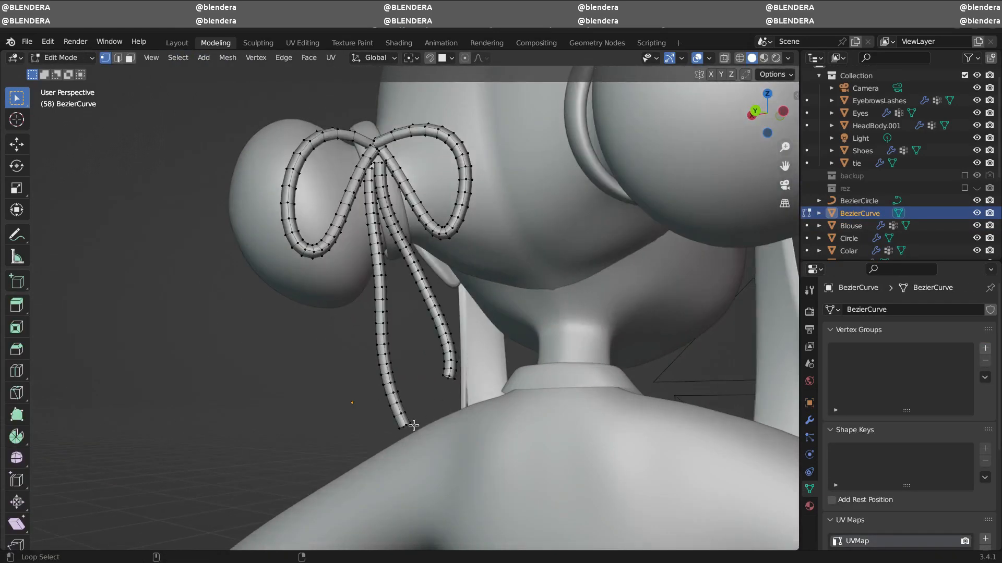
{"action": "scroll", "coordinate": [388, 196], "scroll_direction": "down", "scroll_amount": 3}
{"action": "key", "text": "Tab"}
{"action": "middle_click_drag", "start_coordinate": [443, 268], "coordinate": [363, 285]}
{"action": "scroll", "coordinate": [435, 260], "scroll_direction": "up", "scroll_amount": 6}
{"action": "key", "text": "Tab"}
{"action": "left_click", "coordinate": [486, 59]}
{"action": "left_click", "coordinate": [465, 59]}
{"action": "key", "text": "g"}
{"action": "right_click", "coordinate": [397, 268]}
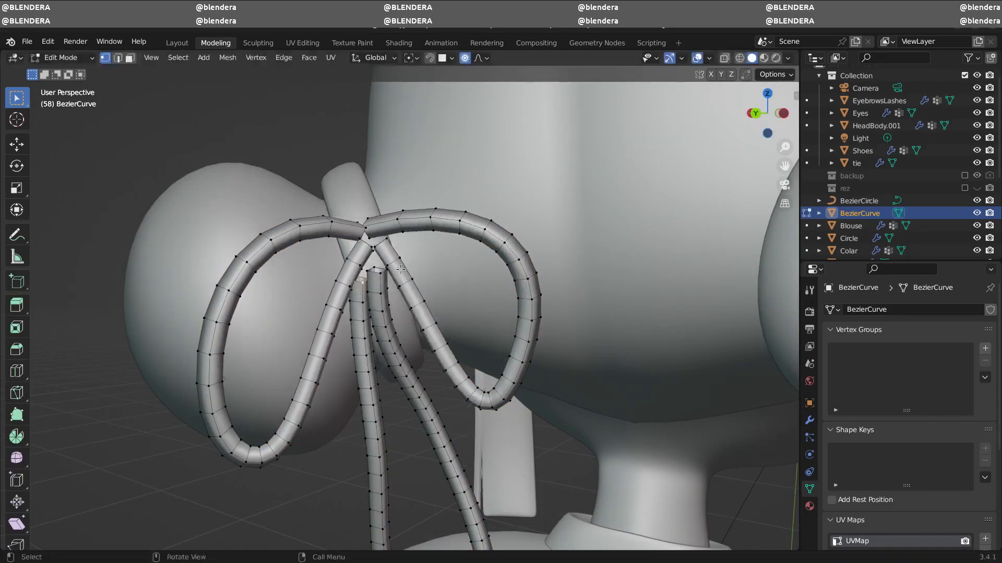
{"action": "left_click", "coordinate": [478, 58]}
{"action": "key", "text": "g"}
{"action": "key", "text": "Escape"}
{"action": "key", "text": "g"}
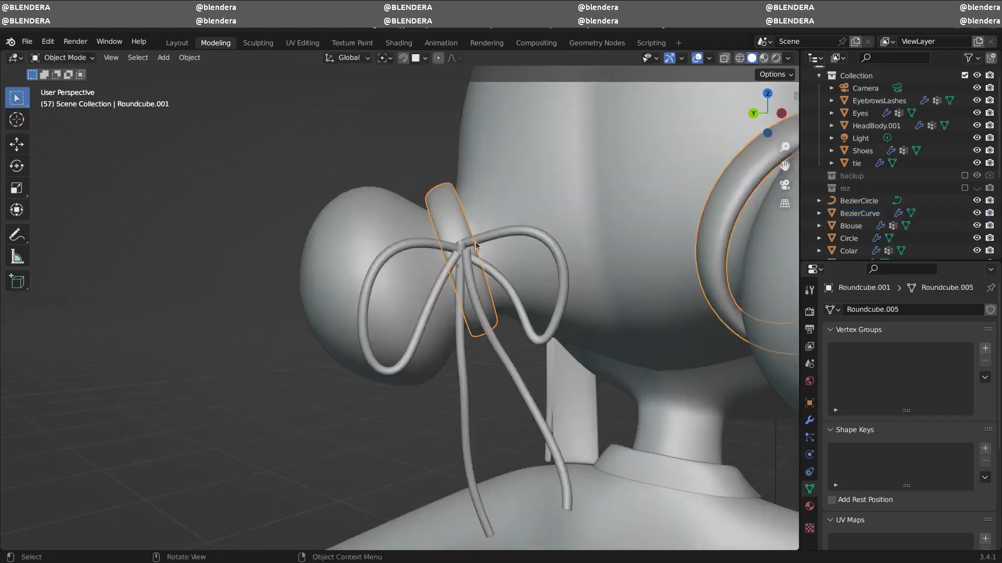
- Separate the hair tie section behind the bow's knot into its own object and open it for editing
{"action": "key", "text": "Tab"}
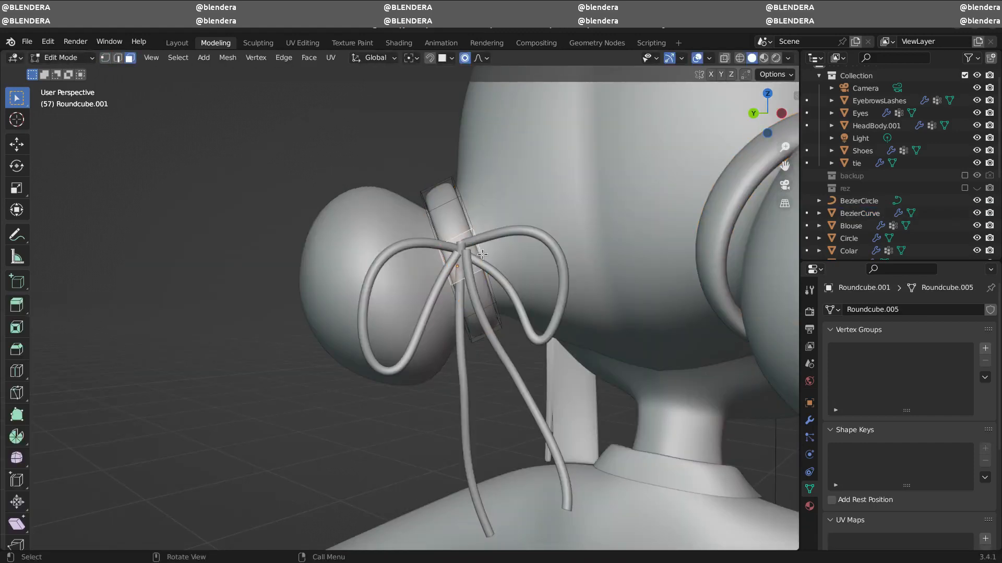
{"action": "left_click", "coordinate": [485, 255]}
{"action": "key", "text": "Tab"}
{"action": "middle_click_drag", "start_coordinate": [485, 255], "coordinate": [477, 222]}
{"action": "left_click", "coordinate": [532, 360]}
{"action": "key", "text": "Tab"}
{"action": "left_click", "coordinate": [546, 254]}
{"action": "left_click", "coordinate": [481, 250]}
- Scale the separated band piece to about 0.46, turn off proportional editing, and move its geometry over the bow's knot
{"action": "key", "text": "s"}
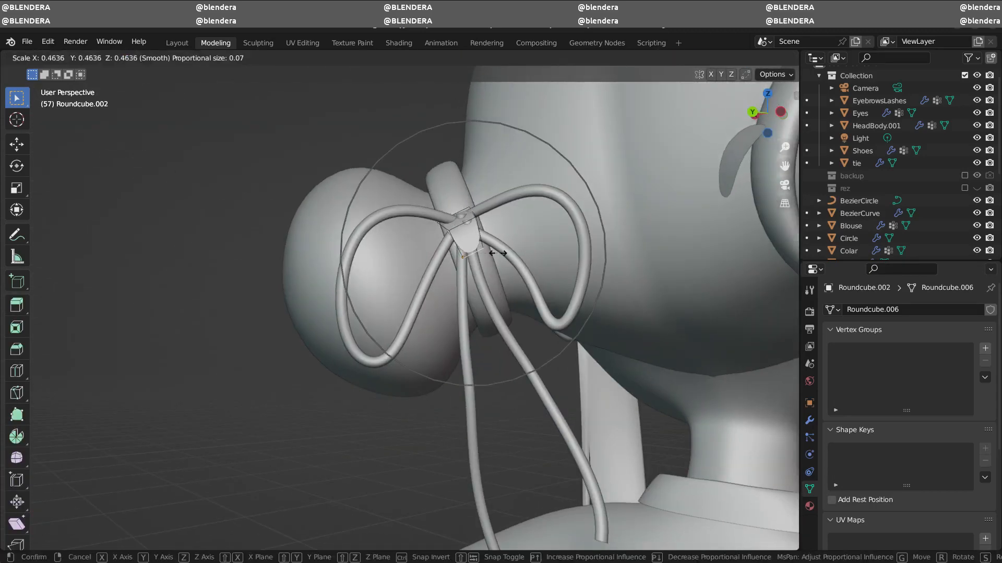
{"action": "left_click", "coordinate": [494, 251]}
{"action": "middle_click_drag", "start_coordinate": [485, 269], "coordinate": [527, 271]}
{"action": "key", "text": "o"}
{"action": "key", "text": "g"}
{"action": "left_click", "coordinate": [526, 246]}
{"action": "left_click", "coordinate": [524, 231]}
{"action": "key", "text": "g"}
{"action": "left_click", "coordinate": [519, 230]}
{"action": "key", "text": "e"}
{"action": "left_click", "coordinate": [558, 300]}
{"action": "key", "text": "ctrl+z"}
- Fit the band piece's shape around the bow's knot
{"action": "middle_click_drag", "start_coordinate": [626, 303], "coordinate": [490, 271]}
{"action": "key", "text": "Tab"}
{"action": "scroll", "coordinate": [537, 261], "scroll_direction": "up", "scroll_amount": 3}
{"action": "key", "text": "Tab"}
{"action": "left_click", "coordinate": [491, 233]}
{"action": "key", "text": "Tab"}
{"action": "middle_click_drag", "start_coordinate": [574, 272], "coordinate": [626, 279]}
- Add a Solidify modifier to the band around the bow's knot and adjust its thickness
{"action": "left_click", "coordinate": [810, 420]}
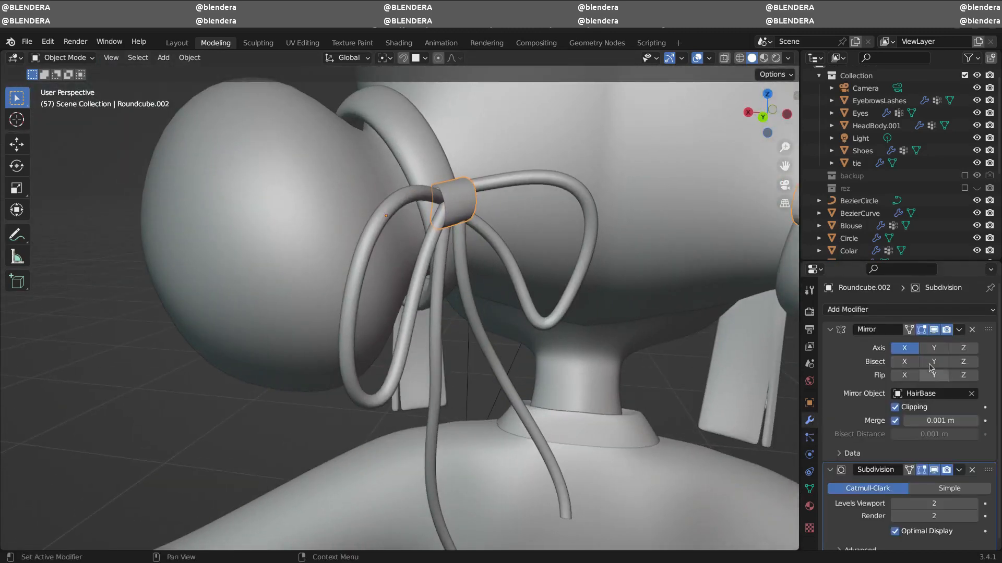
{"action": "left_click", "coordinate": [882, 309]}
{"action": "middle_click_drag", "start_coordinate": [687, 307], "coordinate": [618, 263]}
{"action": "left_click", "coordinate": [856, 310]}
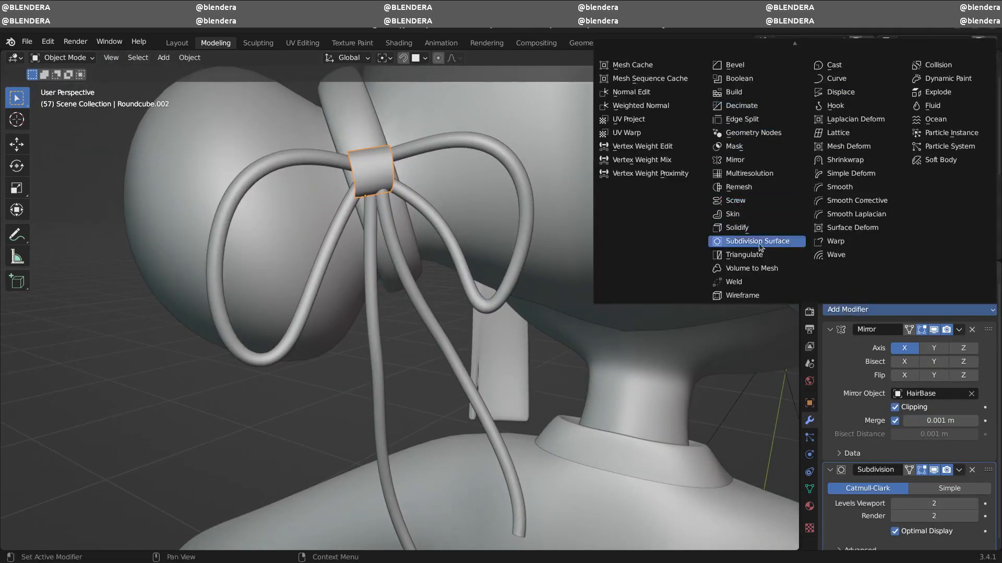
{"action": "left_click", "coordinate": [751, 229]}
{"action": "middle_click_drag", "start_coordinate": [685, 323], "coordinate": [751, 342]}
{"action": "scroll", "coordinate": [975, 365], "scroll_direction": "down", "scroll_amount": 10}
{"action": "scroll", "coordinate": [962, 364], "scroll_direction": "up", "scroll_amount": 9}
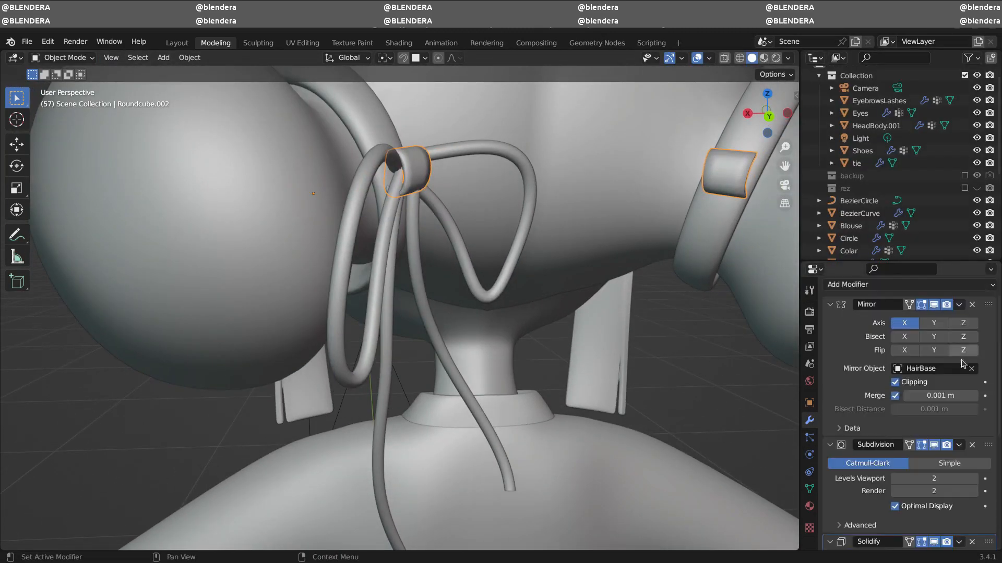
{"action": "left_click", "coordinate": [899, 528]}
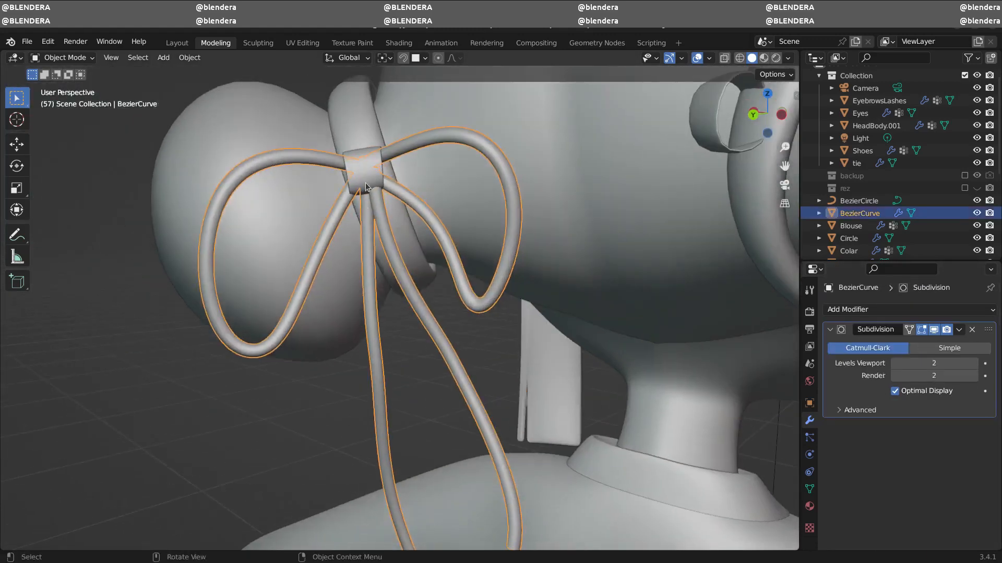
- Adjust the positions of the bow strings' vertices just below the knot so they sit neatly under the band
{"action": "key", "text": "Tab"}
{"action": "middle_click_drag", "start_coordinate": [411, 172], "coordinate": [427, 174]}
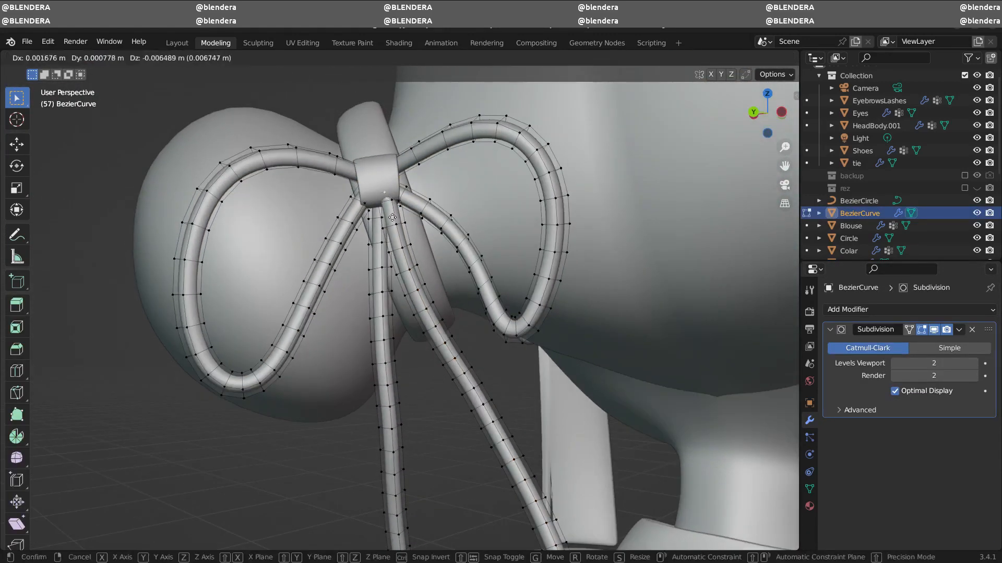
{"action": "left_click", "coordinate": [392, 218]}
{"action": "middle_click_drag", "start_coordinate": [393, 217], "coordinate": [467, 213]}
{"action": "key", "text": "g"}
{"action": "left_click", "coordinate": [402, 215]}
{"action": "key", "text": "Tab"}
- Join the string bow and its knot band into the hair tie object
{"action": "scroll", "coordinate": [459, 255], "scroll_direction": "down", "scroll_amount": 4}
{"action": "mouse_move", "coordinate": [511, 257]}
{"action": "middle_mouse_down"}
{"action": "mouse_move", "coordinate": [447, 264]}
{"action": "mouse_move", "coordinate": [511, 260]}
{"action": "middle_mouse_up"}
{"action": "key", "text": "alt+a"}
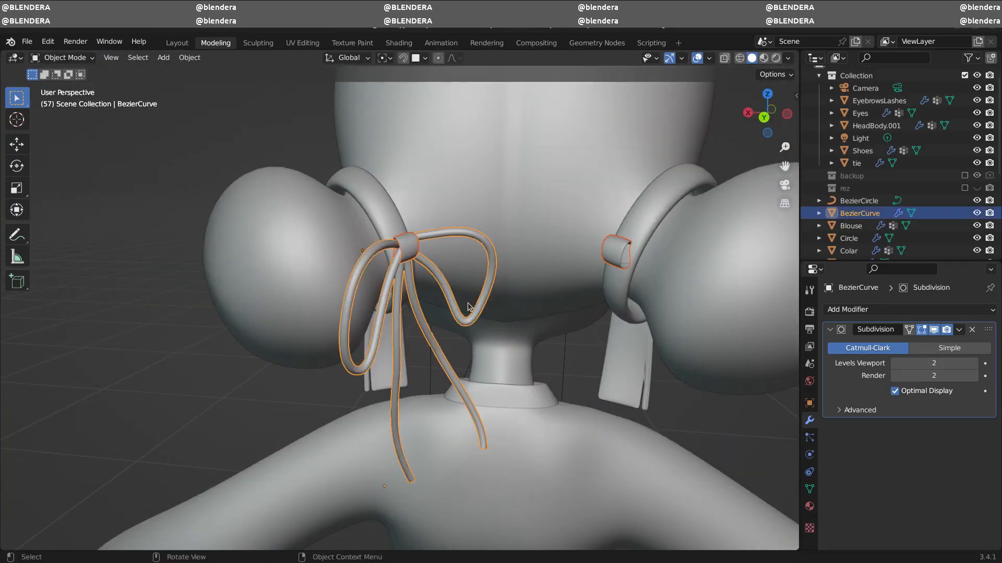
{"action": "left_click", "coordinate": [386, 205], "text": "shift"}
{"action": "key", "text": "ctrl+j"}
{"action": "key", "text": "alt+a"}
- Check the joined hair tie and bow mesh, and save the project file
{"action": "scroll", "coordinate": [591, 342], "scroll_direction": "down", "scroll_amount": 4}
{"action": "middle_click_drag", "start_coordinate": [590, 342], "coordinate": [650, 328]}
{"action": "middle_click_drag", "start_coordinate": [650, 329], "coordinate": [600, 282]}
{"action": "middle_click_drag", "start_coordinate": [600, 282], "coordinate": [548, 266], "text": "ctrl"}
{"action": "key", "text": "Tab"}
{"action": "middle_click_drag", "start_coordinate": [522, 297], "coordinate": [467, 345], "text": "ctrl"}
{"action": "left_click", "coordinate": [468, 345], "text": "alt"}
{"action": "key", "text": "ctrl+s"}
{"action": "middle_click_drag", "start_coordinate": [357, 281], "coordinate": [422, 289]}
{"action": "key", "text": "Tab"}
- Add a plane mesh and rotate it 90° about the Y axis
{"action": "key", "text": "alt+a"}
{"action": "key", "text": "shift+a"}
{"action": "mouse_move", "coordinate": [397, 301]}
{"action": "left_click", "coordinate": [505, 48]}
{"action": "middle_click_drag", "start_coordinate": [502, 220], "coordinate": [495, 356], "text": "ctrl"}
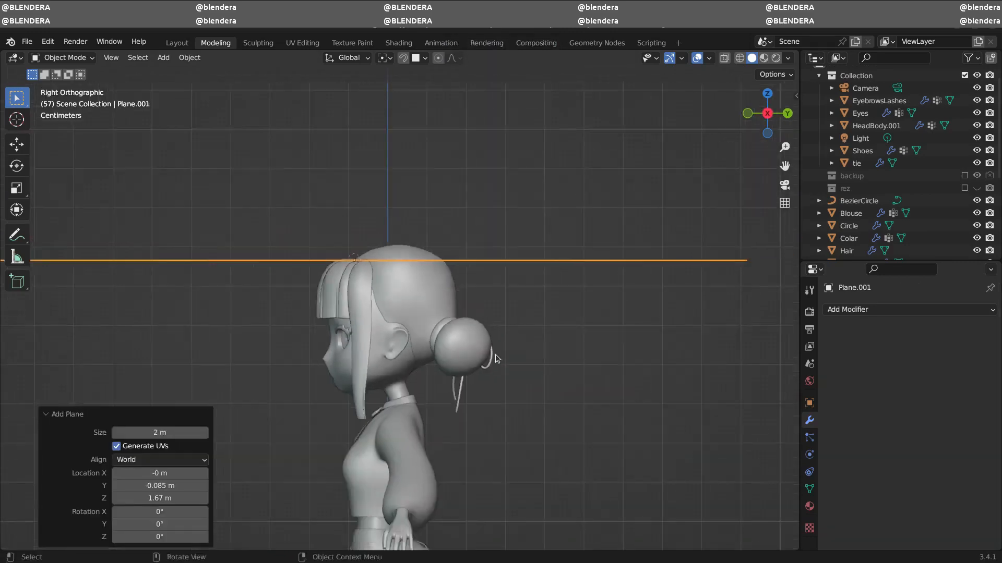
{"action": "type", "text": "ry90"}
{"action": "key", "text": "Return"}
- Scale the plane to 0.025 and move it over the side of the head
{"action": "key", "text": "s"}
{"action": "left_click", "coordinate": [361, 265]}
{"action": "key", "text": "g"}
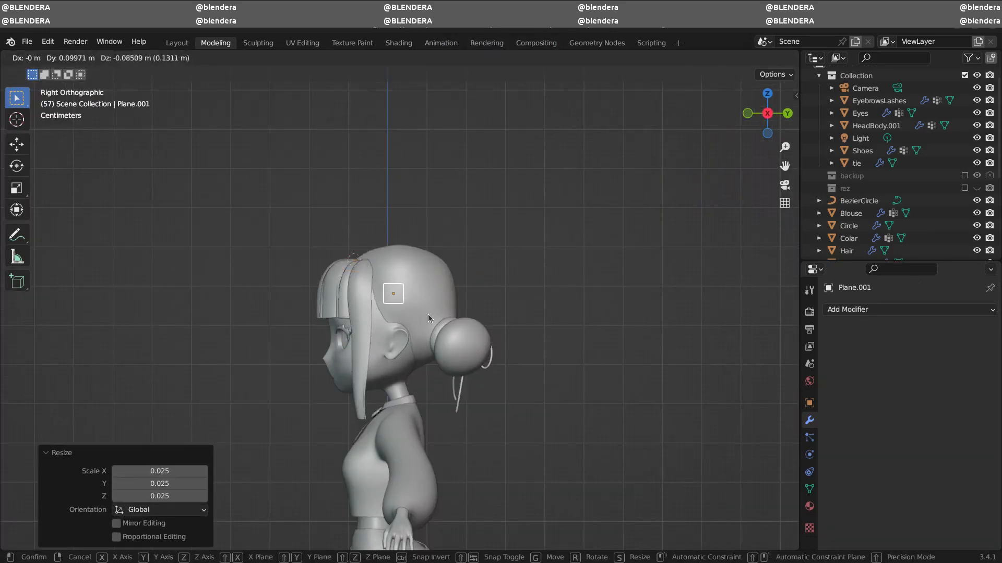
{"action": "left_click", "coordinate": [431, 316]}
- Isolate the plane in local view, resize its mesh as a small square, and turn off proportional editing
{"action": "key", "text": "KP_Divide"}
{"action": "key", "text": "s"}
{"action": "left_click", "coordinate": [467, 345]}
{"action": "key", "text": "Tab"}
{"action": "middle_click_drag", "start_coordinate": [516, 317], "coordinate": [436, 288], "text": "shift"}
{"action": "key", "text": "s"}
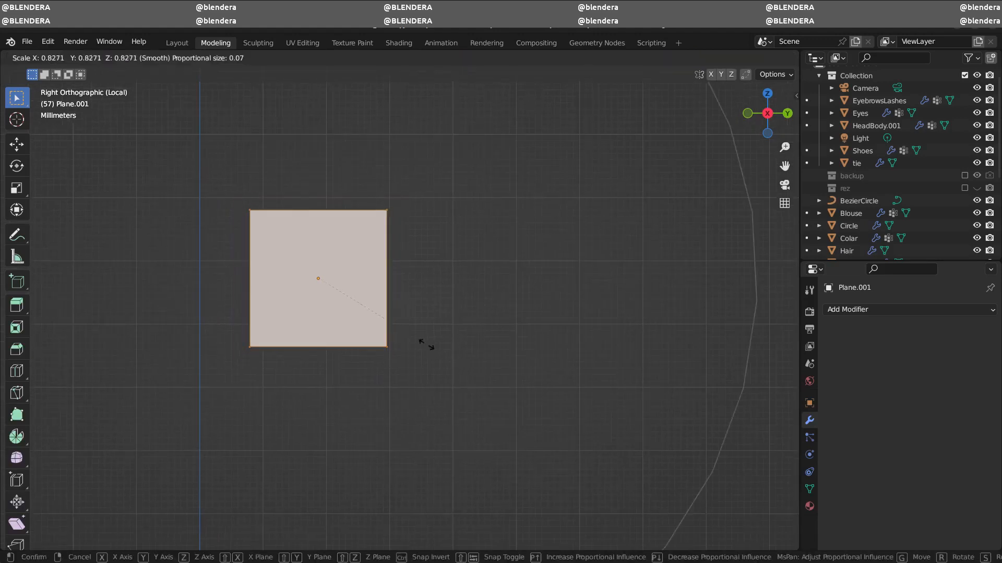
{"action": "left_click", "coordinate": [425, 344]}
{"action": "key", "text": "o"}
- Extrude the plane's back edge about 0.039 m along Y and scale the new edge down to taper the shape
{"action": "left_click_drag", "start_coordinate": [364, 187], "coordinate": [476, 355]}
{"action": "key", "text": "e"}
{"action": "key", "text": "y"}
{"action": "left_click", "coordinate": [699, 358]}
{"action": "key", "text": "s"}
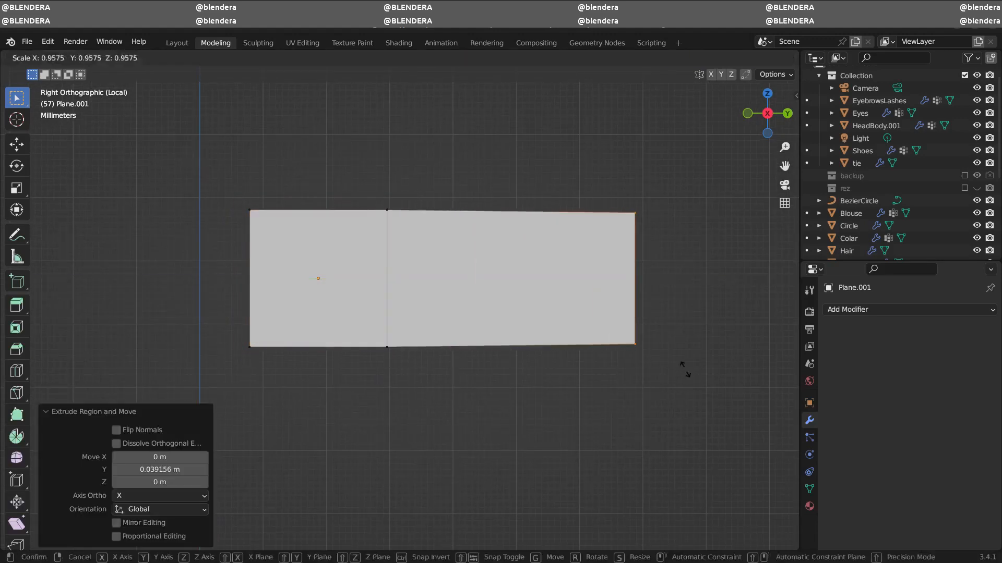
{"action": "left_click", "coordinate": [651, 324]}
{"action": "key", "text": "2"}
- Add a level 2 Subdivision modifier to the tapered plane and shade it smooth
{"action": "right_click", "coordinate": [449, 289]}
{"action": "key", "text": "Tab"}
{"action": "key", "text": "ctrl+2"}
{"action": "right_click", "coordinate": [475, 278]}
{"action": "left_click", "coordinate": [475, 277]}
- Add a centred lengthwise loop cut to the clip shape and bevel it into a strip 0.209 m wide
{"action": "key", "text": "Tab"}
{"action": "key", "text": "ctrl+r"}
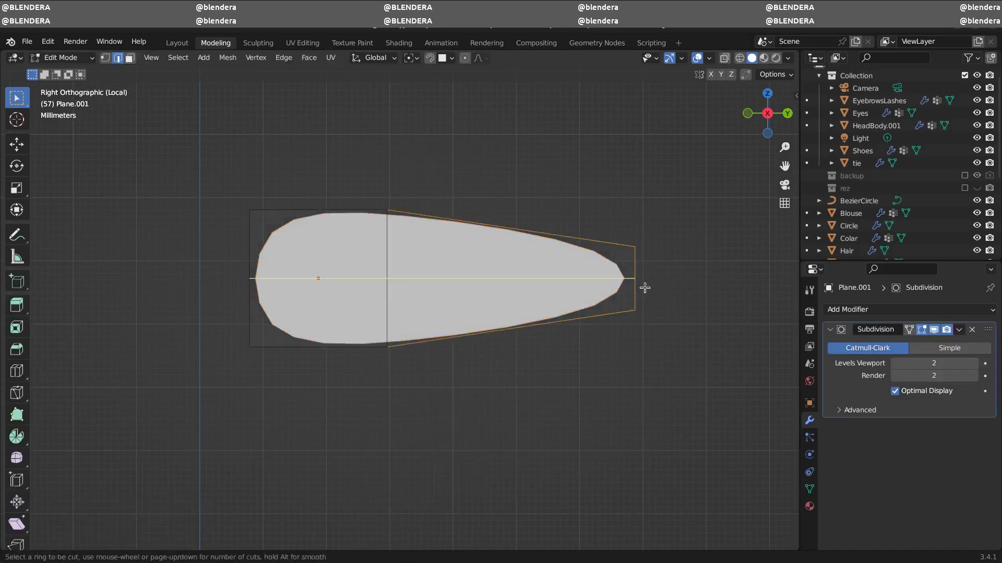
{"action": "left_click", "coordinate": [644, 286]}
{"action": "right_click", "coordinate": [653, 305]}
{"action": "left_click", "coordinate": [584, 339]}
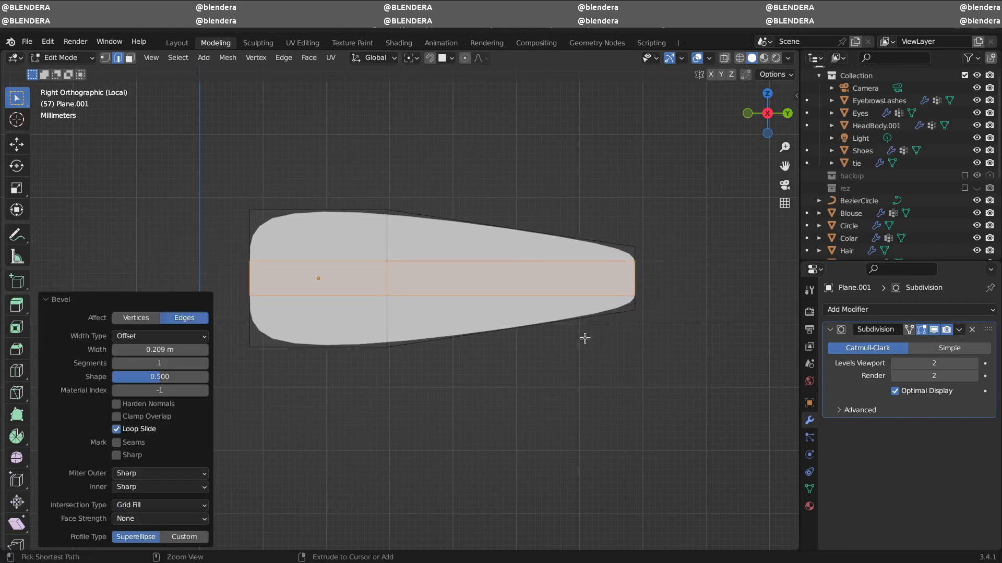
- Add crosswise loop cuts near both ends of the clip and delete the central face to open a slot
{"action": "left_click", "coordinate": [655, 263]}
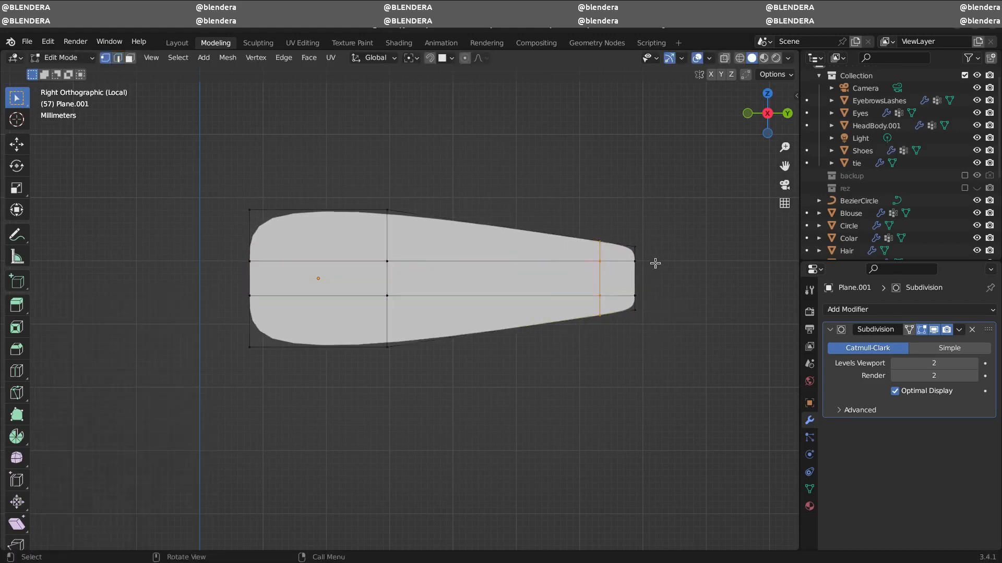
{"action": "left_click", "coordinate": [613, 313]}
{"action": "left_click", "coordinate": [291, 359]}
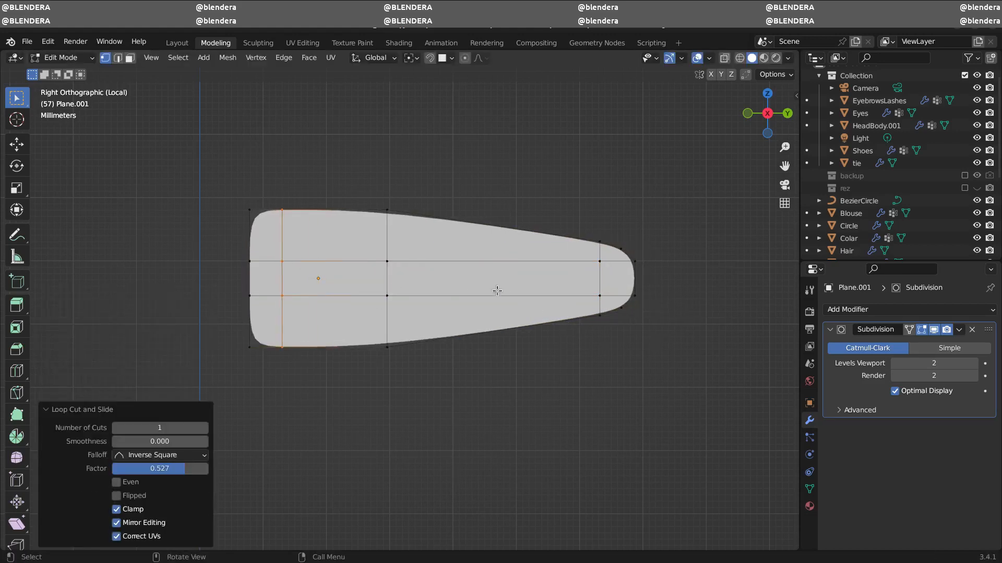
{"action": "left_click", "coordinate": [498, 290]}
{"action": "key", "text": "x"}
{"action": "left_click", "coordinate": [479, 334]}
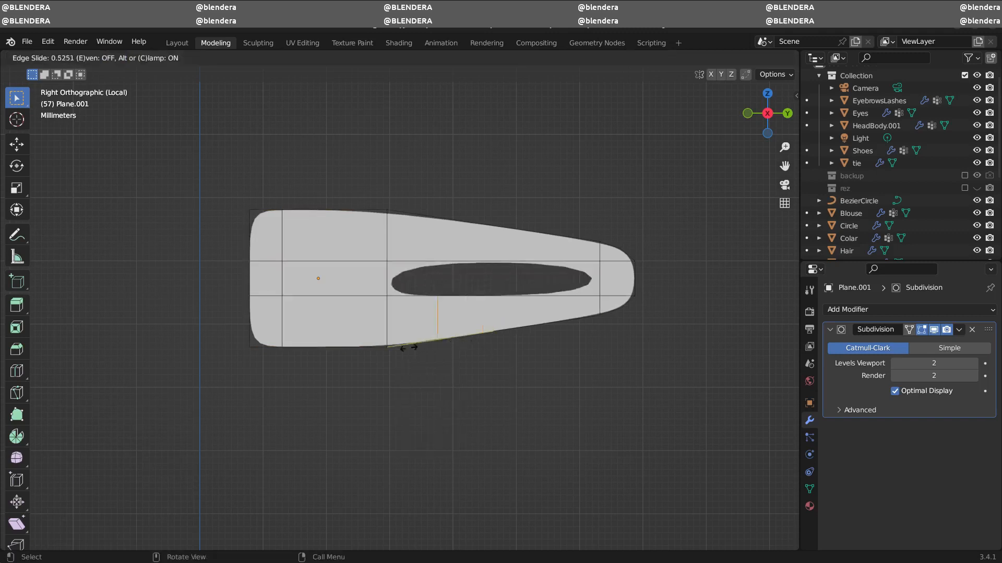
- Square off the slot's corners by cutting and bevelling edge loops close to the ends of both arms
{"action": "right_click", "coordinate": [466, 360]}
{"action": "left_click", "coordinate": [650, 398]}
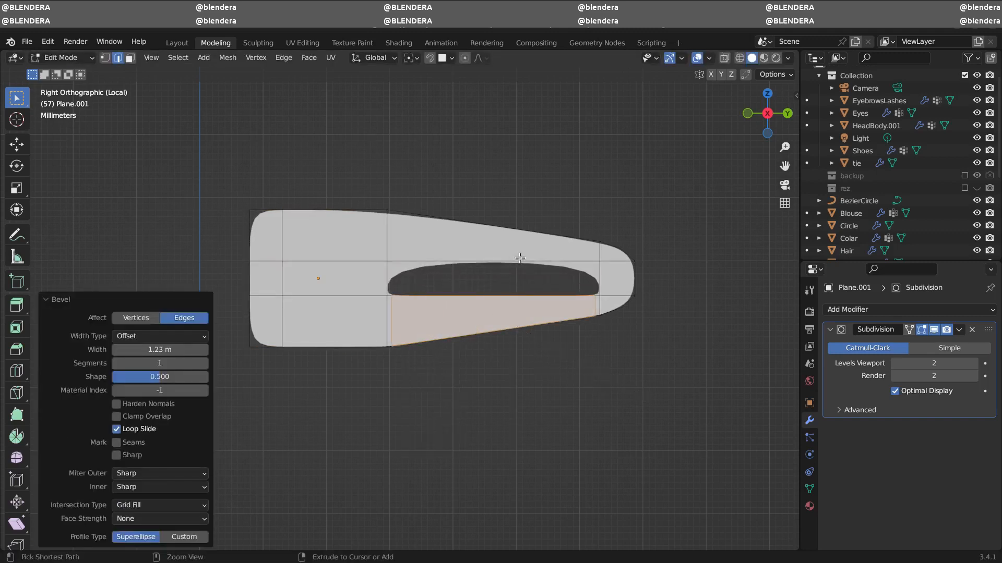
{"action": "key", "text": "ctrl+z"}
{"action": "left_click", "coordinate": [679, 408]}
{"action": "key", "text": "1"}
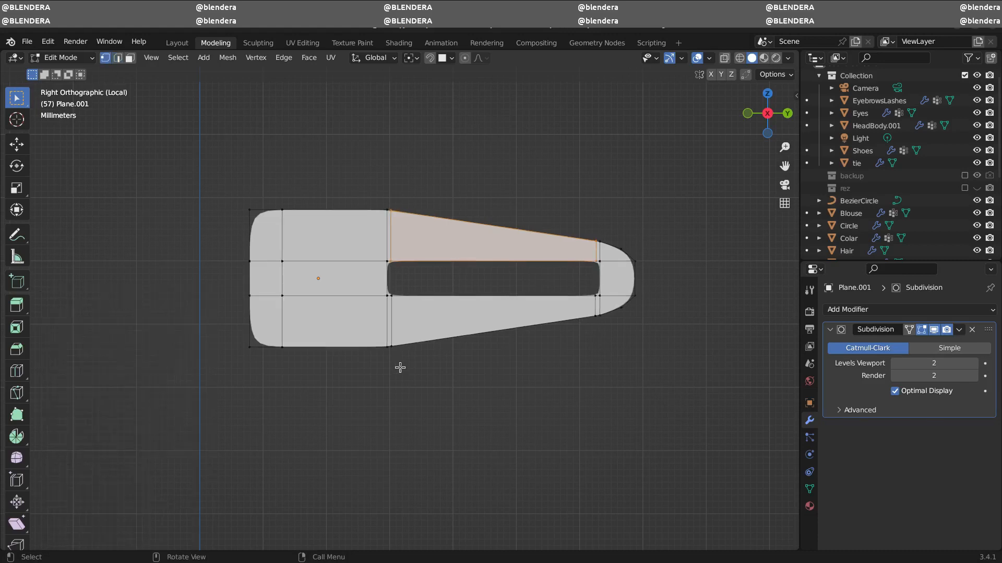
- Add centre loop cuts at both ends of the clip and delete the upper half of its vertices
{"action": "key", "text": "ctrl+r"}
{"action": "left_click", "coordinate": [636, 282]}
{"action": "right_click", "coordinate": [642, 280]}
{"action": "left_click", "coordinate": [391, 282]}
{"action": "right_click", "coordinate": [391, 282]}
{"action": "left_click_drag", "start_coordinate": [196, 145], "coordinate": [713, 275]}
{"action": "key", "text": "x"}
{"action": "left_click", "coordinate": [455, 315]}
- Add a Mirror modifier on X with Clipping enabled and place it above the Subdivision modifier
{"action": "left_click", "coordinate": [824, 313]}
{"action": "left_click", "coordinate": [764, 160]}
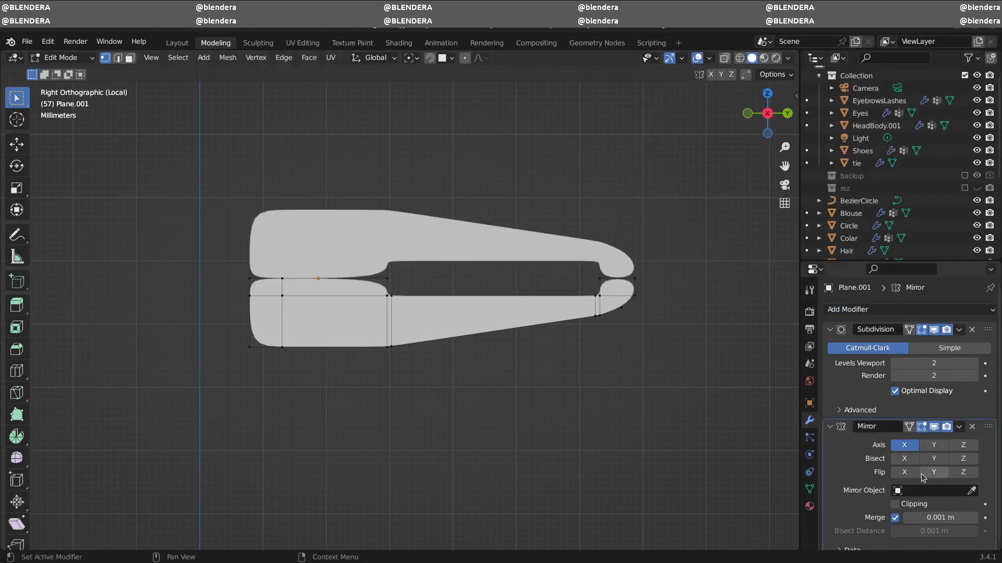
{"action": "left_click", "coordinate": [912, 483]}
- Round the clip's wide end by moving its corner vertices, and shift the slot's corner vertex at the narrow end
{"action": "key", "text": "g"}
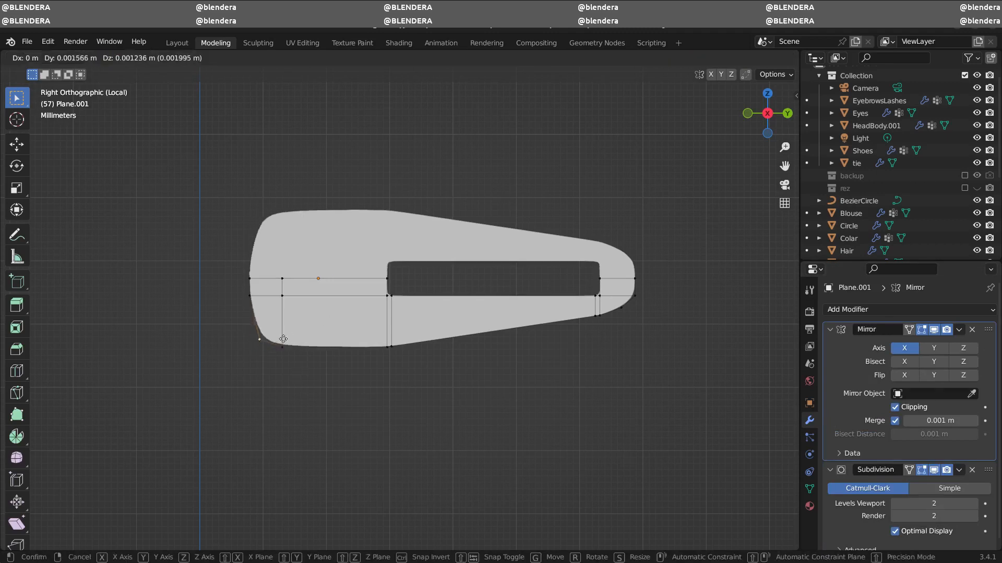
{"action": "left_click", "coordinate": [301, 337]}
{"action": "left_click", "coordinate": [392, 347]}
{"action": "key", "text": "g"}
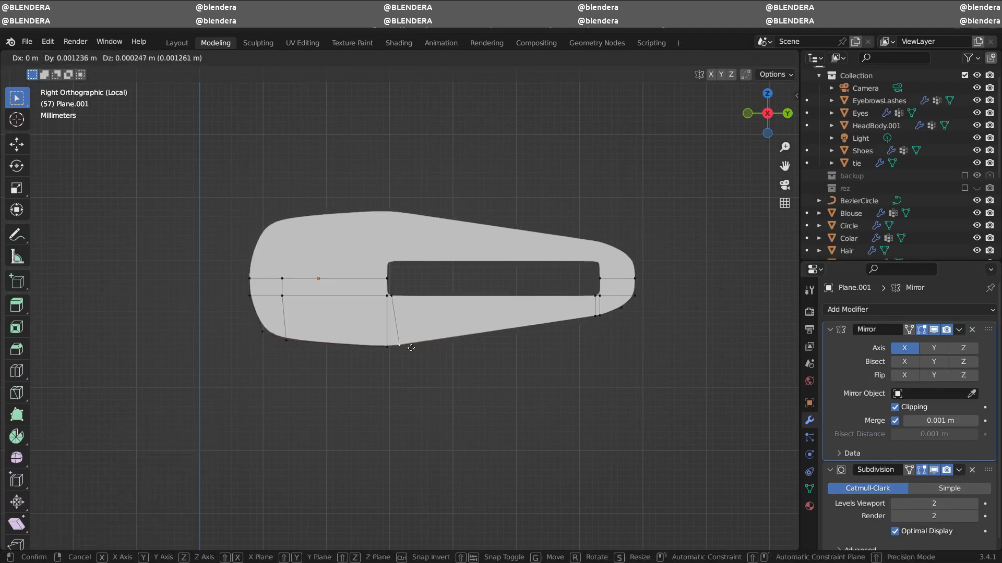
{"action": "left_click", "coordinate": [411, 348]}
{"action": "left_click", "coordinate": [597, 298]}
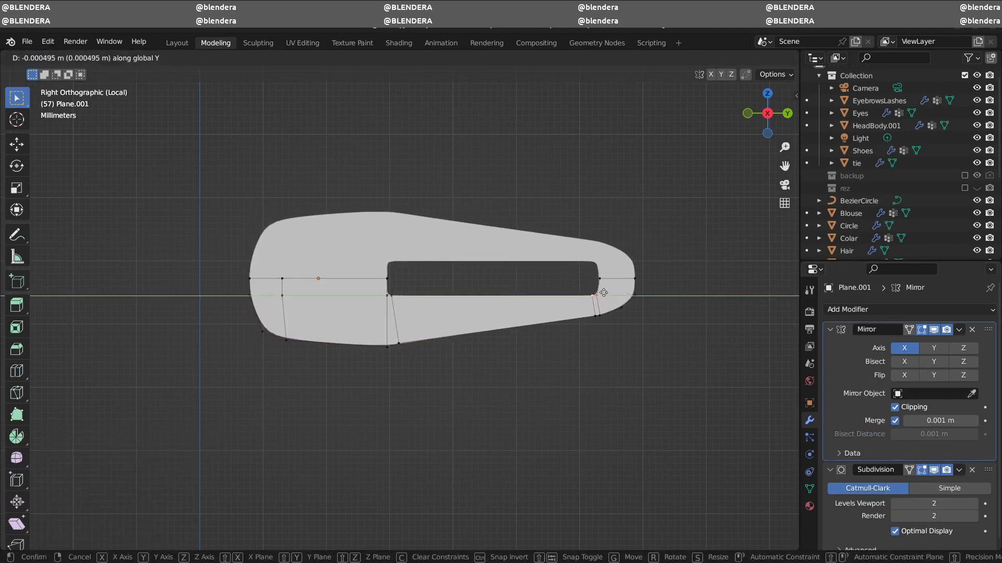
{"action": "left_click", "coordinate": [604, 292]}
- Smooth the lower outline of the clip's wide part by moving its edge vertices
{"action": "left_click", "coordinate": [335, 343]}
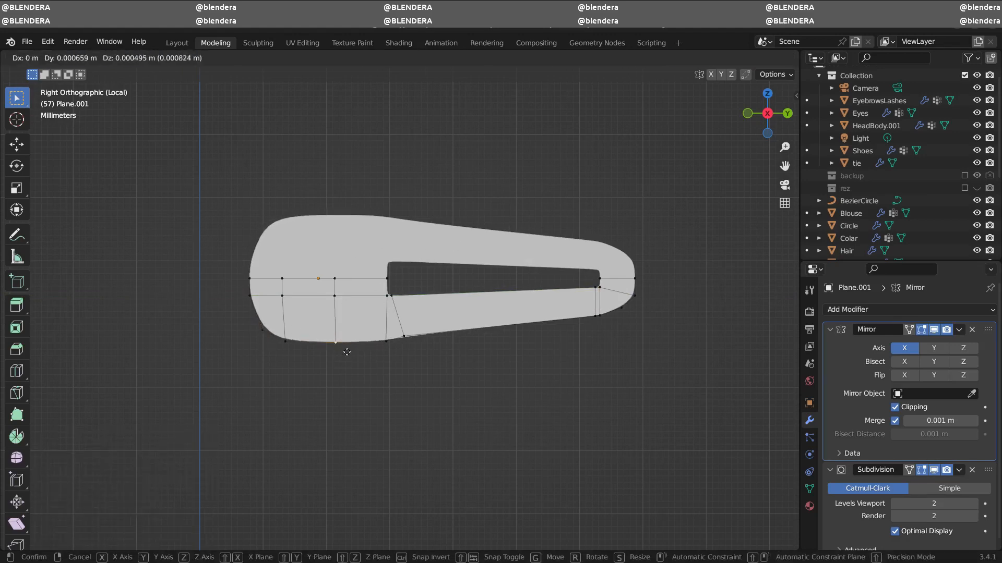
{"action": "key", "text": "g"}
{"action": "left_click", "coordinate": [391, 342]}
- Move the outline vertices around the clip's narrow tip into an even rounded curve
{"action": "left_click", "coordinate": [601, 316]}
{"action": "key", "text": "g"}
{"action": "left_click", "coordinate": [603, 317]}
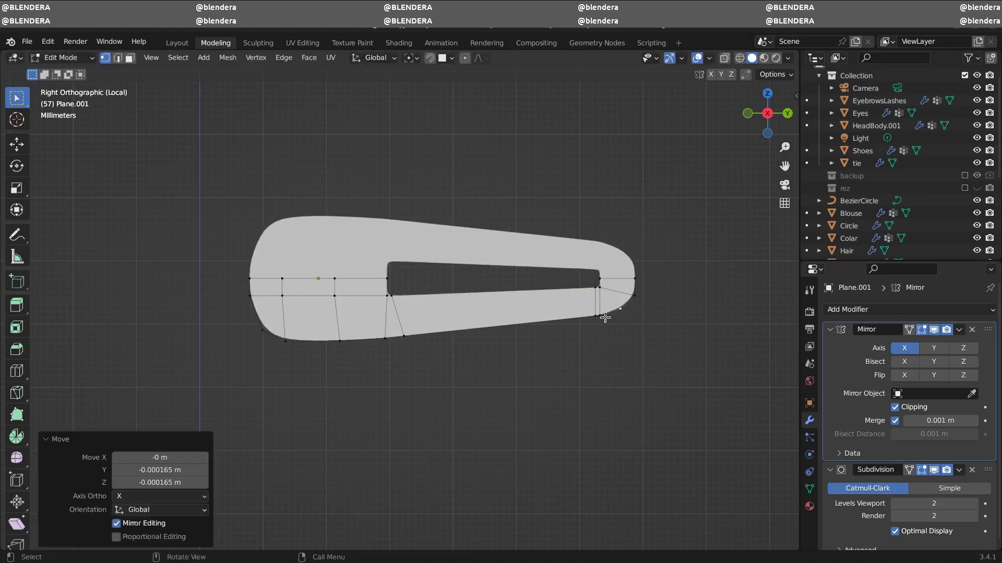
{"action": "key", "text": "g"}
{"action": "left_click", "coordinate": [609, 314]}
{"action": "left_click", "coordinate": [635, 297]}
{"action": "key", "text": "g"}
{"action": "left_click", "coordinate": [630, 299]}
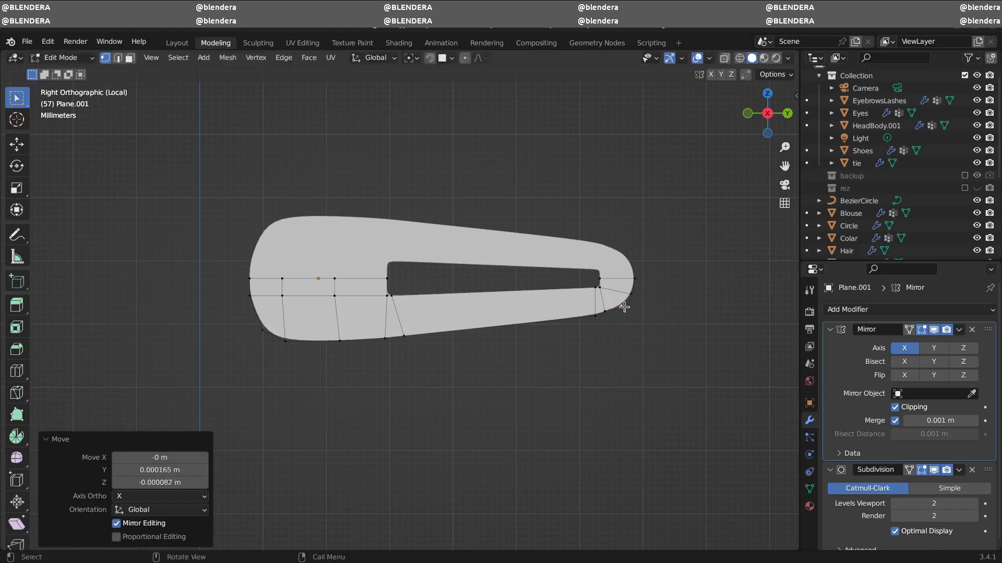
{"action": "left_click", "coordinate": [608, 313]}
{"action": "key", "text": "g"}
{"action": "left_click", "coordinate": [607, 312]}
{"action": "left_click", "coordinate": [597, 316]}
{"action": "key", "text": "g"}
{"action": "left_click", "coordinate": [598, 314]}
- Apply the clip's Mirror modifier
{"action": "key", "text": "Tab"}
{"action": "middle_click_drag", "start_coordinate": [626, 308], "coordinate": [646, 305]}
{"action": "left_click", "coordinate": [959, 331]}
{"action": "left_click", "coordinate": [933, 344]}
- Extrude the whole clip mesh to give it thickness and leave local view
{"action": "key", "text": "Tab"}
{"action": "key", "text": "a"}
{"action": "key", "text": "e"}
{"action": "left_click", "coordinate": [527, 312]}
{"action": "key", "text": "Tab"}
{"action": "key", "text": "KP_Divide"}
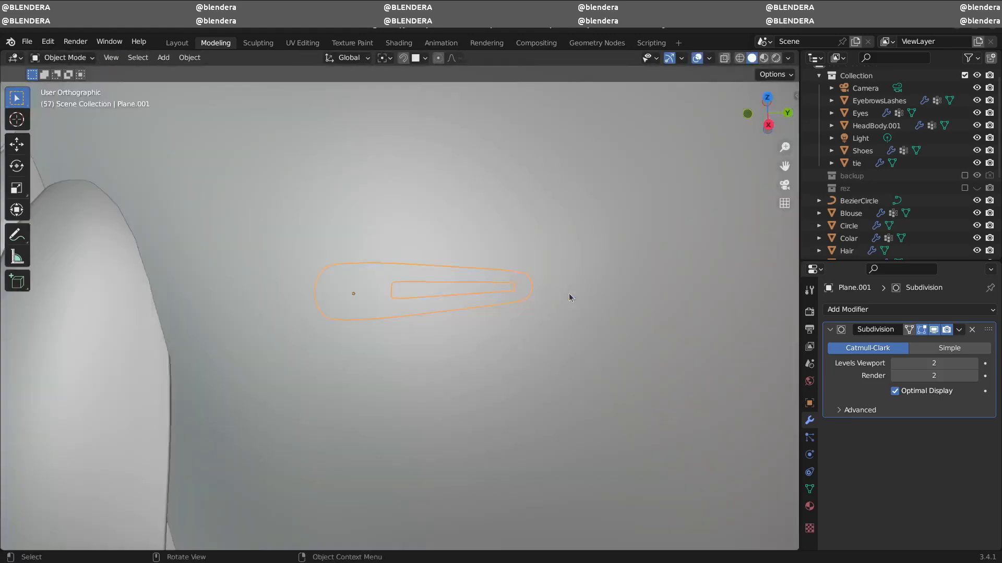
- Place the hair clip against the side of the head, scaled up to 1.694 and tilted with its narrow tip raised
{"action": "key", "text": "g"}
{"action": "key", "text": "x"}
{"action": "middle_click_drag", "start_coordinate": [462, 308], "coordinate": [548, 299]}
{"action": "key", "text": "KP_1"}
{"action": "key", "text": "KP_3"}
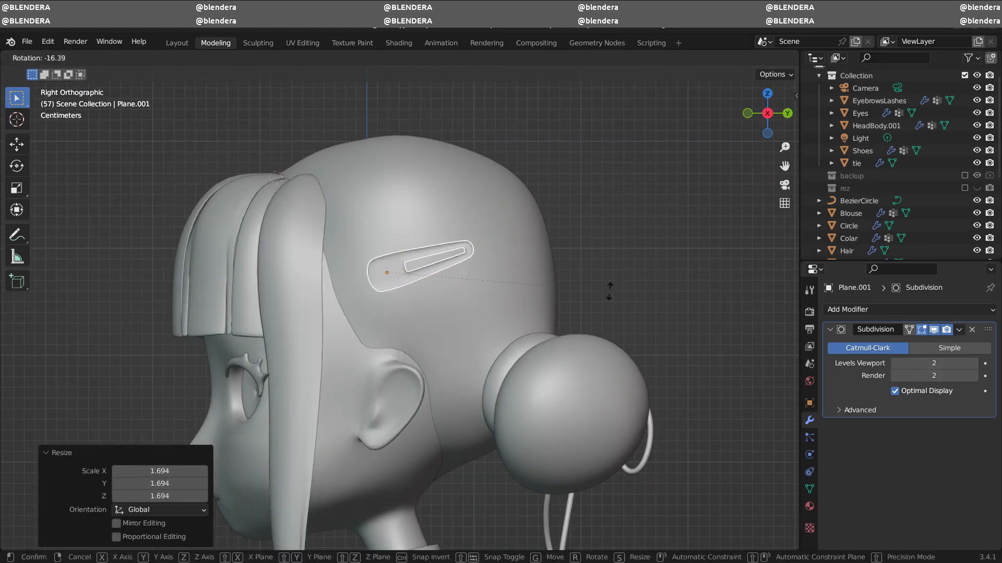
{"action": "left_click", "coordinate": [569, 324]}
{"action": "middle_click_drag", "start_coordinate": [527, 309], "coordinate": [564, 319]}
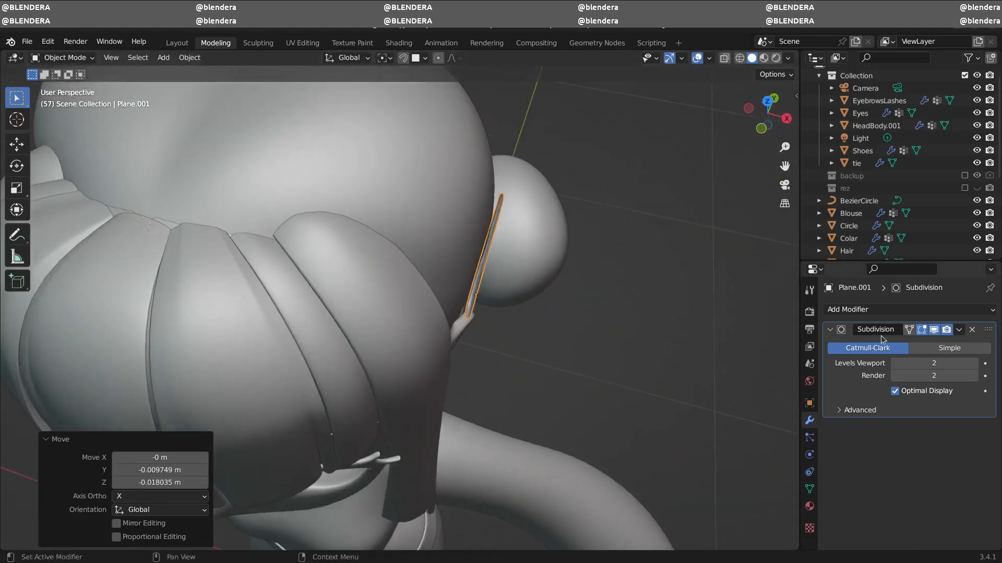
- Select all vertices of the clip's wide end and bend them inward toward the head
{"action": "key", "text": "Tab"}
{"action": "middle_click_drag", "start_coordinate": [498, 256], "coordinate": [478, 272]}
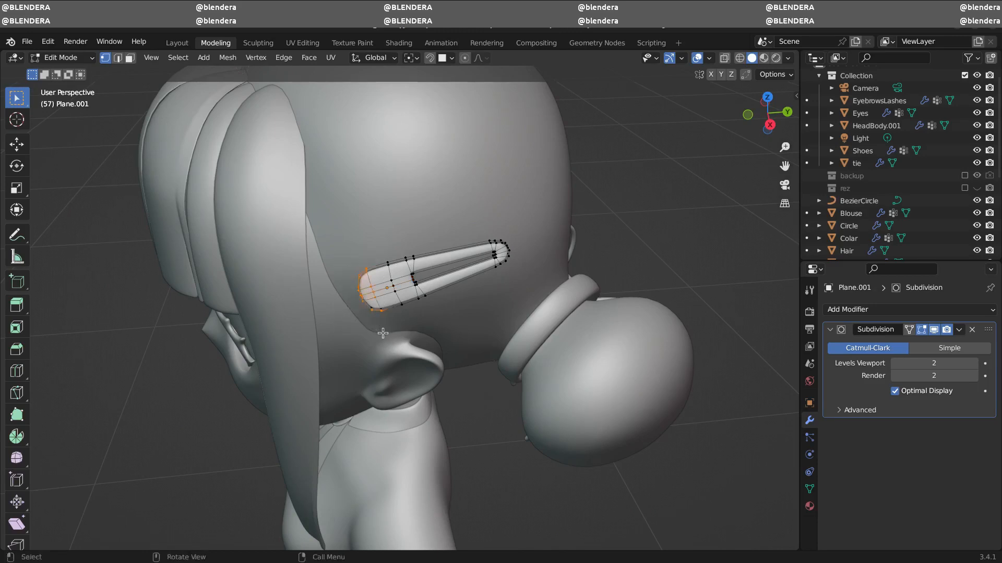
{"action": "key", "text": "alt+z"}
{"action": "middle_click_drag", "start_coordinate": [383, 333], "coordinate": [370, 289]}
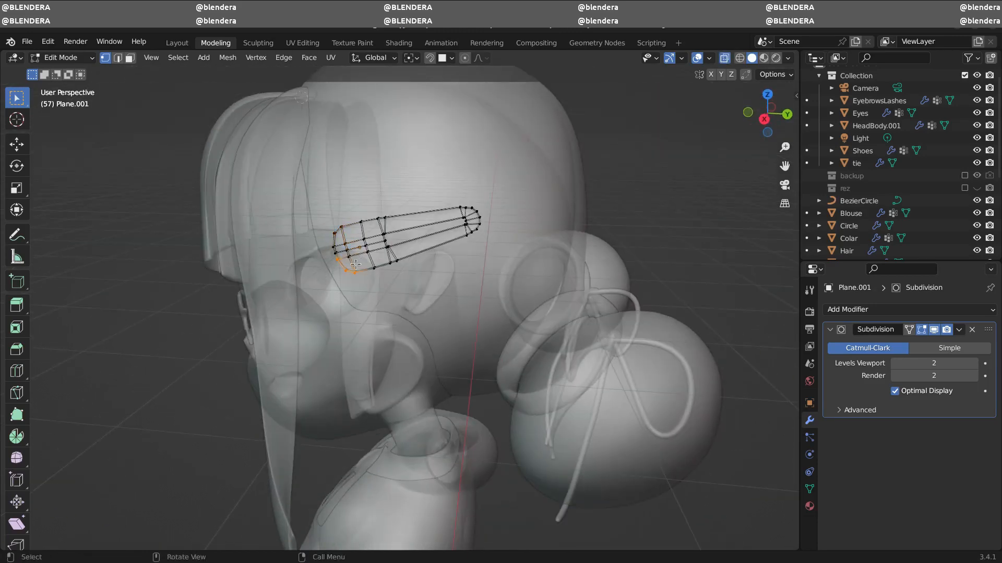
{"action": "key", "text": "KP_7"}
{"action": "key", "text": "alt+z"}
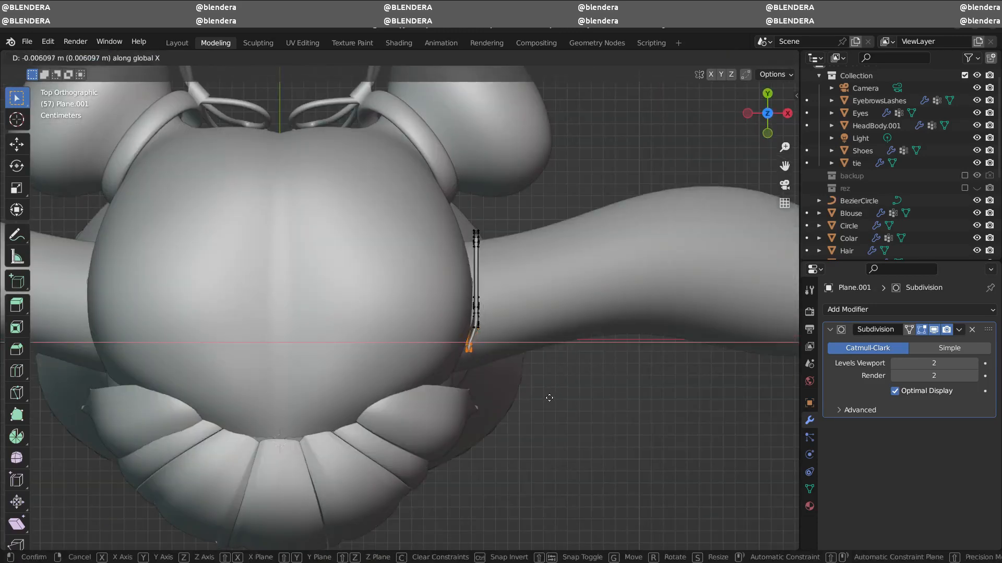
{"action": "left_click", "coordinate": [551, 399]}
{"action": "key", "text": "r"}
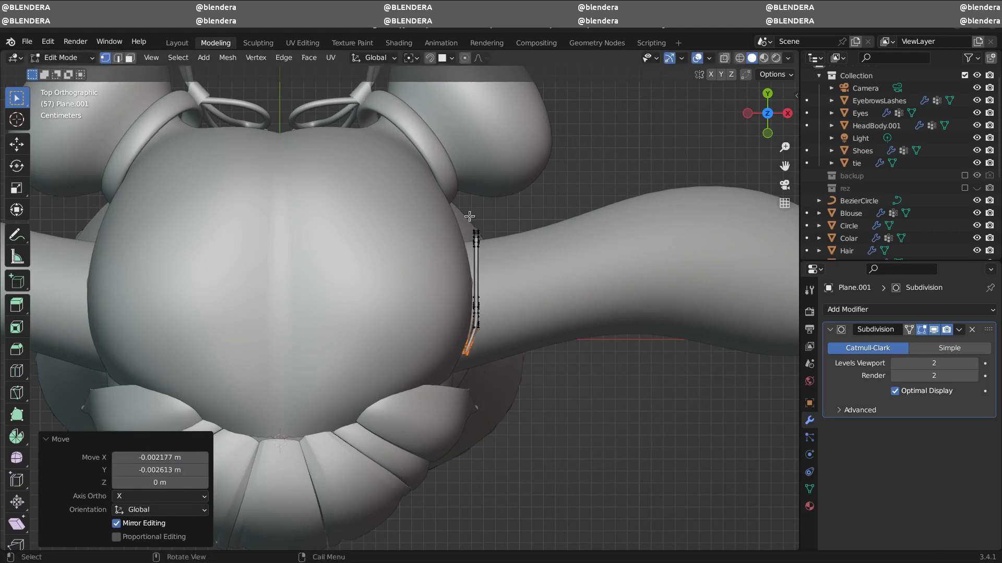
- Rotate the clip's narrow end about -12.4° in top view and move it in toward the head
{"action": "left_click_drag", "start_coordinate": [469, 214], "coordinate": [505, 258]}
{"action": "key", "text": "alt+z"}
{"action": "left_click_drag", "start_coordinate": [444, 219], "coordinate": [508, 261]}
{"action": "key", "text": "alt+z"}
{"action": "key", "text": "r"}
{"action": "left_click", "coordinate": [557, 232]}
{"action": "key", "text": "g"}
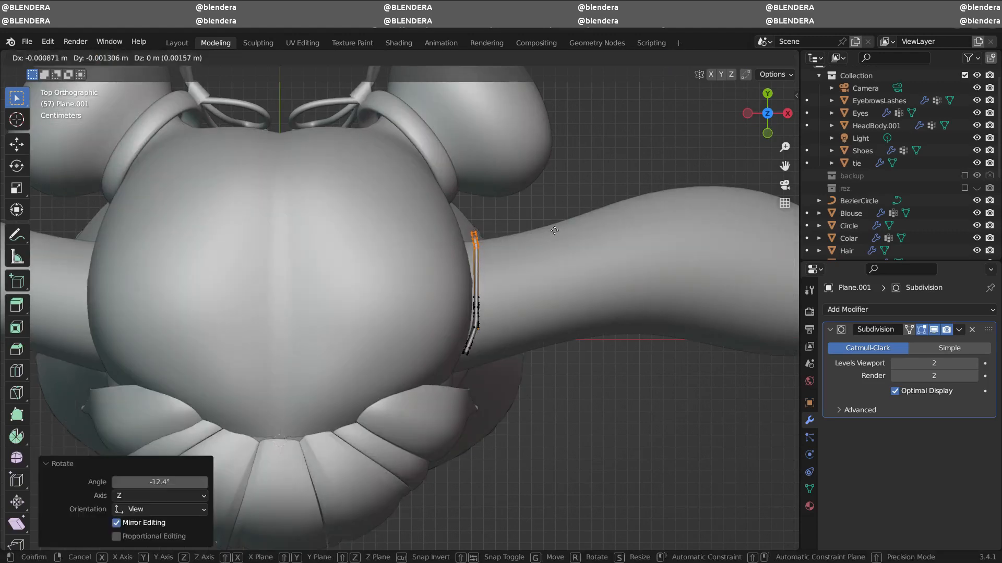
{"action": "key", "text": "x"}
{"action": "left_click", "coordinate": [551, 234]}
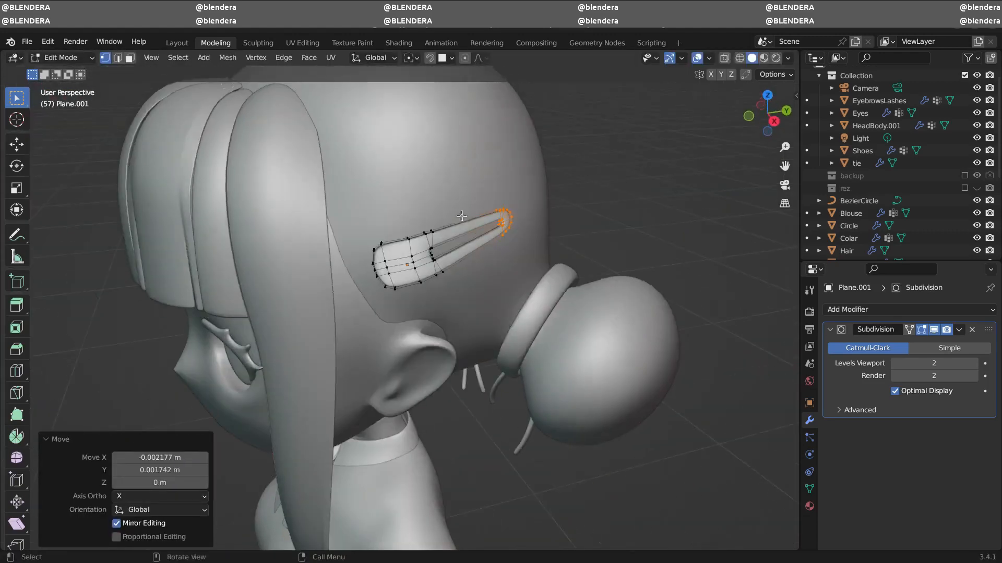
- Add a loop cut across the middle of the clip's arms and fit the clip to the head's curve
{"action": "key", "text": "ctrl+r"}
{"action": "left_click", "coordinate": [444, 205]}
{"action": "left_click", "coordinate": [446, 205]}
{"action": "left_click", "coordinate": [450, 227]}
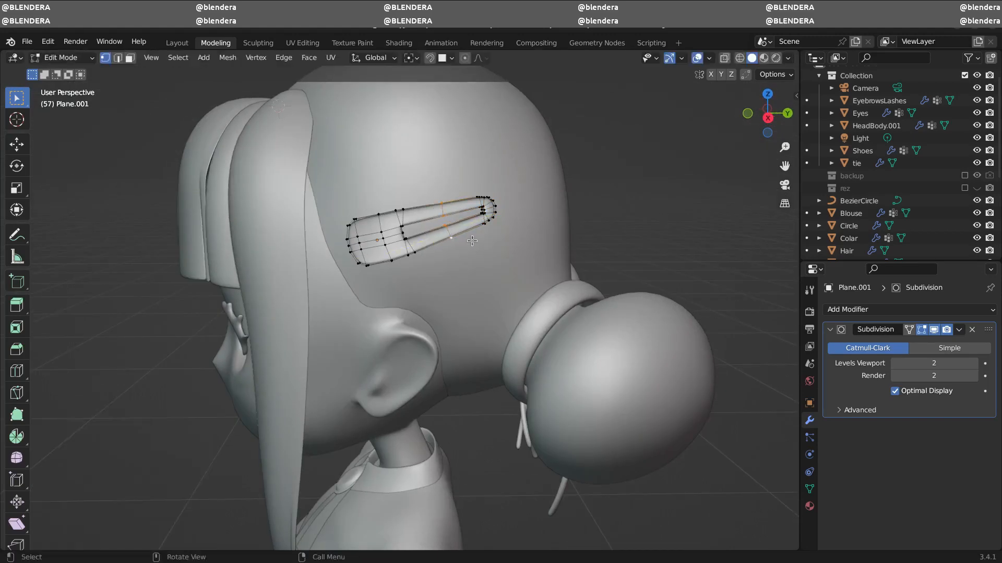
{"action": "key", "text": "KP_7"}
{"action": "middle_click_drag", "start_coordinate": [597, 342], "coordinate": [492, 248]}
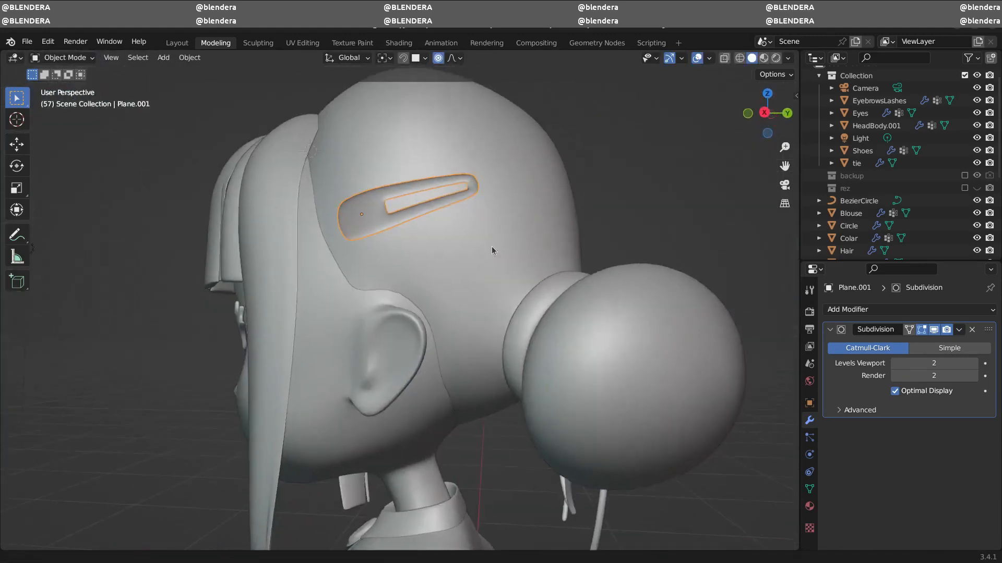
- Add a Mirror modifier to the hair clip with HairBase as the mirror object
{"action": "scroll", "coordinate": [574, 227], "scroll_direction": "down", "scroll_amount": 3}
{"action": "scroll", "coordinate": [596, 223], "scroll_direction": "down", "scroll_amount": 3}
{"action": "middle_click_drag", "start_coordinate": [545, 294], "coordinate": [571, 294]}
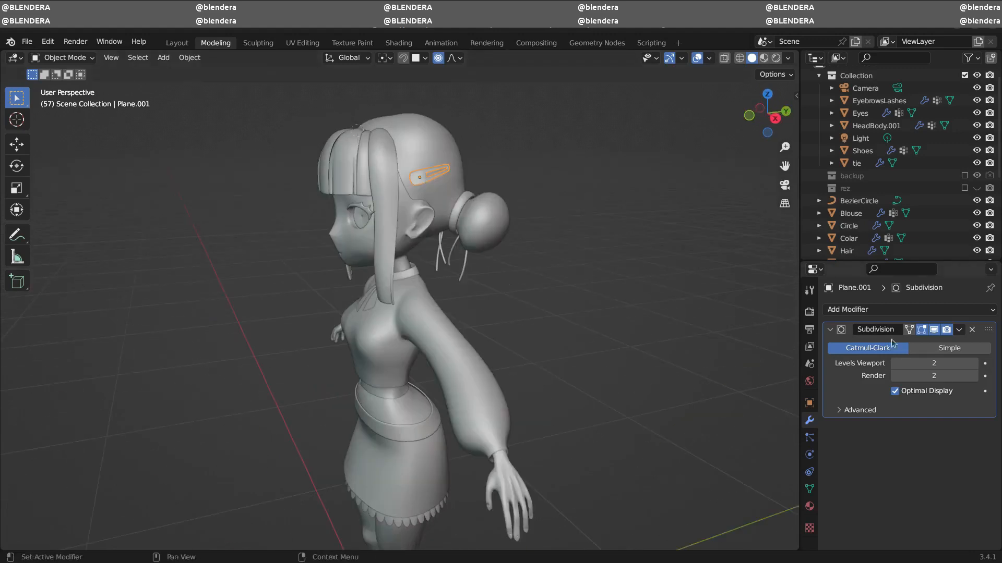
{"action": "left_click", "coordinate": [849, 310]}
{"action": "left_click", "coordinate": [735, 161]}
{"action": "middle_click_drag", "start_coordinate": [657, 309], "coordinate": [796, 313]}
{"action": "left_click", "coordinate": [972, 491]}
{"action": "left_click", "coordinate": [354, 142]}
{"action": "middle_click_drag", "start_coordinate": [650, 247], "coordinate": [462, 224]}
- Turn on the Face Orientation overlay to check the model's normals
{"action": "left_click", "coordinate": [709, 58]}
{"action": "left_click", "coordinate": [633, 294]}
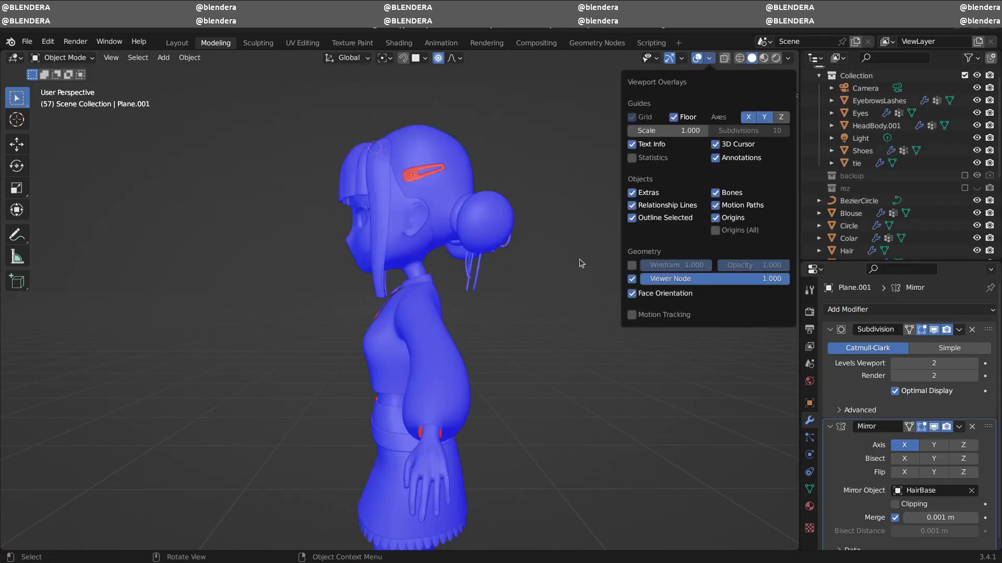
{"action": "middle_click_drag", "start_coordinate": [579, 259], "coordinate": [450, 191]}
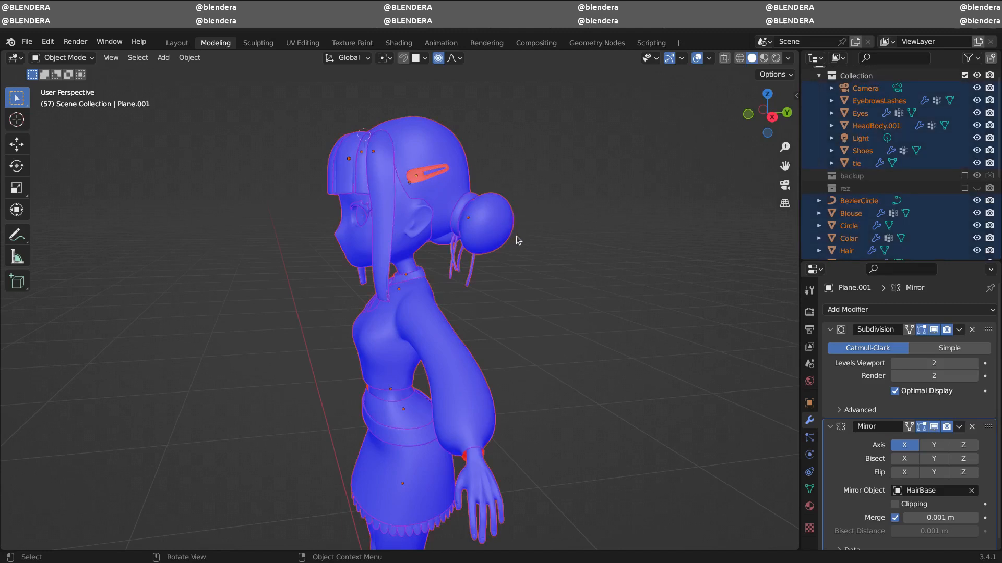
- Correct the hair clip's face normals so they point outward, and turn off the Face Orientation overlay
{"action": "left_click", "coordinate": [400, 170]}
{"action": "left_click", "coordinate": [429, 176]}
{"action": "key", "text": "Tab"}
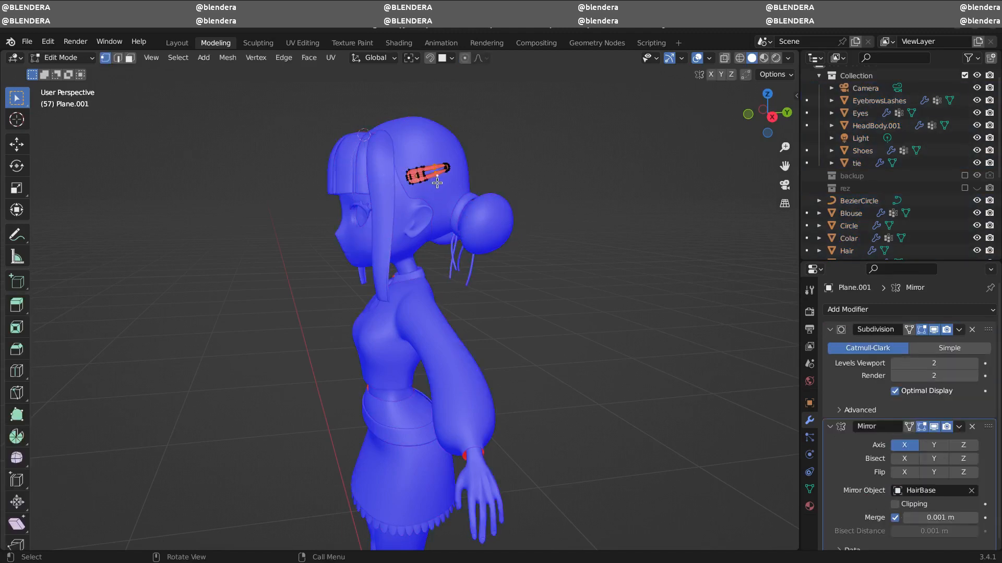
{"action": "key", "text": "a"}
{"action": "middle_click_drag", "start_coordinate": [599, 216], "coordinate": [488, 215]}
{"action": "middle_click_drag", "start_coordinate": [496, 230], "coordinate": [514, 181], "text": "ctrl"}
{"action": "middle_click_drag", "start_coordinate": [608, 180], "coordinate": [583, 246], "text": "ctrl"}
{"action": "key", "text": "Tab"}
{"action": "left_click", "coordinate": [708, 61]}
{"action": "left_click", "coordinate": [632, 293]}
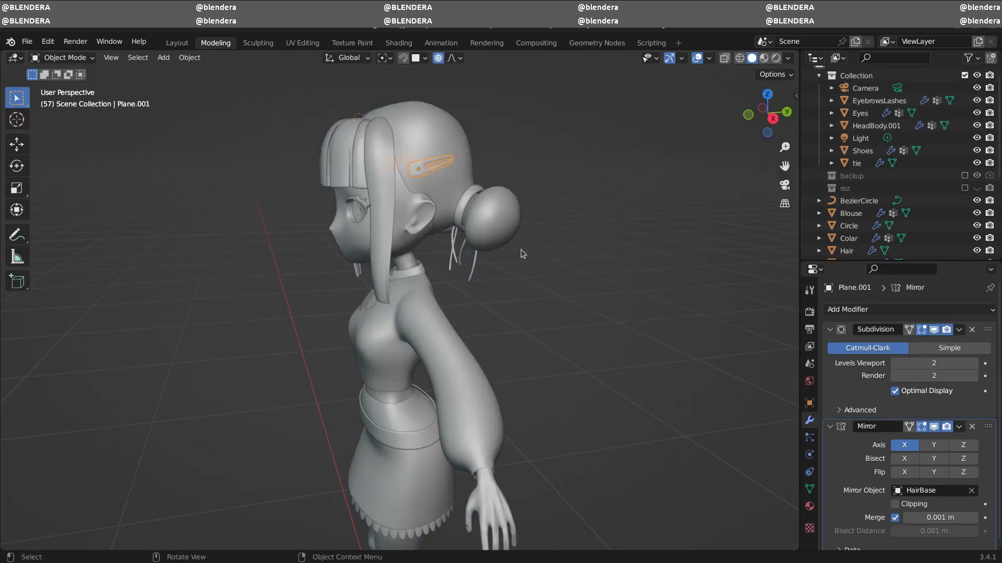
- Duplicate the hair clip just above the original in side view and rotate the copy 5.78° with proportional editing off
{"action": "scroll", "coordinate": [485, 284], "scroll_direction": "up", "scroll_amount": 3}
{"action": "key", "text": "KP_3"}
{"action": "key", "text": "shift+d"}
{"action": "left_click", "coordinate": [499, 261]}
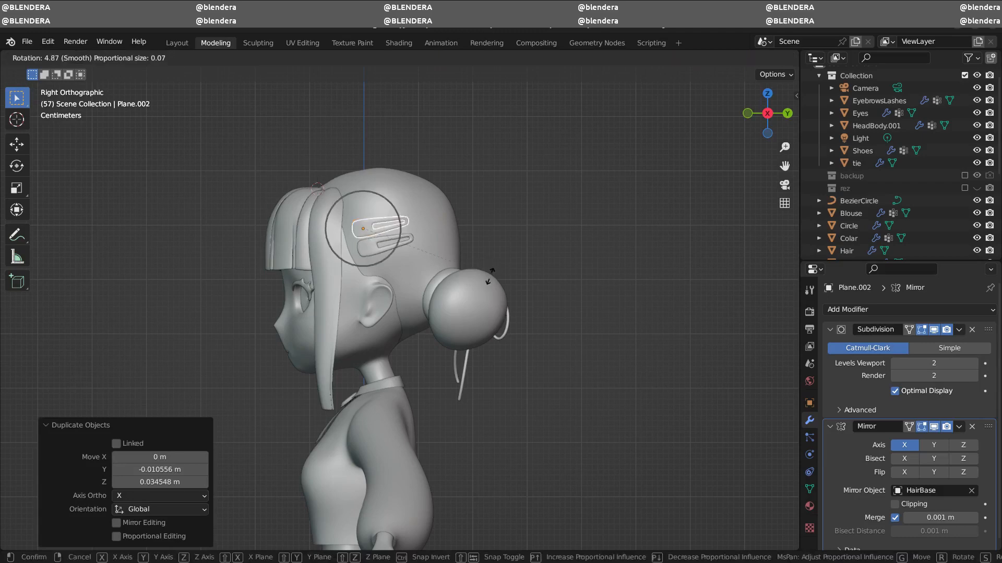
{"action": "key", "text": "o"}
{"action": "key", "text": "r"}
{"action": "left_click", "coordinate": [522, 241]}
{"action": "middle_click_drag", "start_coordinate": [521, 241], "coordinate": [535, 198], "text": "ctrl"}
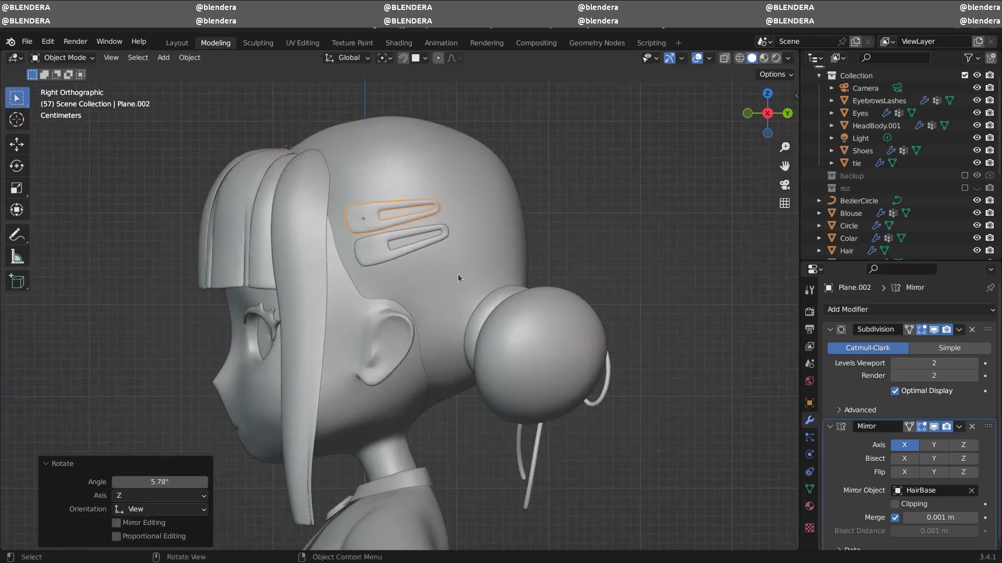
- Reposition the duplicated clip above the first one and shift it along X to sit against the head
{"action": "key", "text": "g"}
{"action": "left_click", "coordinate": [491, 332]}
{"action": "left_click", "coordinate": [517, 299]}
{"action": "middle_click_drag", "start_coordinate": [589, 281], "coordinate": [348, 296]}
{"action": "middle_click_drag", "start_coordinate": [418, 299], "coordinate": [373, 302]}
{"action": "key", "text": "KP_1"}
{"action": "middle_click_drag", "start_coordinate": [573, 270], "coordinate": [470, 299]}
{"action": "key", "text": "g"}
{"action": "key", "text": "x"}
{"action": "left_click", "coordinate": [502, 336]}
{"action": "middle_click_drag", "start_coordinate": [501, 335], "coordinate": [522, 262]}
{"action": "left_click", "coordinate": [393, 304]}
- Examine the character's hair, buns, ties and clips from the front and the sides
{"action": "key", "text": "KP_1"}
{"action": "middle_click_drag", "start_coordinate": [617, 234], "coordinate": [679, 279]}
{"action": "scroll", "coordinate": [720, 256], "scroll_direction": "up", "scroll_amount": 3}
{"action": "middle_click_drag", "start_coordinate": [743, 242], "coordinate": [605, 245]}
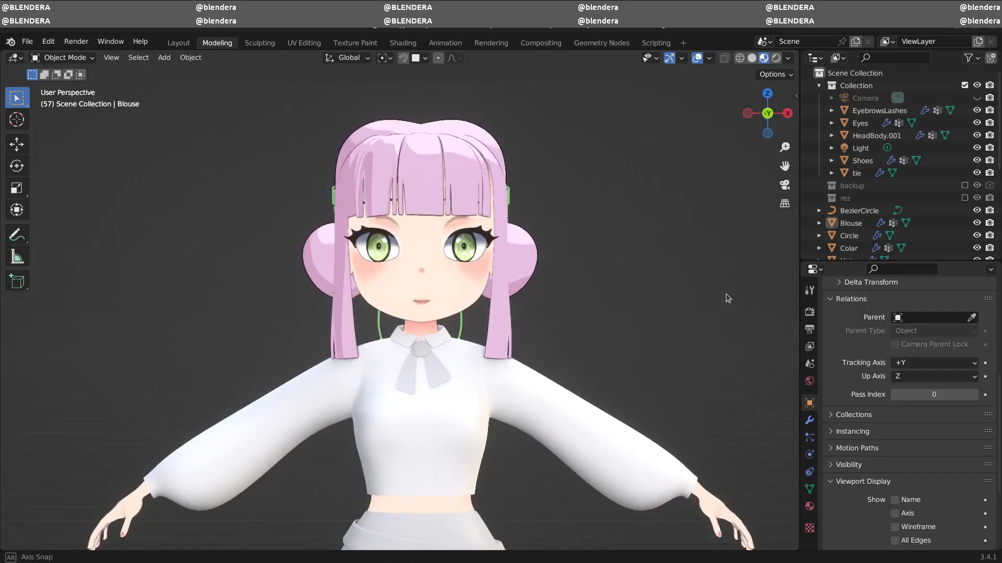
{"action": "middle_click_drag", "start_coordinate": [725, 298], "coordinate": [262, 300]}
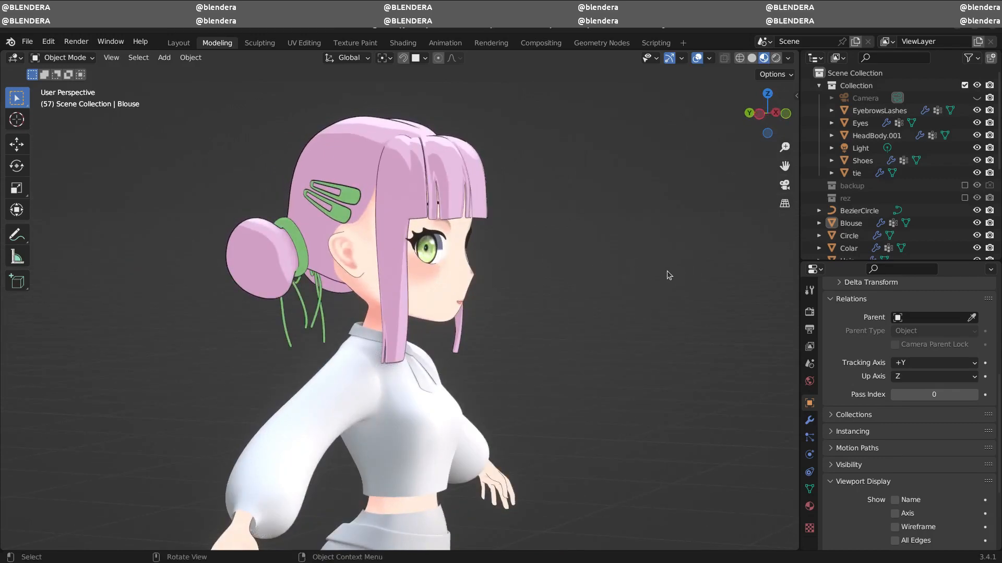
{"action": "middle_click_drag", "start_coordinate": [674, 291], "coordinate": [574, 293]}
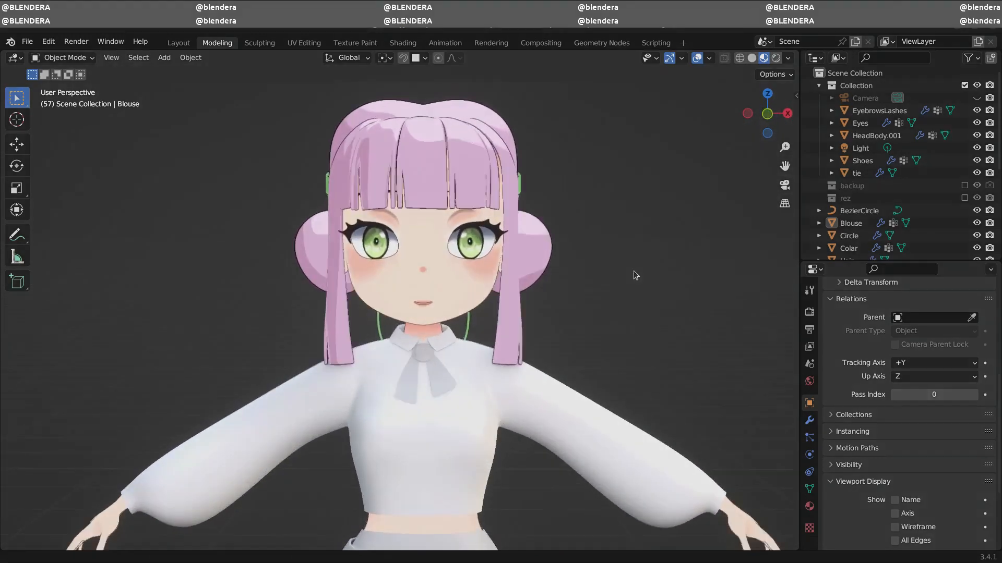
{"action": "scroll", "coordinate": [646, 269], "scroll_direction": "up", "scroll_amount": 3}
{"action": "key", "text": "KP_1"}
{"action": "scroll", "coordinate": [661, 255], "scroll_direction": "down", "scroll_amount": 2}
{"action": "middle_click_drag", "start_coordinate": [660, 277], "coordinate": [656, 290], "text": "shift"}
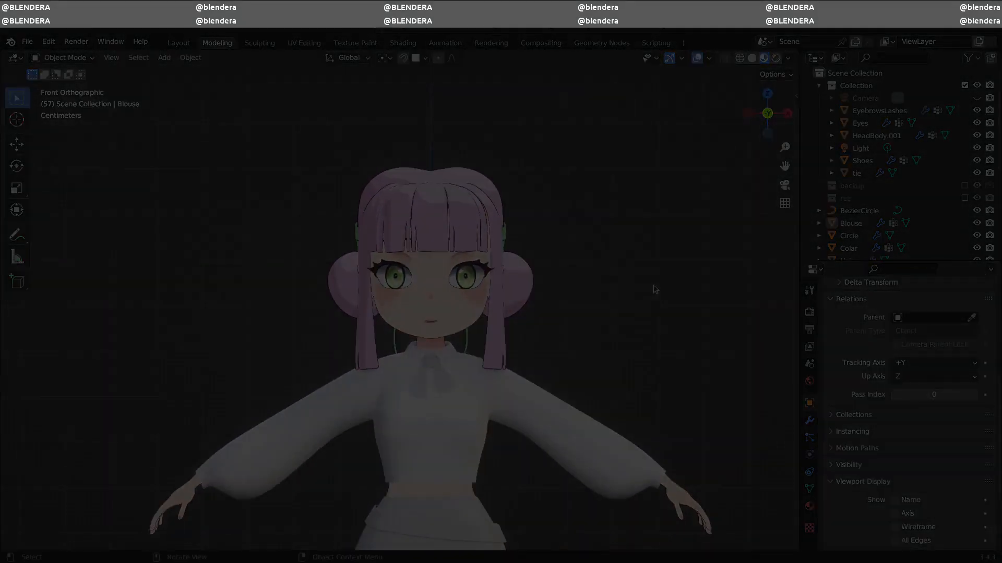